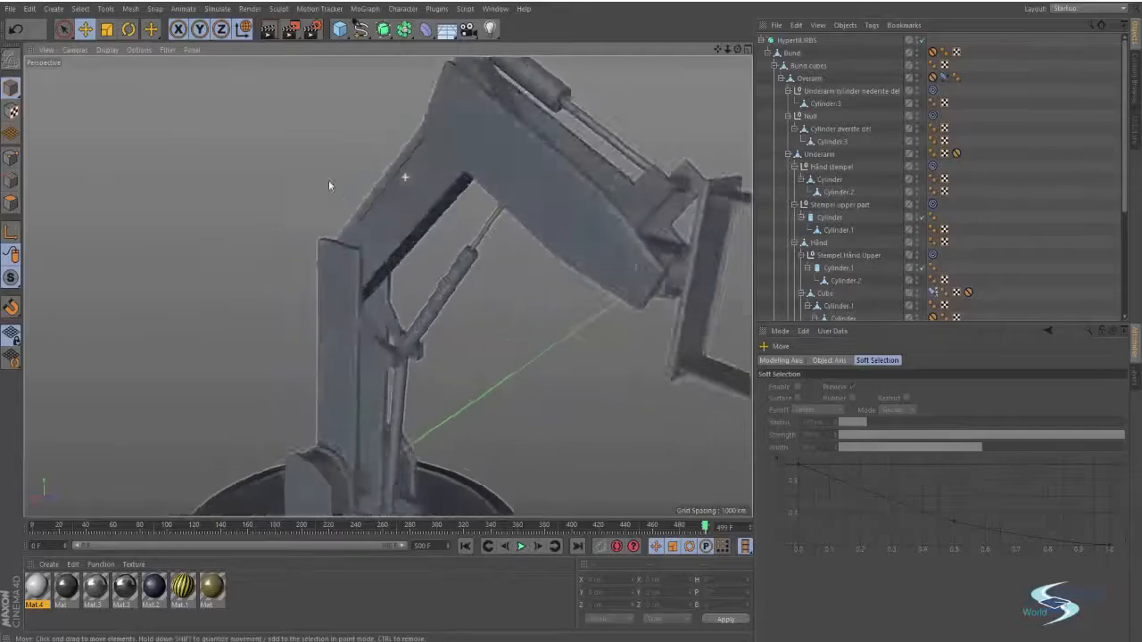
# Step: Examine the robot arm model up close and as a whole from several angles
pyautogui.keyDown('alt'); pyautogui.moveTo(330, 181); pyautogui.dragTo(369, 190); pyautogui.keyUp('alt')
pyautogui.keyDown('alt'); pyautogui.moveTo(369, 190); pyautogui.dragTo(473, 176, button='right'); pyautogui.keyUp('alt')
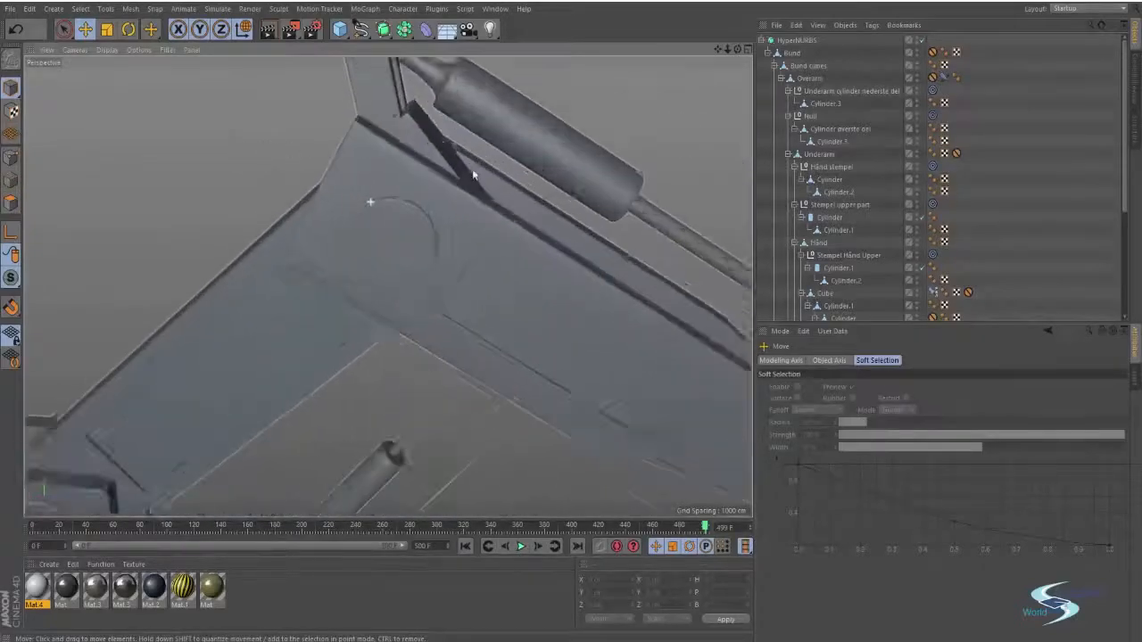
pyautogui.keyDown('alt'); pyautogui.moveTo(470, 180); pyautogui.dragTo(413, 179); pyautogui.keyUp('alt')
pyautogui.keyDown('alt'); pyautogui.moveTo(413, 179); pyautogui.dragTo(388, 286, button='right'); pyautogui.keyUp('alt')
pyautogui.moveTo(388, 286)
pyautogui.keyDown('alt'); pyautogui.mouseDown()
pyautogui.moveTo(406, 137)
pyautogui.moveTo(417, 177)
pyautogui.moveTo(408, 166)
pyautogui.moveTo(386, 207)
pyautogui.moveTo(436, 200)
pyautogui.moveTo(387, 280)
pyautogui.mouseUp(); pyautogui.keyUp('alt')
pyautogui.keyDown('alt'); pyautogui.moveTo(470, 238); pyautogui.dragTo(470, 277); pyautogui.keyUp('alt')
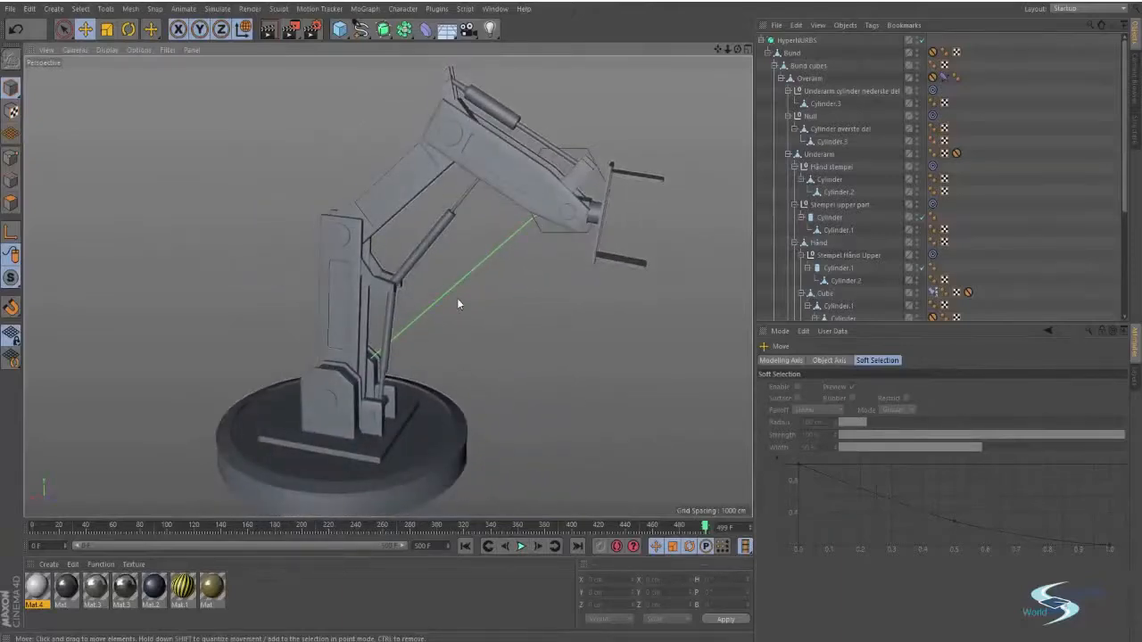
pyautogui.keyDown('alt'); pyautogui.moveTo(456, 298); pyautogui.dragTo(512, 276); pyautogui.keyUp('alt')
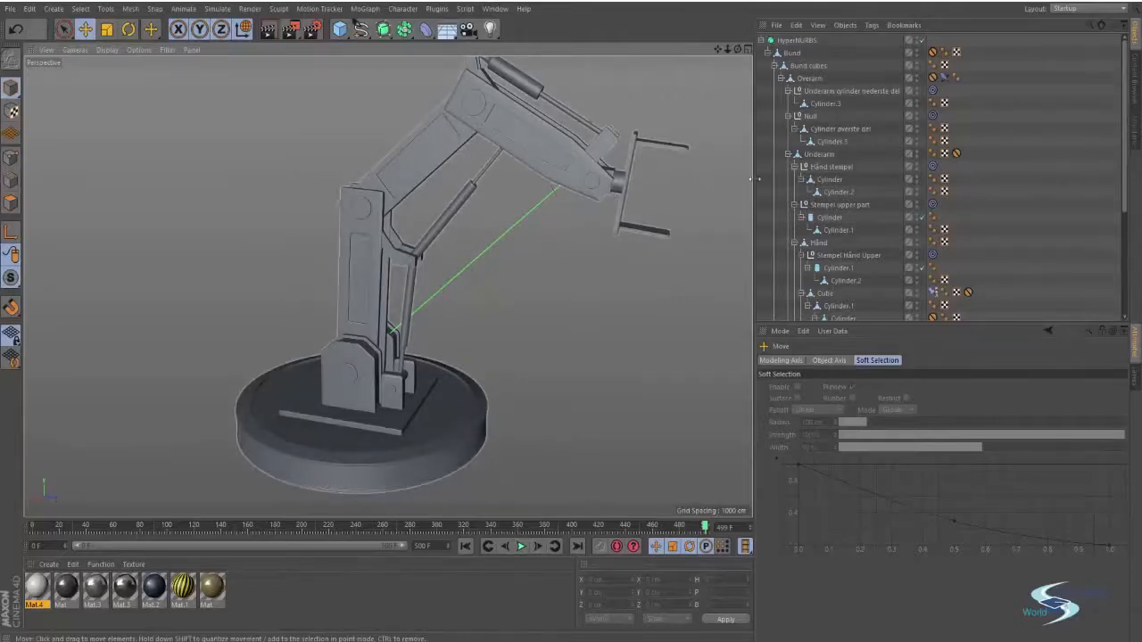
# Step: Examine the robot arm's object hierarchy by selecting HyperNURBS, Bund, and the cylinder objects of the arm and pistons
pyautogui.click(797, 41)
pyautogui.scroll(-5, 882, 100)
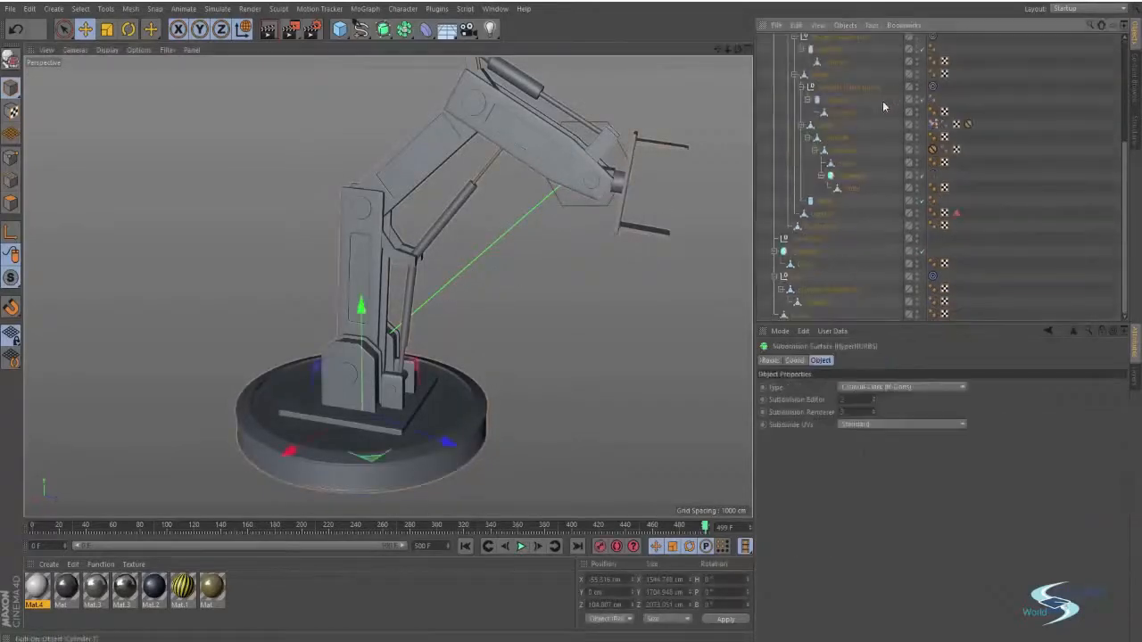
pyautogui.scroll(5, 819, 253)
pyautogui.click(792, 50)
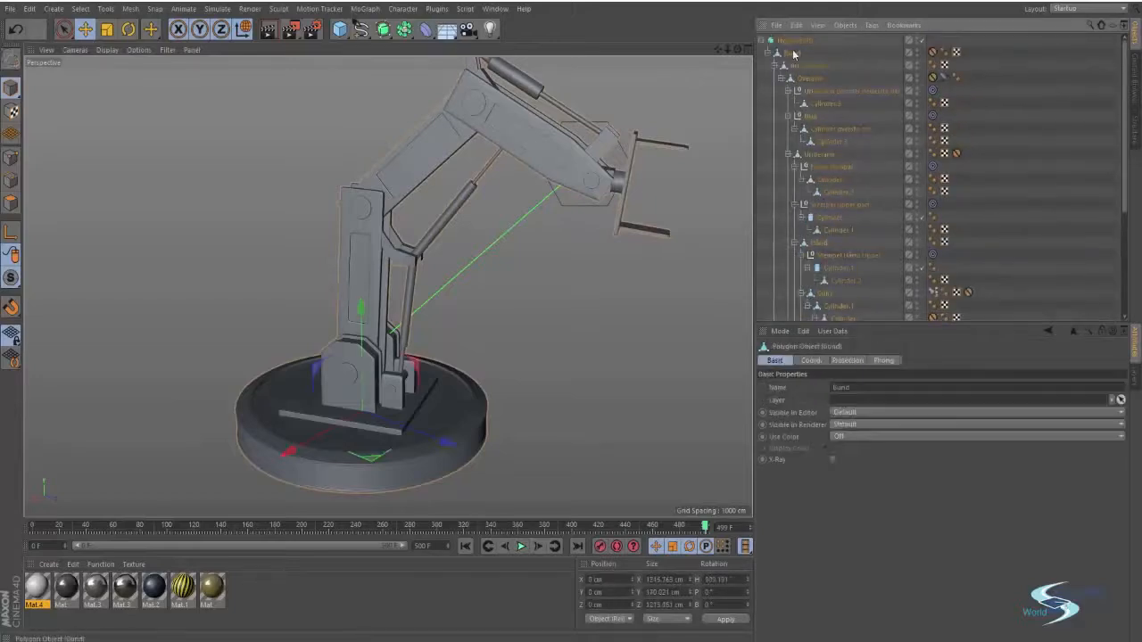
pyautogui.scroll(-5, 818, 143)
pyautogui.click(829, 214)
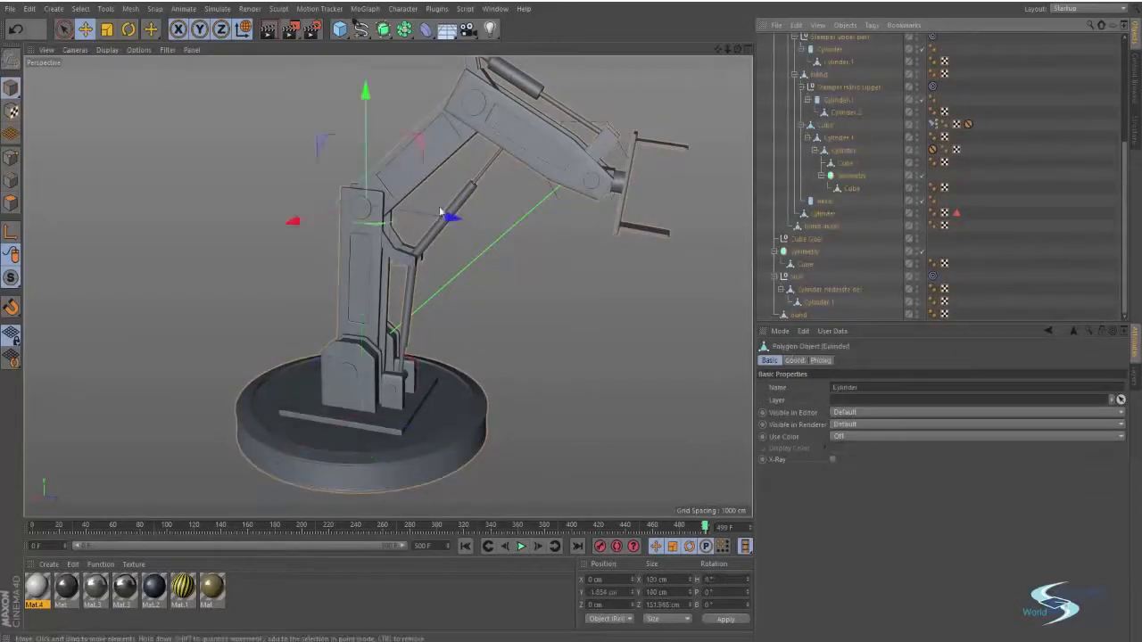
pyautogui.scroll(5, 865, 192)
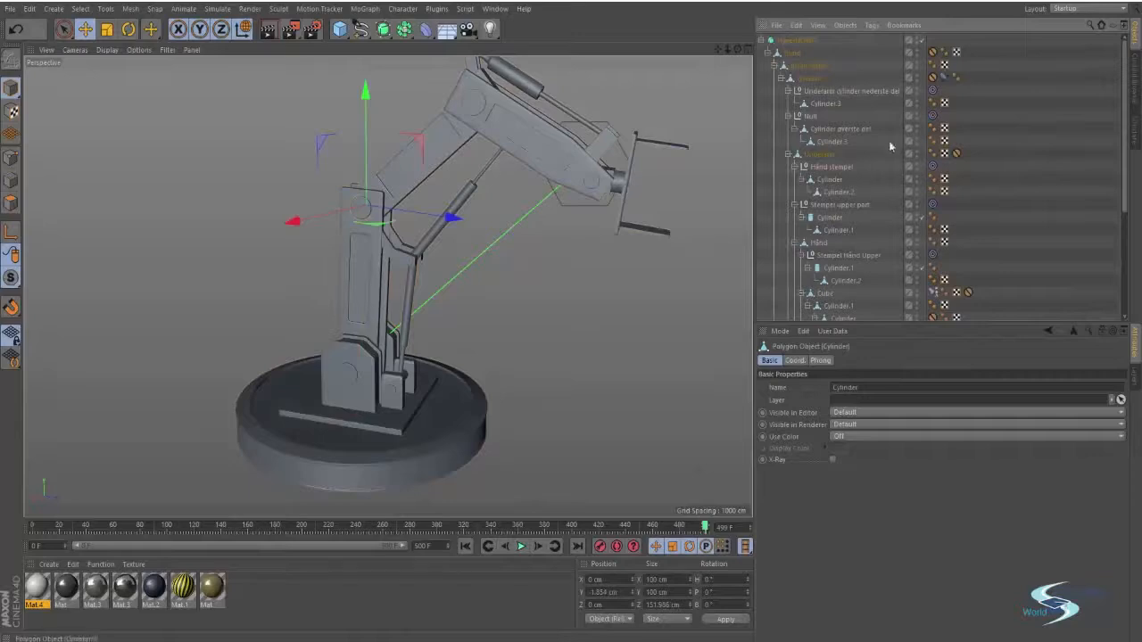
pyautogui.click(838, 191)
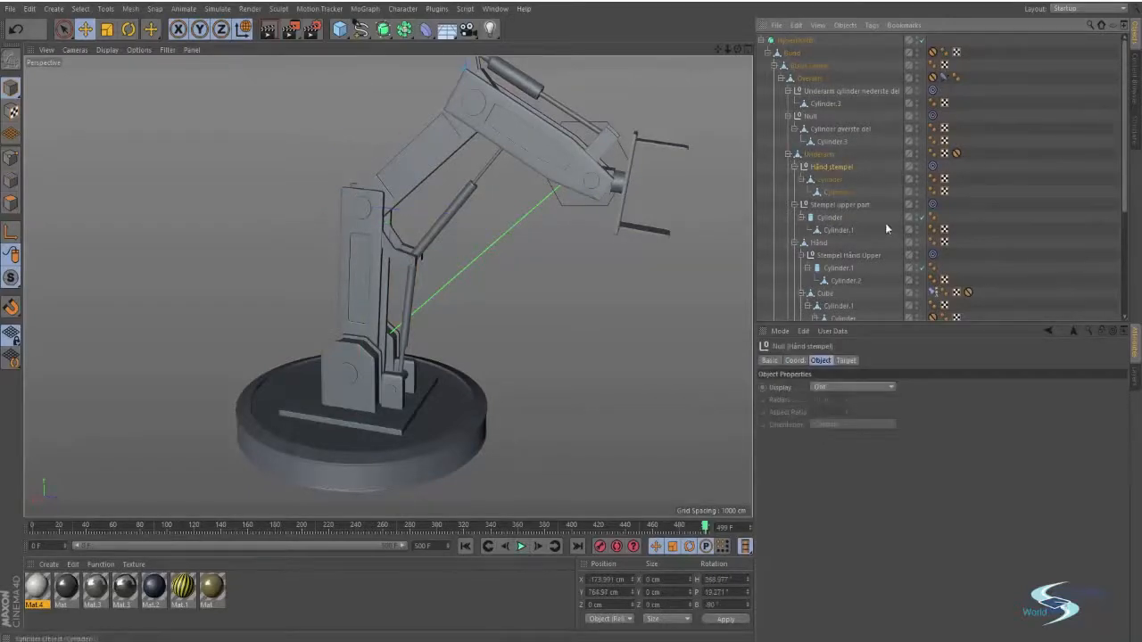
pyautogui.keyDown('alt'); pyautogui.moveTo(487, 114); pyautogui.dragTo(424, 200, button='middle'); pyautogui.keyUp('alt')
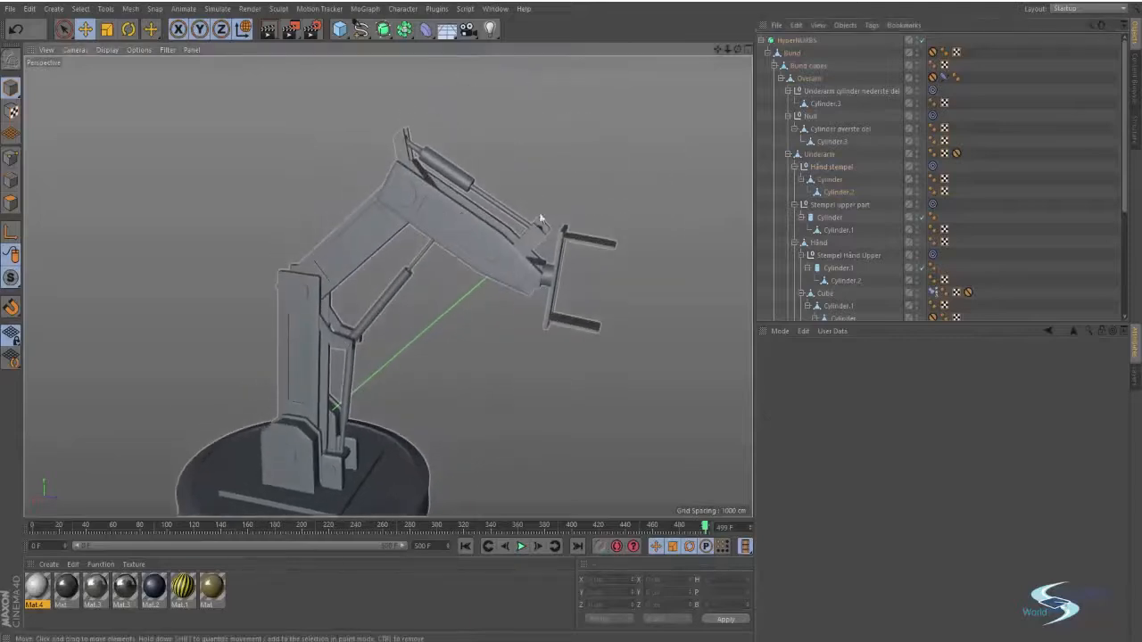
pyautogui.click(824, 103)
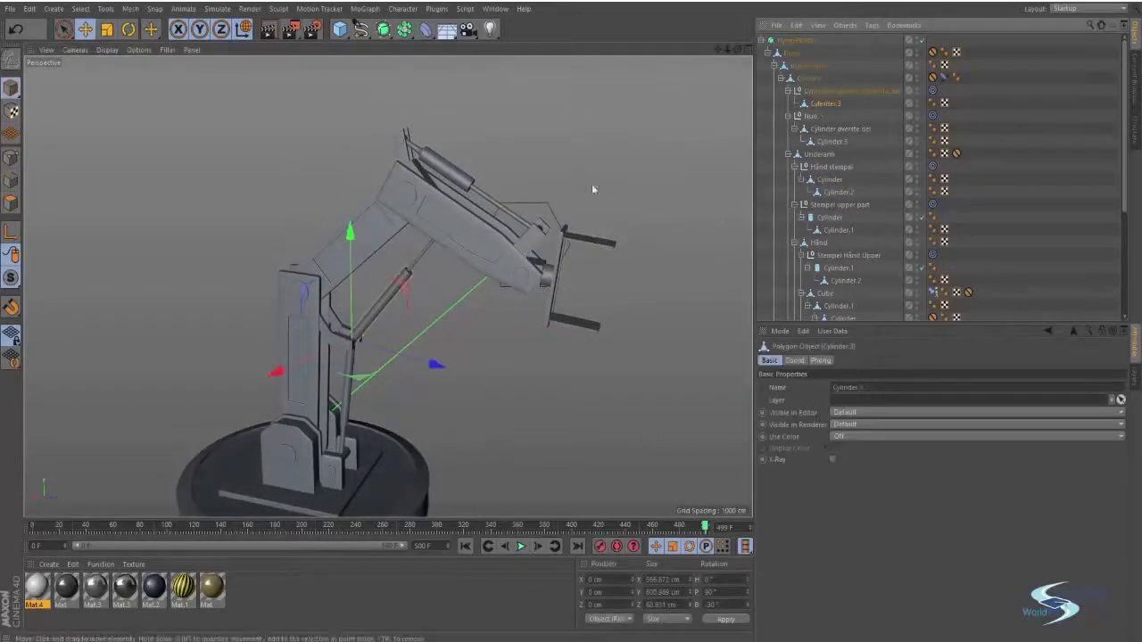
pyautogui.press('o')
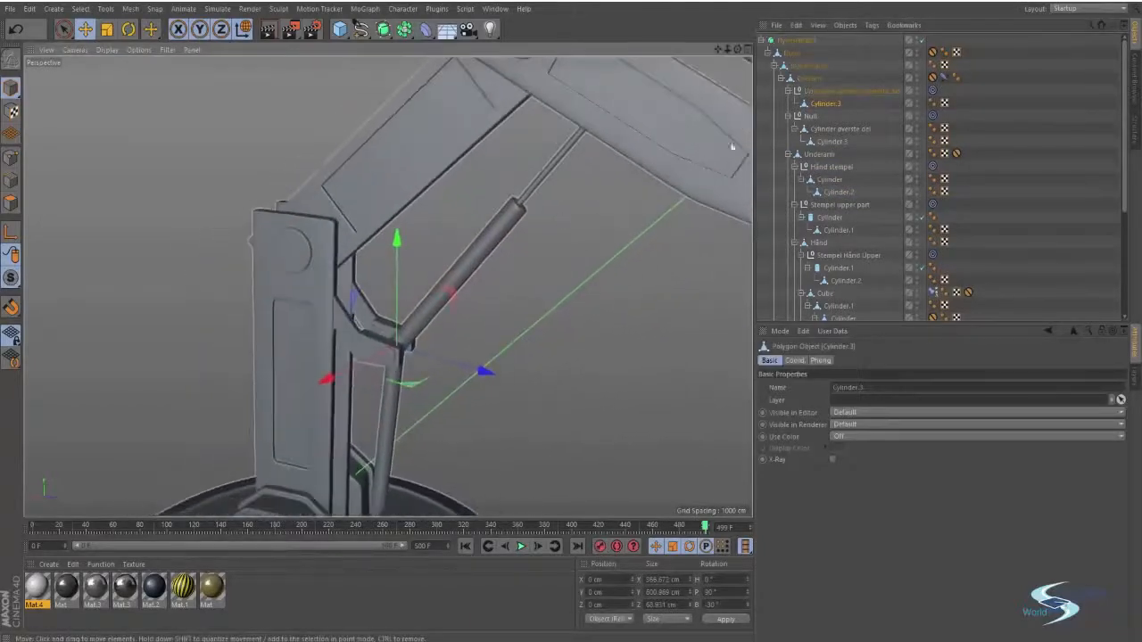
pyautogui.keyDown('alt'); pyautogui.moveTo(580, 214); pyautogui.dragTo(367, 300); pyautogui.keyUp('alt')
pyautogui.hotkey('ctrl', 'z')
# Step: Clear the object selection and delete all existing materials from the scene
pyautogui.click(530, 281)
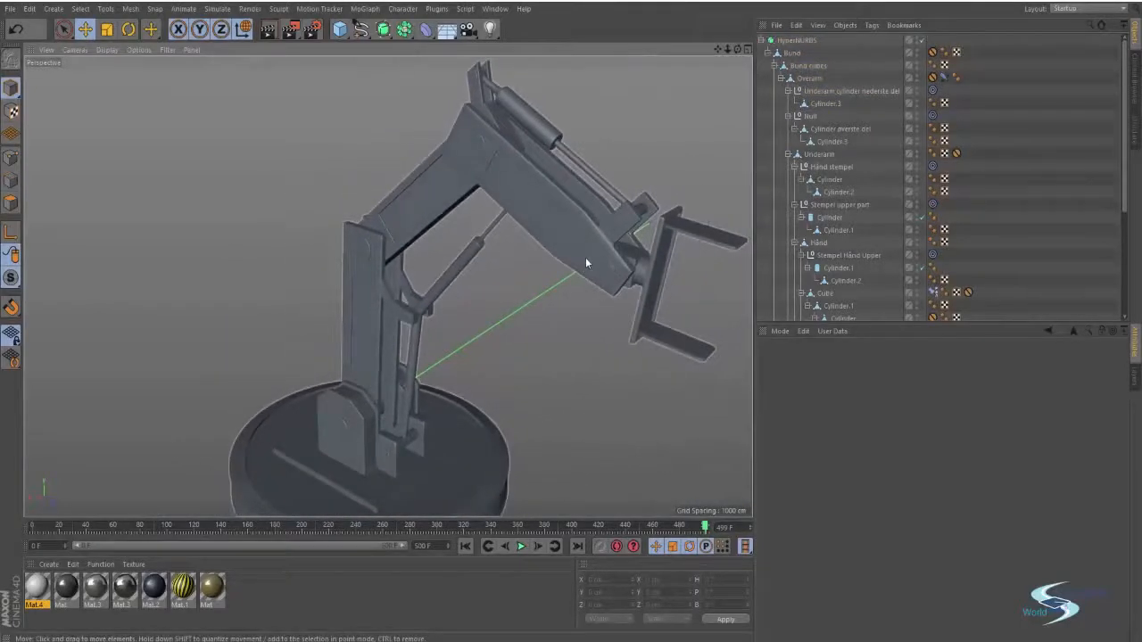
pyautogui.moveTo(247, 610); pyautogui.dragTo(34, 582)
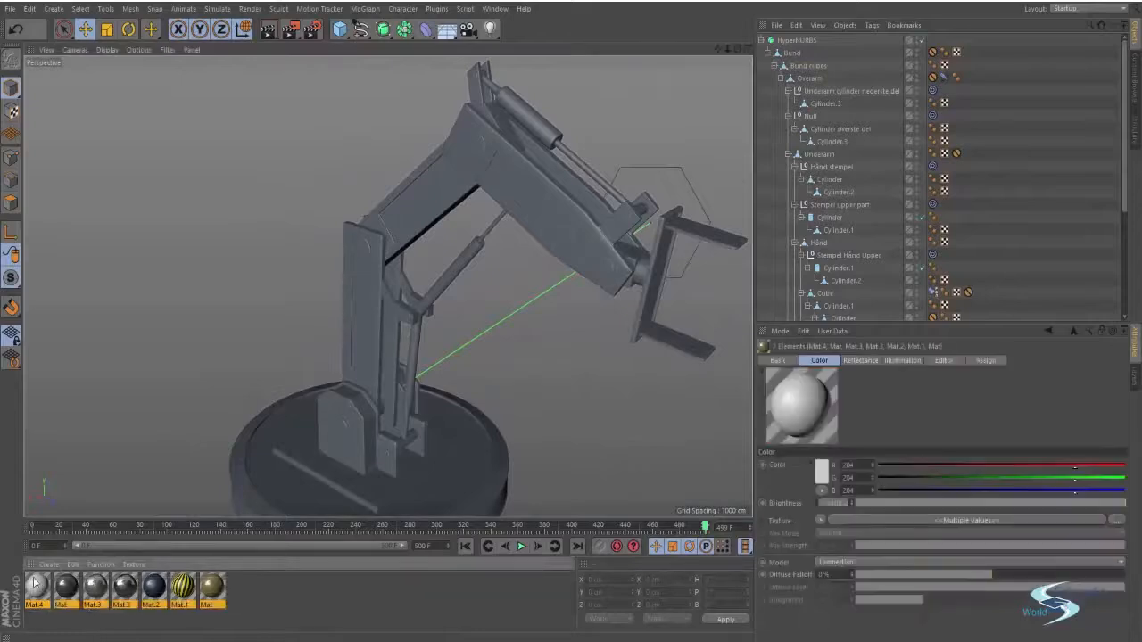
pyautogui.press('Delete')
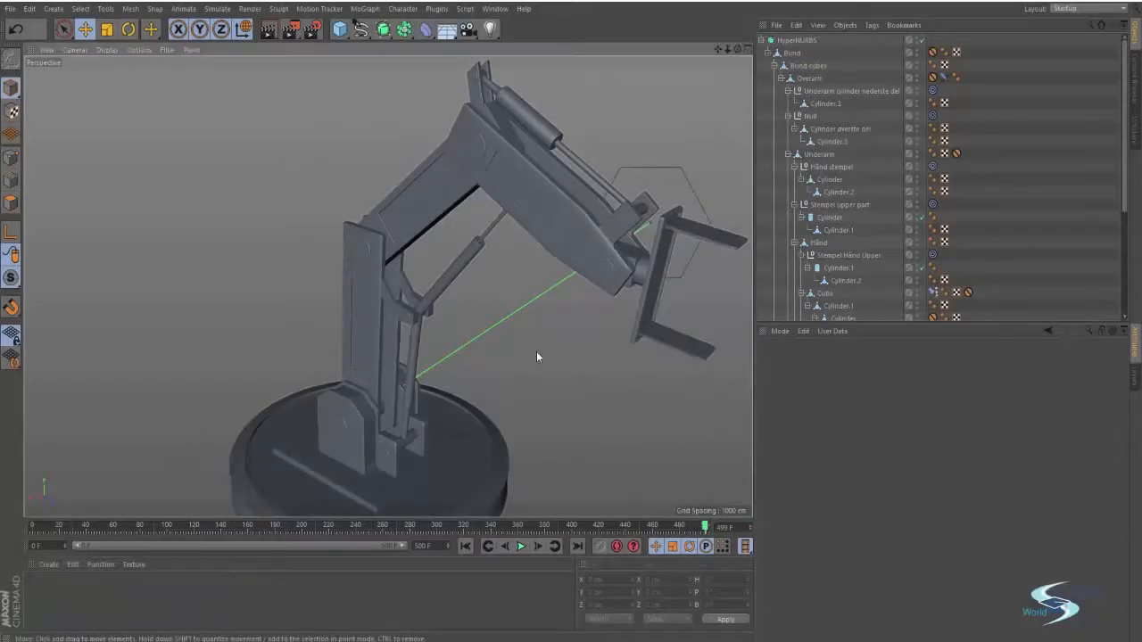
# Step: Examine the upper part of the arm by selecting the whole model and the round axle pieces at its two upper joints
pyautogui.keyDown('alt'); pyautogui.moveTo(536, 350); pyautogui.dragTo(577, 232); pyautogui.keyUp('alt')
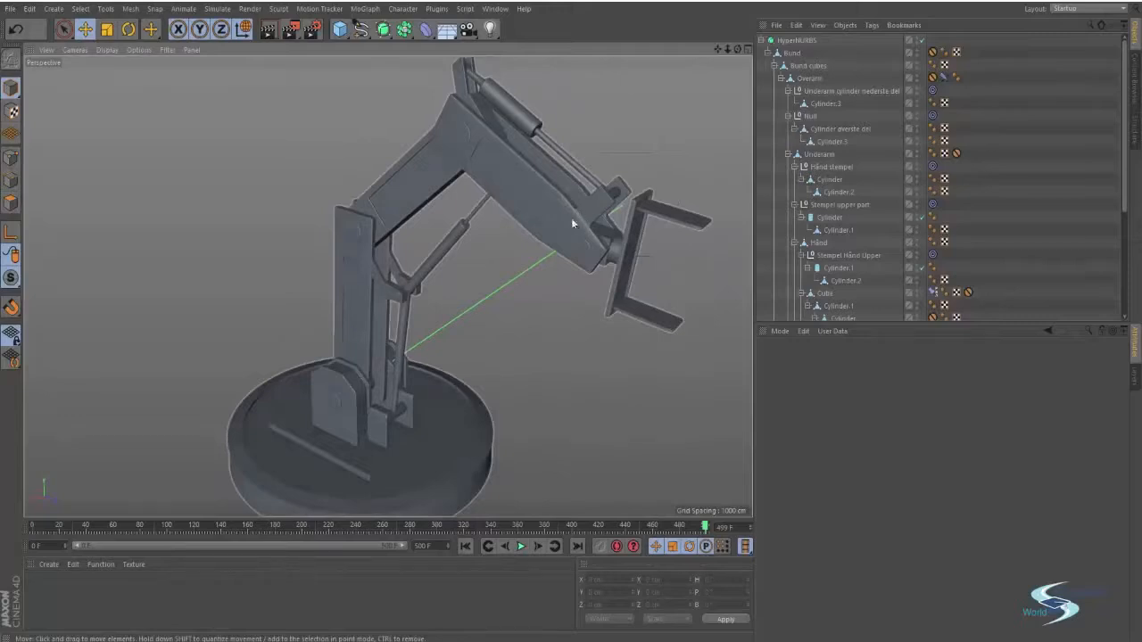
pyautogui.click(572, 223)
pyautogui.click(574, 293)
pyautogui.scroll(5, 463, 134)
pyautogui.click(471, 189)
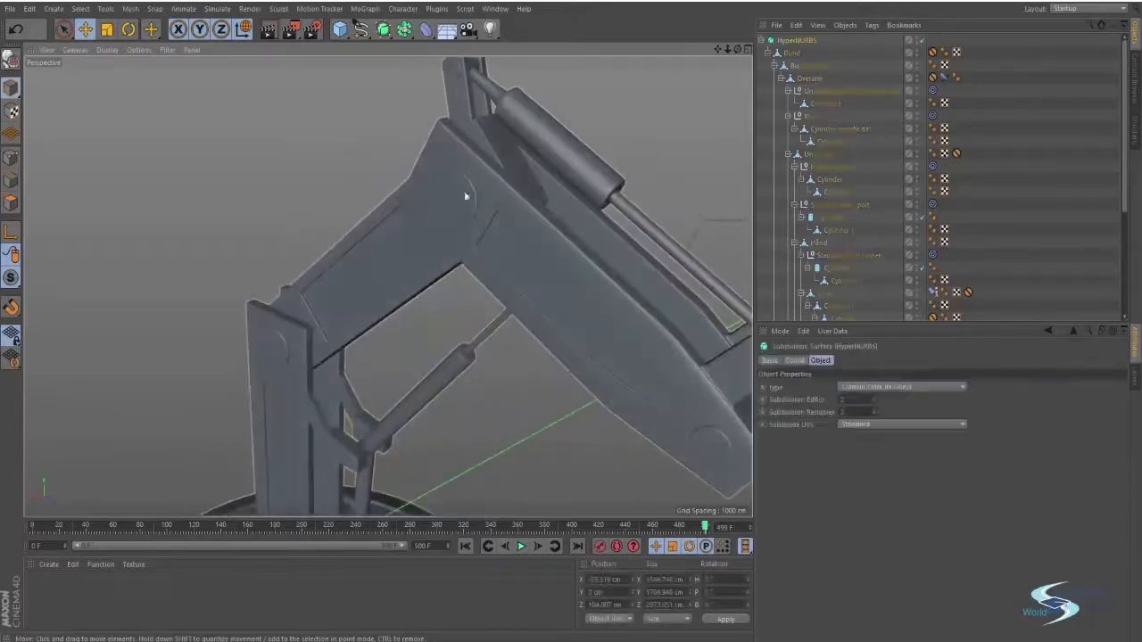
pyautogui.click(453, 199)
pyautogui.keyDown('alt'); pyautogui.moveTo(444, 192); pyautogui.dragTo(319, 262); pyautogui.keyUp('alt')
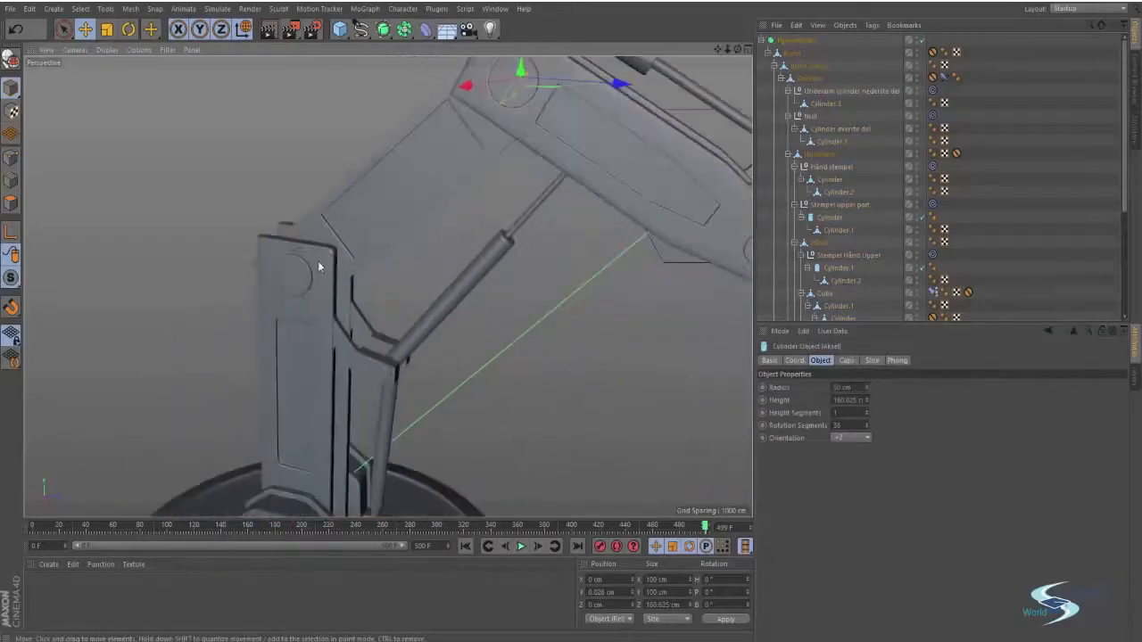
pyautogui.click(314, 265)
# Step: Examine the lower arm, its piston and the round base by selecting their parts, ending with nothing selected
pyautogui.keyDown('alt'); pyautogui.moveTo(387, 210); pyautogui.dragTo(413, 329); pyautogui.keyUp('alt')
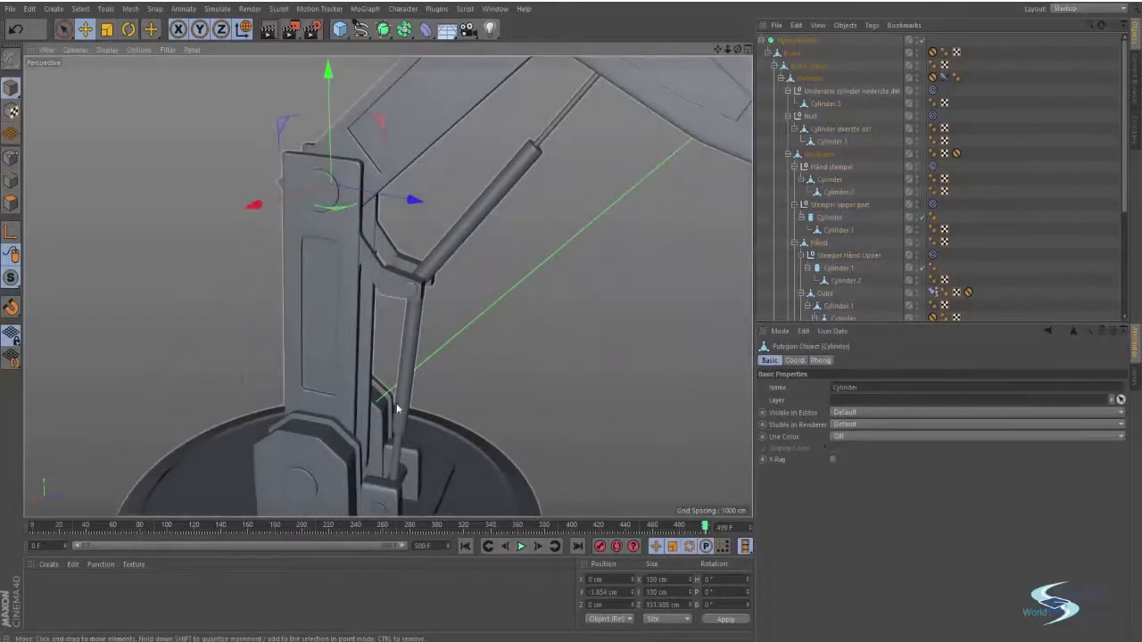
pyautogui.keyDown('alt'); pyautogui.moveTo(397, 409); pyautogui.dragTo(414, 344); pyautogui.keyUp('alt')
pyautogui.click(411, 333)
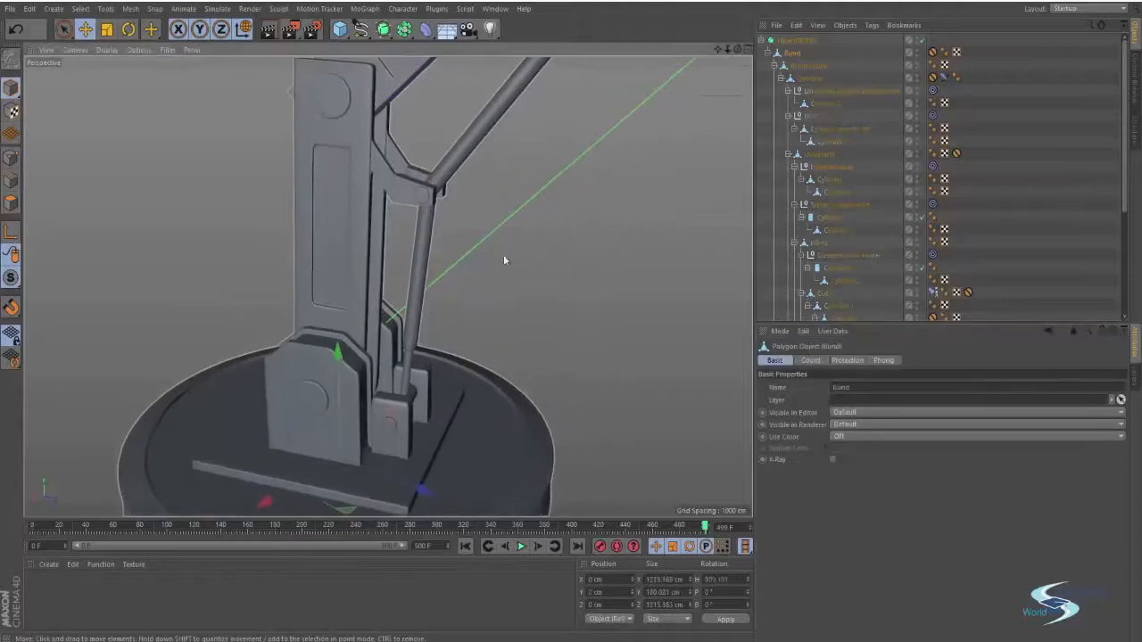
pyautogui.keyDown('alt'); pyautogui.moveTo(444, 245); pyautogui.dragTo(350, 215); pyautogui.keyUp('alt')
pyautogui.click(417, 370)
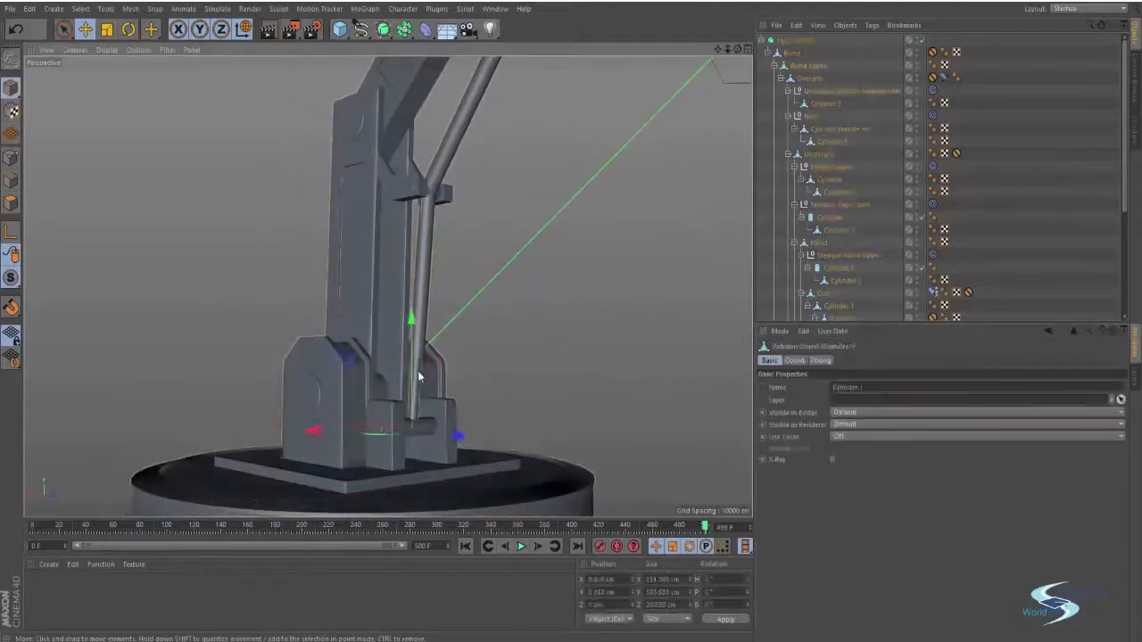
pyautogui.keyDown('alt'); pyautogui.moveTo(417, 370); pyautogui.dragTo(543, 265); pyautogui.keyUp('alt')
pyautogui.click(472, 406)
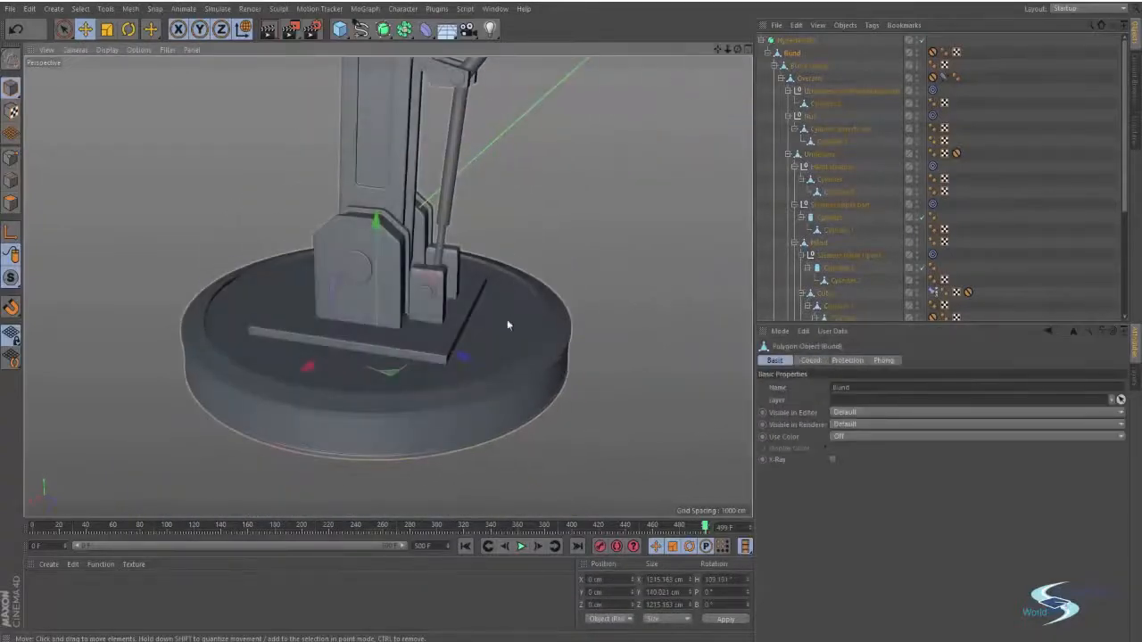
pyautogui.keyDown('alt'); pyautogui.moveTo(507, 325); pyautogui.dragTo(479, 320); pyautogui.keyUp('alt')
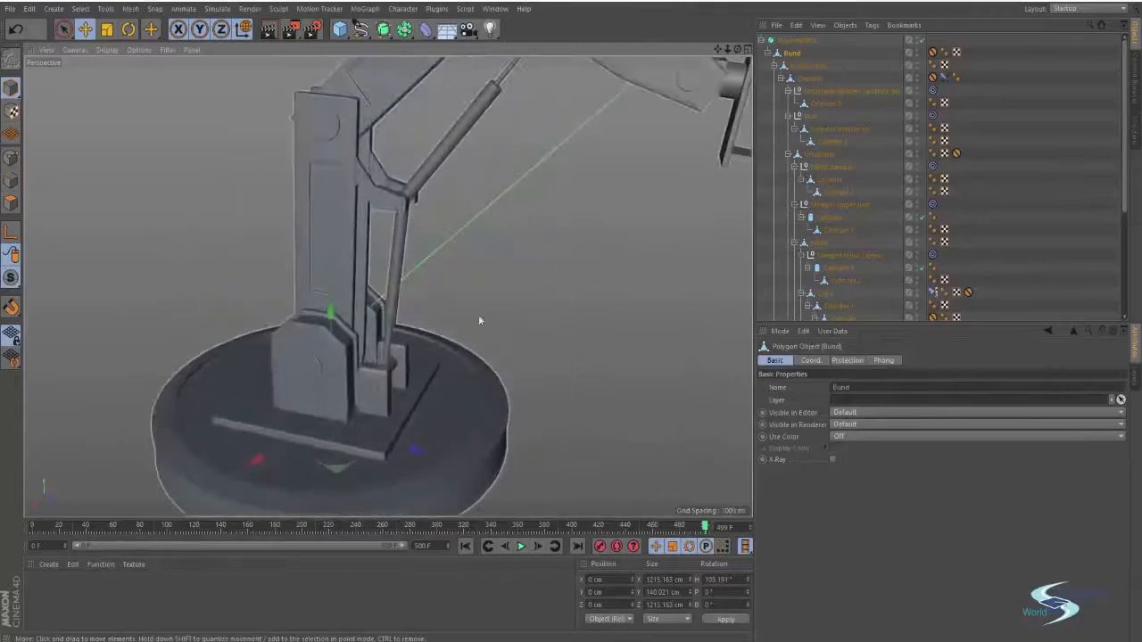
pyautogui.click(536, 278)
pyautogui.keyDown('alt'); pyautogui.moveTo(536, 279); pyautogui.dragTo(512, 320); pyautogui.keyUp('alt')
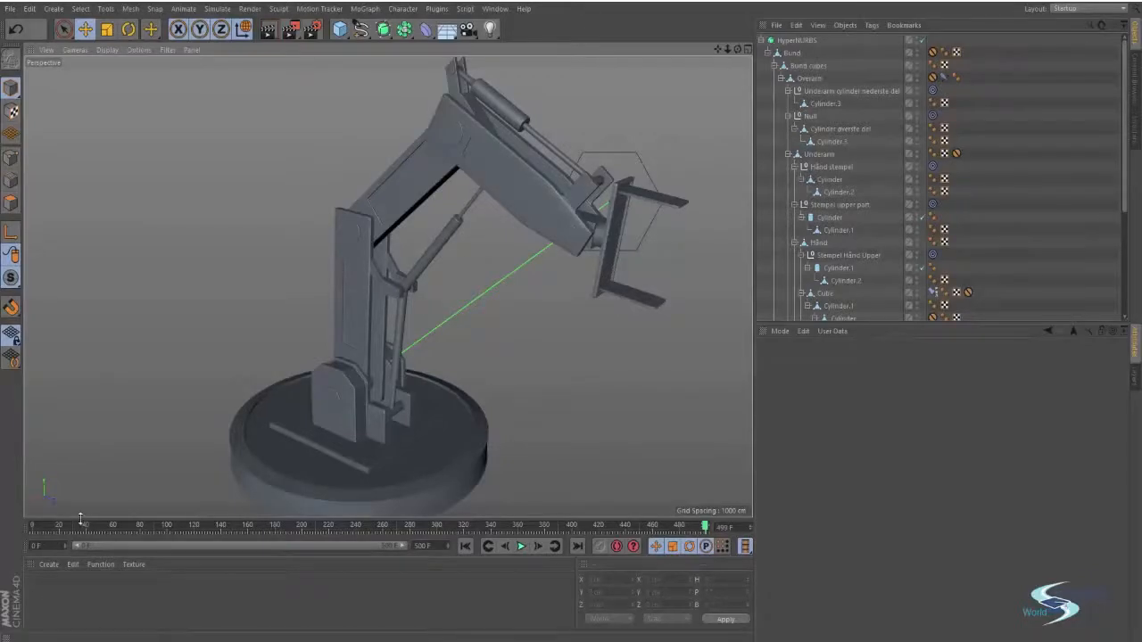
# Step: Create a new material, open it for editing and name it "Base color"
pyautogui.moveTo(81, 519); pyautogui.dragTo(83, 490)
pyautogui.doubleClick(48, 557)
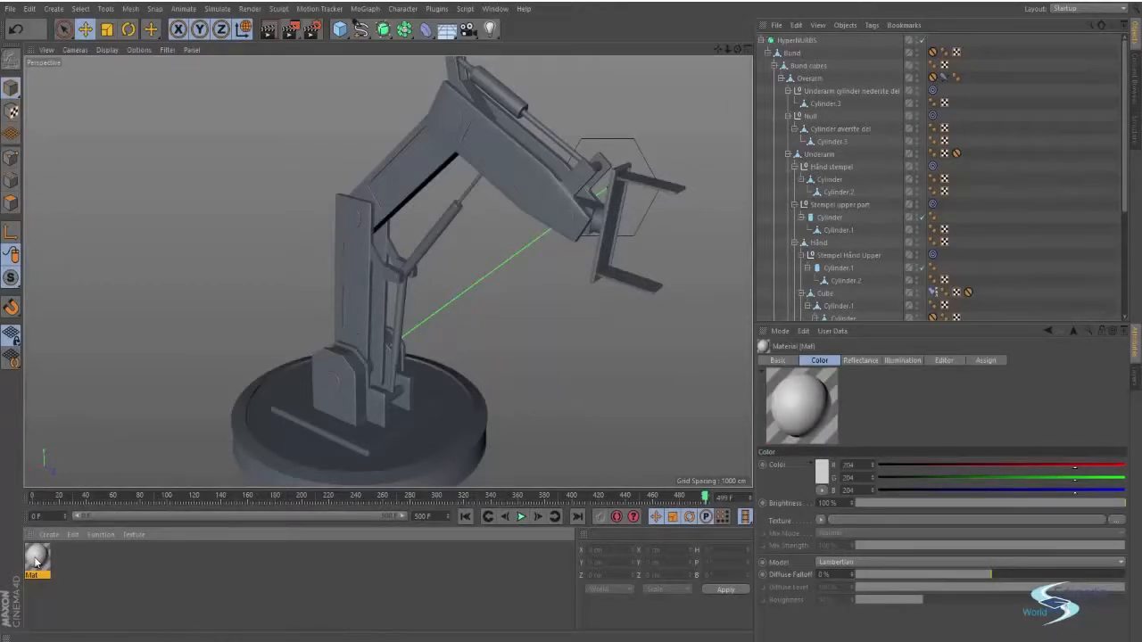
pyautogui.doubleClick(37, 557)
pyautogui.moveTo(285, 95); pyautogui.dragTo(279, 147)
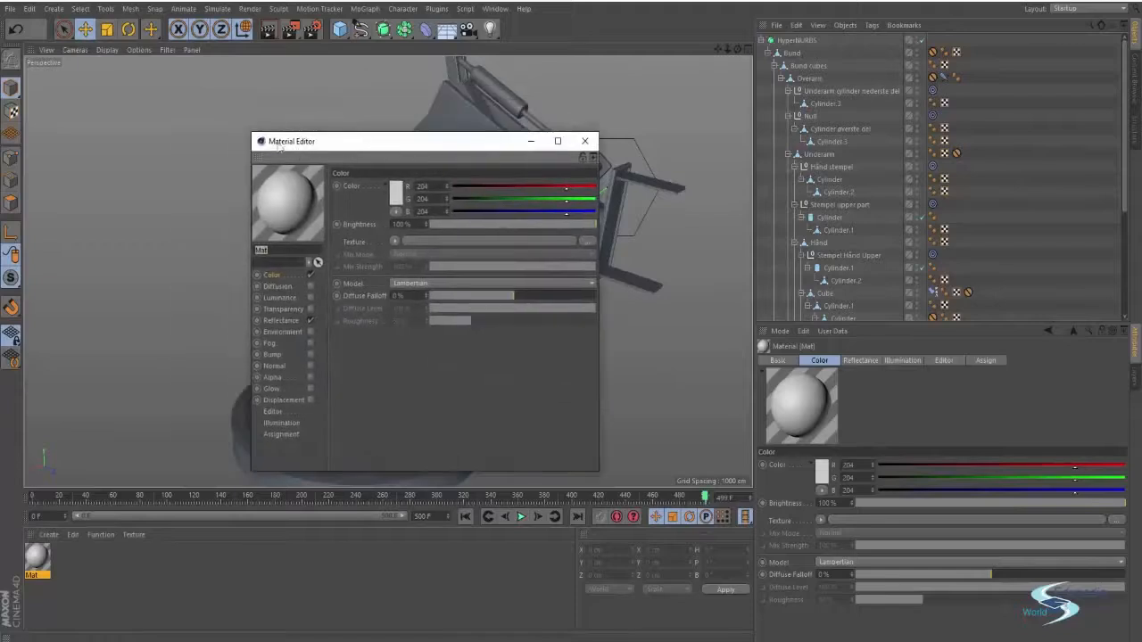
pyautogui.moveTo(358, 144); pyautogui.dragTo(657, 148)
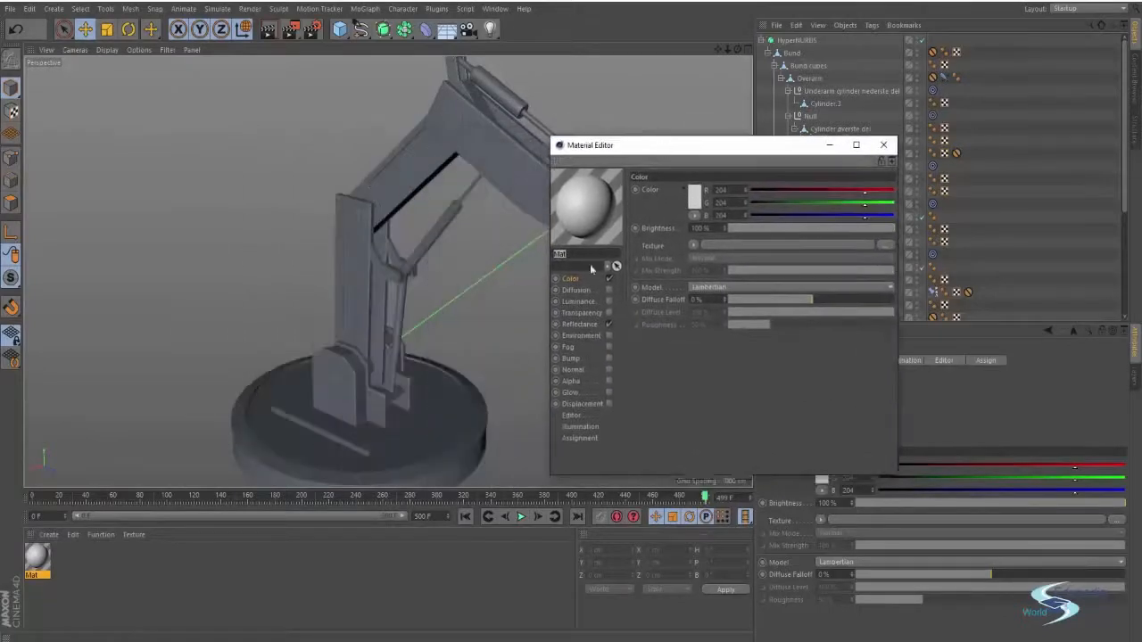
pyautogui.write('Base')
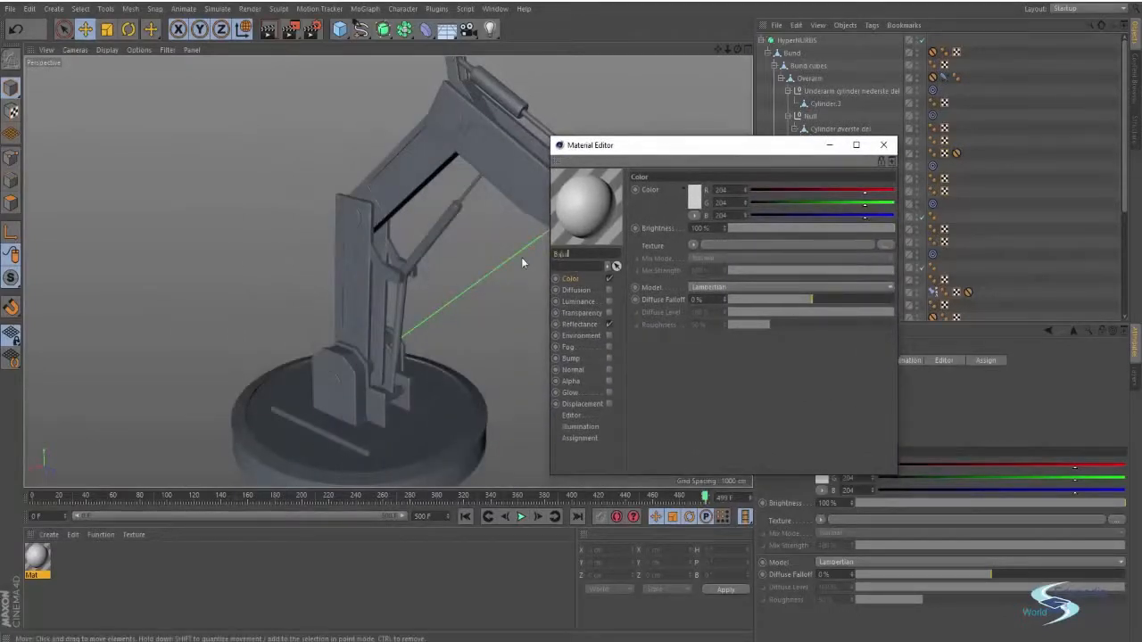
pyautogui.write(' color')
pyautogui.press('Return')
# Step: Set the Base color material's color to an orange-yellow with RGB 249, 188, 18
pyautogui.moveTo(667, 150); pyautogui.dragTo(825, 119)
pyautogui.keyDown('alt'); pyautogui.moveTo(530, 211); pyautogui.dragTo(480, 252); pyautogui.keyUp('alt')
pyautogui.click(734, 253)
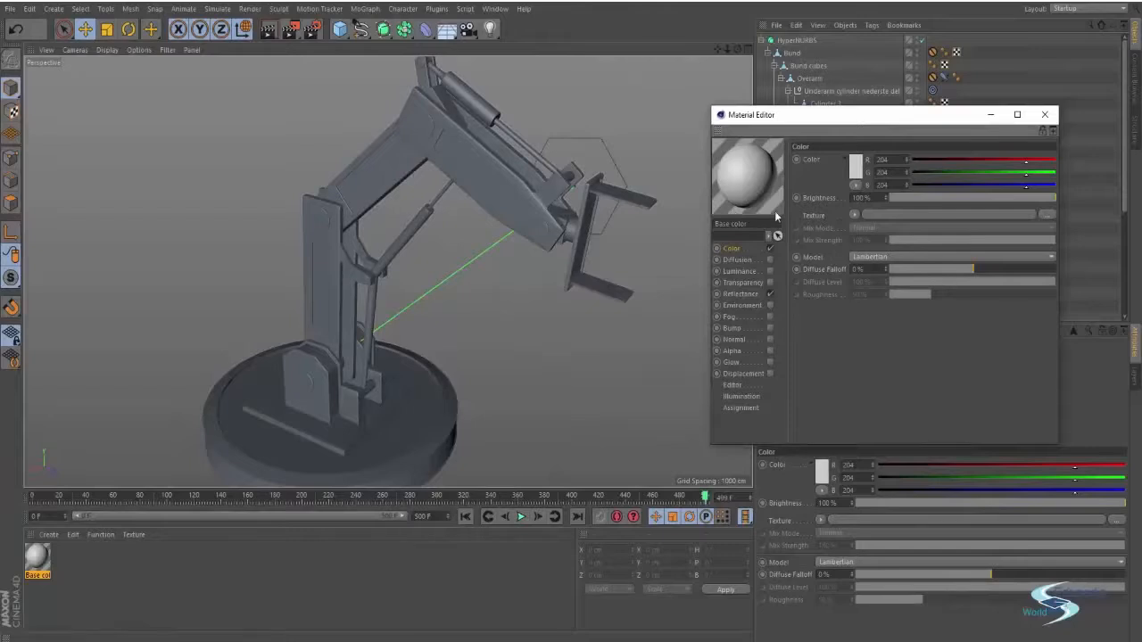
pyautogui.click(856, 169)
pyautogui.moveTo(840, 119); pyautogui.dragTo(847, 120)
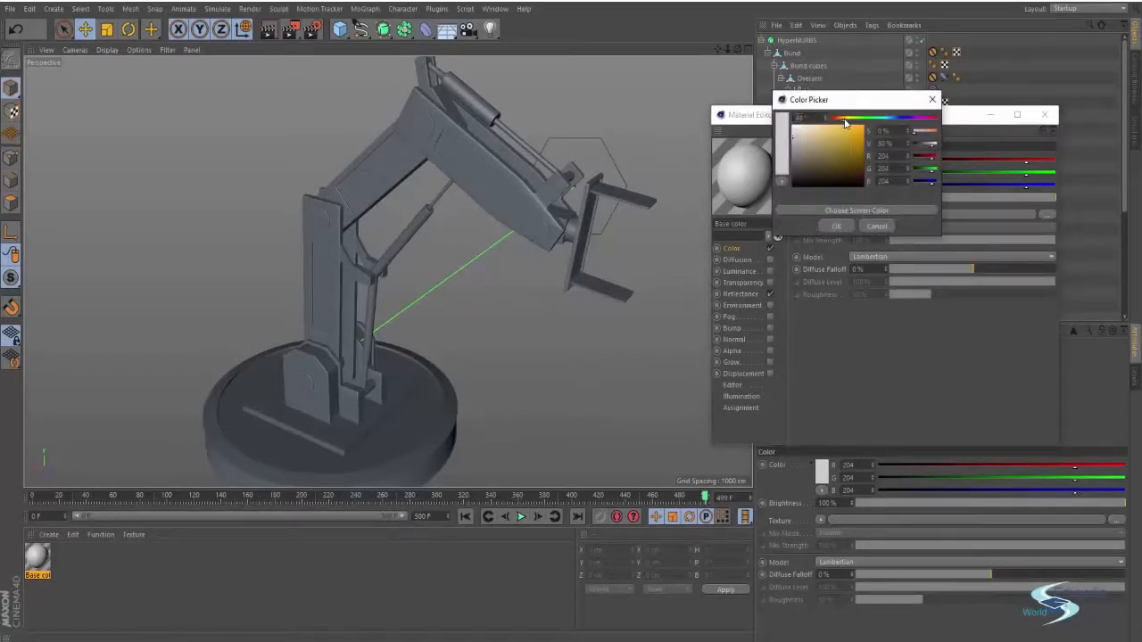
pyautogui.click(843, 144)
pyautogui.click(844, 121)
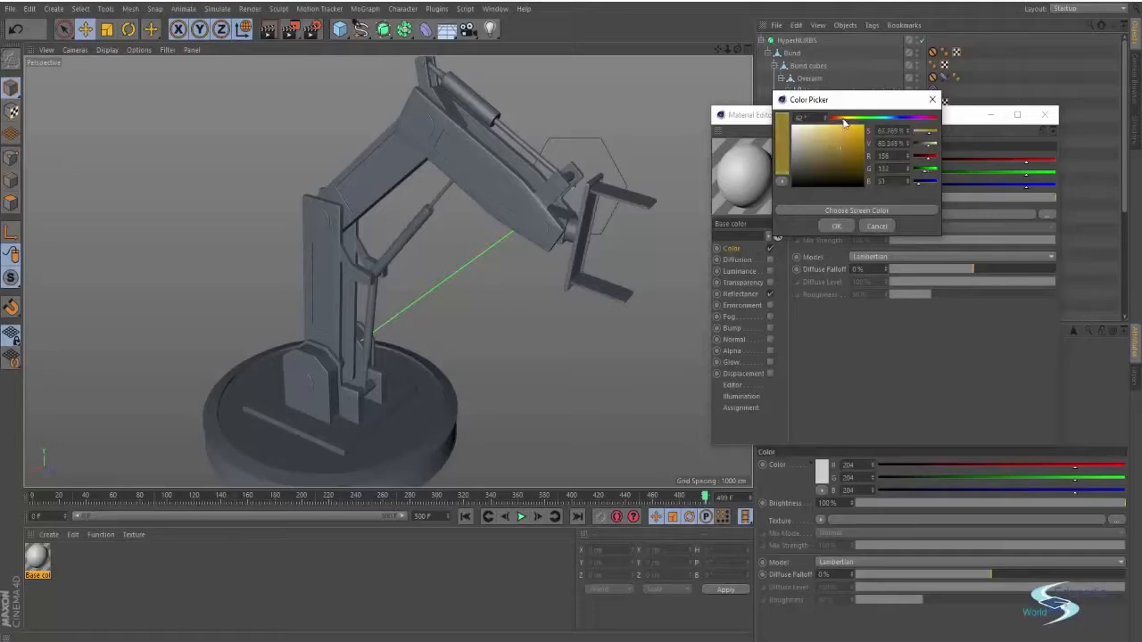
pyautogui.click(845, 130)
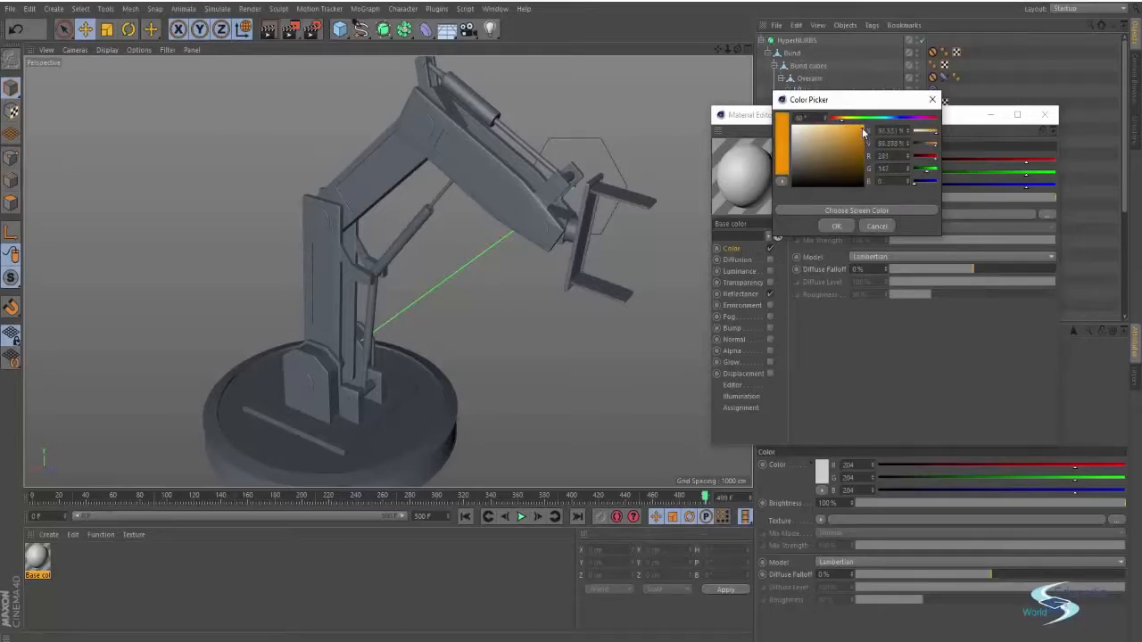
pyautogui.moveTo(844, 120); pyautogui.dragTo(846, 120)
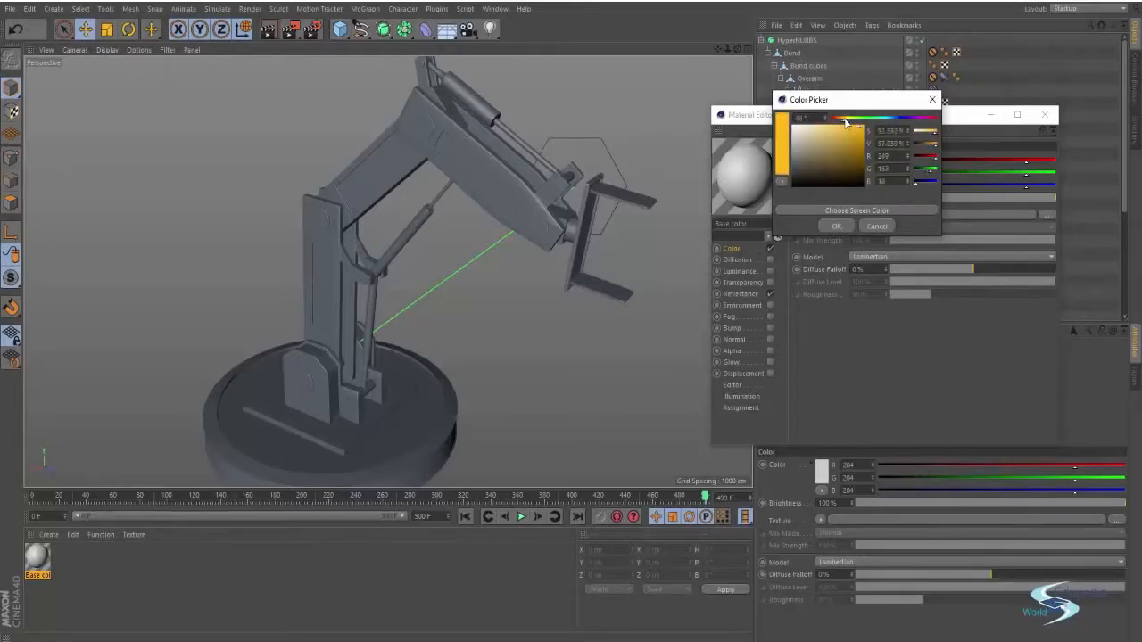
pyautogui.click(835, 226)
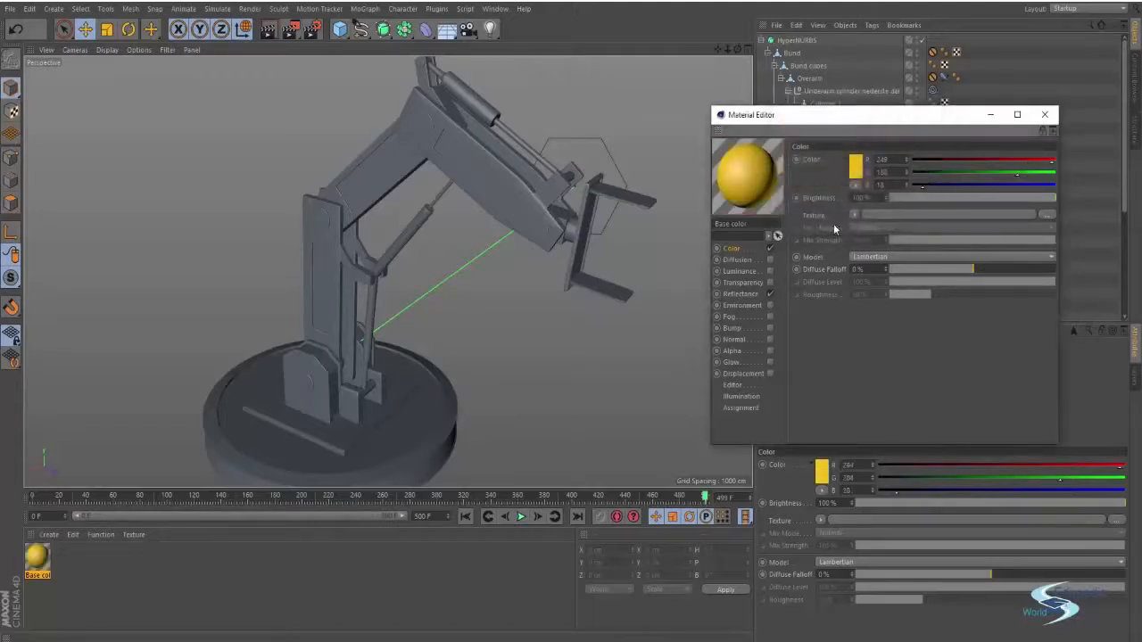
pyautogui.moveTo(799, 119)
pyautogui.mouseDown()
pyautogui.moveTo(648, 121)
pyautogui.moveTo(569, 216)
pyautogui.moveTo(855, 132)
pyautogui.moveTo(808, 101)
pyautogui.mouseUp()
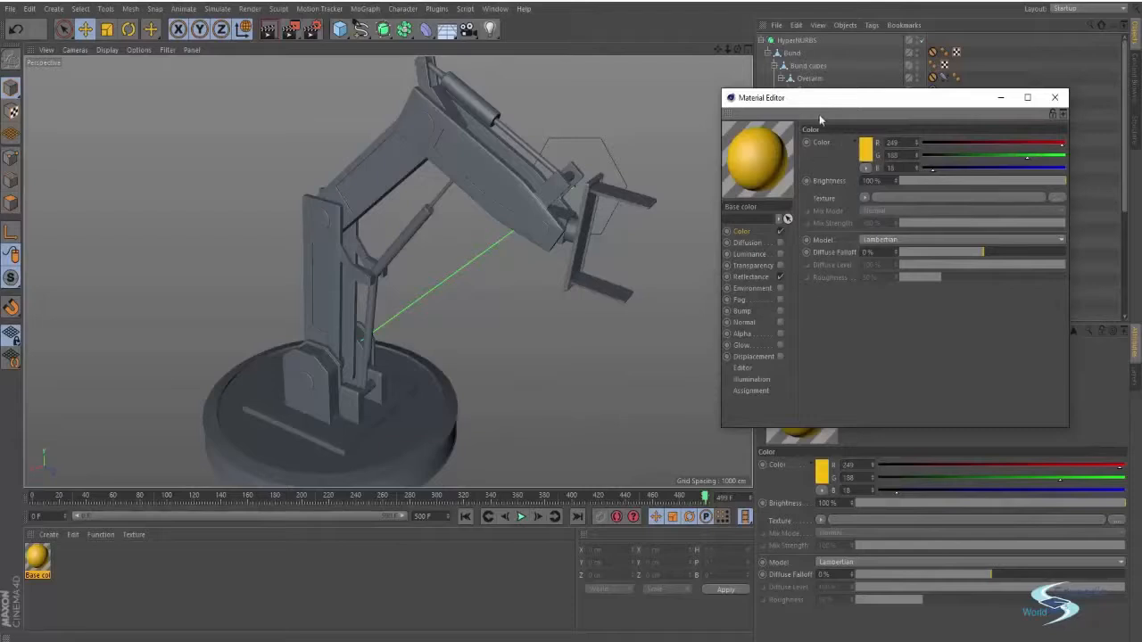
pyautogui.moveTo(821, 102); pyautogui.dragTo(806, 111)
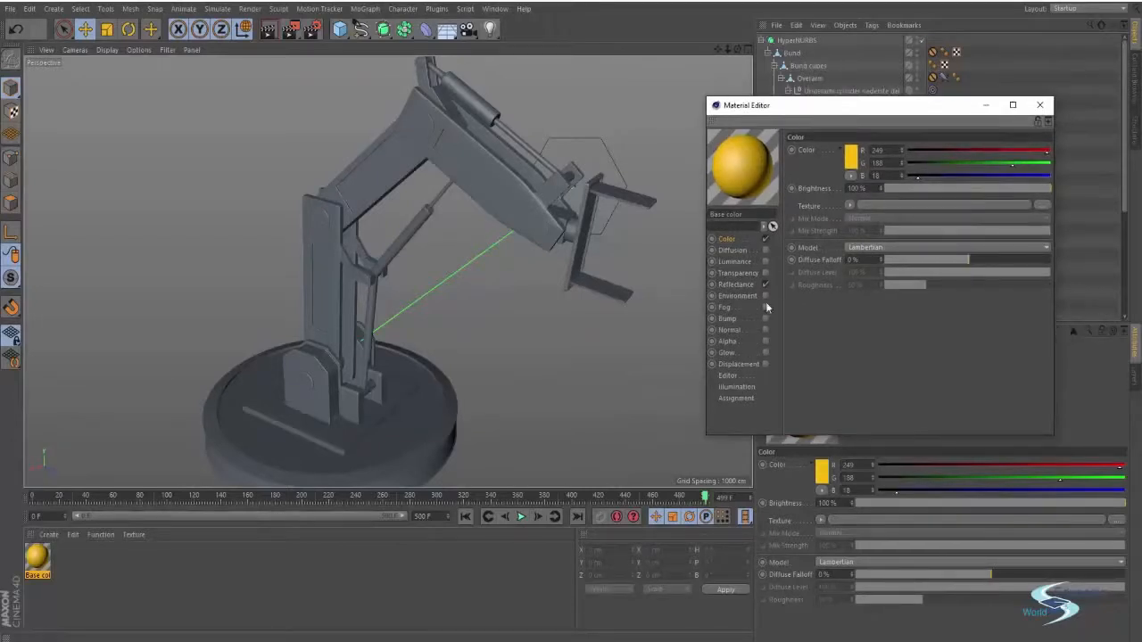
# Step: Try the Luminance channel on the Base color material at a reduced brightness
pyautogui.click(732, 251)
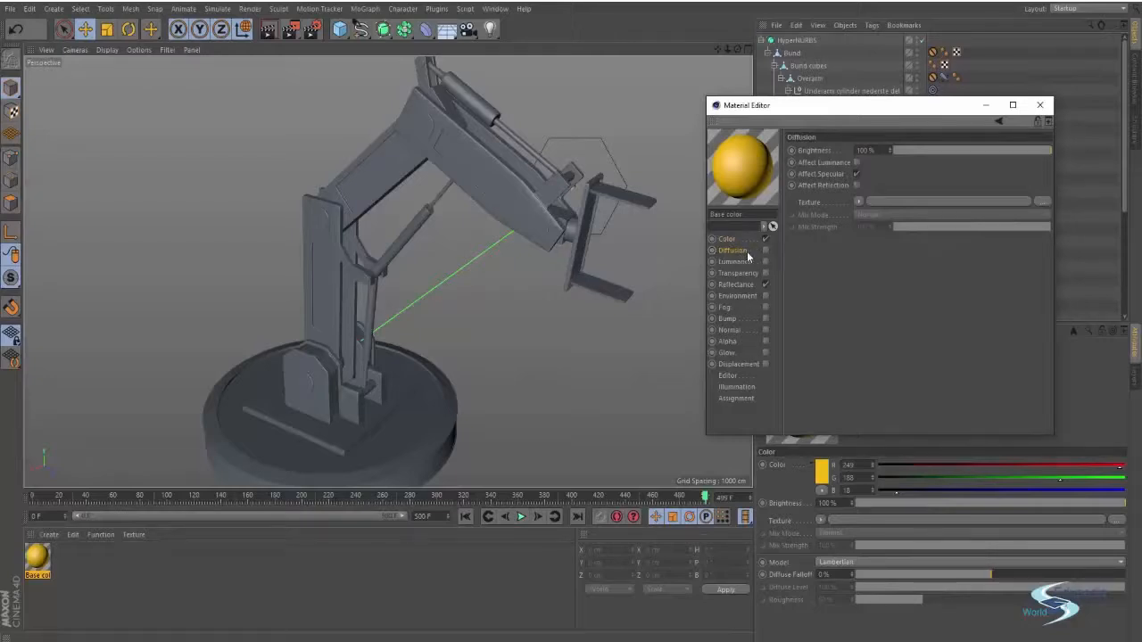
pyautogui.click(735, 262)
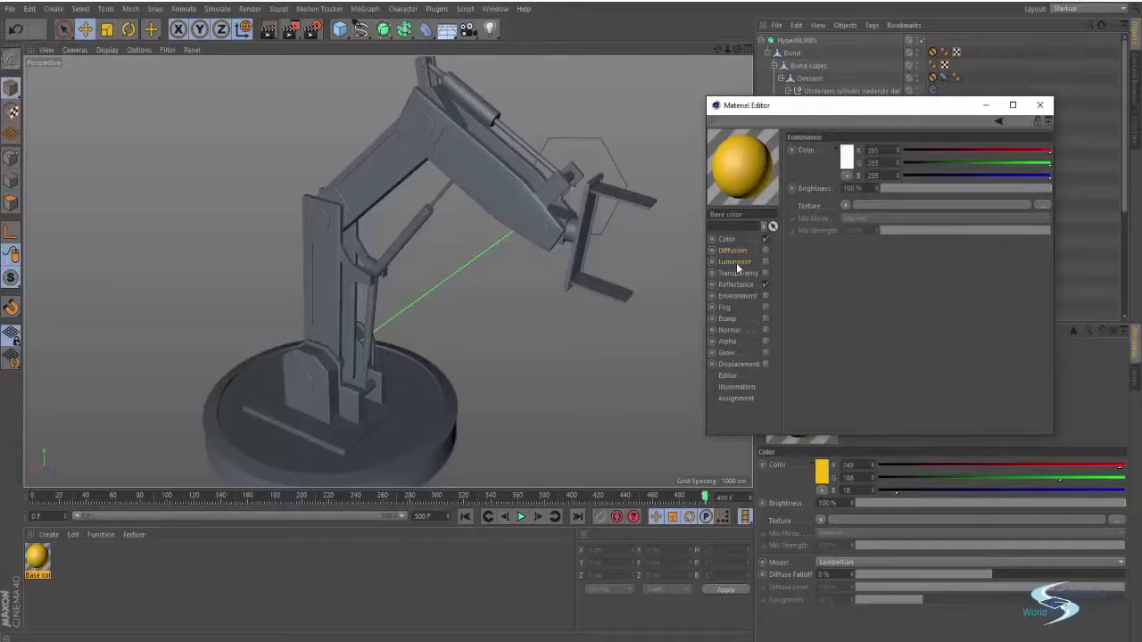
pyautogui.click(765, 262)
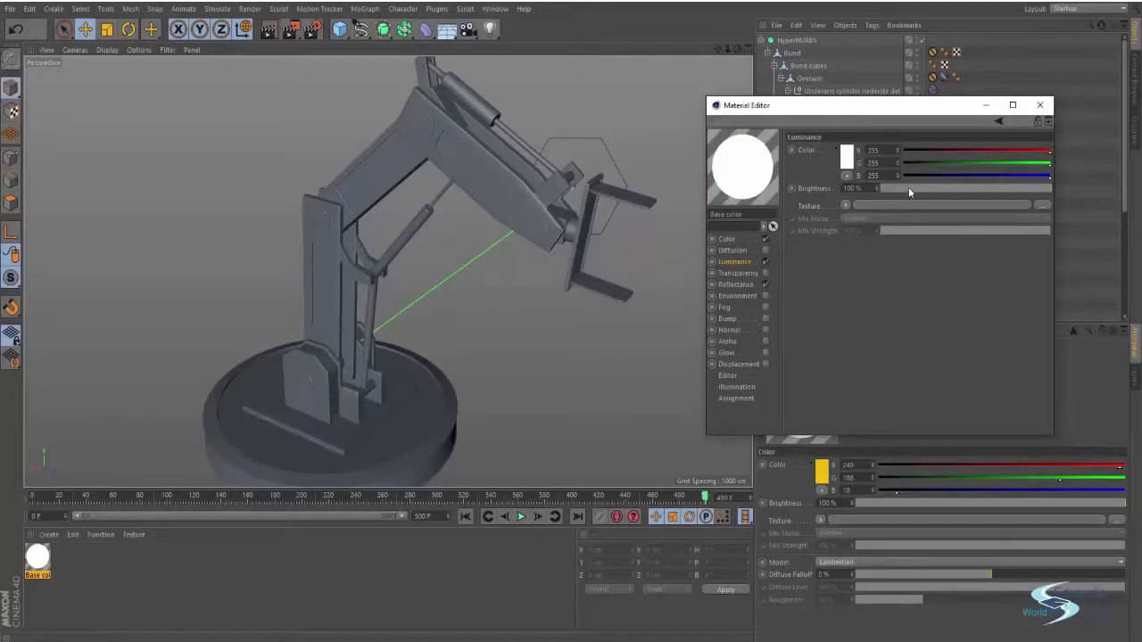
pyautogui.moveTo(908, 186); pyautogui.dragTo(957, 182)
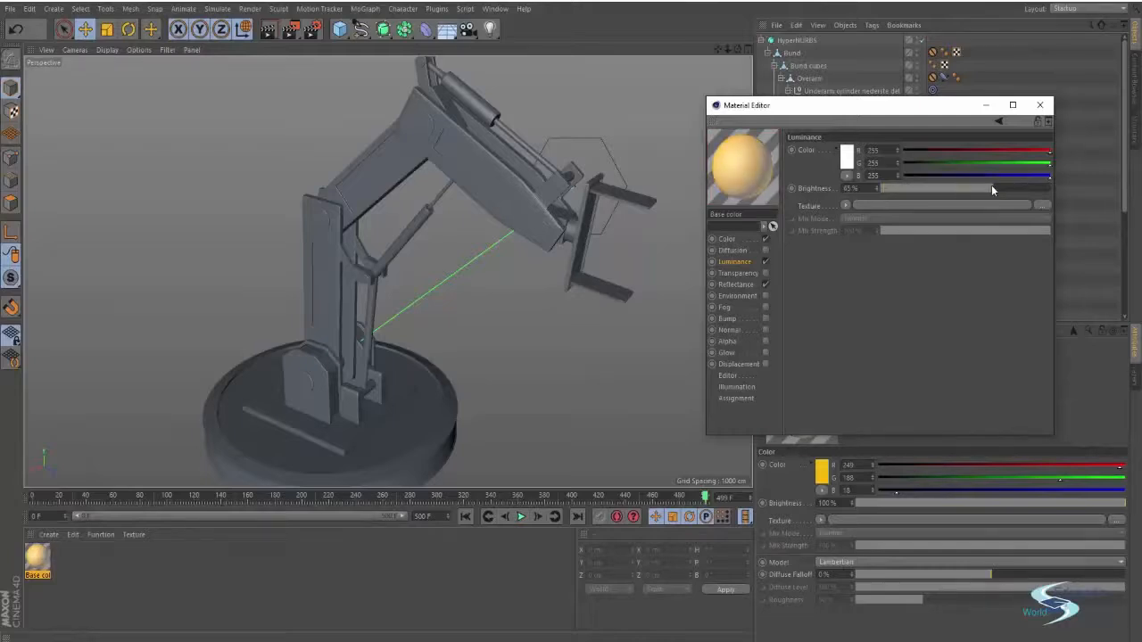
pyautogui.moveTo(992, 189); pyautogui.dragTo(945, 190)
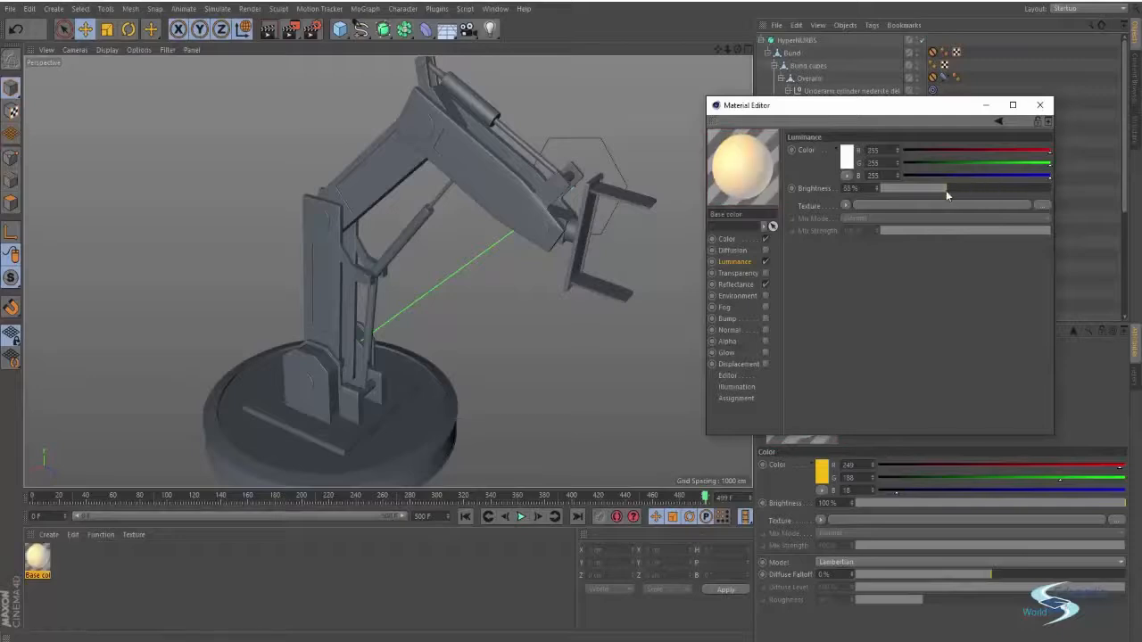
# Step: Try the Transparency channel on the Base color material at about 78% brightness and disable it again
pyautogui.click(764, 273)
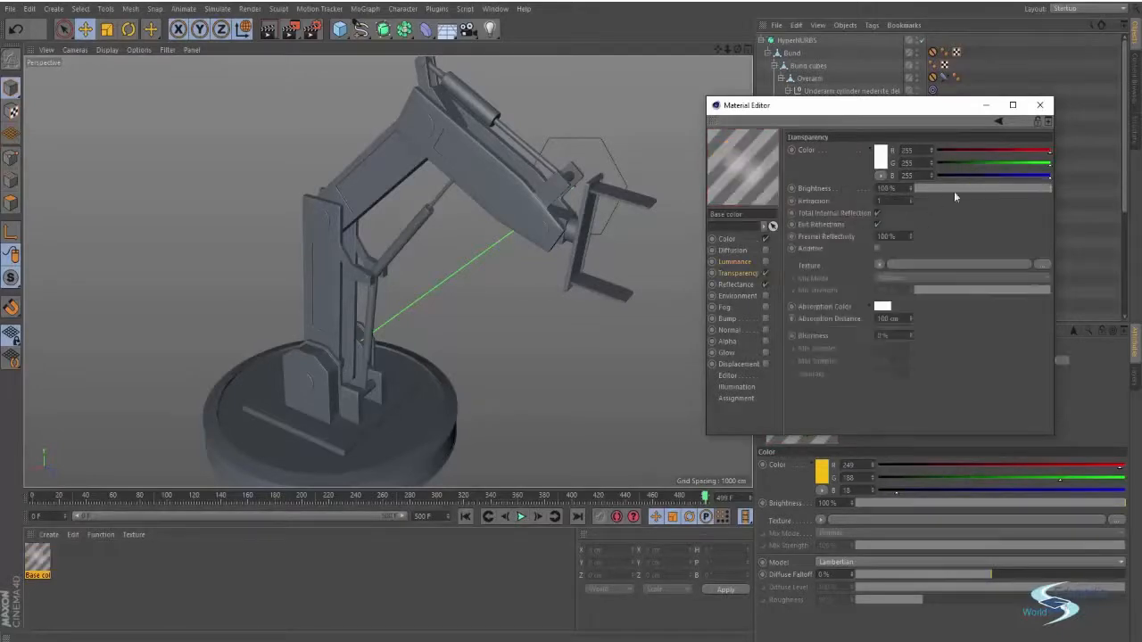
pyautogui.moveTo(953, 191); pyautogui.dragTo(1022, 184)
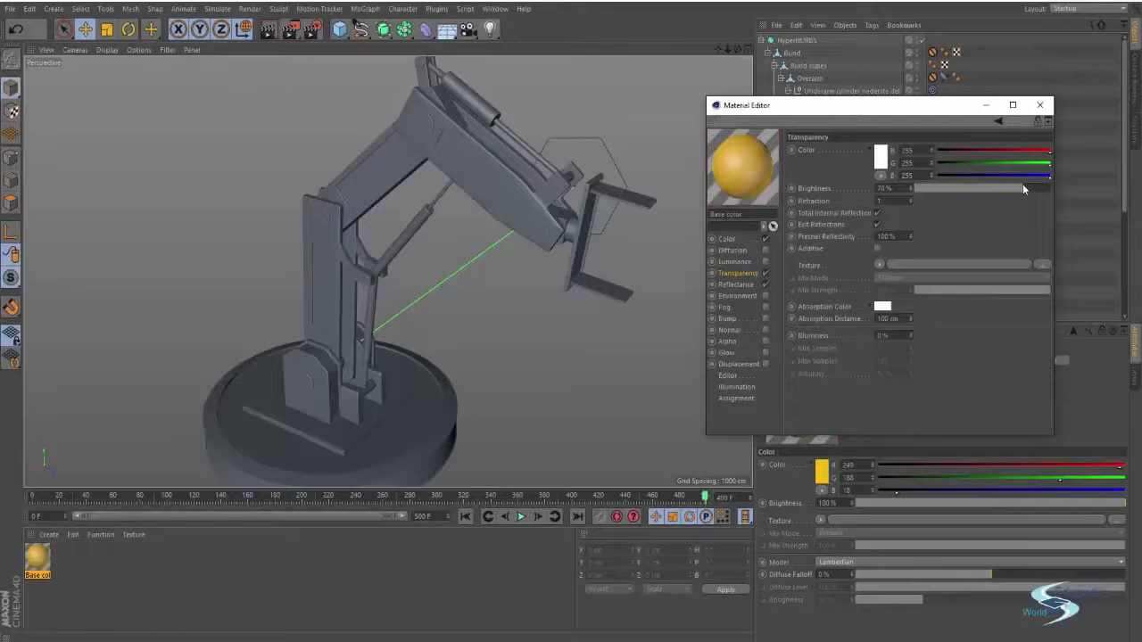
pyautogui.click(765, 273)
# Step: Look through the Base color material's Reflectance, Environment, Fog and Bump channel settings
pyautogui.click(732, 283)
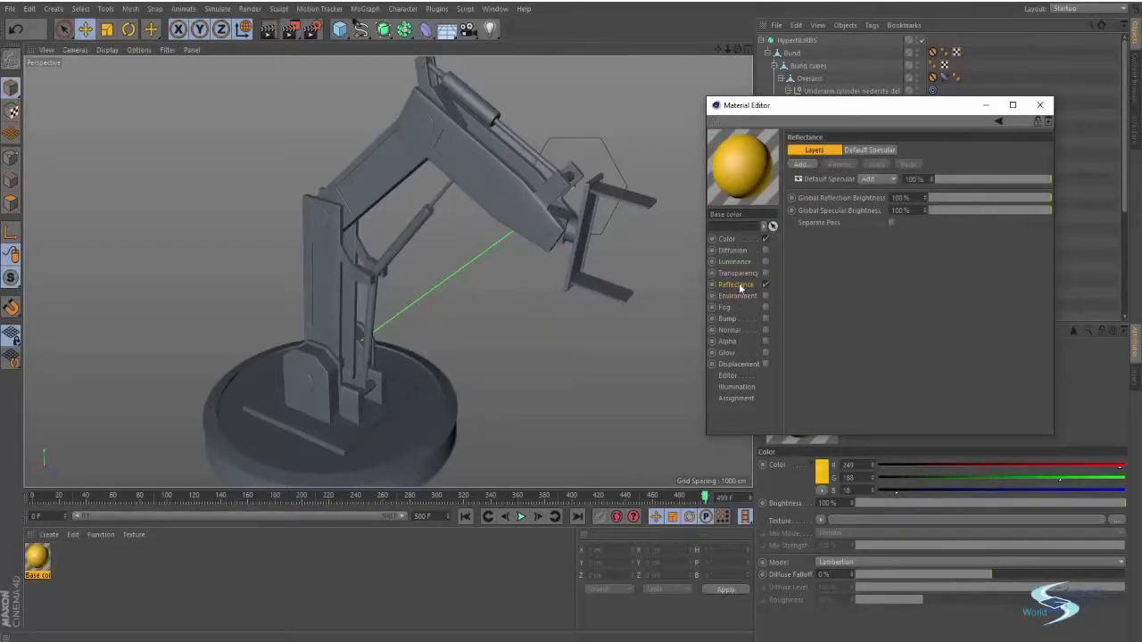
pyautogui.click(738, 296)
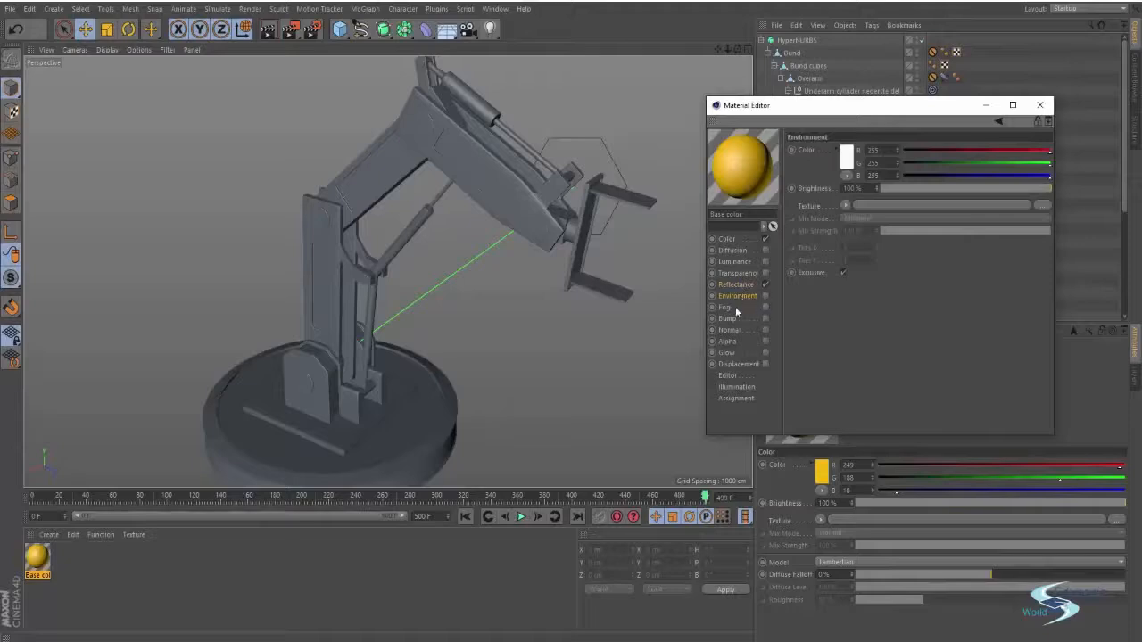
pyautogui.click(731, 307)
pyautogui.click(730, 318)
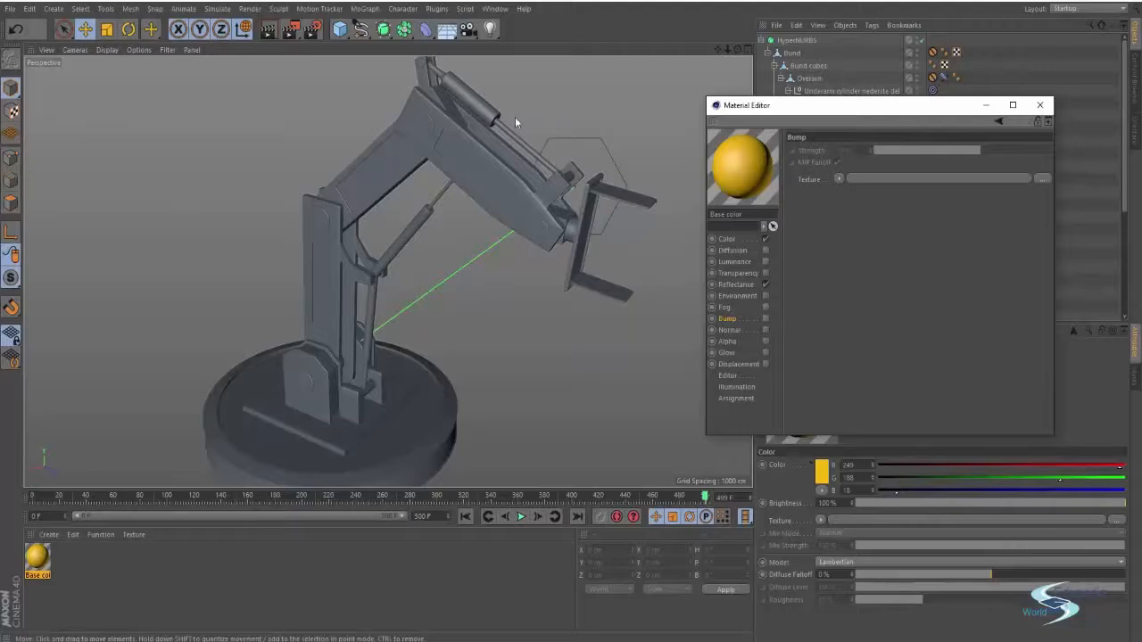
# Step: Compare the material's Color and Reflectance channel settings with the robot arm model, ending on the Reflectance channel
pyautogui.click(726, 239)
pyautogui.click(736, 285)
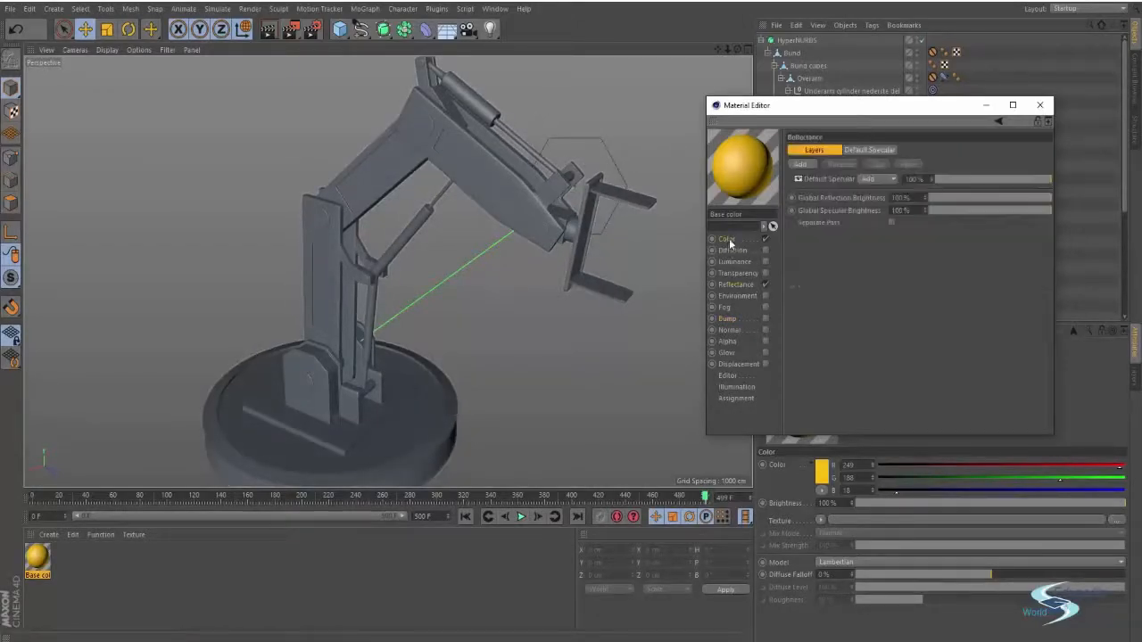
pyautogui.click(727, 239)
pyautogui.click(731, 284)
pyautogui.click(727, 239)
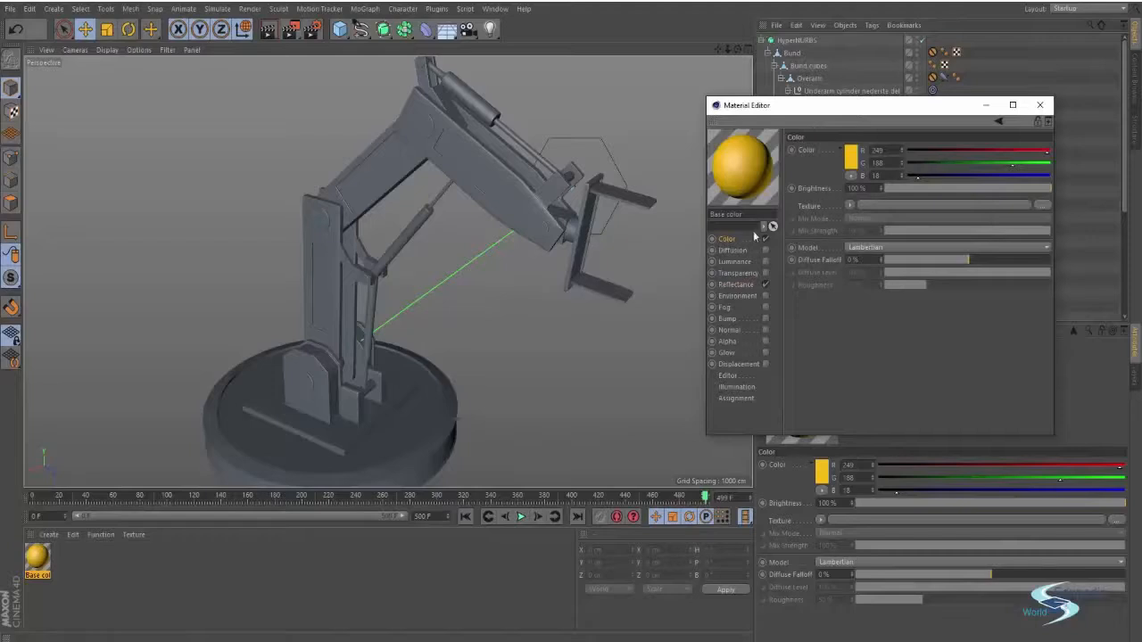
pyautogui.click(737, 284)
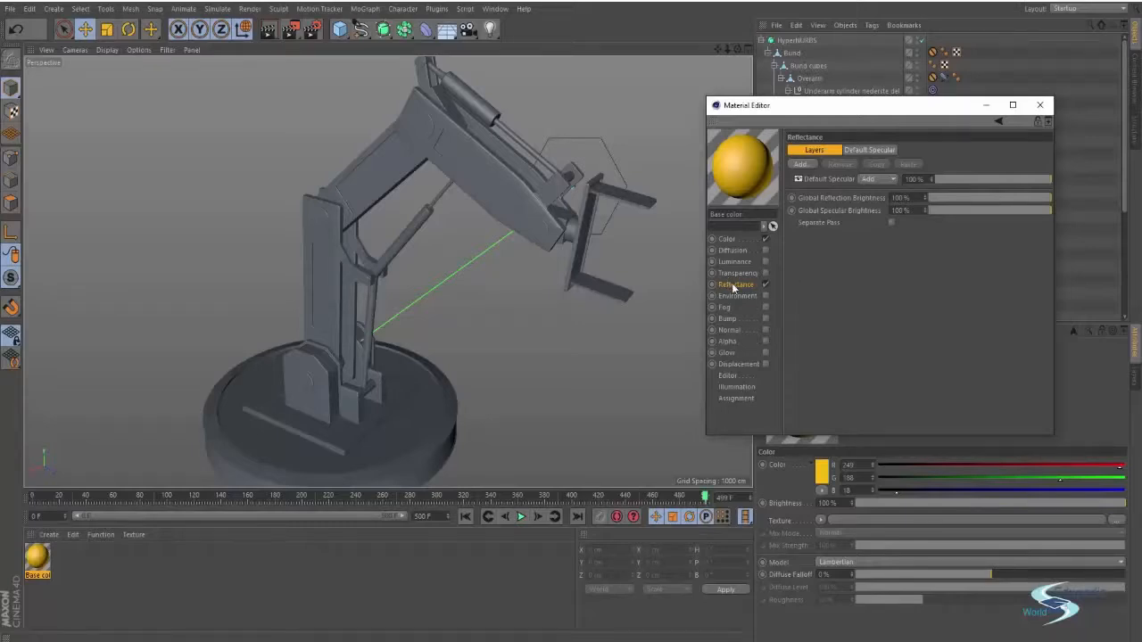
pyautogui.keyDown('alt'); pyautogui.moveTo(516, 205); pyautogui.dragTo(462, 208); pyautogui.keyUp('alt')
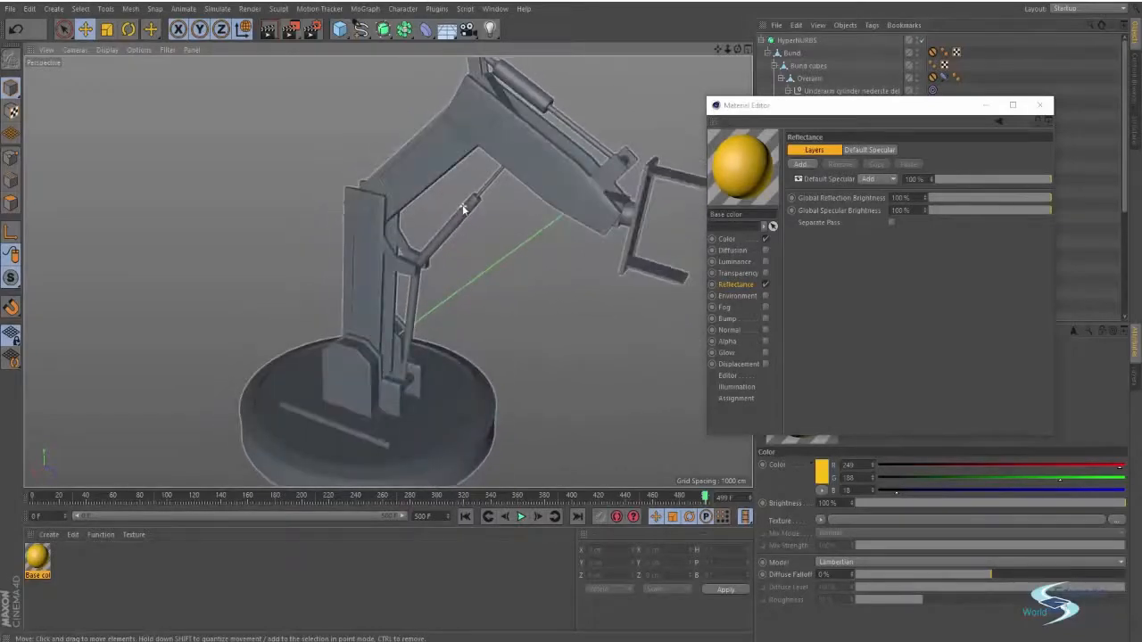
pyautogui.click(740, 290)
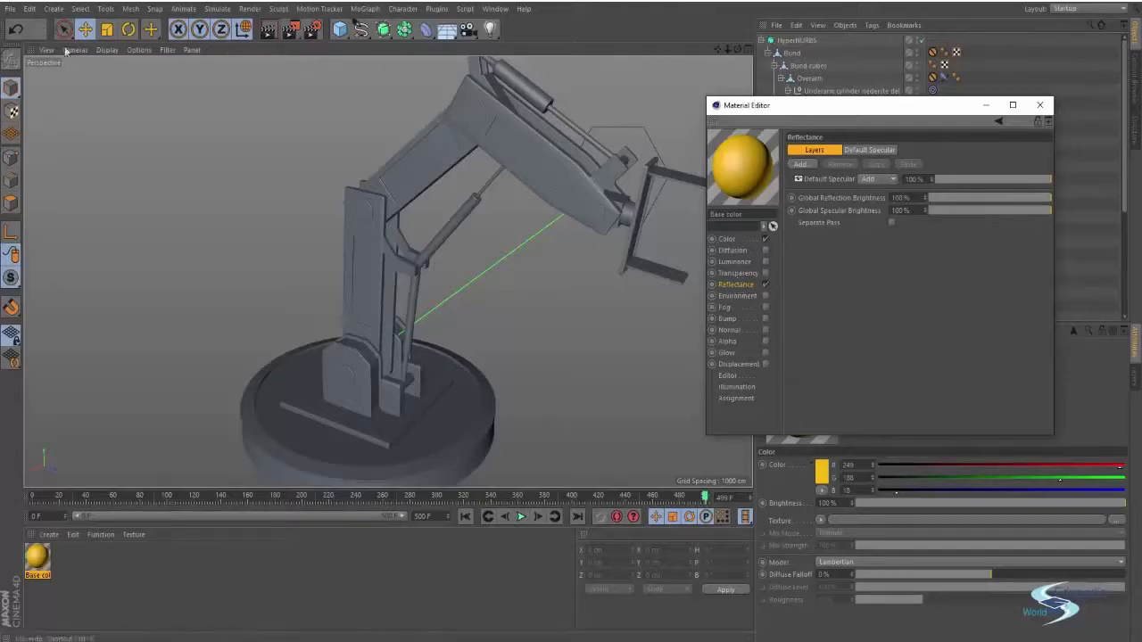
pyautogui.click(733, 295)
pyautogui.click(734, 285)
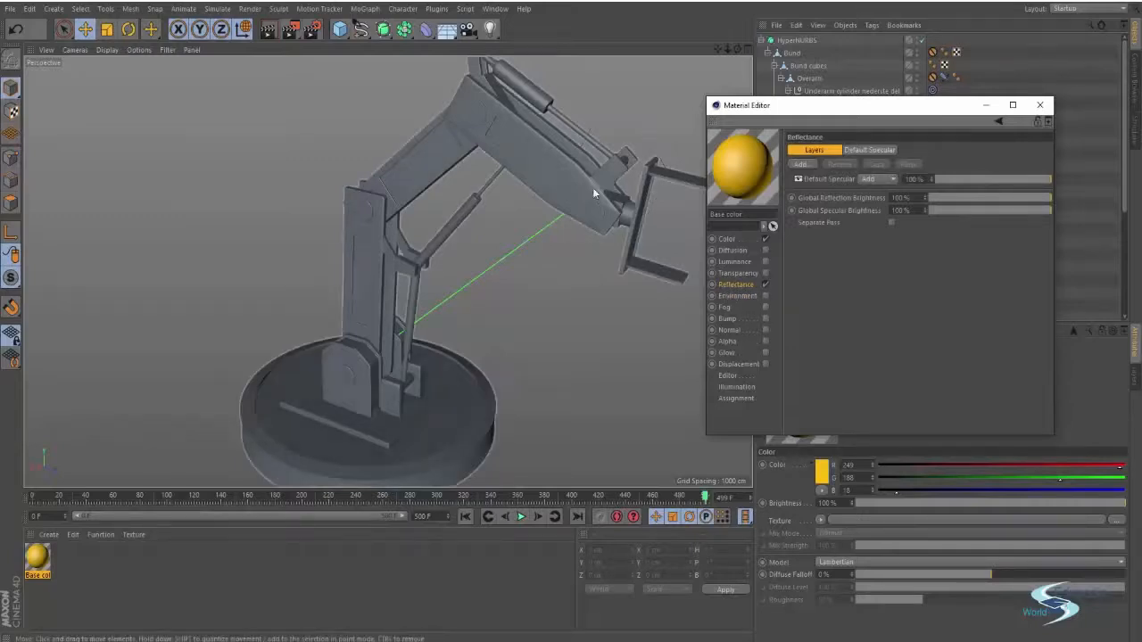
pyautogui.keyDown('alt'); pyautogui.moveTo(592, 188); pyautogui.dragTo(547, 221); pyautogui.keyUp('alt')
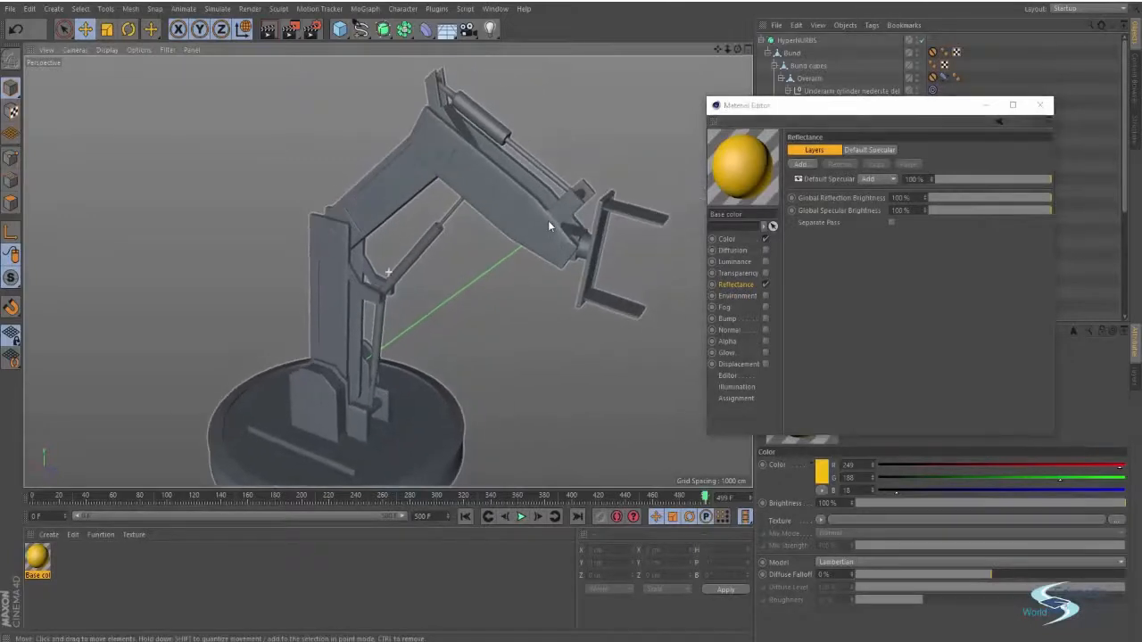
# Step: Open the Reflectance channel's Default Specular layer and narrow the highlight width to 28%
pyautogui.click(869, 151)
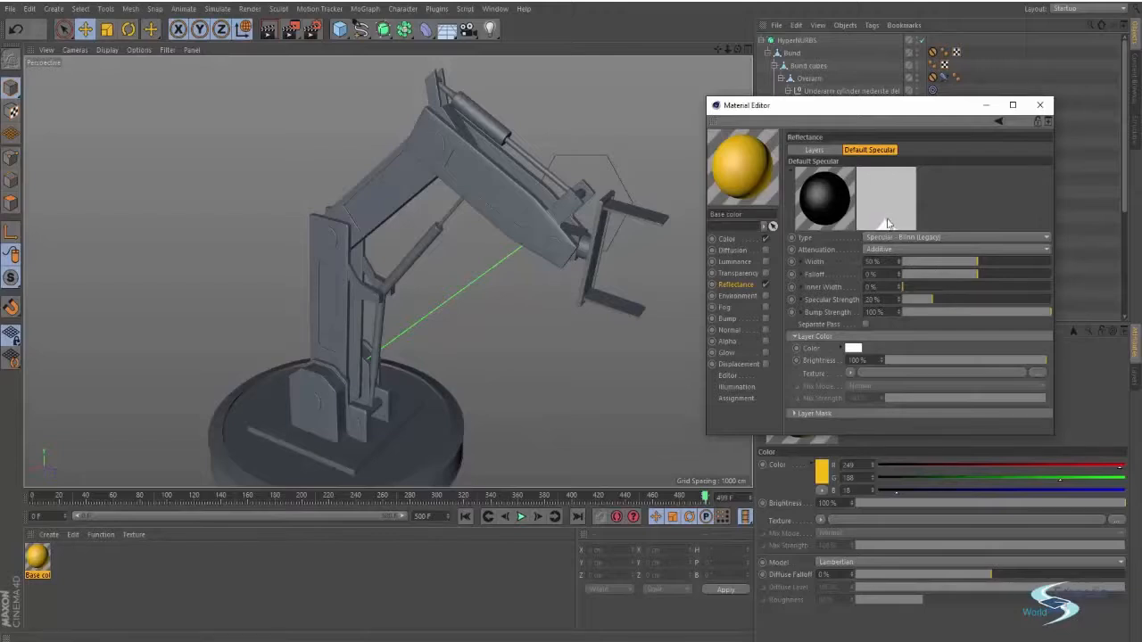
pyautogui.click(944, 256)
pyautogui.click(957, 256)
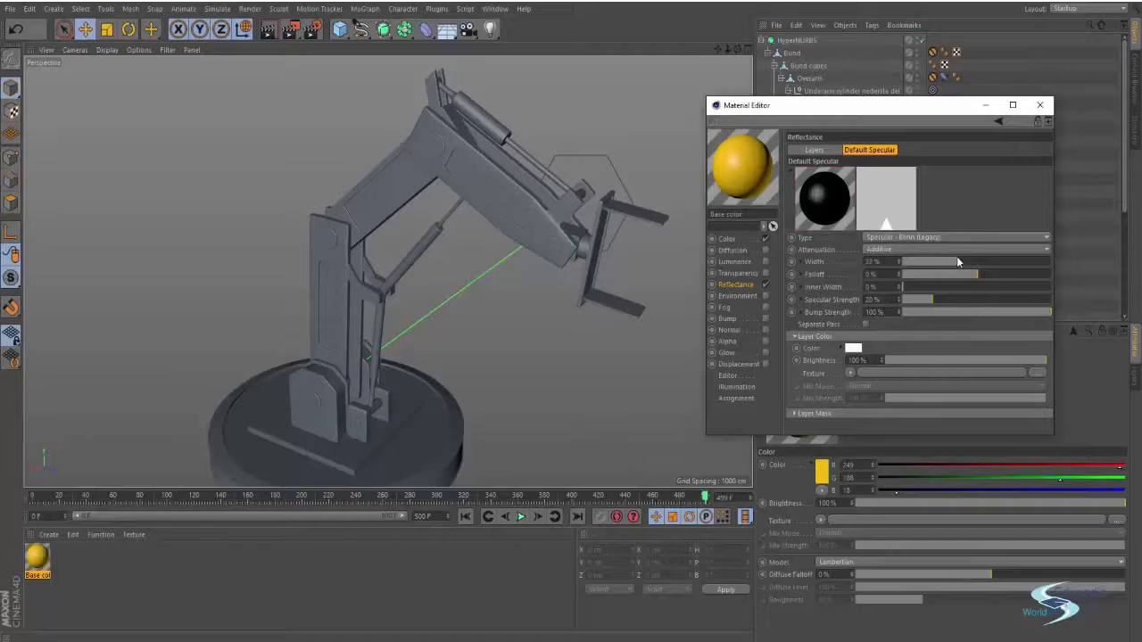
pyautogui.click(944, 261)
# Step: Try a falloff of 14% on the Default Specular layer and return it to 0%
pyautogui.click(1001, 274)
pyautogui.click(987, 274)
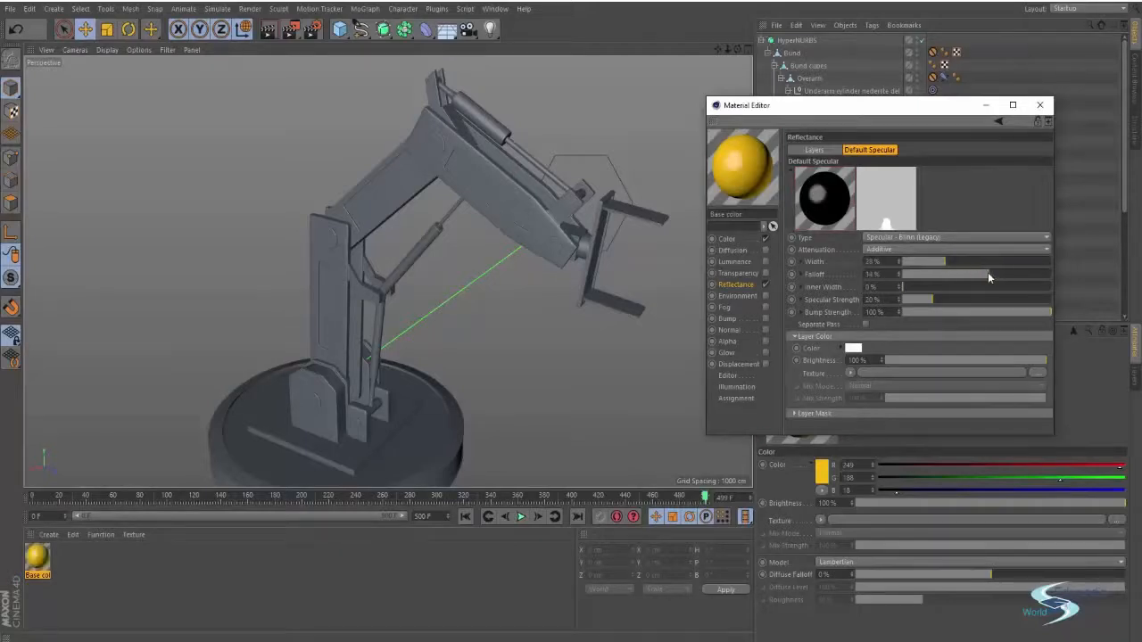
pyautogui.click(898, 278)
pyautogui.moveTo(883, 274); pyautogui.dragTo(804, 275)
pyautogui.write('1')
pyautogui.press('Return')
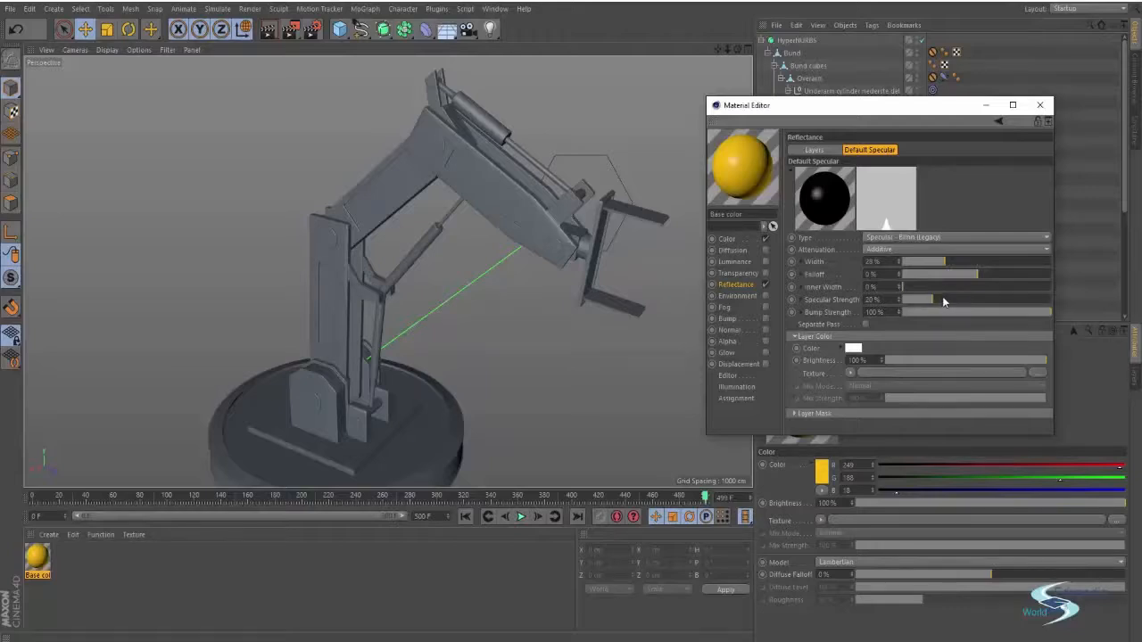
# Step: Set the Default Specular layer's specular strength to 49% and width to 30%, with inner width and falloff at 0%
pyautogui.moveTo(943, 301); pyautogui.dragTo(974, 297)
pyautogui.moveTo(943, 262); pyautogui.dragTo(947, 262)
pyautogui.moveTo(912, 285); pyautogui.dragTo(969, 283)
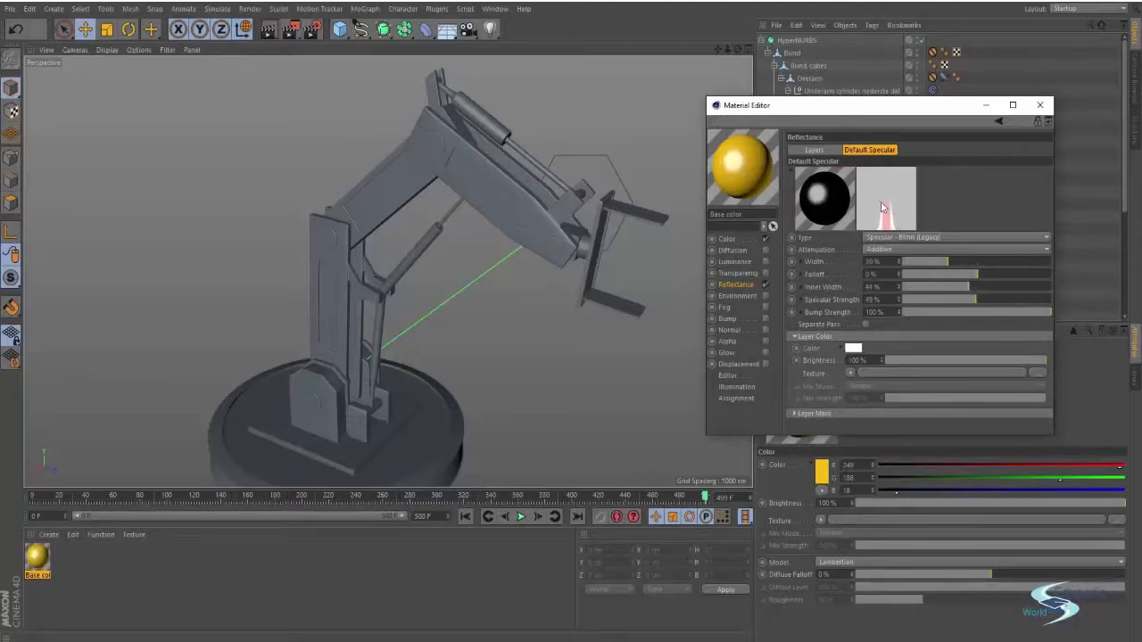
pyautogui.moveTo(951, 288); pyautogui.dragTo(882, 290)
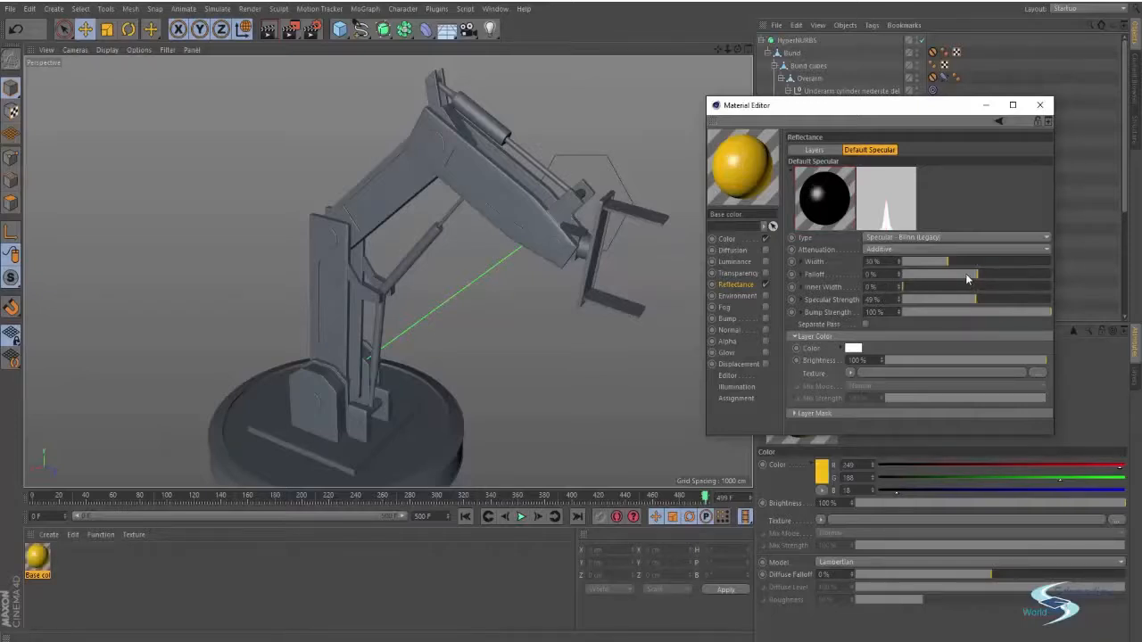
pyautogui.moveTo(975, 275); pyautogui.dragTo(981, 278)
pyautogui.write('0')
pyautogui.press('Return')
# Step: Try Metal attenuation on the Default Specular layer with a width of 38%
pyautogui.click(874, 249)
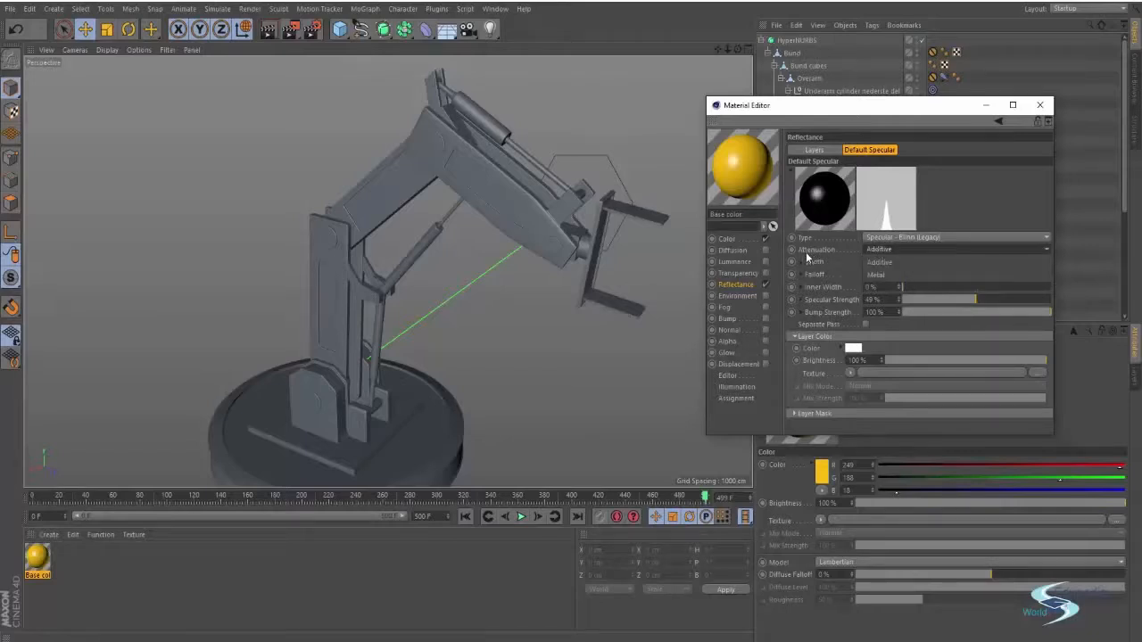
pyautogui.click(882, 262)
pyautogui.click(892, 250)
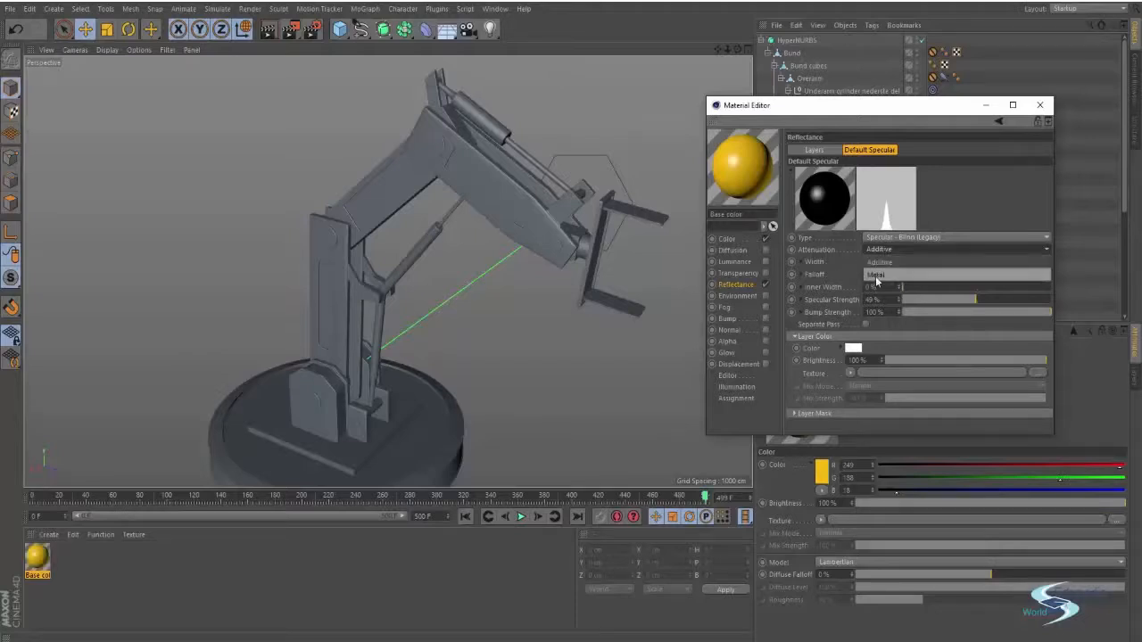
pyautogui.click(880, 273)
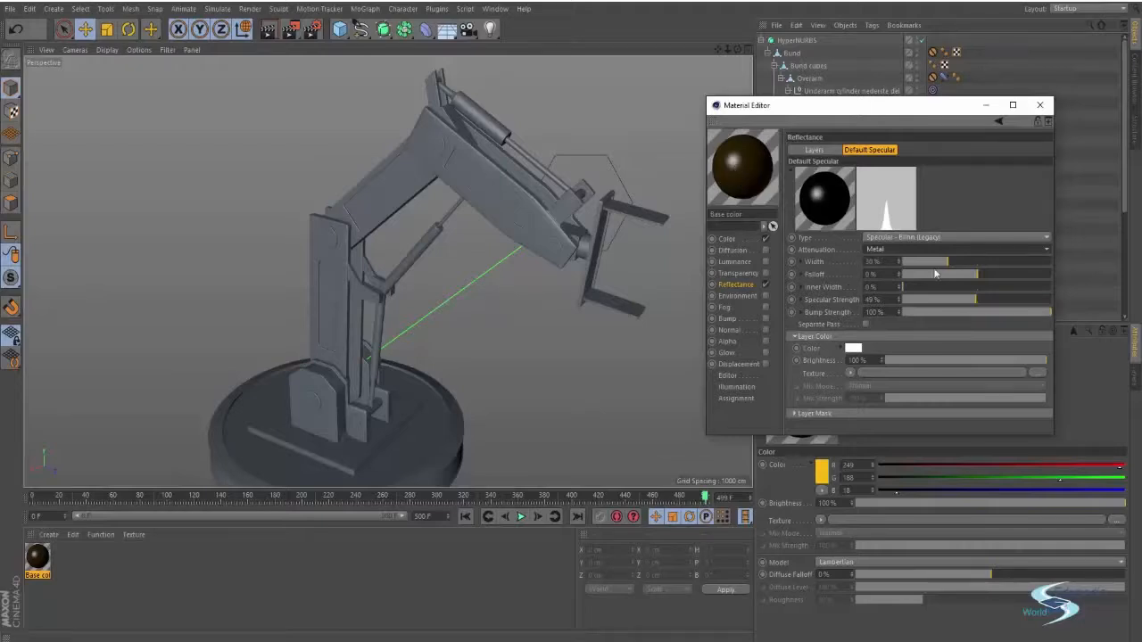
pyautogui.moveTo(966, 261)
pyautogui.mouseDown()
pyautogui.moveTo(981, 262)
pyautogui.moveTo(953, 264)
pyautogui.mouseUp()
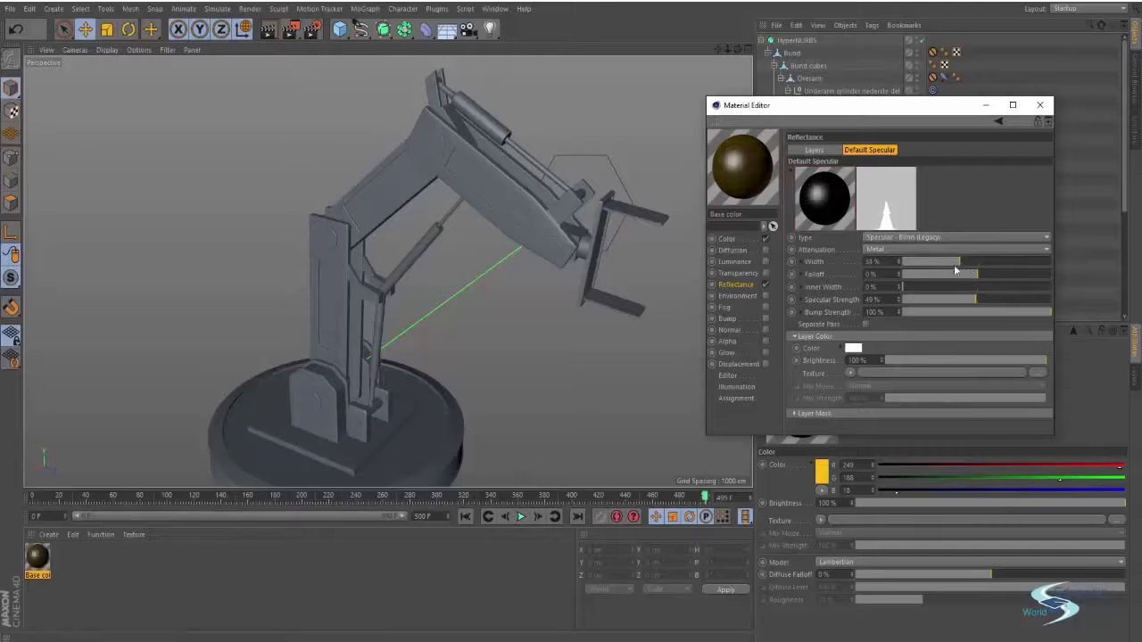
# Step: Compare Additive with Metal attenuation and try a much wider specular highlight under Metal
pyautogui.click(892, 250)
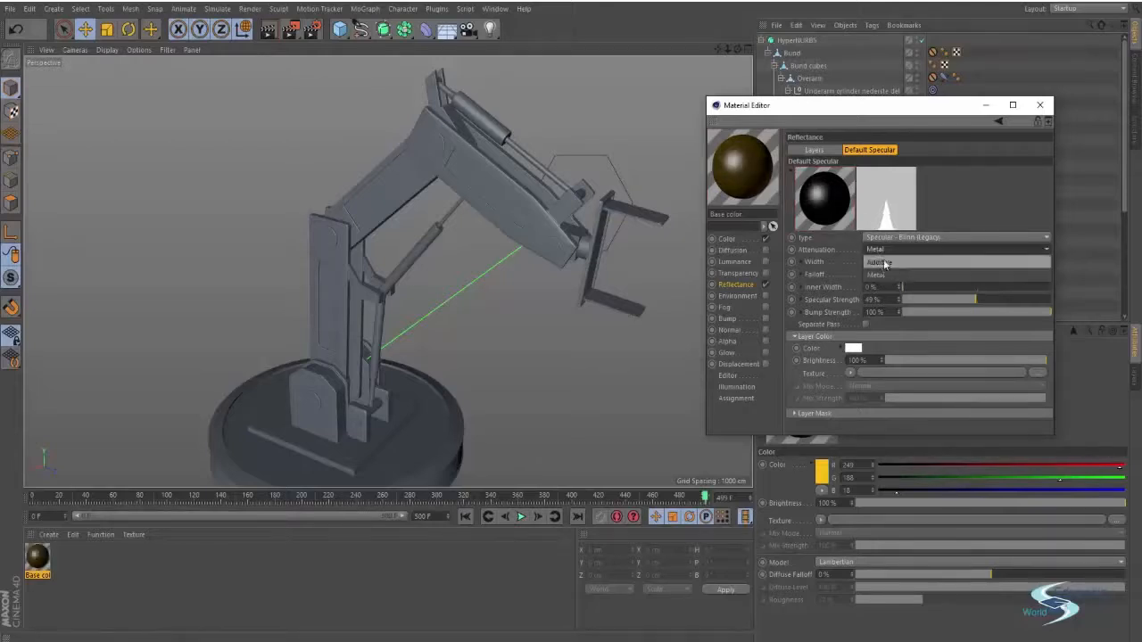
pyautogui.click(885, 263)
pyautogui.click(891, 250)
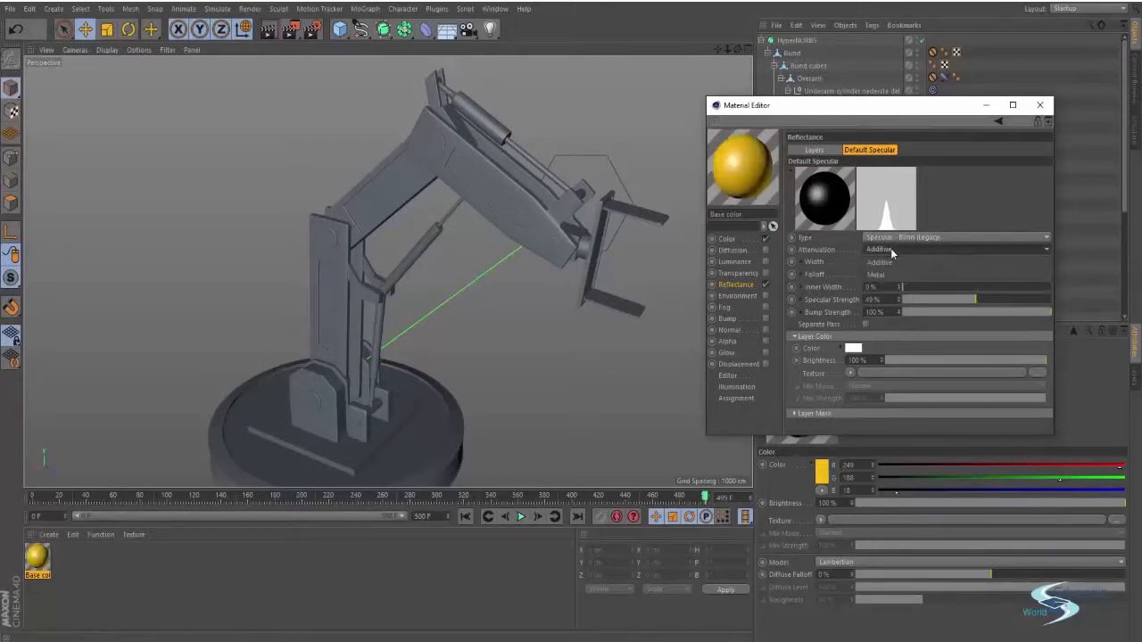
pyautogui.click(882, 273)
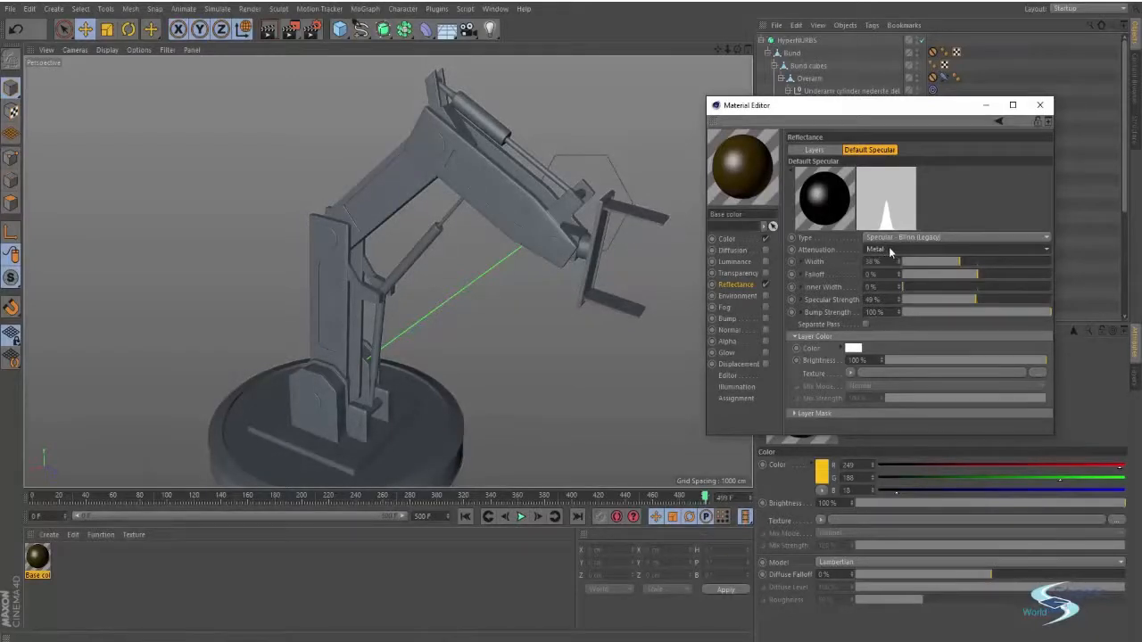
pyautogui.moveTo(973, 261); pyautogui.dragTo(999, 260)
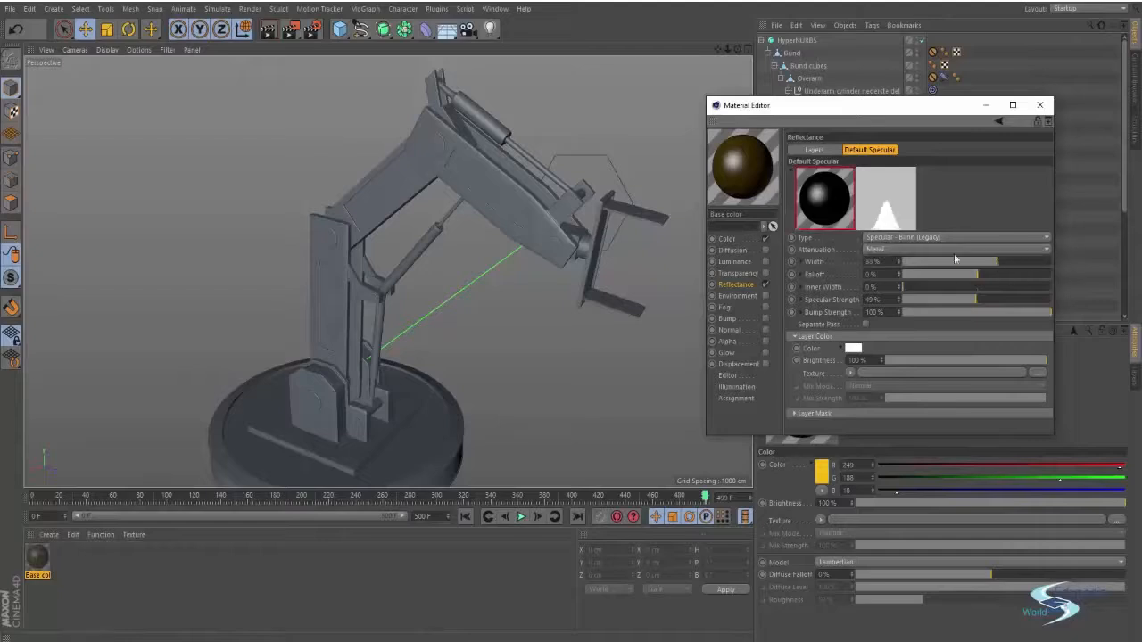
# Step: Return the Default Specular layer to Additive attenuation with a width of about 29% and change its type to Reflection (Legacy)
pyautogui.click(885, 248)
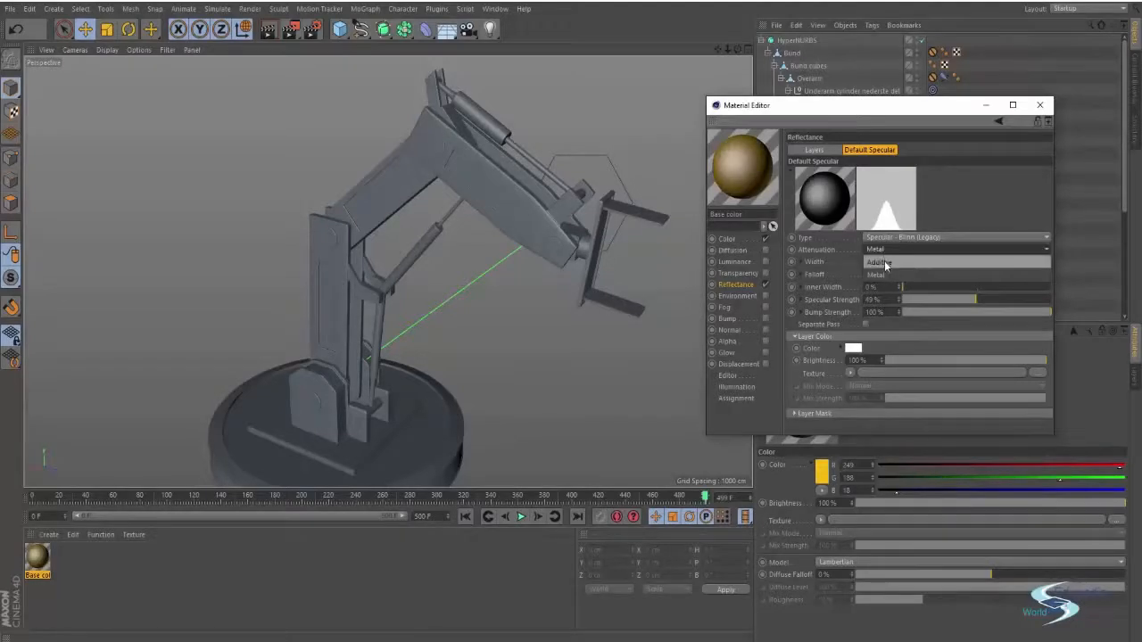
pyautogui.click(884, 261)
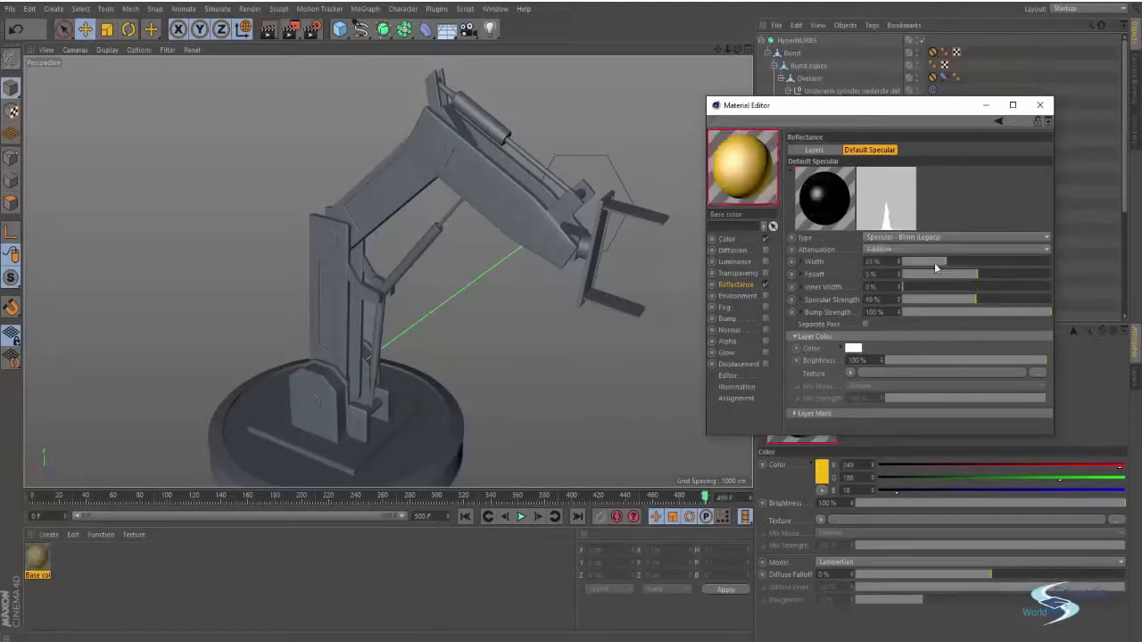
pyautogui.click(896, 239)
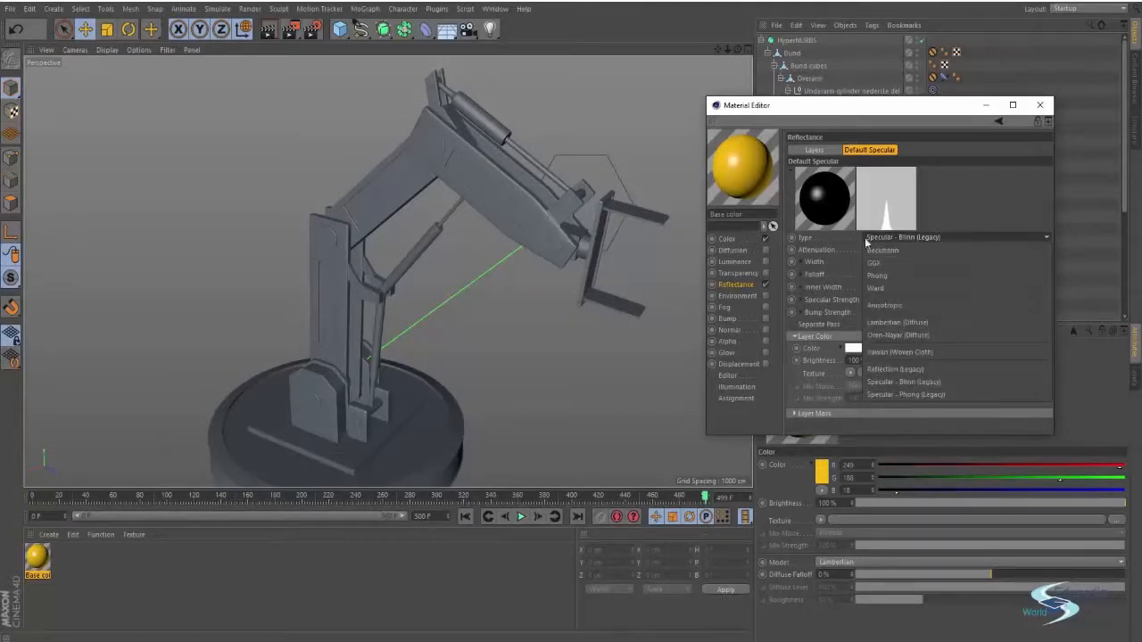
pyautogui.click(878, 368)
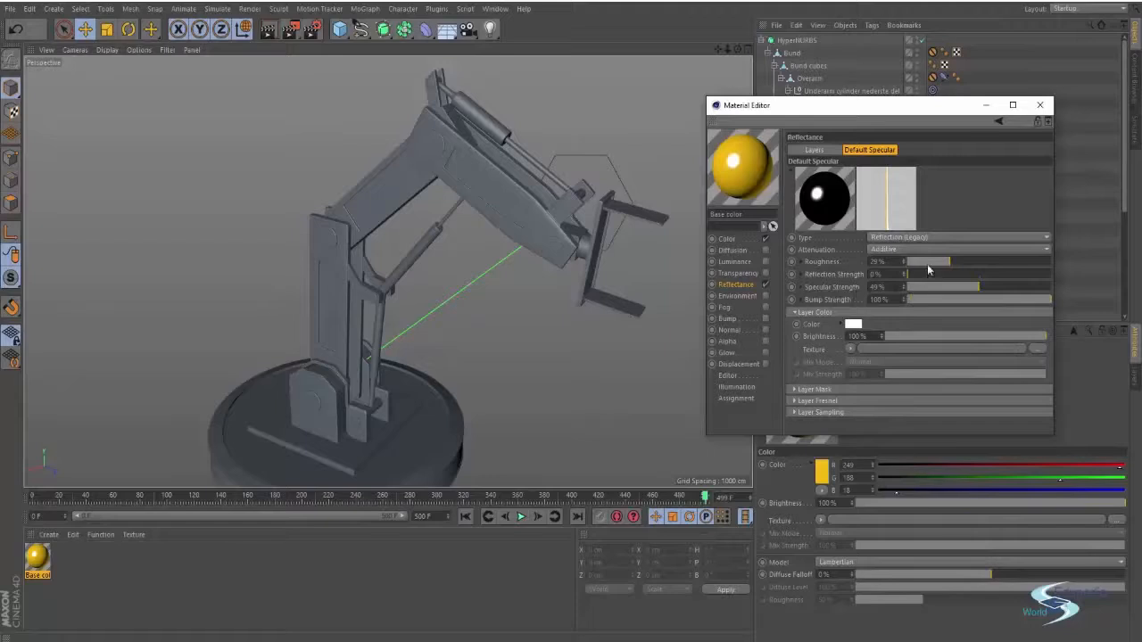
# Step: Try a roughness of 38% with a specular strength of 11% on the Default Specular layer
pyautogui.moveTo(985, 262)
pyautogui.mouseDown()
pyautogui.moveTo(1030, 262)
pyautogui.moveTo(972, 260)
pyautogui.mouseUp()
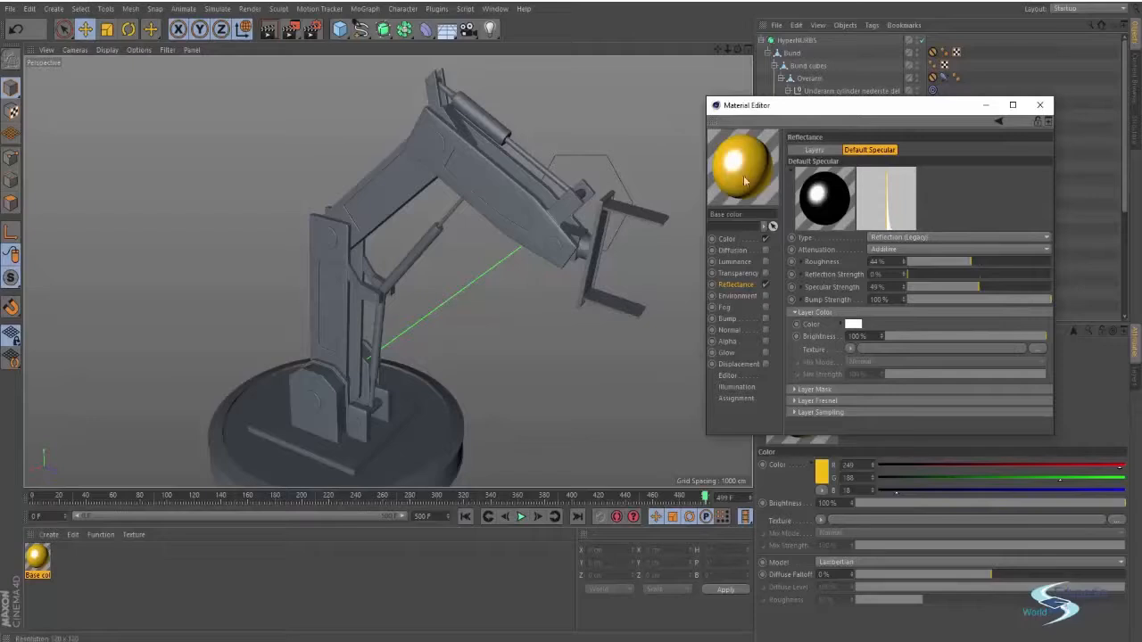
pyautogui.moveTo(971, 262); pyautogui.dragTo(910, 288)
pyautogui.click(928, 287)
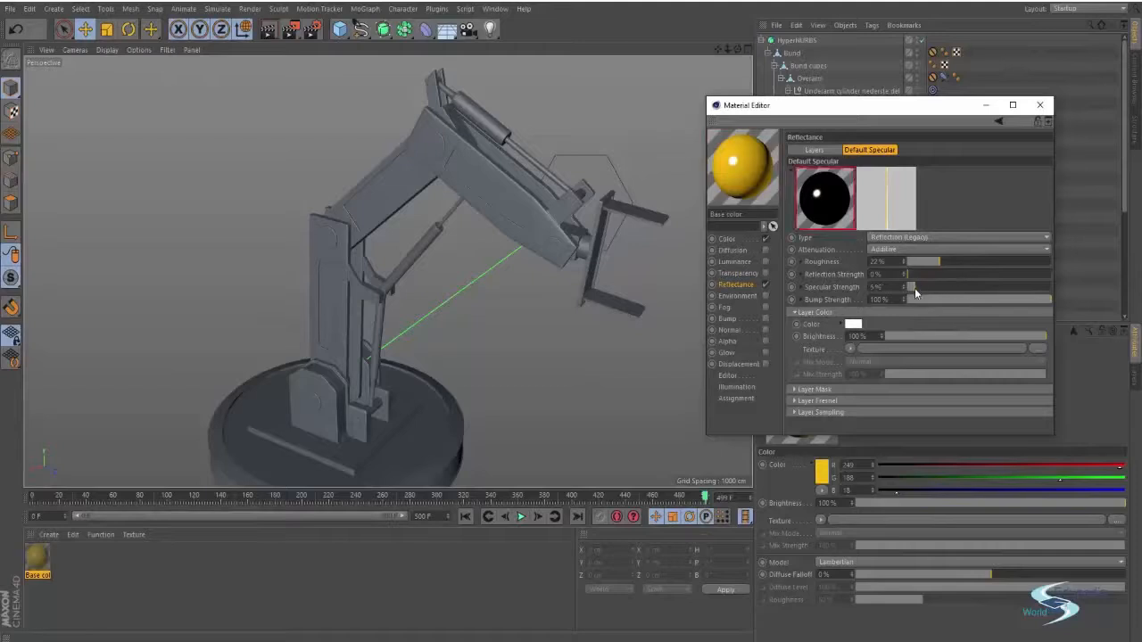
pyautogui.click(927, 289)
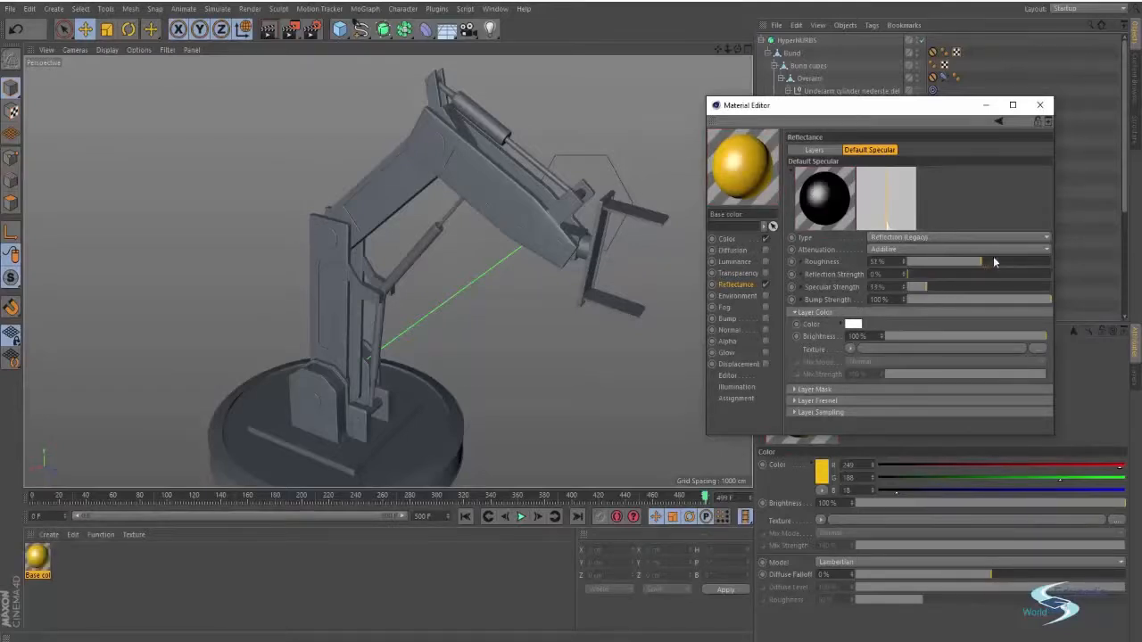
pyautogui.click(962, 260)
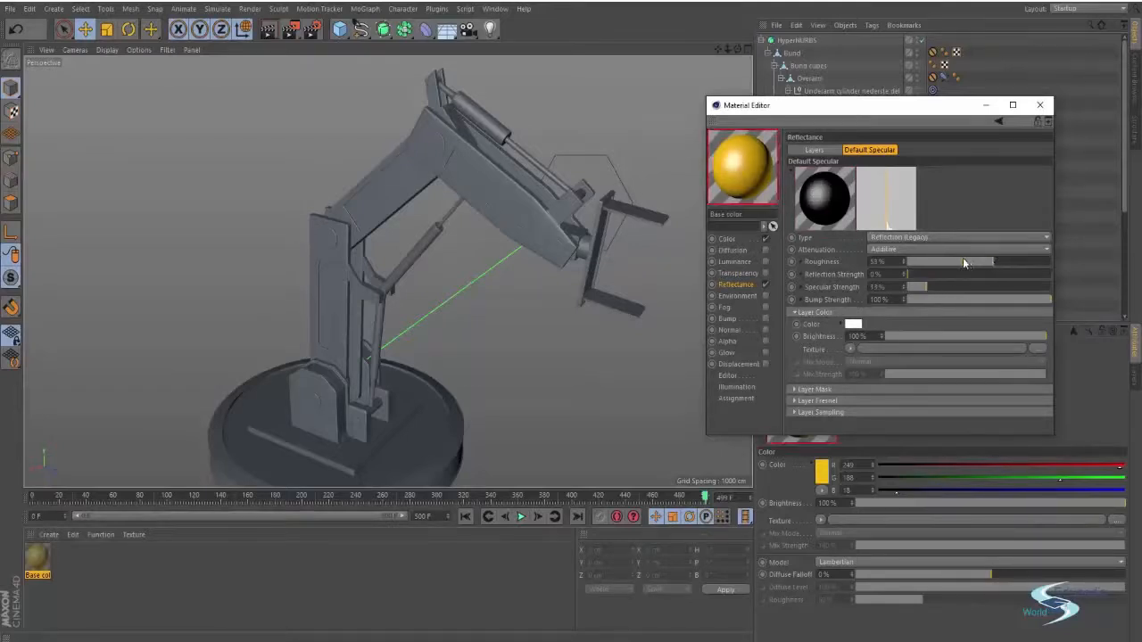
pyautogui.click(916, 286)
pyautogui.click(923, 288)
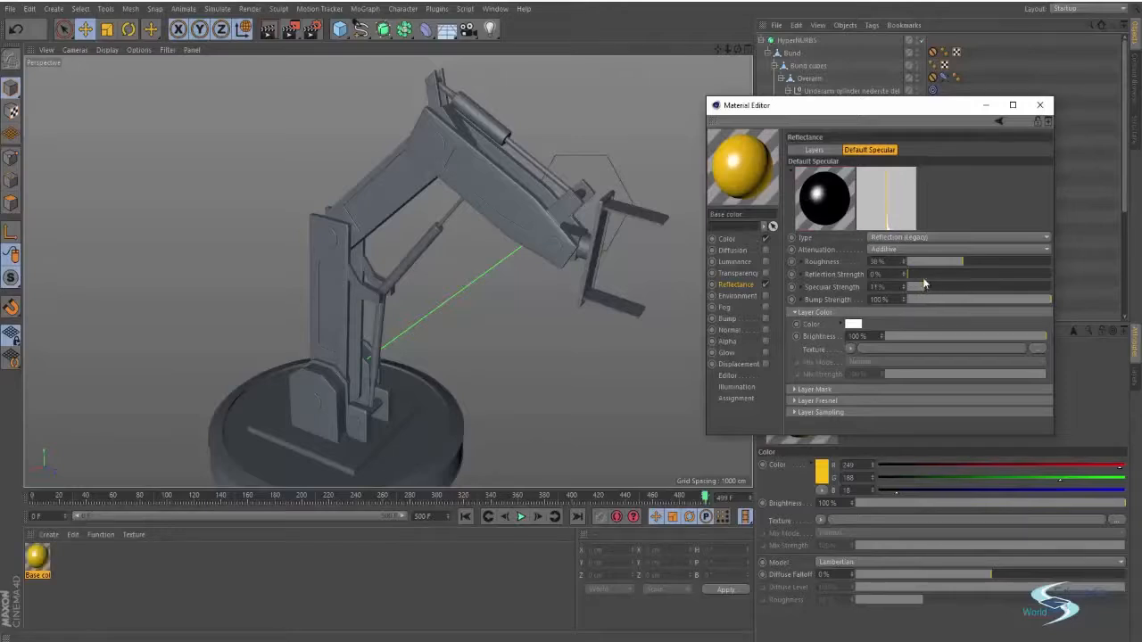
# Step: Try a reflection strength of 65% on the Default Specular layer, comparing roughness values of 0% and 19%
pyautogui.click(929, 271)
pyautogui.click(911, 274)
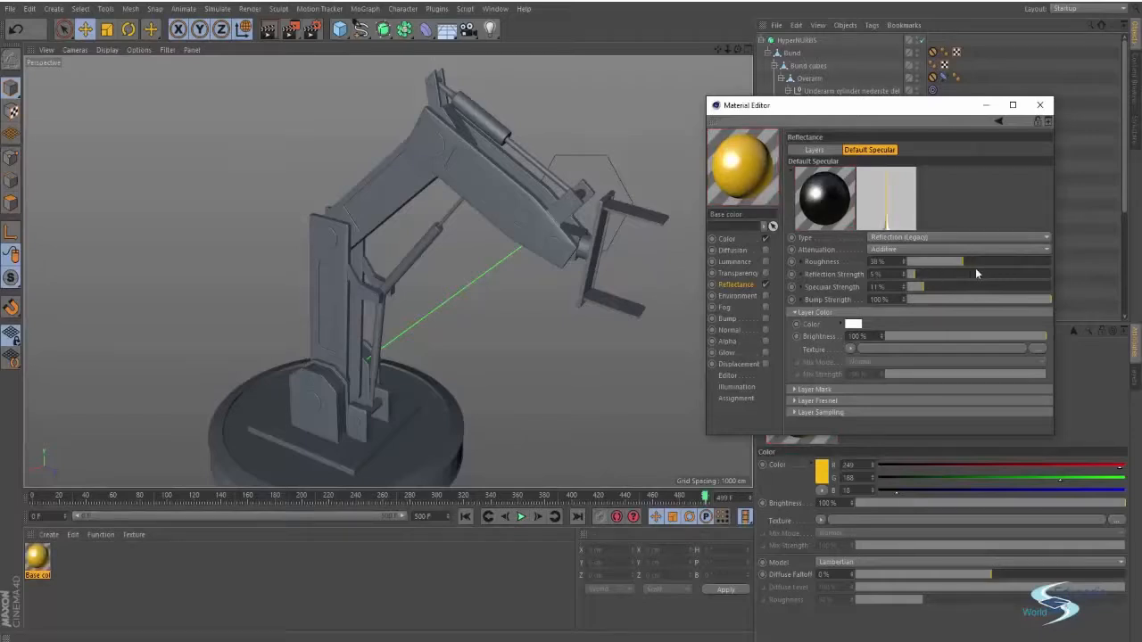
pyautogui.moveTo(976, 272); pyautogui.dragTo(1000, 273)
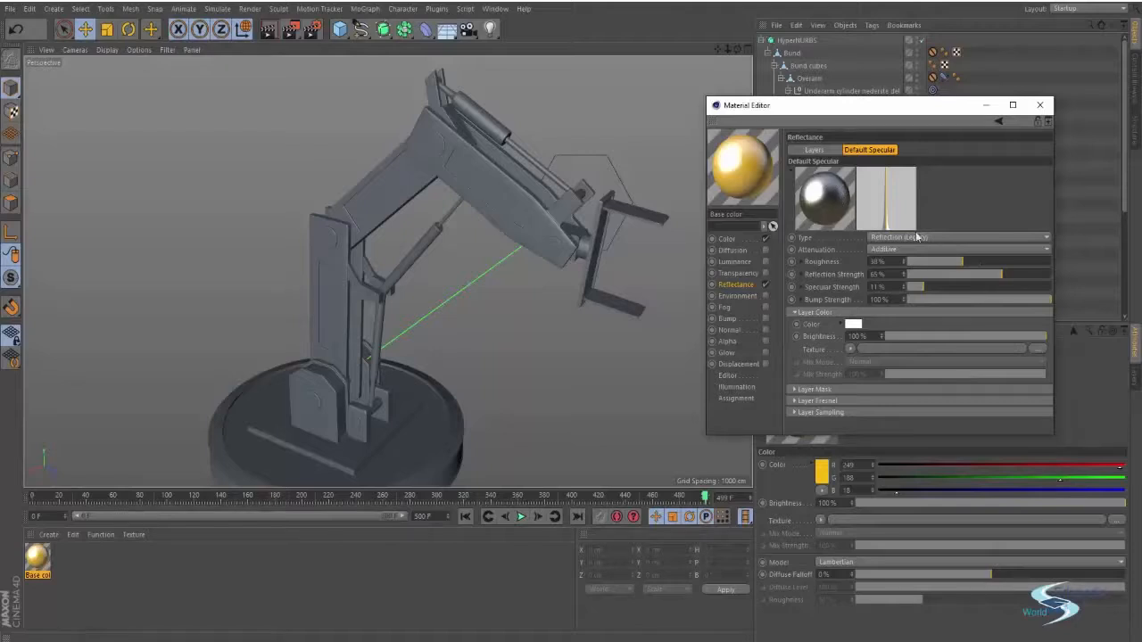
pyautogui.moveTo(961, 264); pyautogui.dragTo(904, 261)
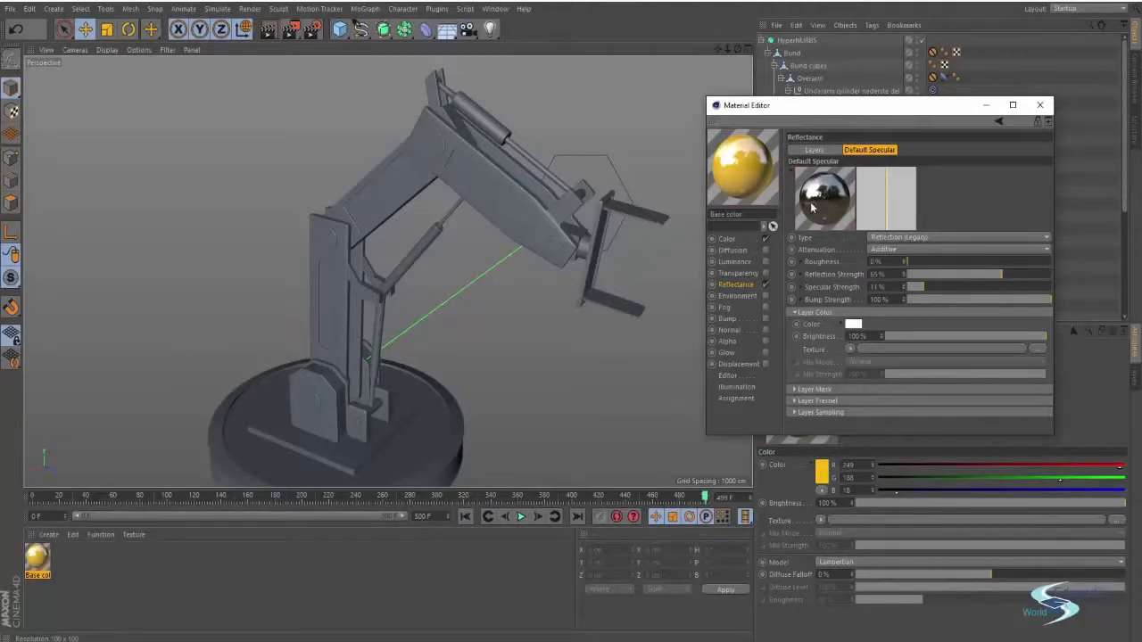
pyautogui.moveTo(920, 259); pyautogui.dragTo(931, 259)
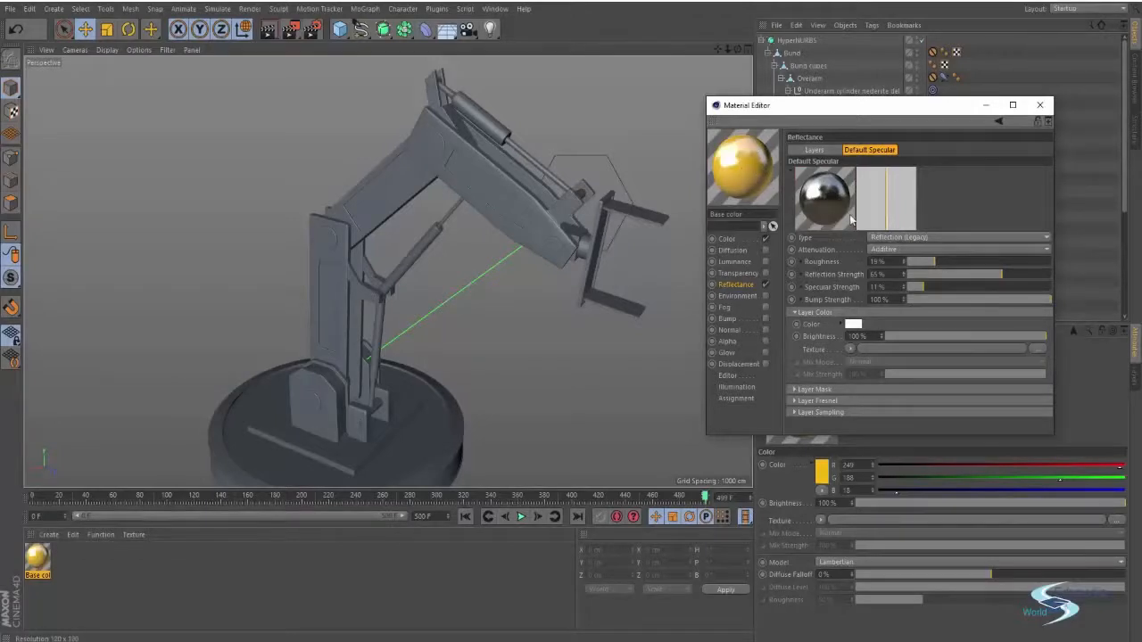
# Step: Set the Default Specular layer's roughness to about 24%, reflection strength to 32% and specular strength to 22%
pyautogui.moveTo(935, 259); pyautogui.dragTo(940, 259)
pyautogui.moveTo(932, 260); pyautogui.dragTo(936, 261)
pyautogui.click(970, 276)
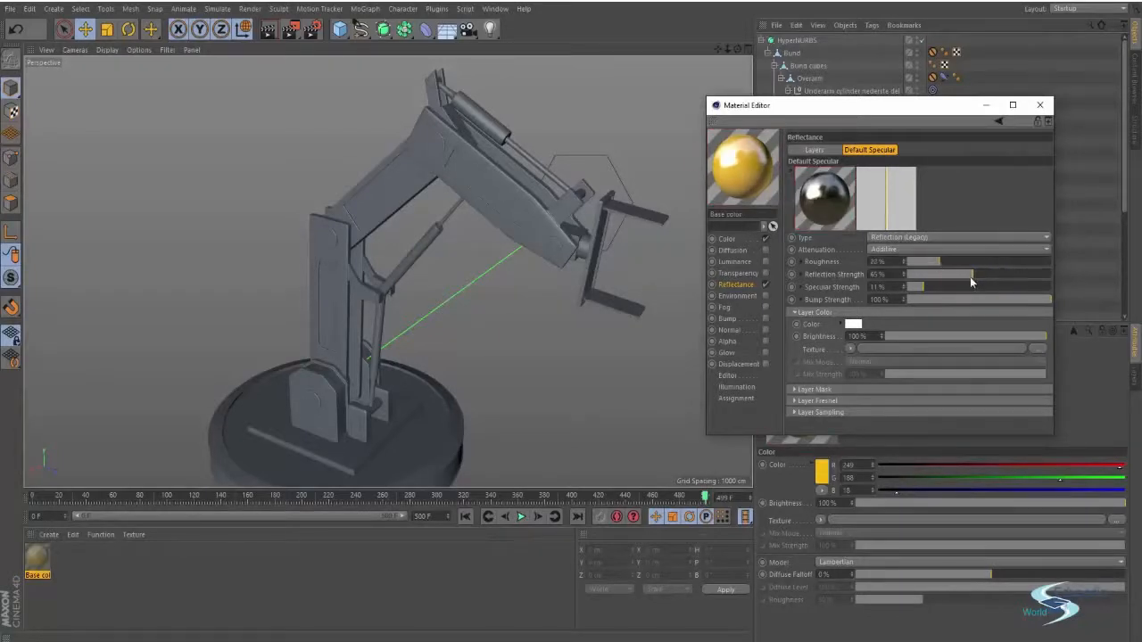
pyautogui.moveTo(965, 275); pyautogui.dragTo(952, 275)
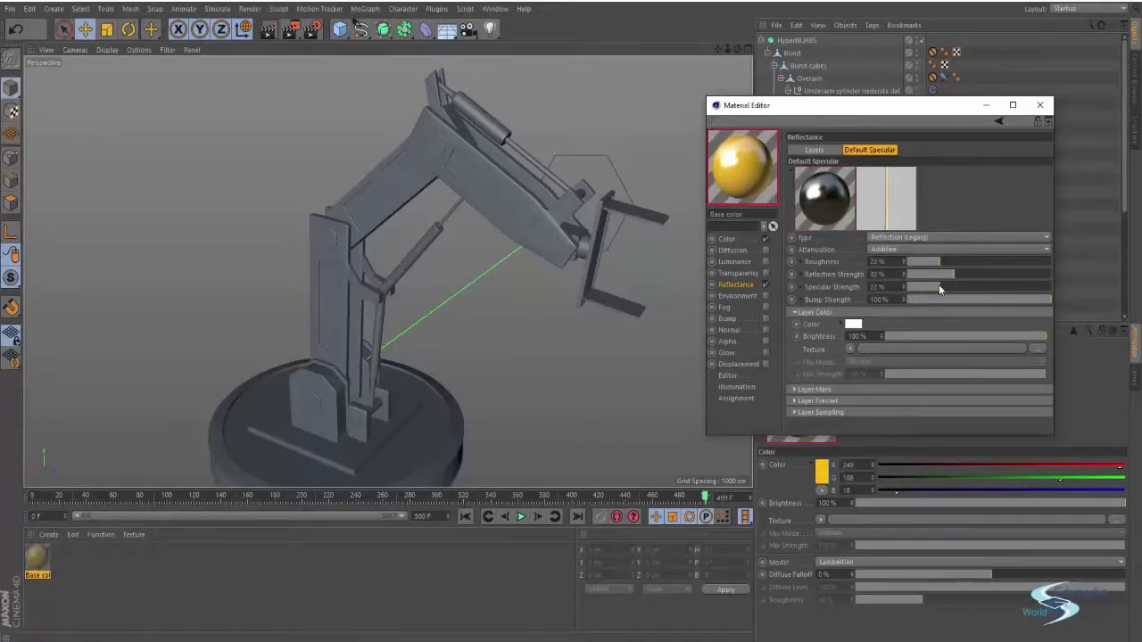
pyautogui.click(940, 287)
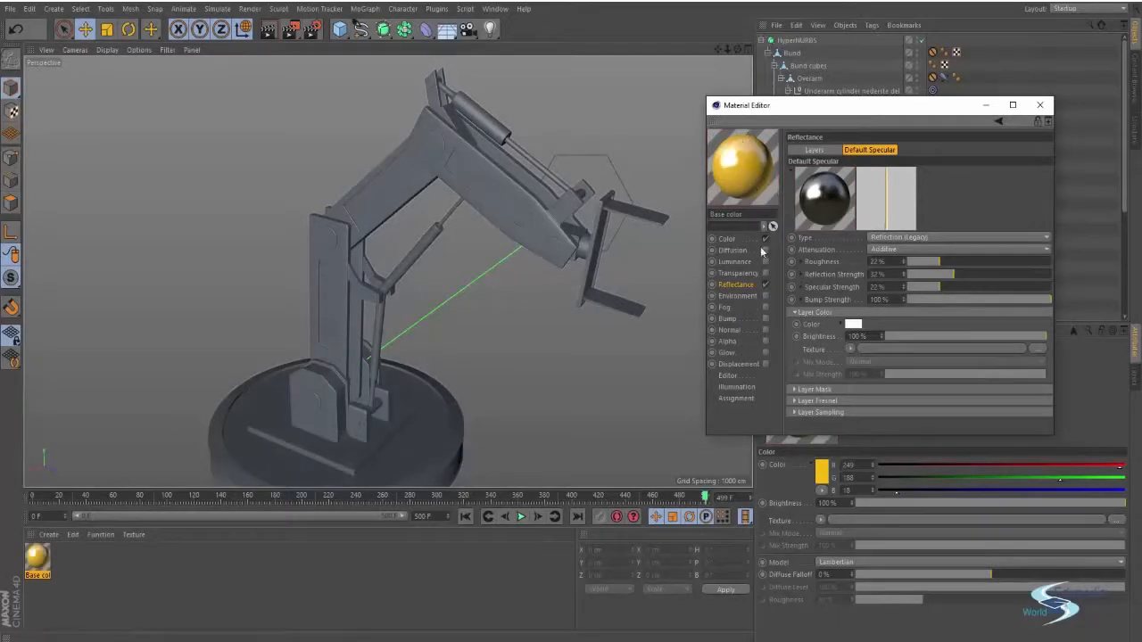
pyautogui.click(942, 261)
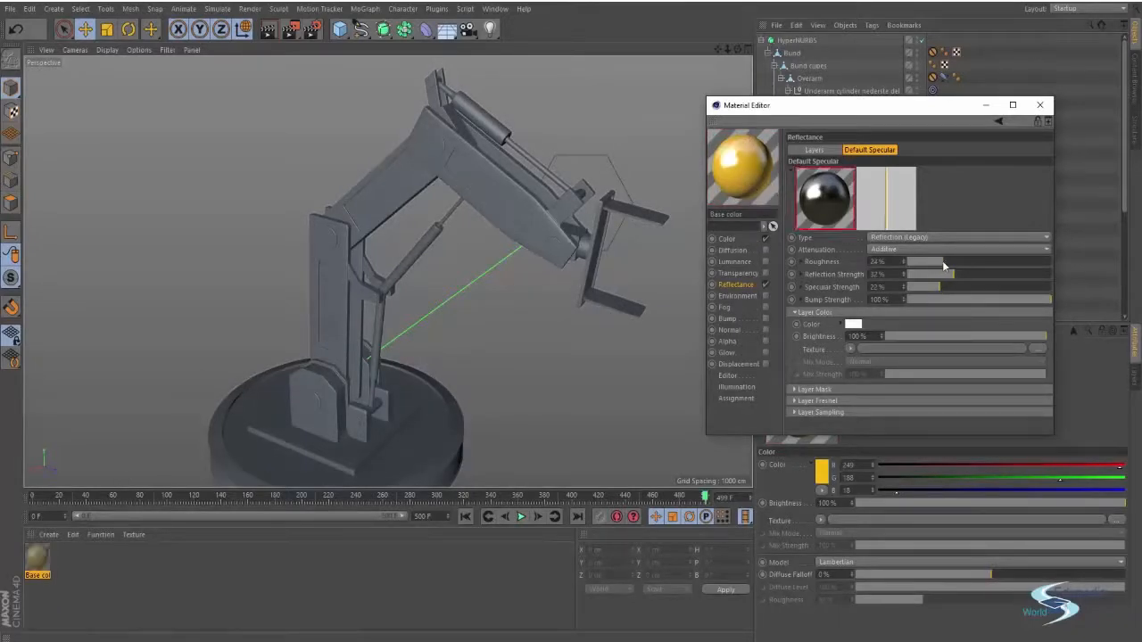
# Step: Enable the Base color material's Bump channel and browse for its texture in the metal folder under Video > Textures on drive D
pyautogui.click(726, 319)
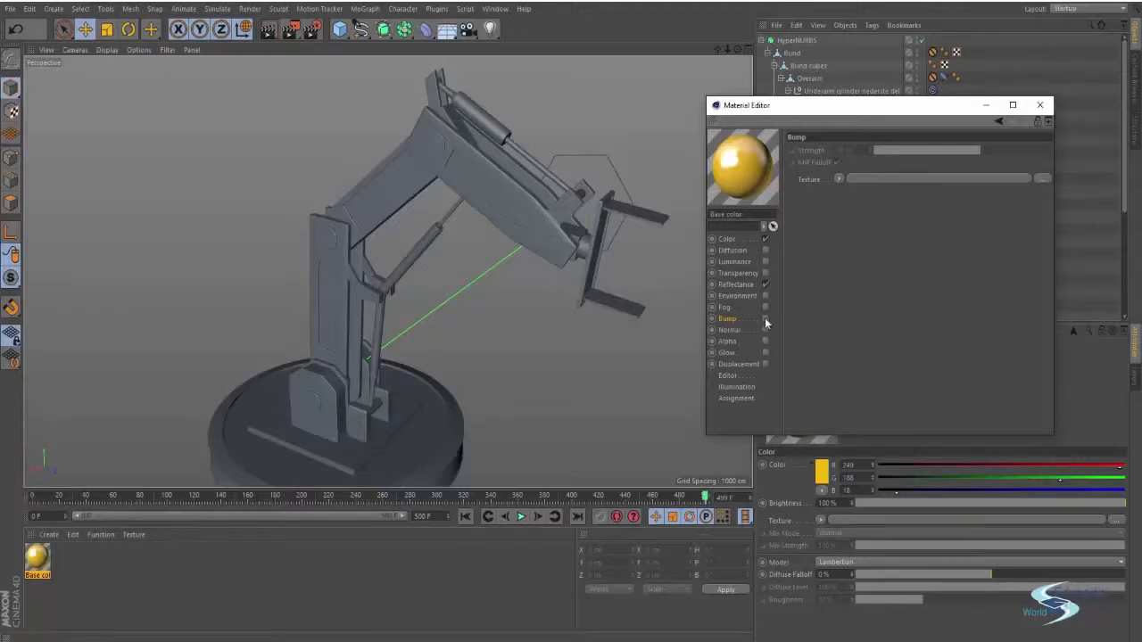
pyautogui.click(765, 318)
pyautogui.click(1037, 177)
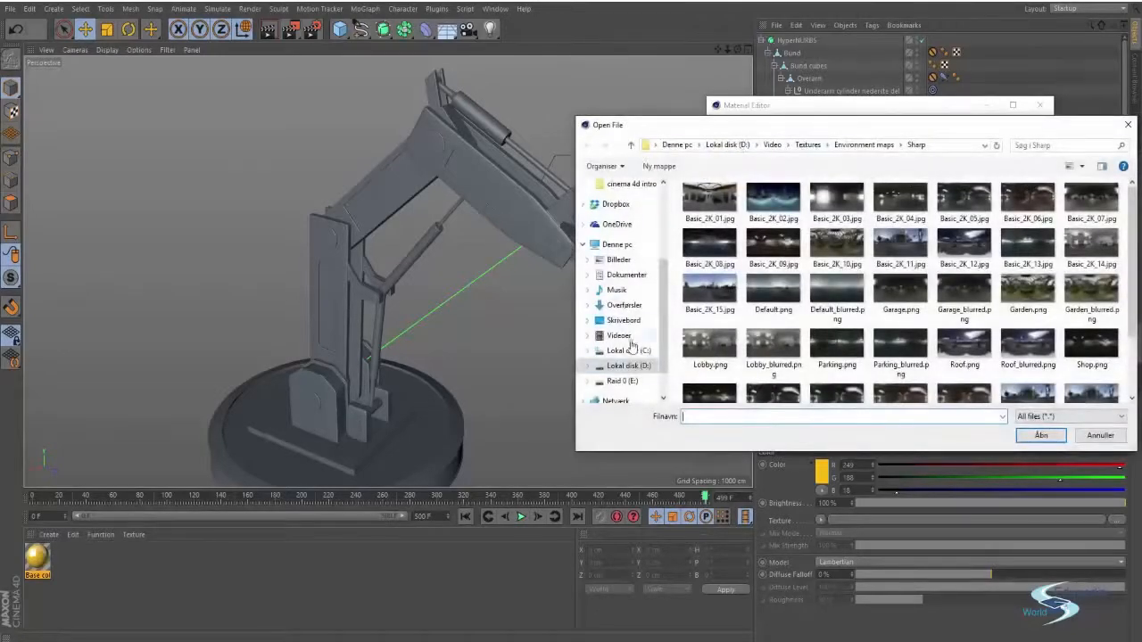
pyautogui.click(633, 366)
pyautogui.doubleClick(701, 296)
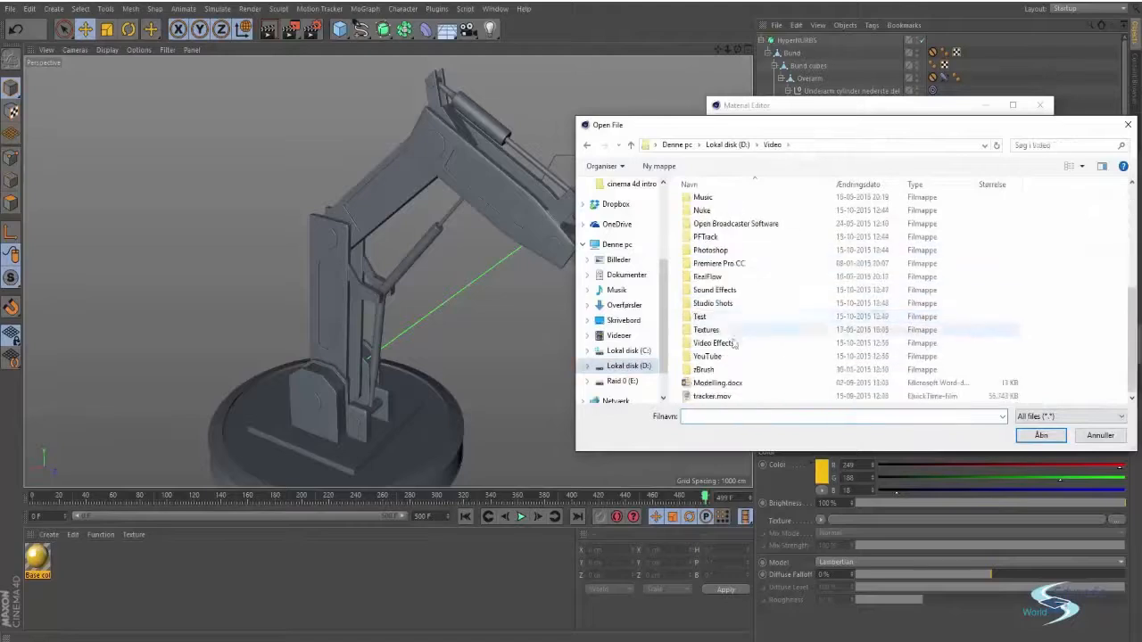
pyautogui.doubleClick(722, 332)
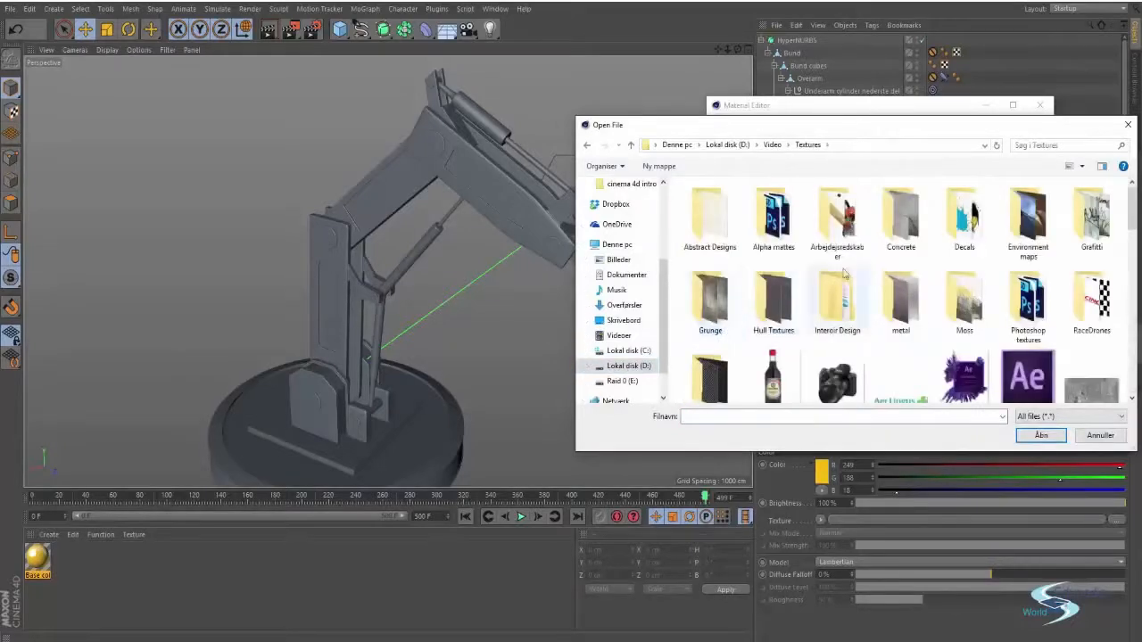
pyautogui.doubleClick(900, 302)
# Step: Load cobber.jpg as the bump texture and copy the image to the project location
pyautogui.click(901, 295)
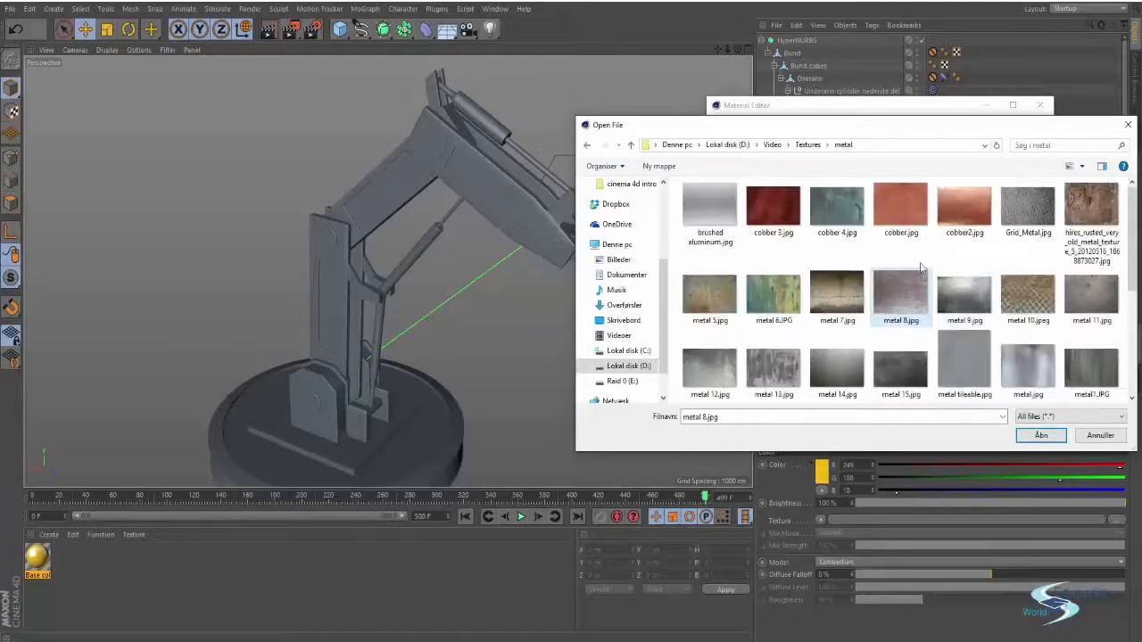
pyautogui.click(901, 207)
pyautogui.scroll(-2, 933, 239)
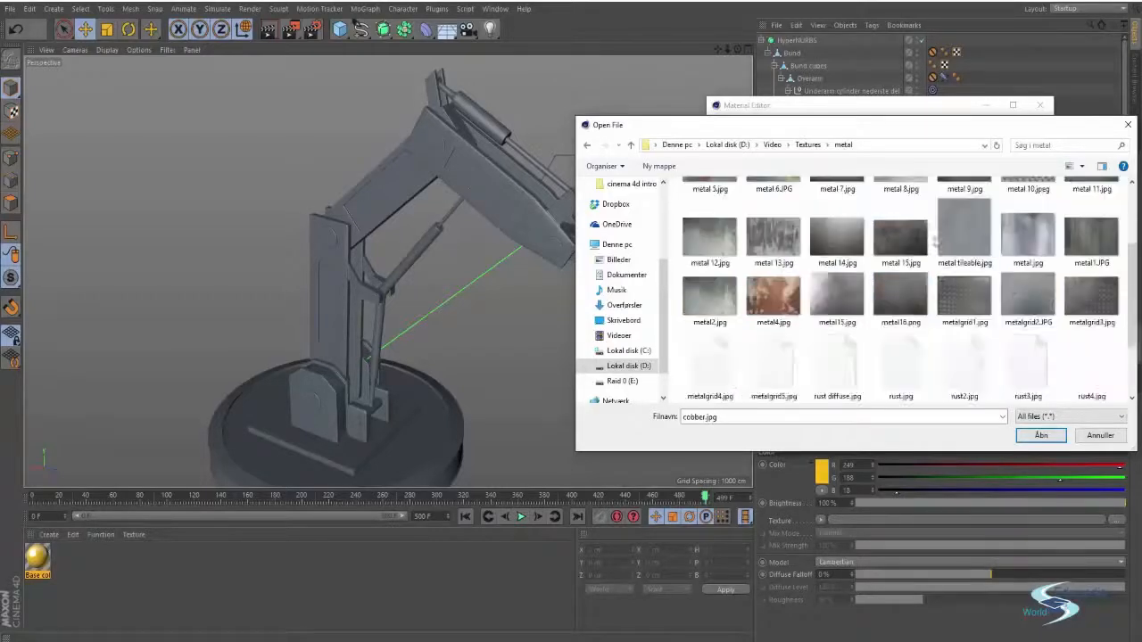
pyautogui.scroll(-1, 1088, 260)
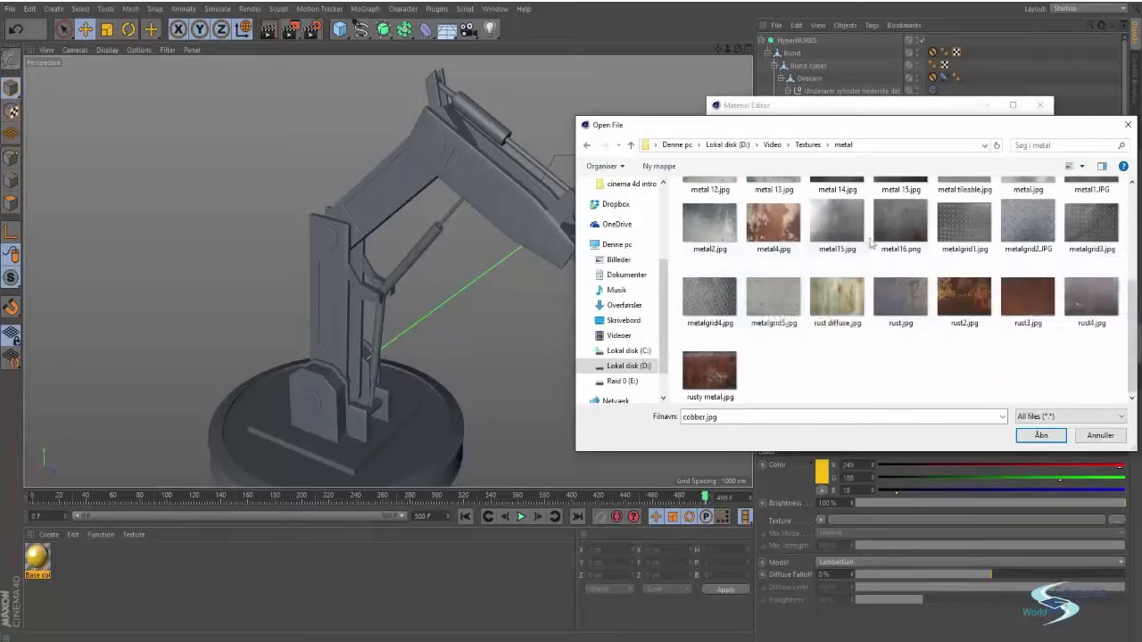
pyautogui.scroll(3, 892, 234)
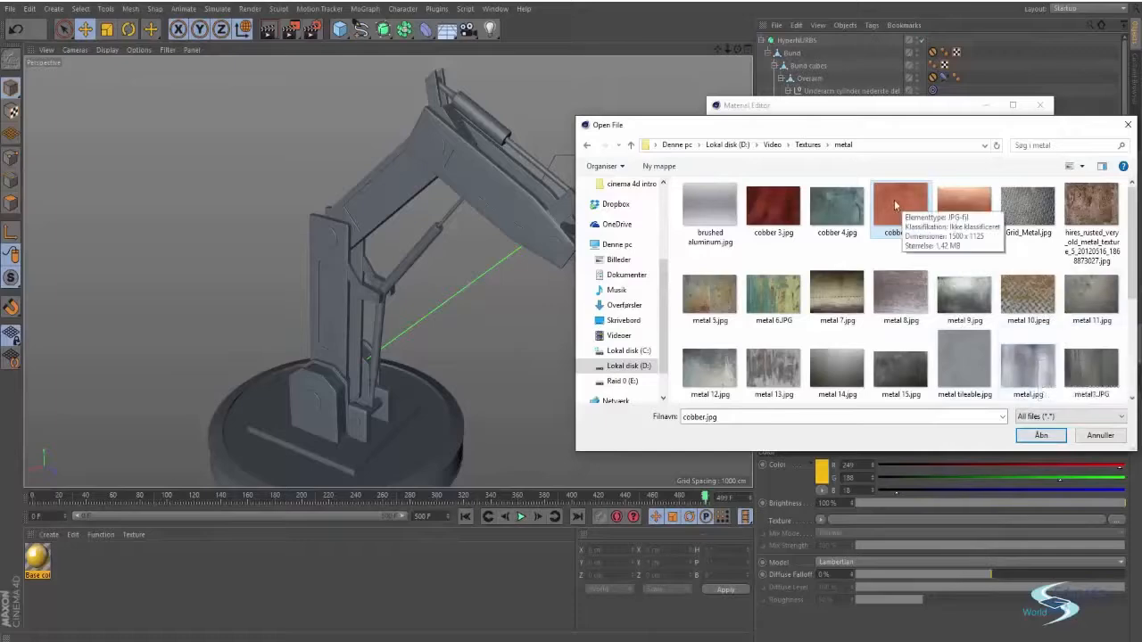
pyautogui.doubleClick(888, 199)
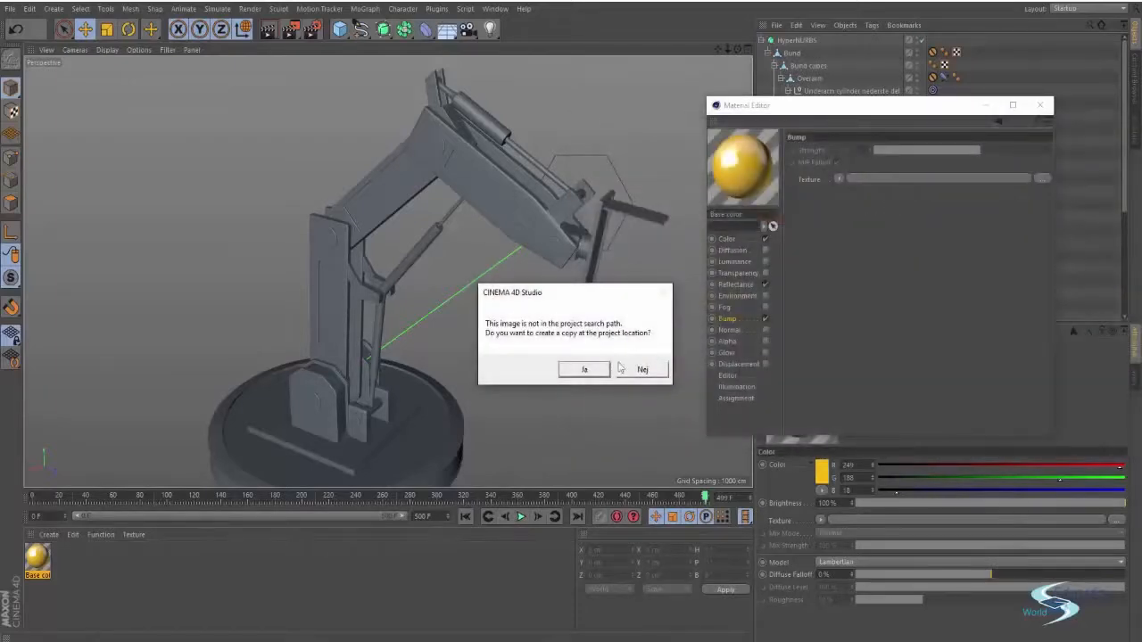
pyautogui.click(599, 374)
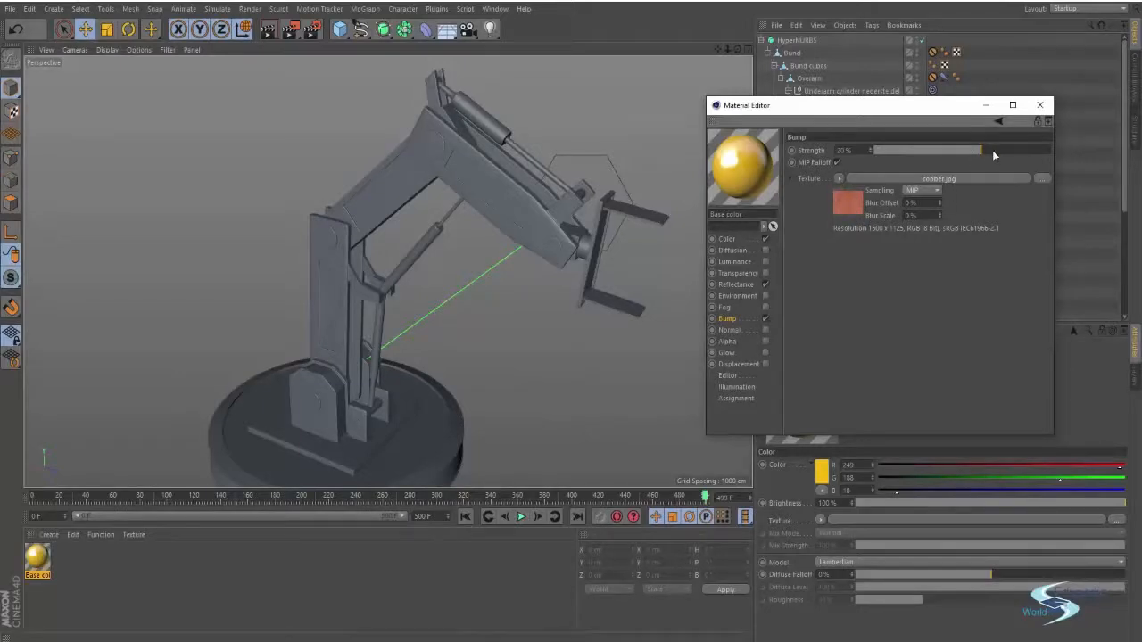
# Step: Try a bump strength of over 40% for the Base color material
pyautogui.moveTo(991, 150); pyautogui.dragTo(1004, 149)
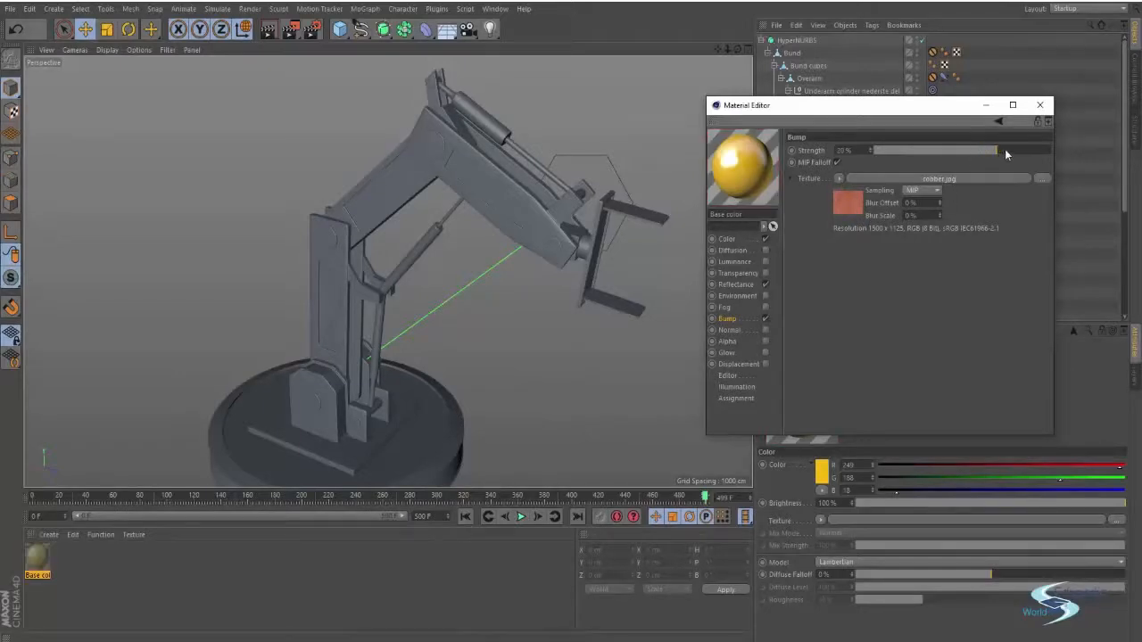
pyautogui.rightClick(844, 207)
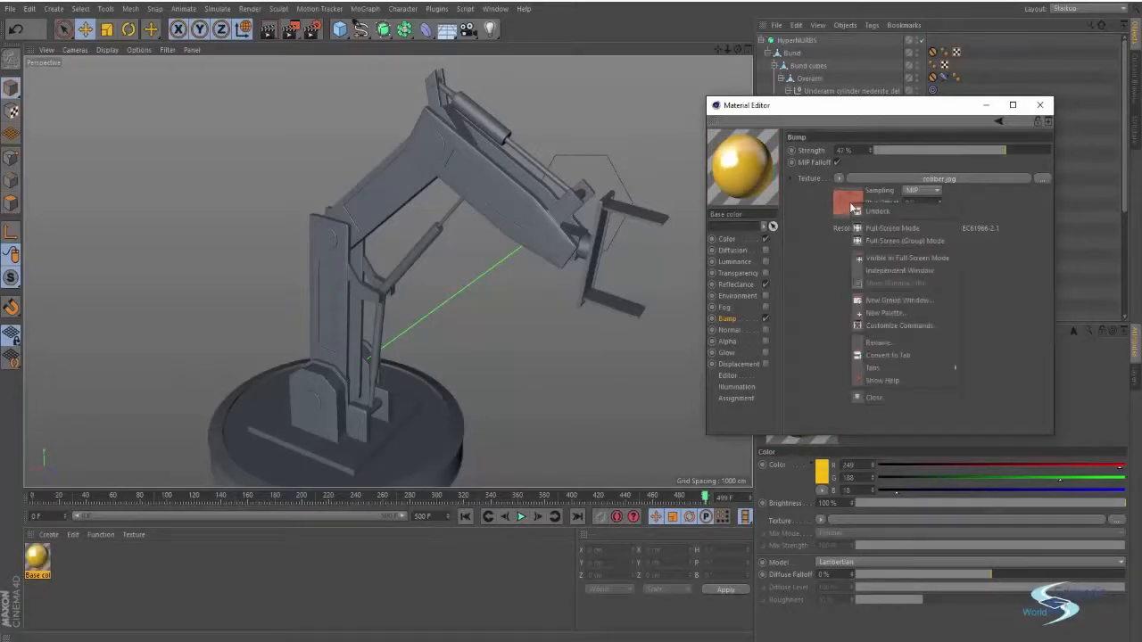
pyautogui.click(826, 268)
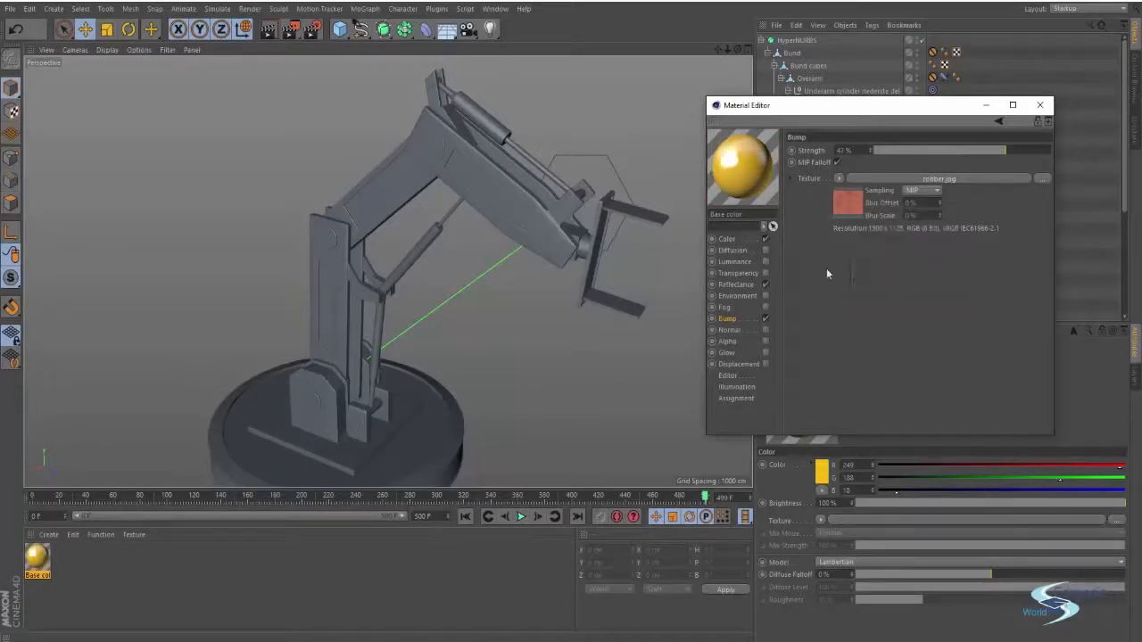
# Step: Examine the cobber.jpg bump texture in an enlarged separate preview window, closing the preview when done
pyautogui.click(837, 202)
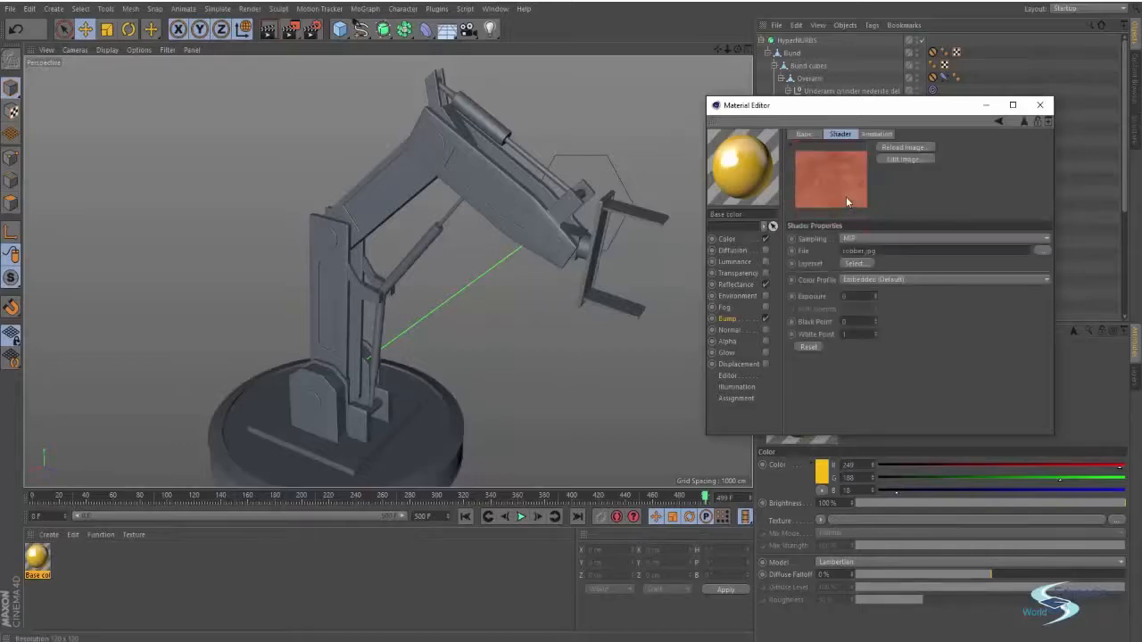
pyautogui.rightClick(849, 187)
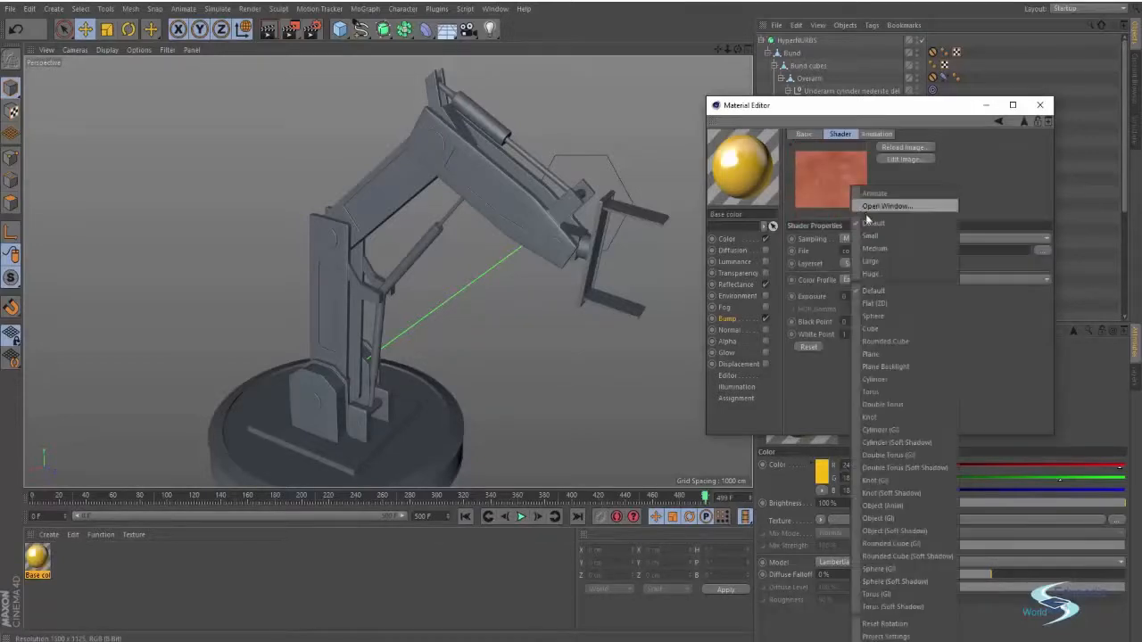
pyautogui.click(870, 207)
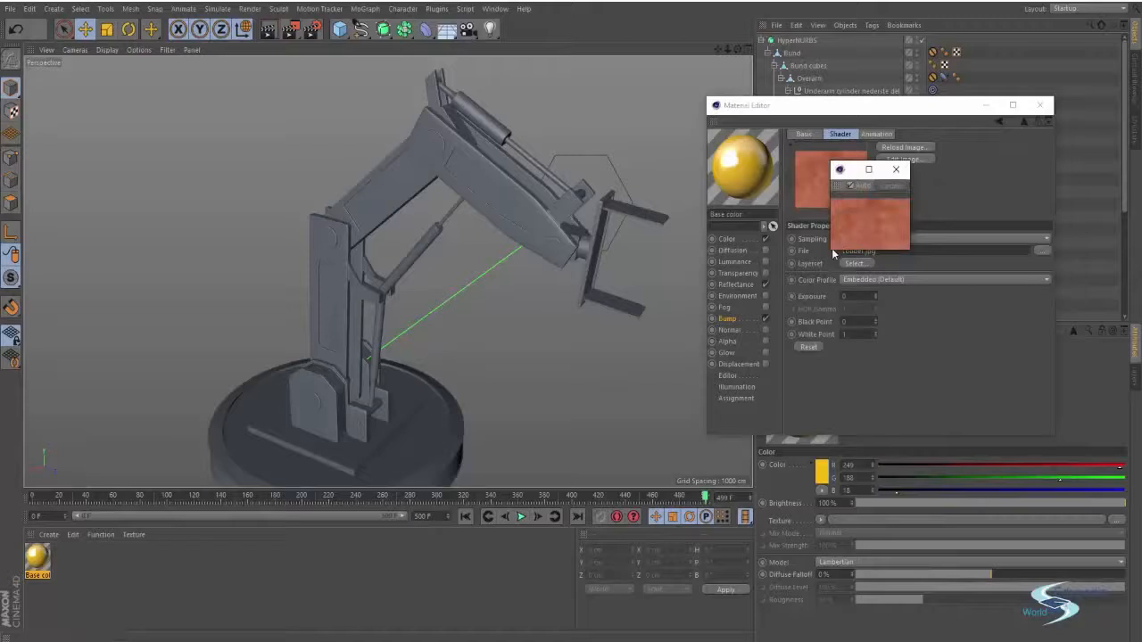
pyautogui.moveTo(830, 254); pyautogui.dragTo(576, 272)
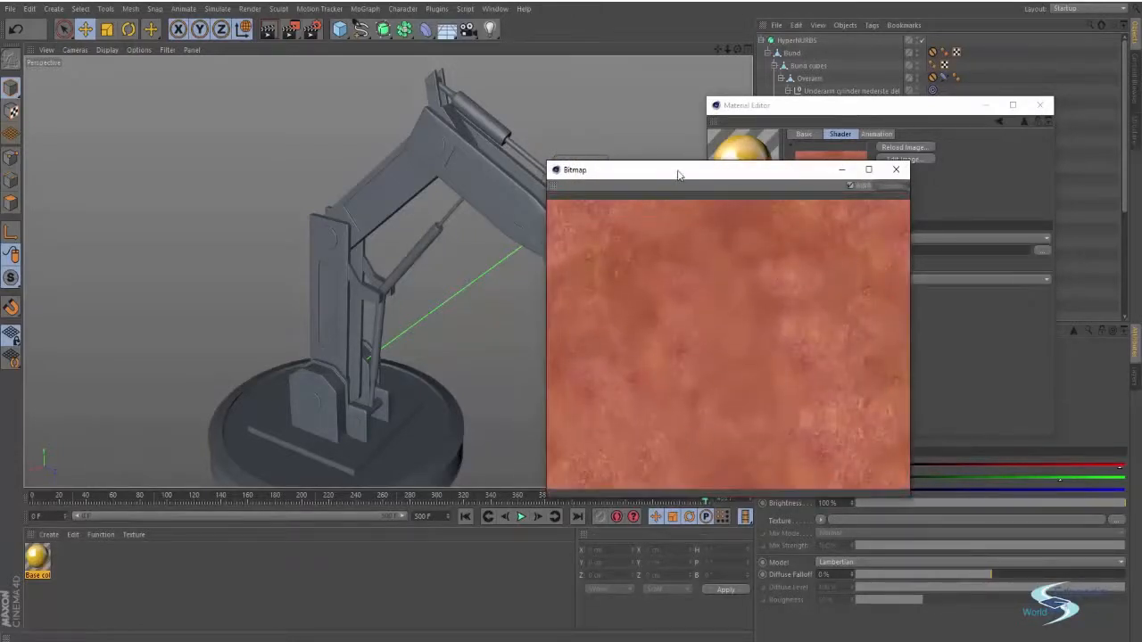
pyautogui.moveTo(624, 169); pyautogui.dragTo(599, 38)
pyautogui.moveTo(523, 361); pyautogui.dragTo(358, 479)
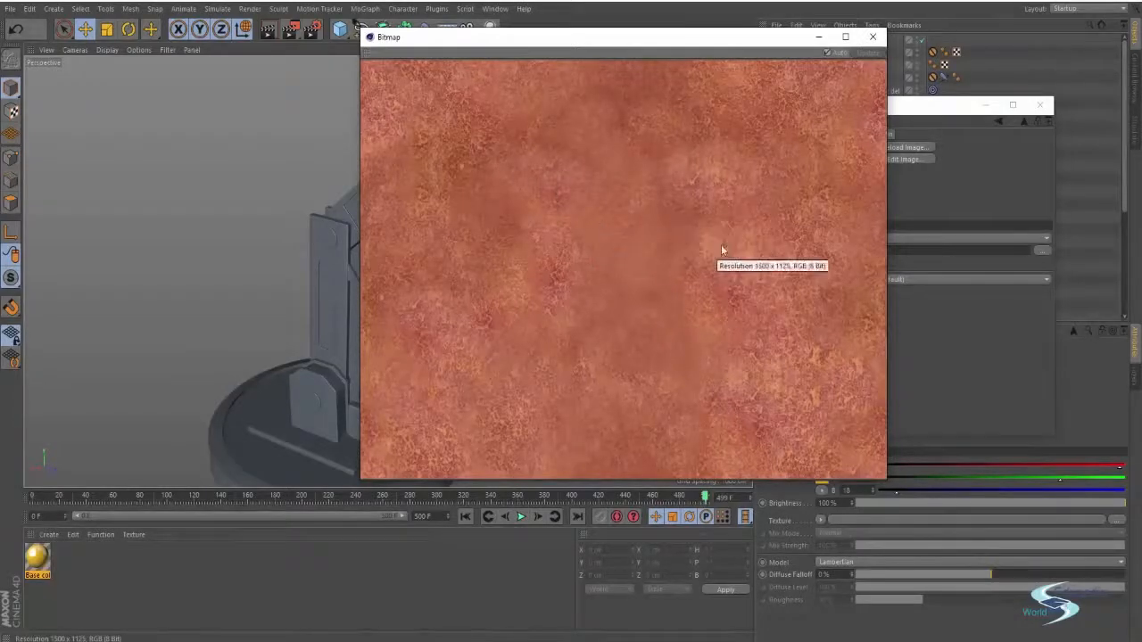
pyautogui.click(873, 37)
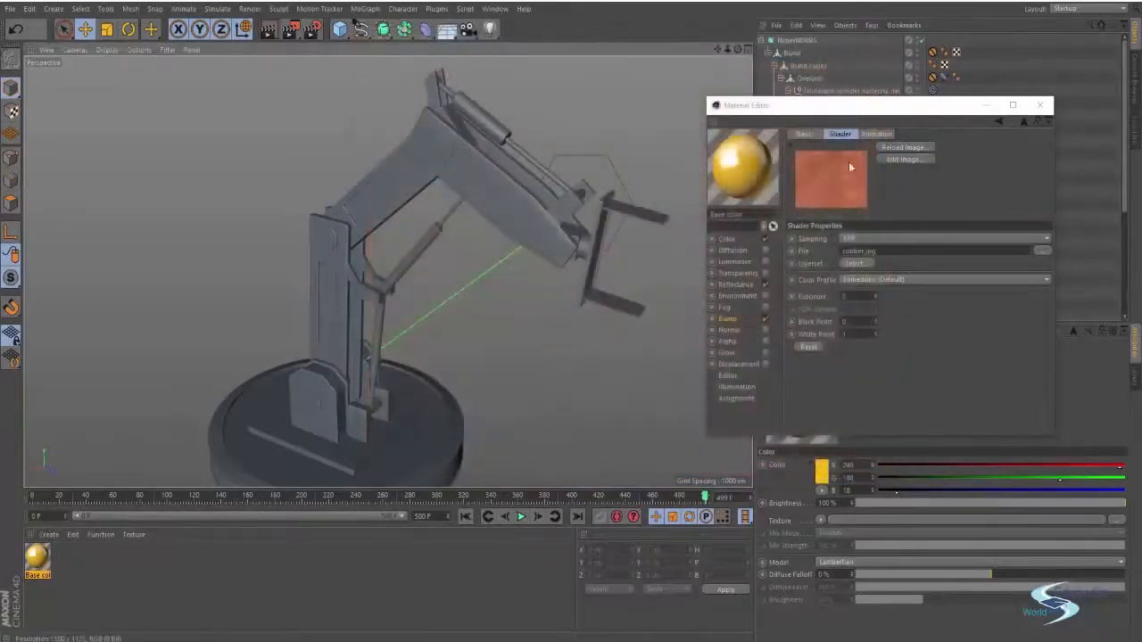
# Step: Return to the Bump channel settings and set the bump strength to 20%, keeping the cobber.jpg texture
pyautogui.click(1002, 122)
pyautogui.click(1000, 121)
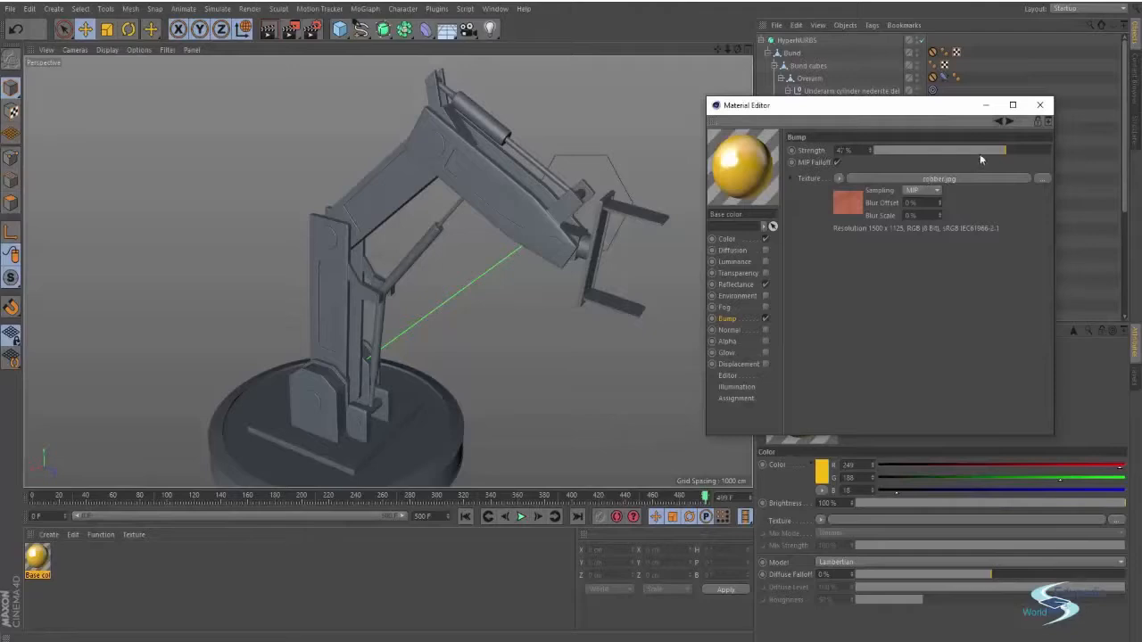
pyautogui.click(980, 149)
pyautogui.click(838, 179)
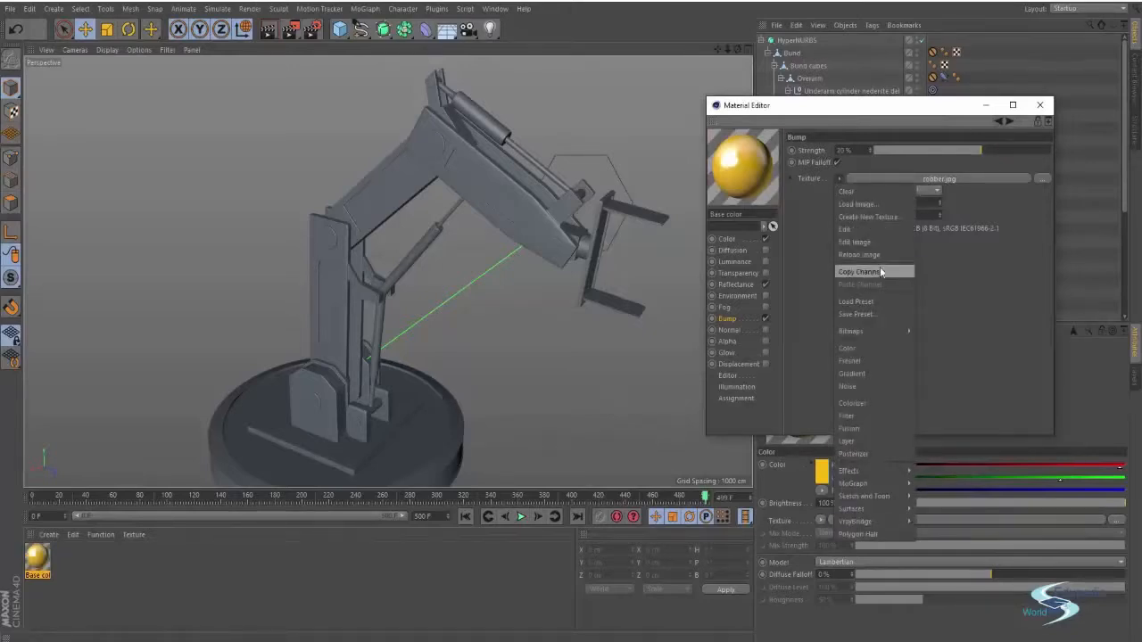
pyautogui.click(935, 267)
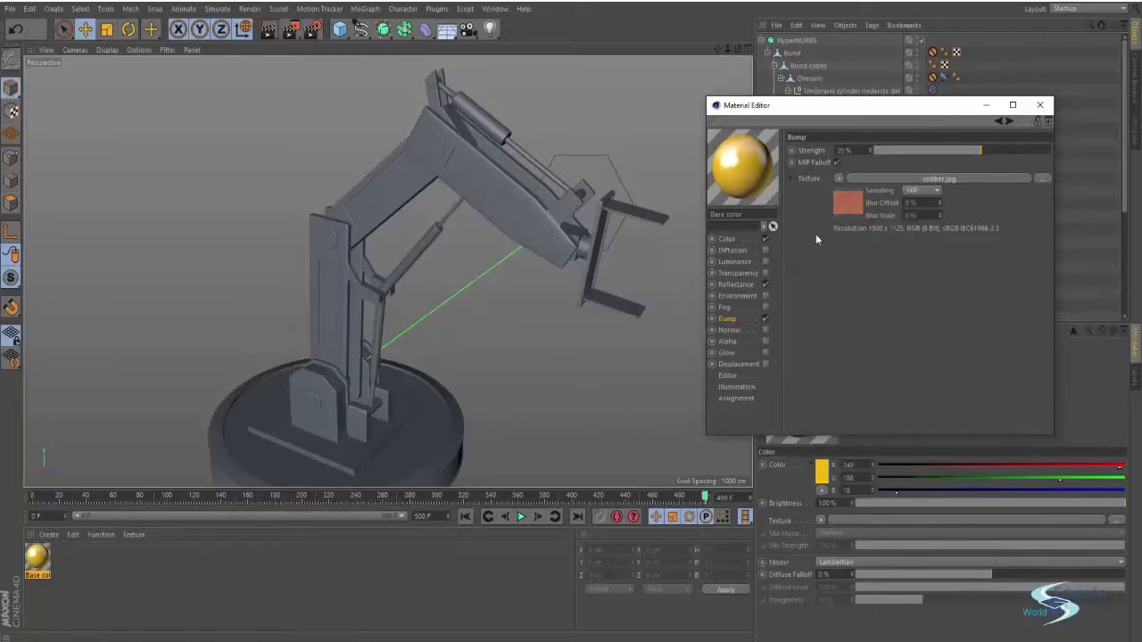
# Step: Wrap the cobber.jpg bump texture in a Filter shader and set its saturation to -100%, returning to the Bump channel
pyautogui.click(838, 179)
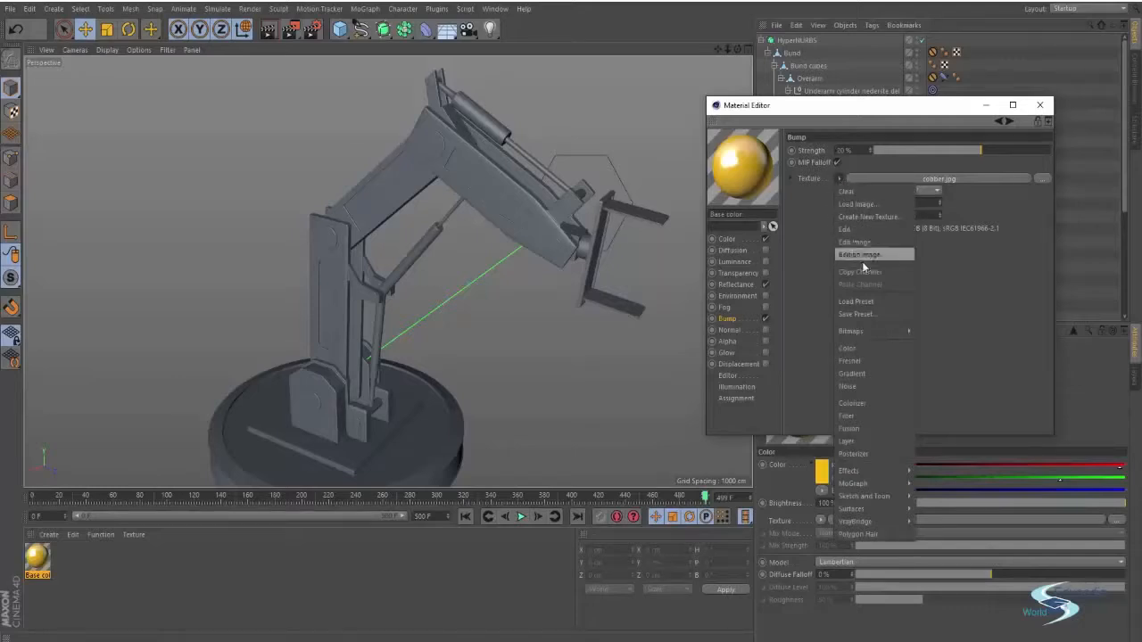
pyautogui.click(854, 416)
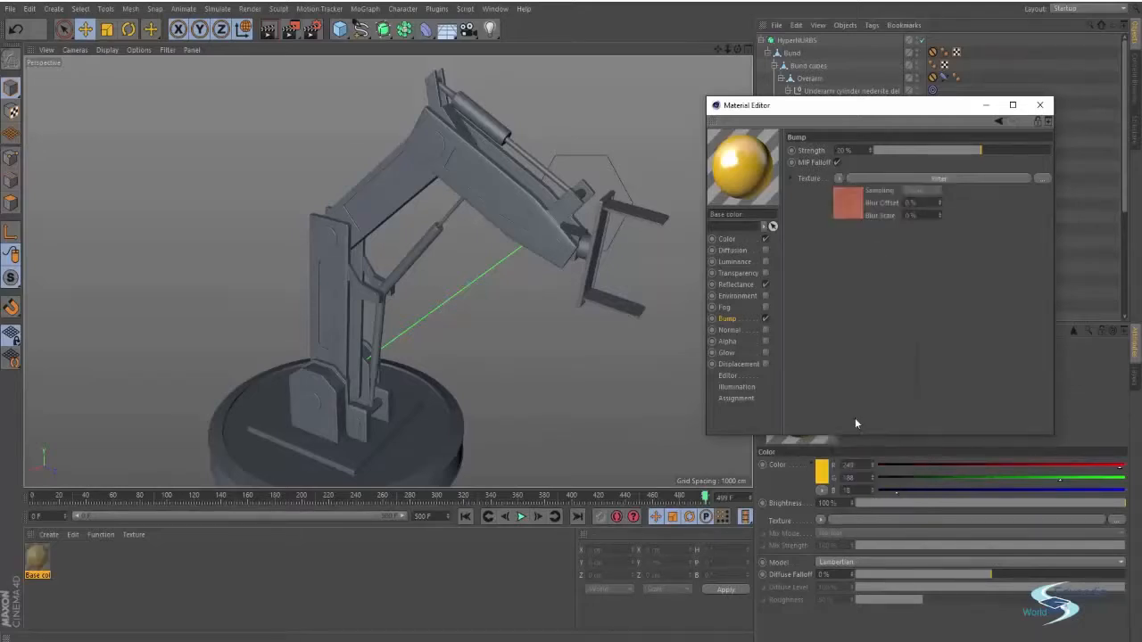
pyautogui.click(921, 177)
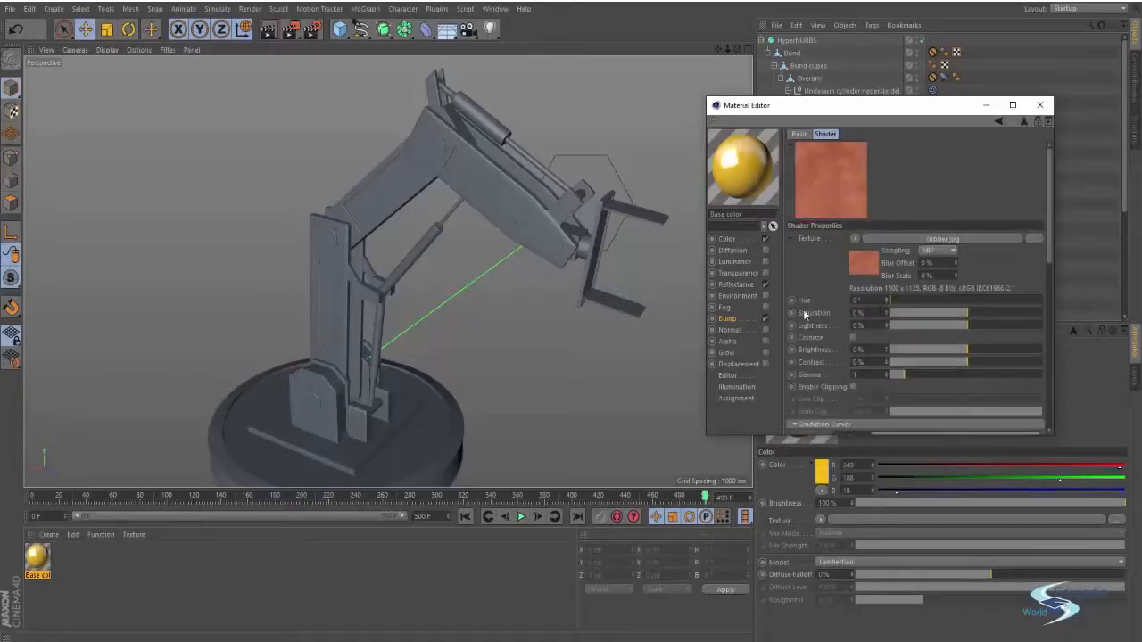
pyautogui.moveTo(939, 314); pyautogui.dragTo(885, 314)
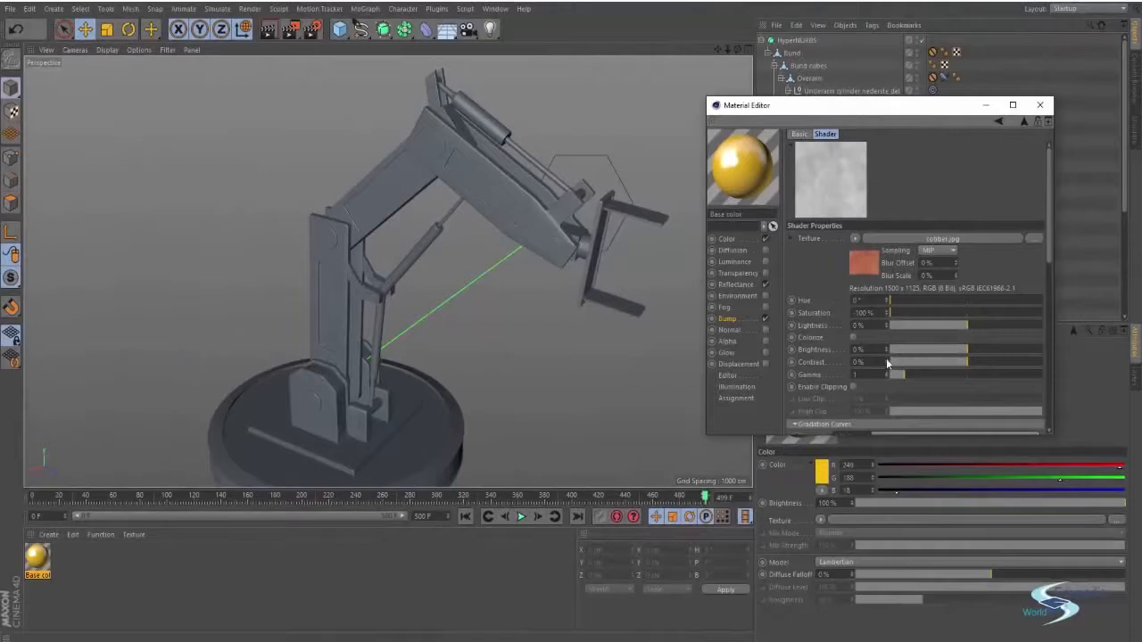
pyautogui.moveTo(886, 362); pyautogui.dragTo(887, 355)
pyautogui.click(998, 122)
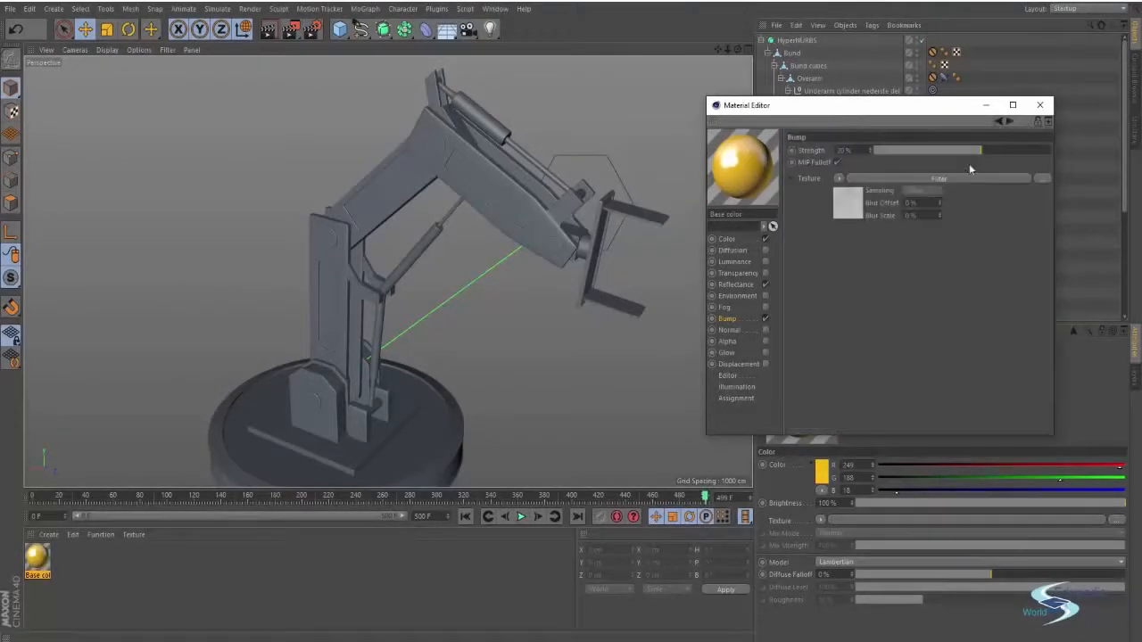
# Step: Set the bump strength to 6% while checking the Base color material in an enlarged separate preview window
pyautogui.rightClick(758, 180)
pyautogui.doubleClick(775, 190)
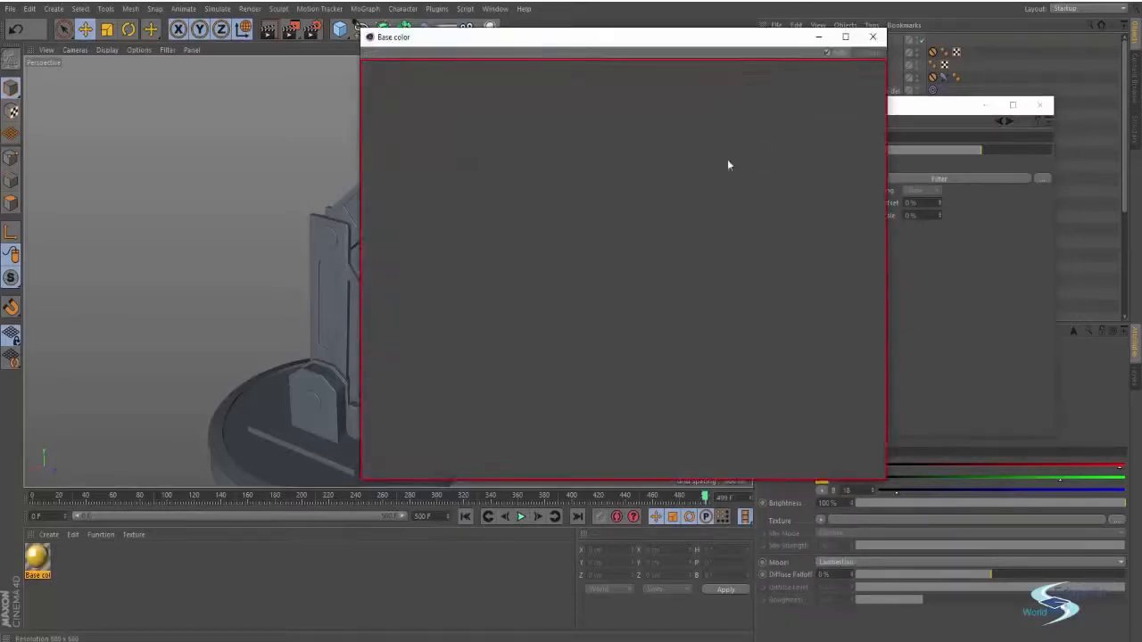
pyautogui.moveTo(759, 42); pyautogui.dragTo(582, 74)
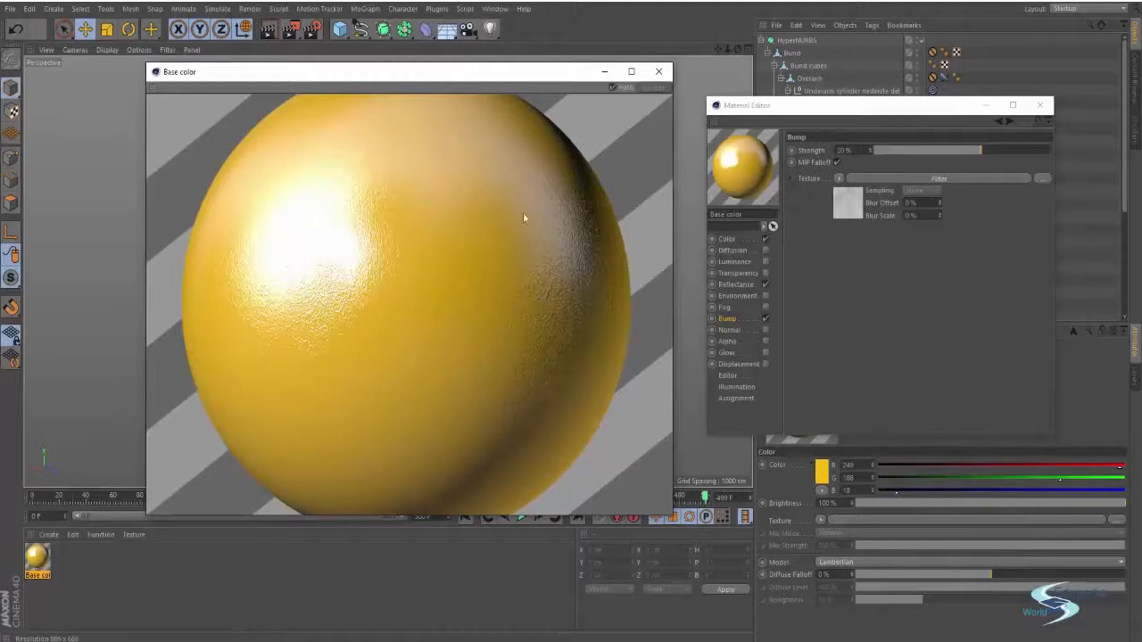
pyautogui.moveTo(671, 515); pyautogui.dragTo(743, 594)
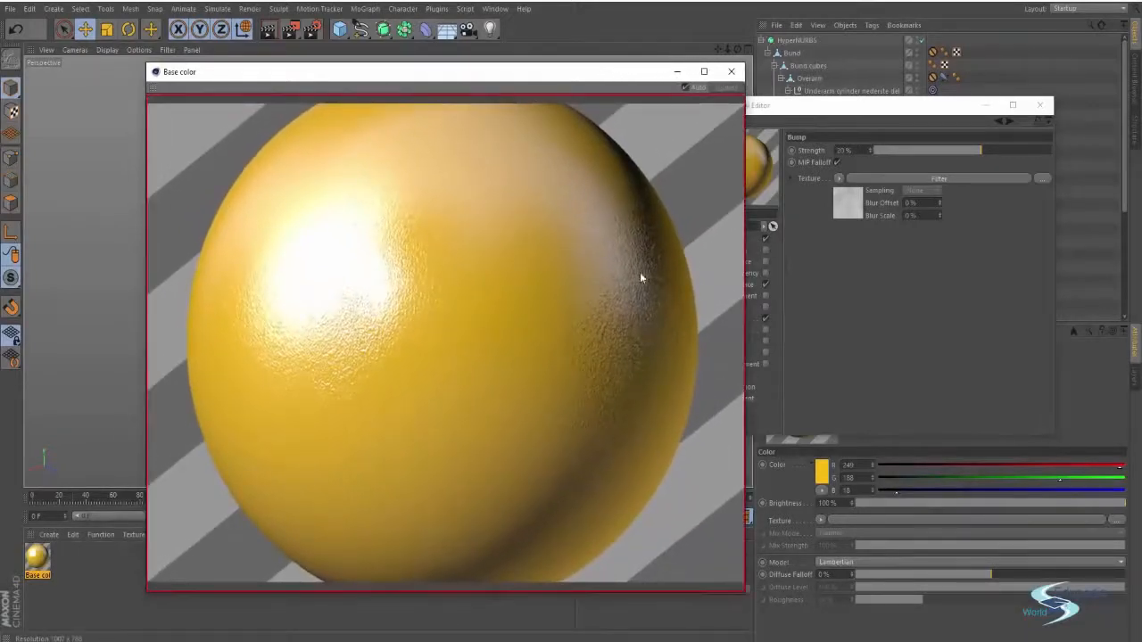
pyautogui.moveTo(911, 110); pyautogui.dragTo(939, 104)
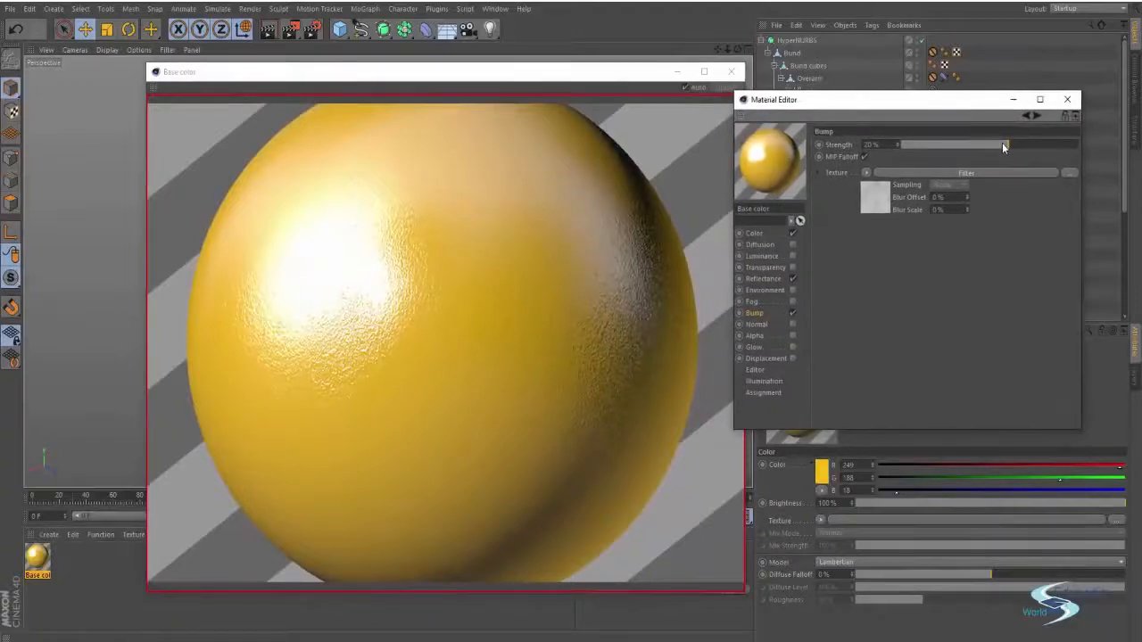
pyautogui.moveTo(1001, 145); pyautogui.dragTo(996, 146)
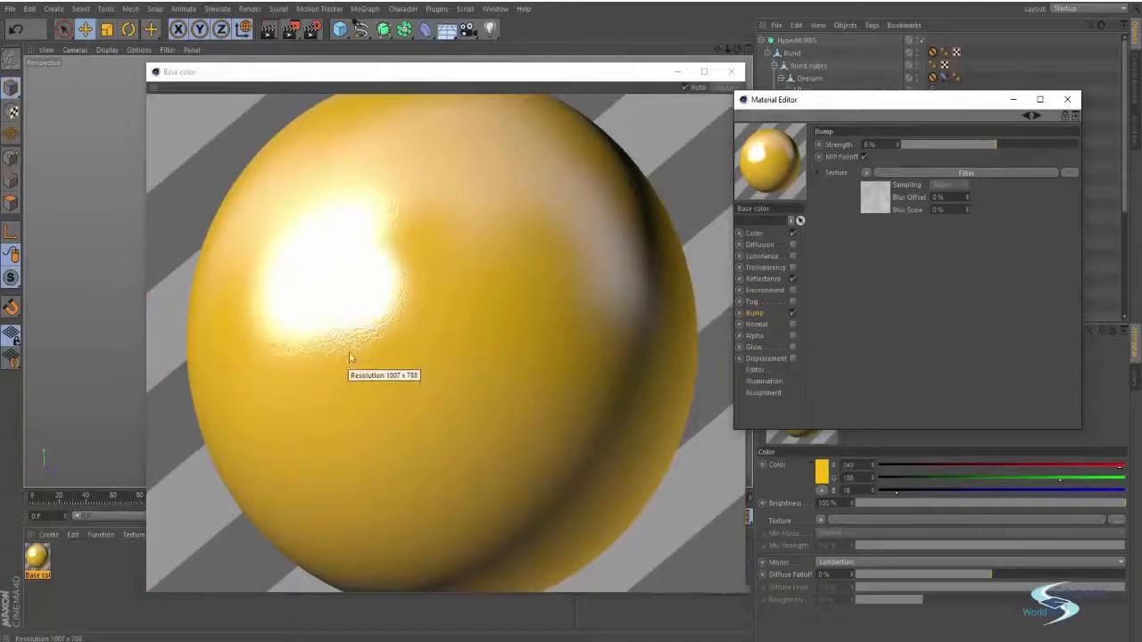
# Step: Close the enlarged Base color preview window and the Material Editor
pyautogui.moveTo(327, 84); pyautogui.dragTo(306, 53)
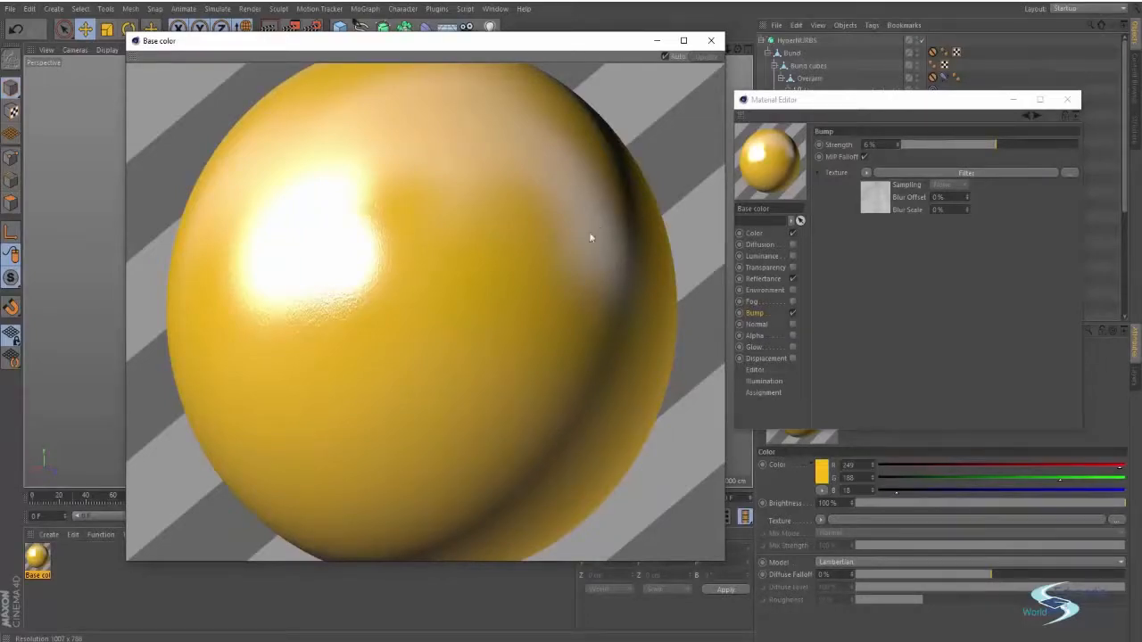
pyautogui.click(711, 40)
pyautogui.moveTo(826, 99); pyautogui.dragTo(792, 88)
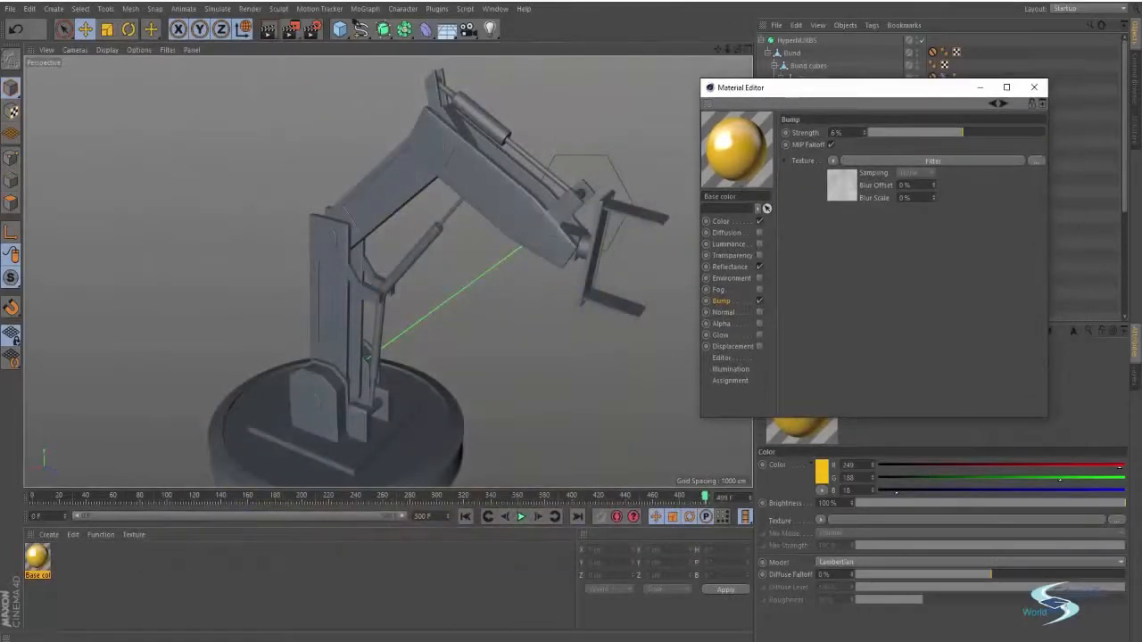
pyautogui.click(1035, 87)
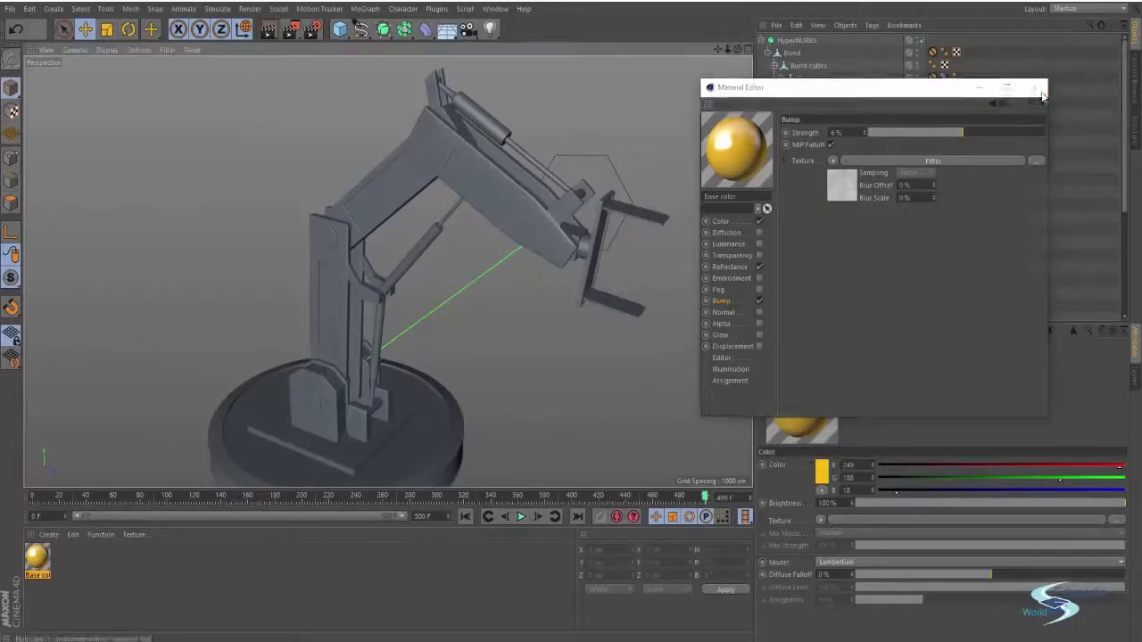
# Step: Apply the Base color material to the Underarm object of the robot arm
pyautogui.keyDown('alt'); pyautogui.moveTo(439, 230); pyautogui.dragTo(502, 214, button='middle'); pyautogui.keyUp('alt')
pyautogui.keyDown('alt'); pyautogui.moveTo(487, 214); pyautogui.dragTo(462, 179); pyautogui.keyUp('alt')
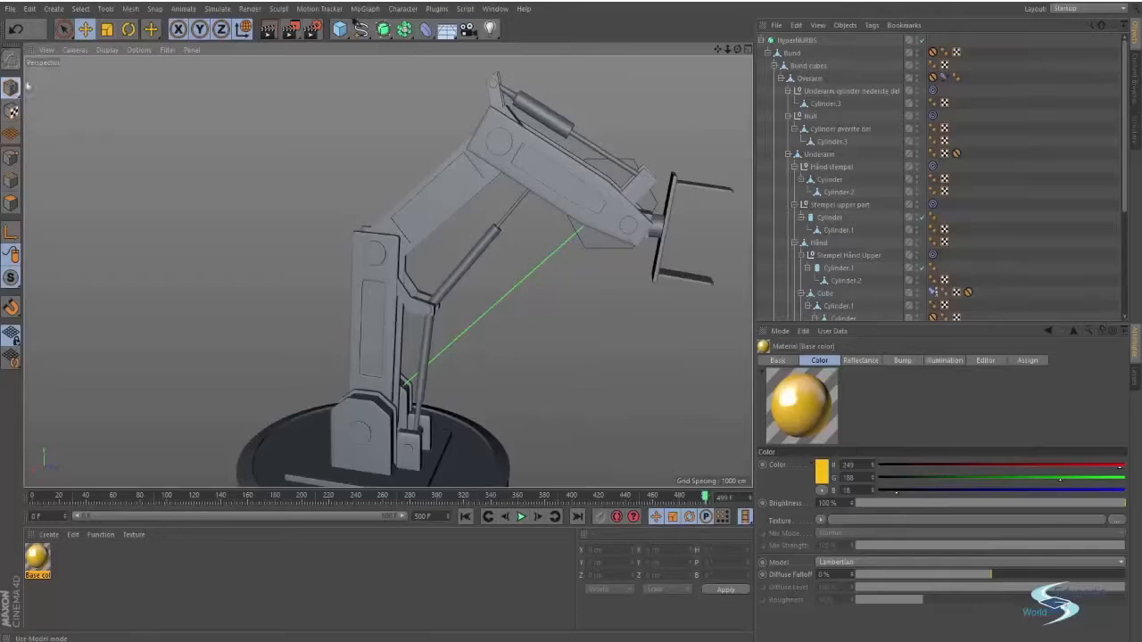
pyautogui.keyDown('alt'); pyautogui.moveTo(387, 272); pyautogui.dragTo(326, 177); pyautogui.keyUp('alt')
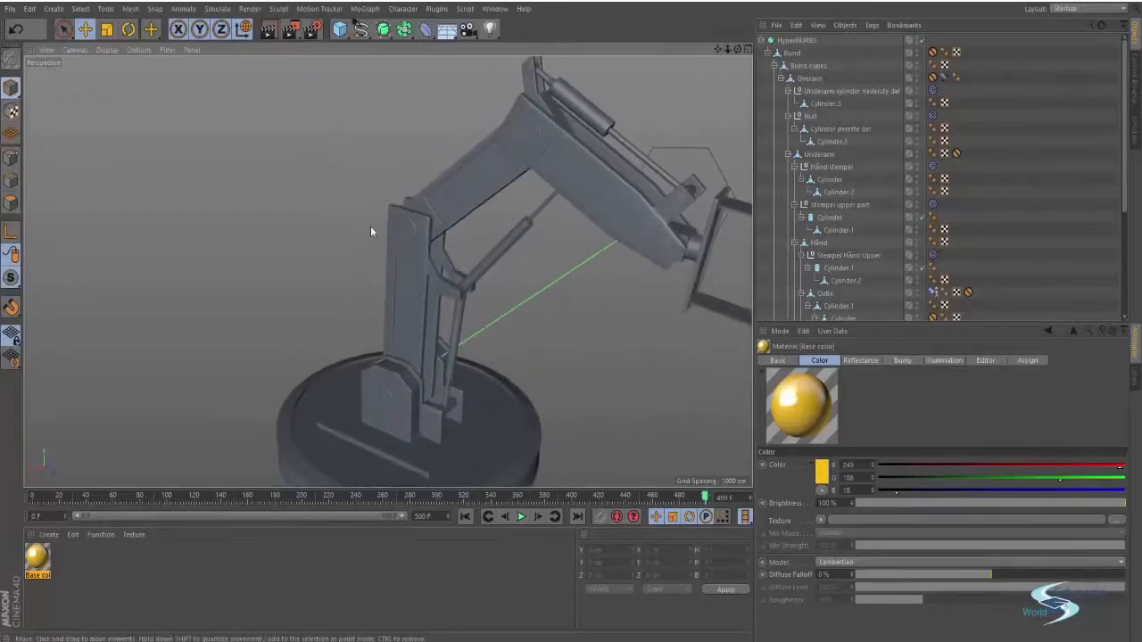
pyautogui.click(407, 241)
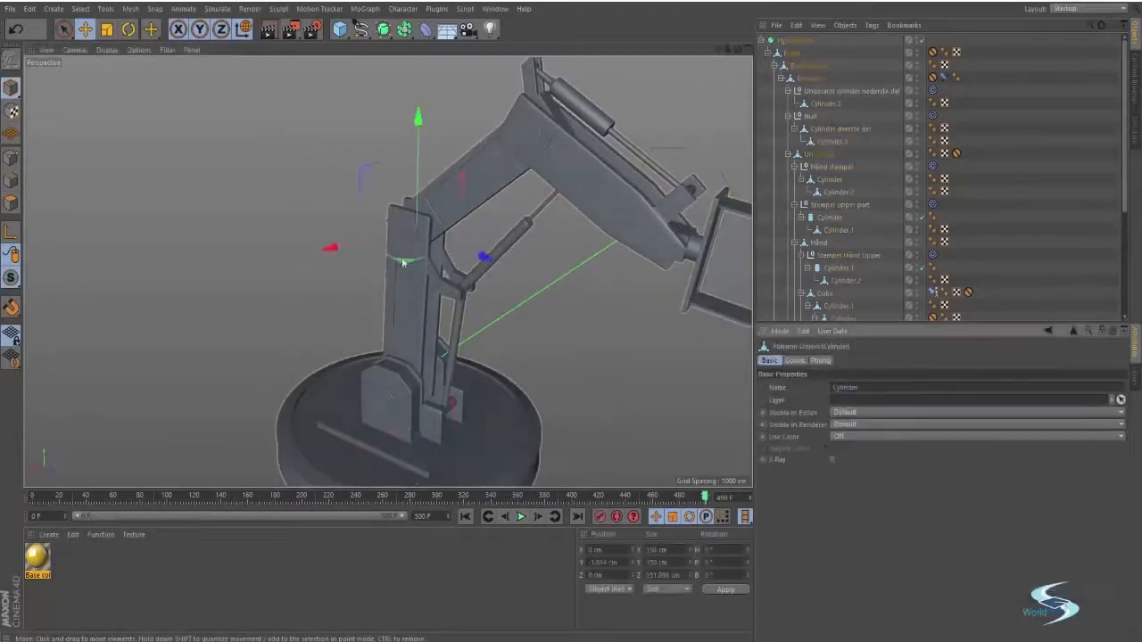
pyautogui.click(411, 258)
pyautogui.keyDown('alt'); pyautogui.moveTo(317, 241); pyautogui.dragTo(406, 212); pyautogui.keyUp('alt')
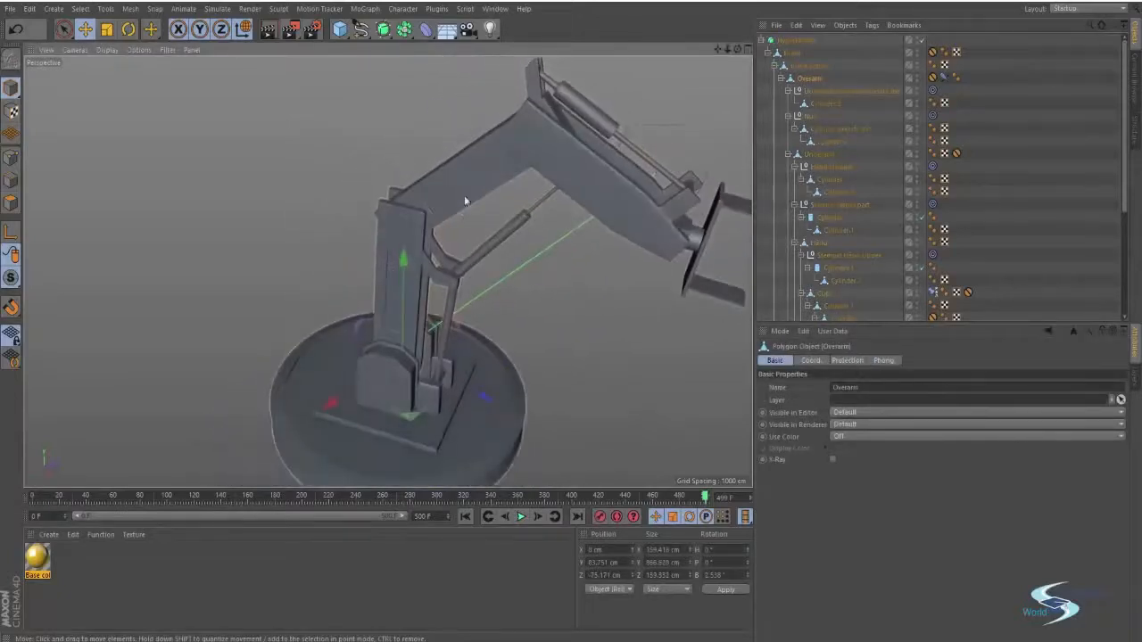
pyautogui.click(482, 161)
pyautogui.keyDown('alt'); pyautogui.moveTo(481, 161); pyautogui.dragTo(617, 243); pyautogui.keyUp('alt')
pyautogui.keyDown('alt'); pyautogui.moveTo(693, 140); pyautogui.dragTo(423, 179); pyautogui.keyUp('alt')
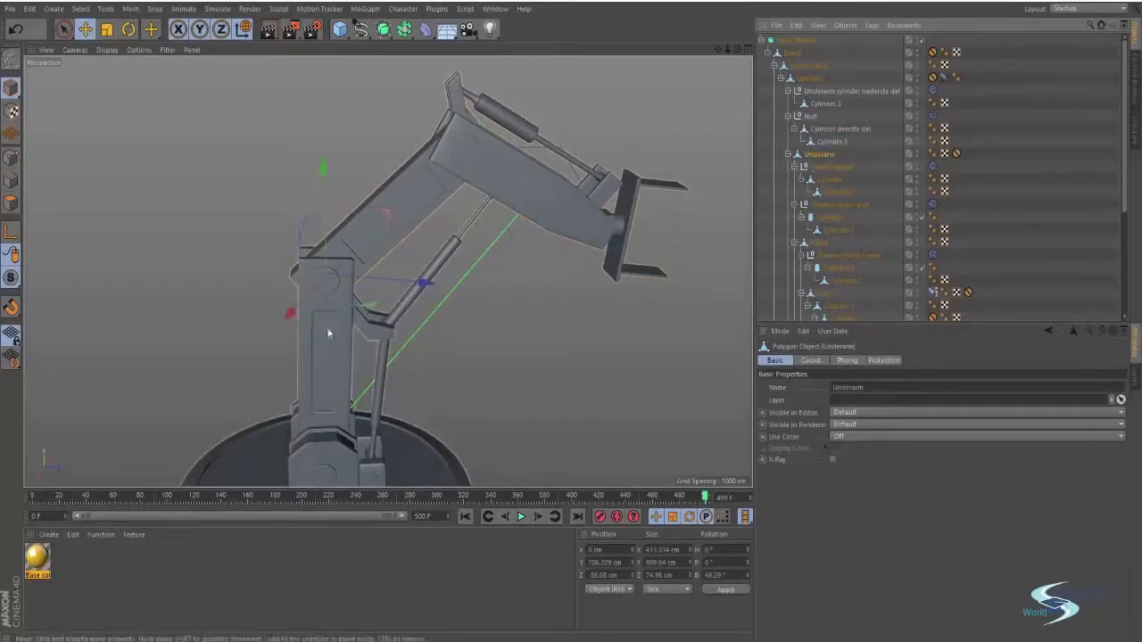
pyautogui.moveTo(40, 557); pyautogui.dragTo(269, 534)
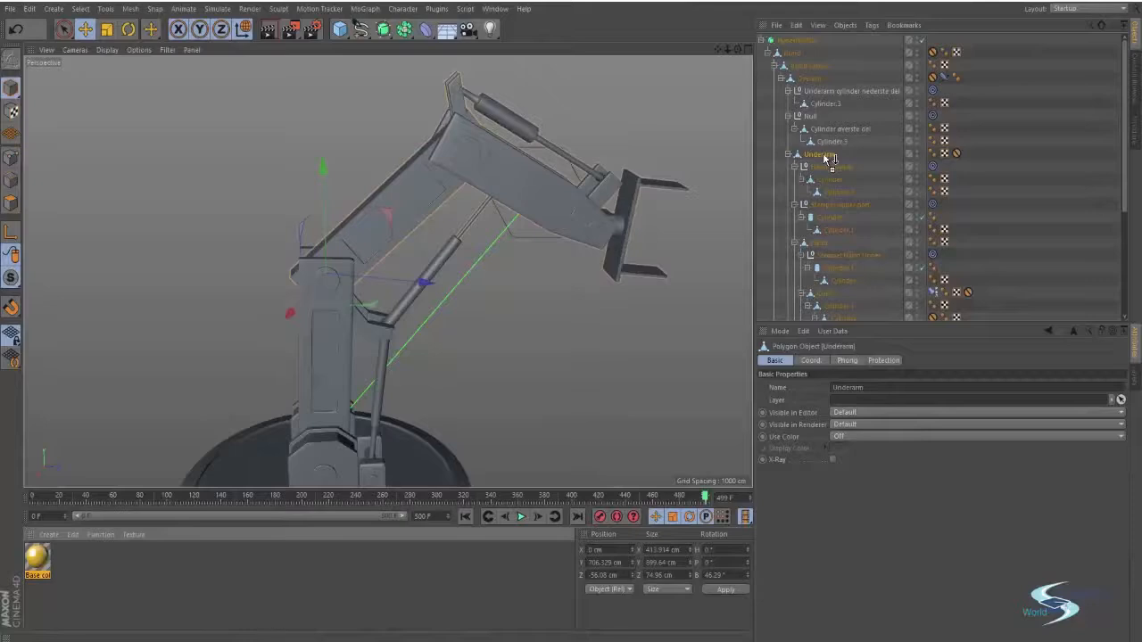
pyautogui.moveTo(827, 158); pyautogui.dragTo(823, 159)
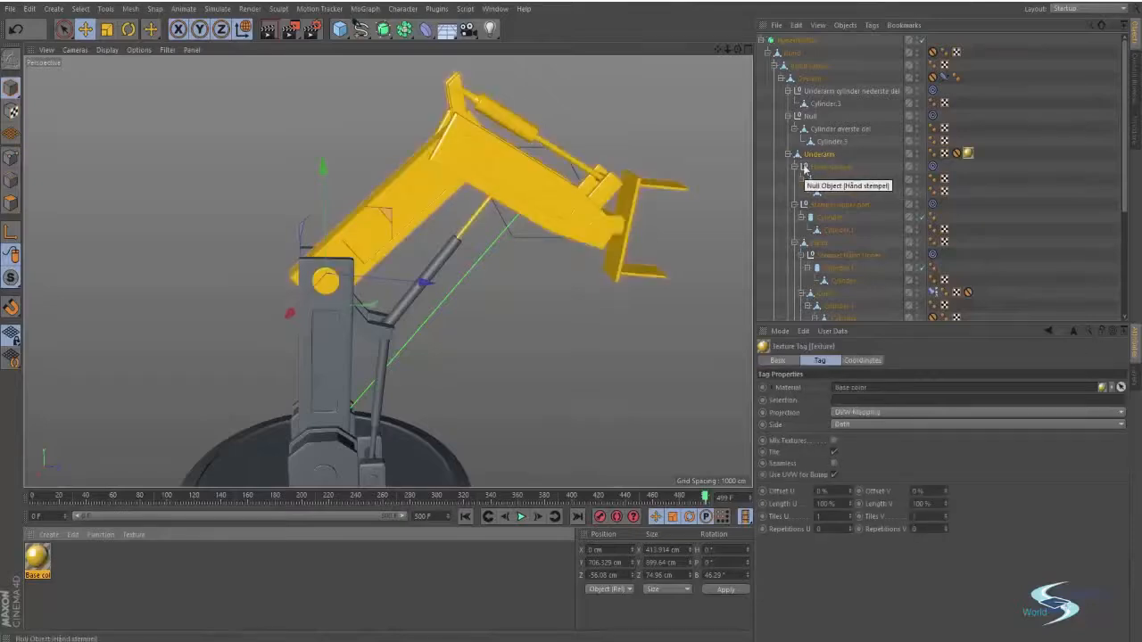
# Step: Examine which child objects under Underarm inherit its material, collapsing and expanding its hierarchy and viewing the arm from several angles
pyautogui.keyDown('alt'); pyautogui.moveTo(607, 223); pyautogui.dragTo(555, 179); pyautogui.keyUp('alt')
pyautogui.click(821, 157)
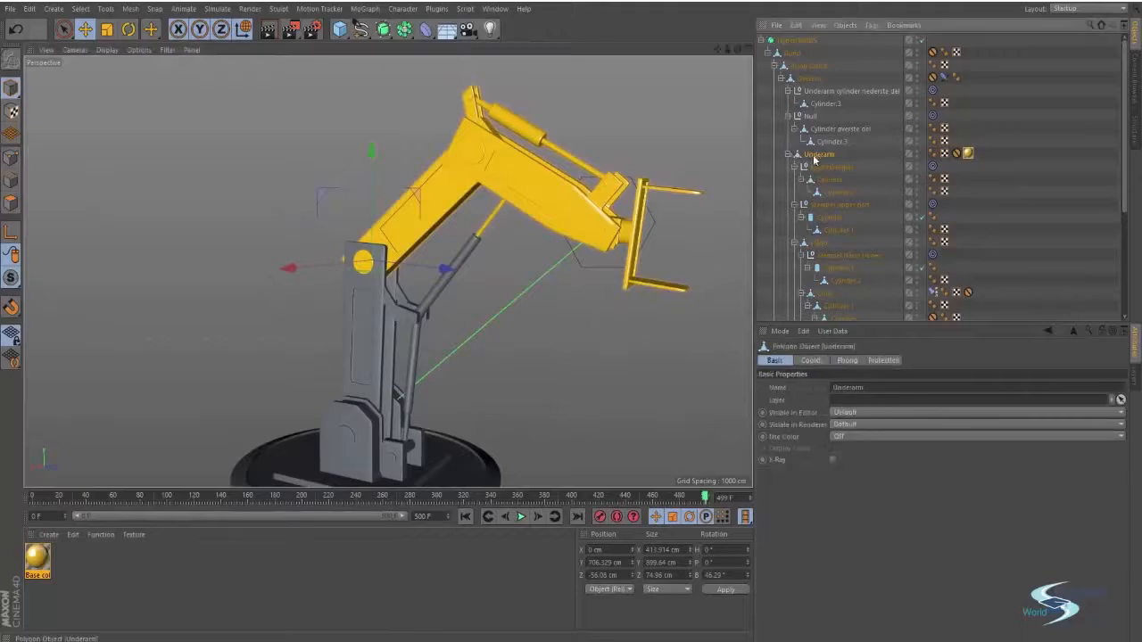
pyautogui.click(819, 205)
pyautogui.click(793, 164)
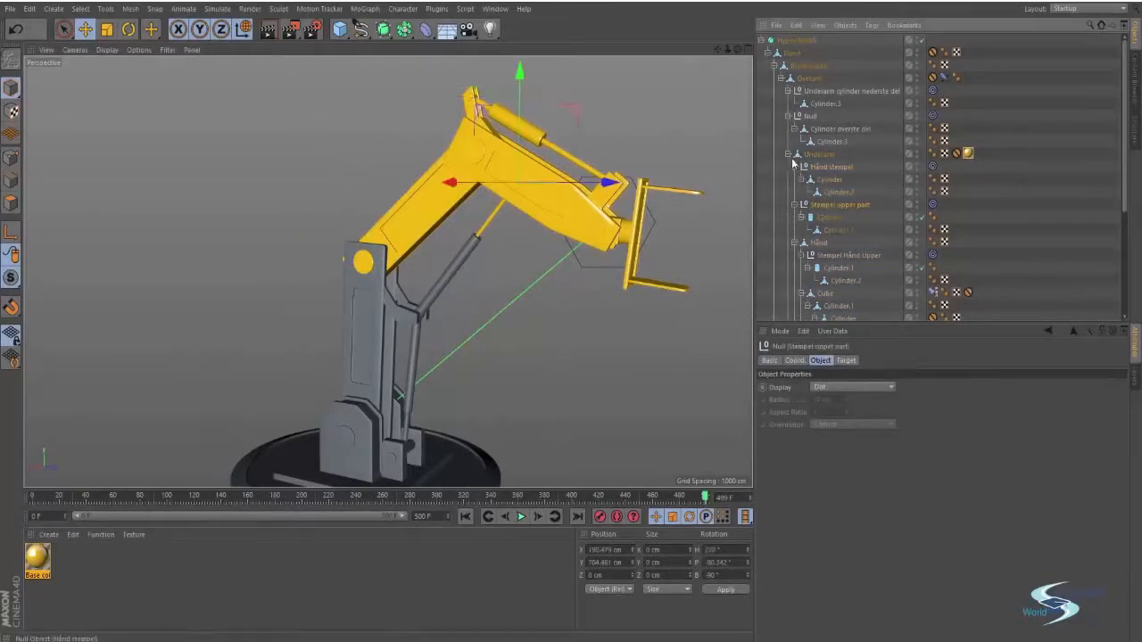
pyautogui.click(818, 156)
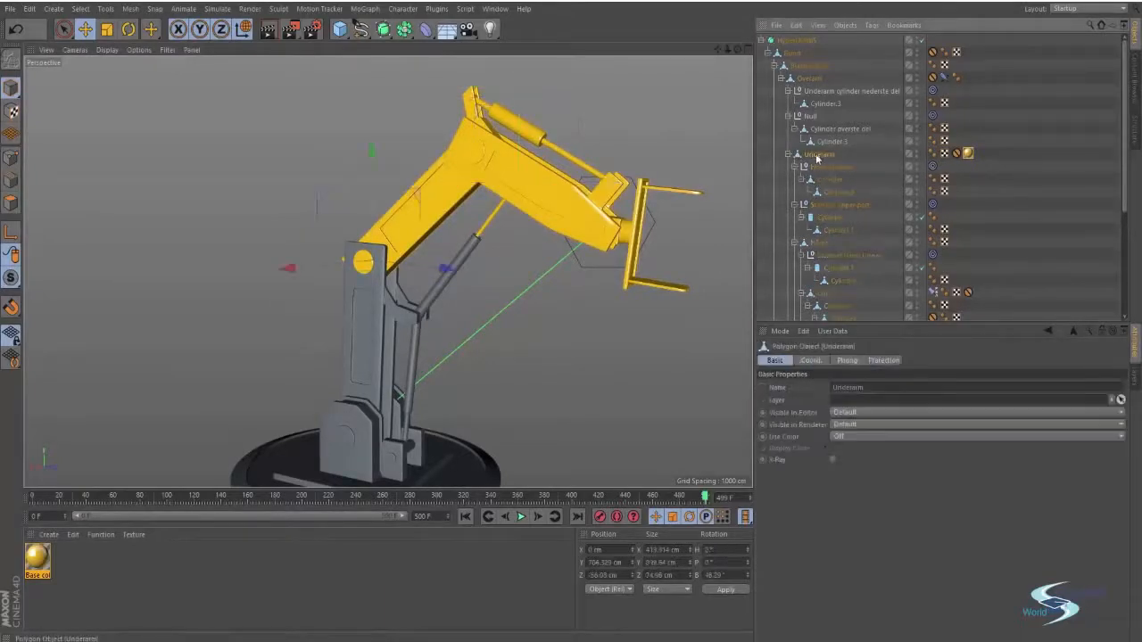
pyautogui.click(787, 155)
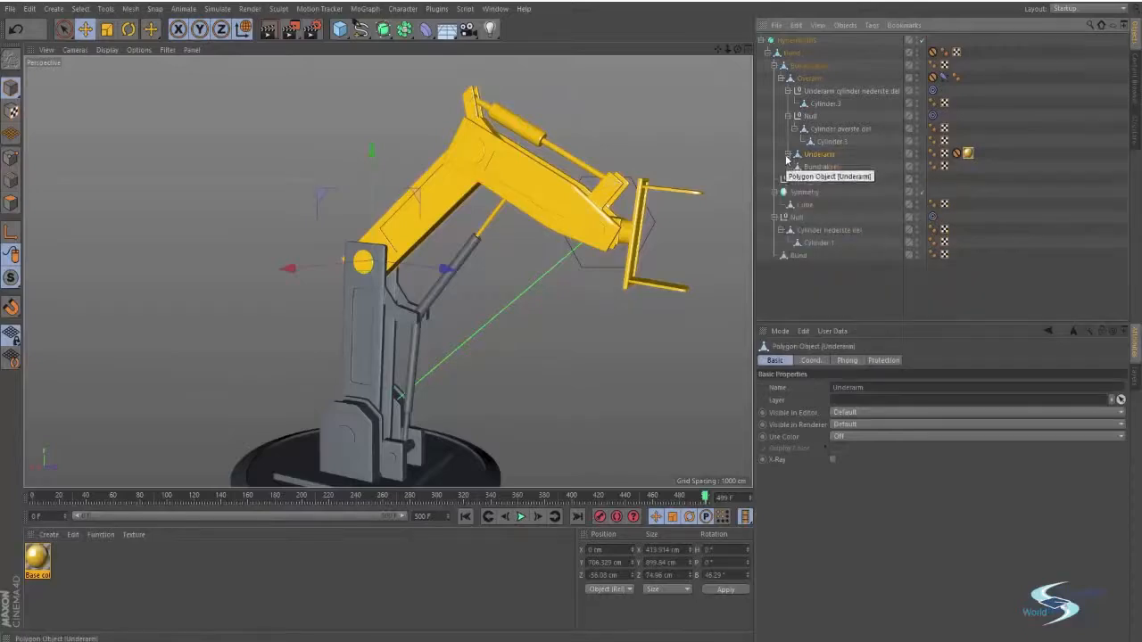
pyautogui.click(787, 155)
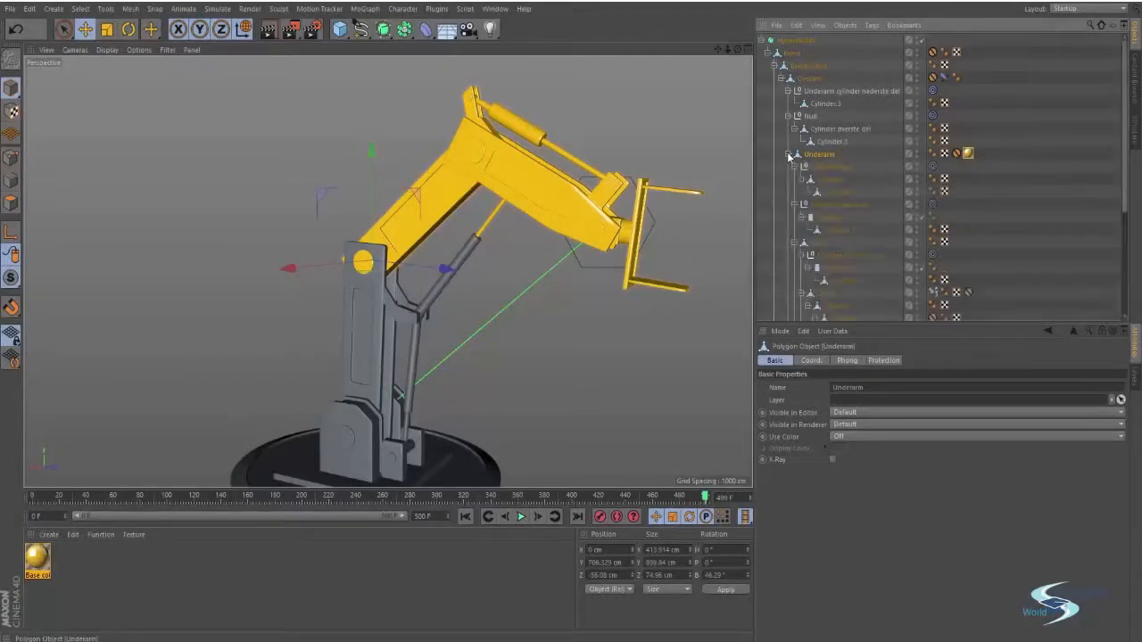
pyautogui.click(787, 155)
pyautogui.click(789, 155)
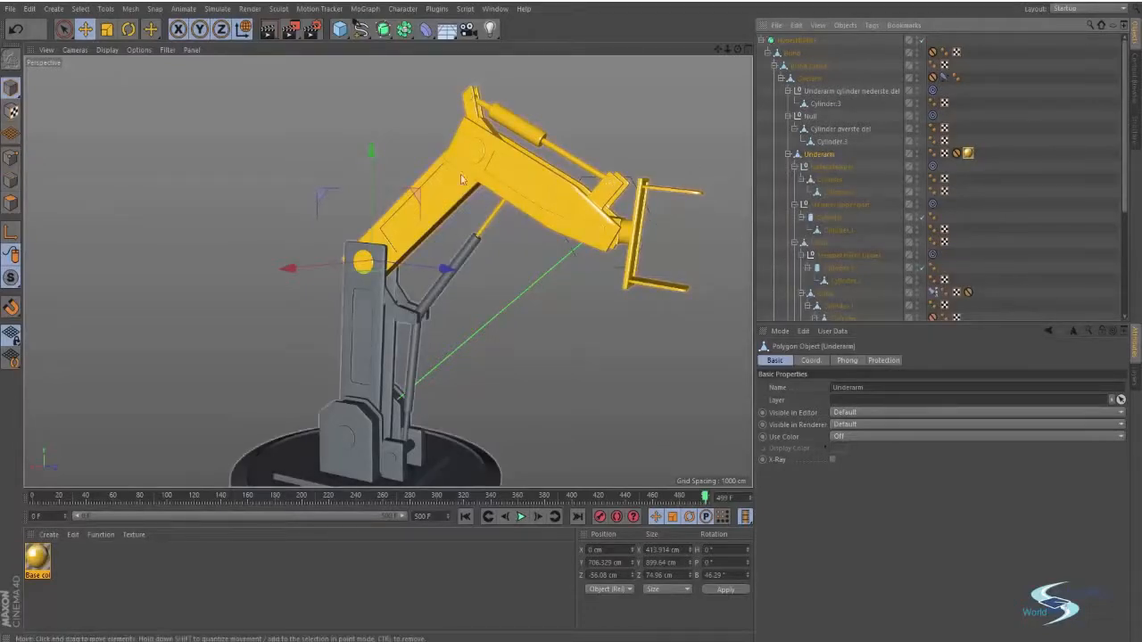
pyautogui.click(689, 132)
pyautogui.keyDown('alt'); pyautogui.moveTo(688, 131); pyautogui.dragTo(526, 200); pyautogui.keyUp('alt')
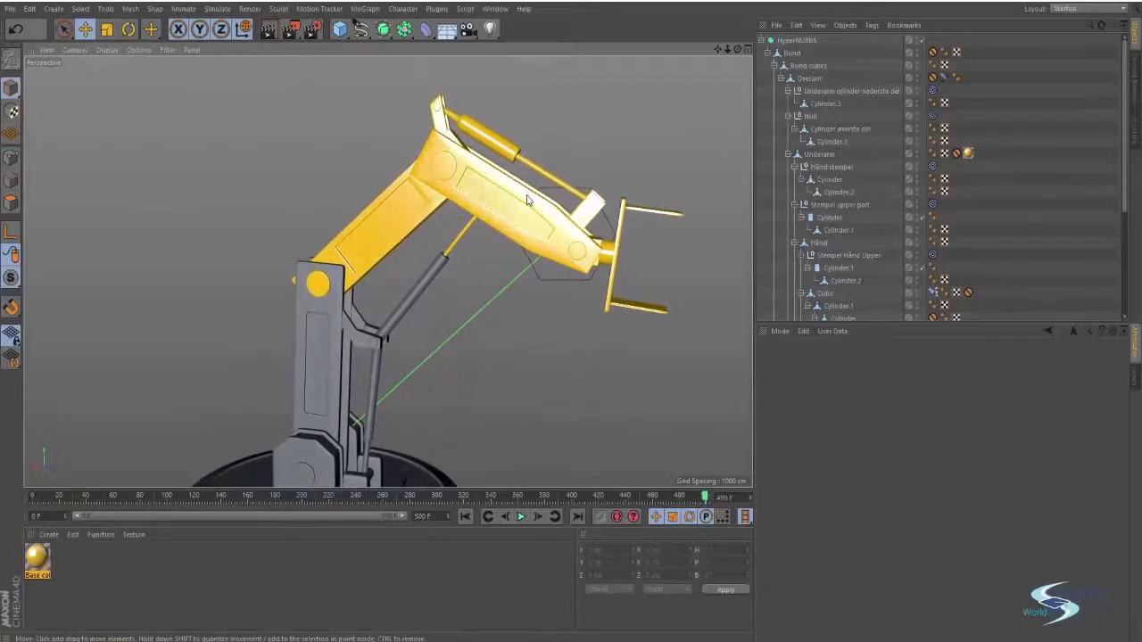
# Step: Move the Base color texture tag from Underarm to the top-level HyperNURBS object so it covers the whole robot arm
pyautogui.click(967, 155)
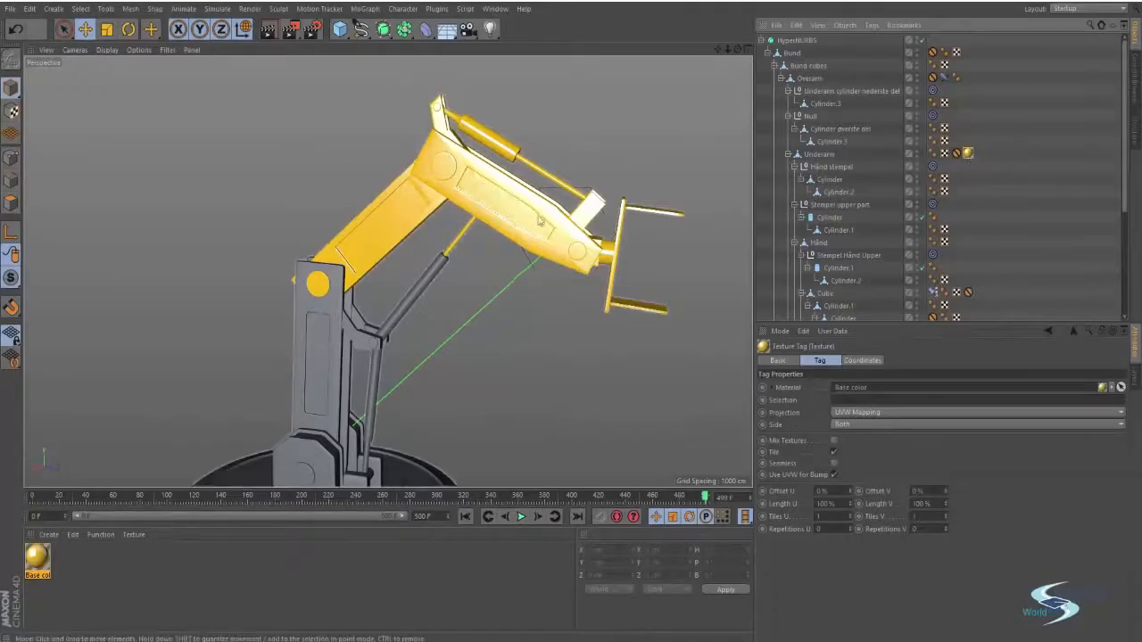
pyautogui.keyDown('alt'); pyautogui.moveTo(540, 158); pyautogui.dragTo(491, 212); pyautogui.keyUp('alt')
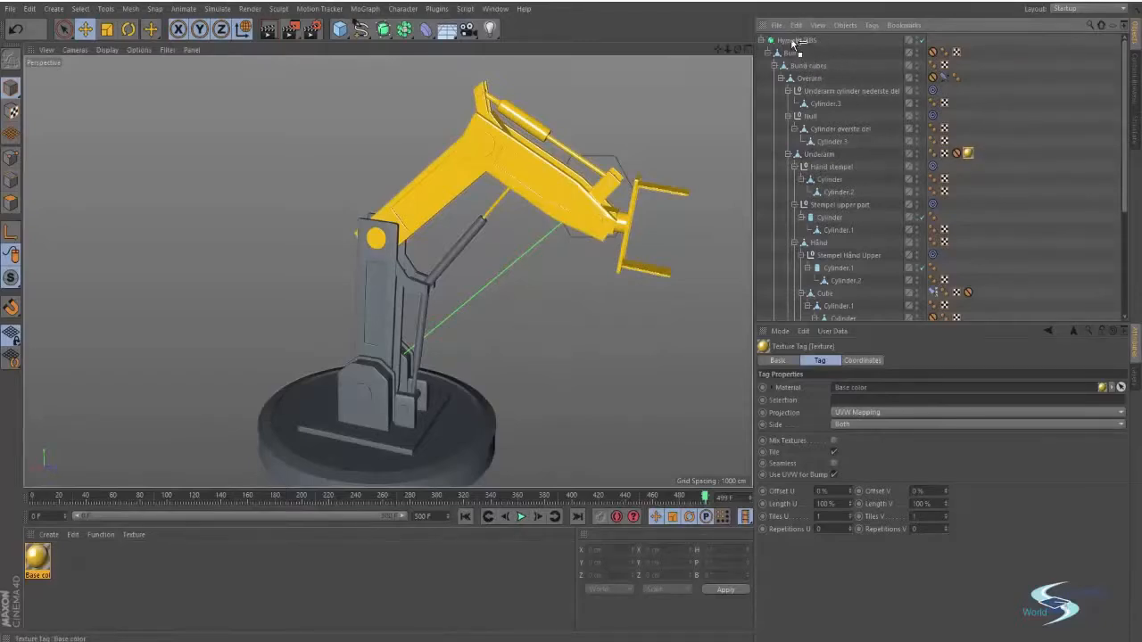
pyautogui.moveTo(789, 41); pyautogui.dragTo(788, 41)
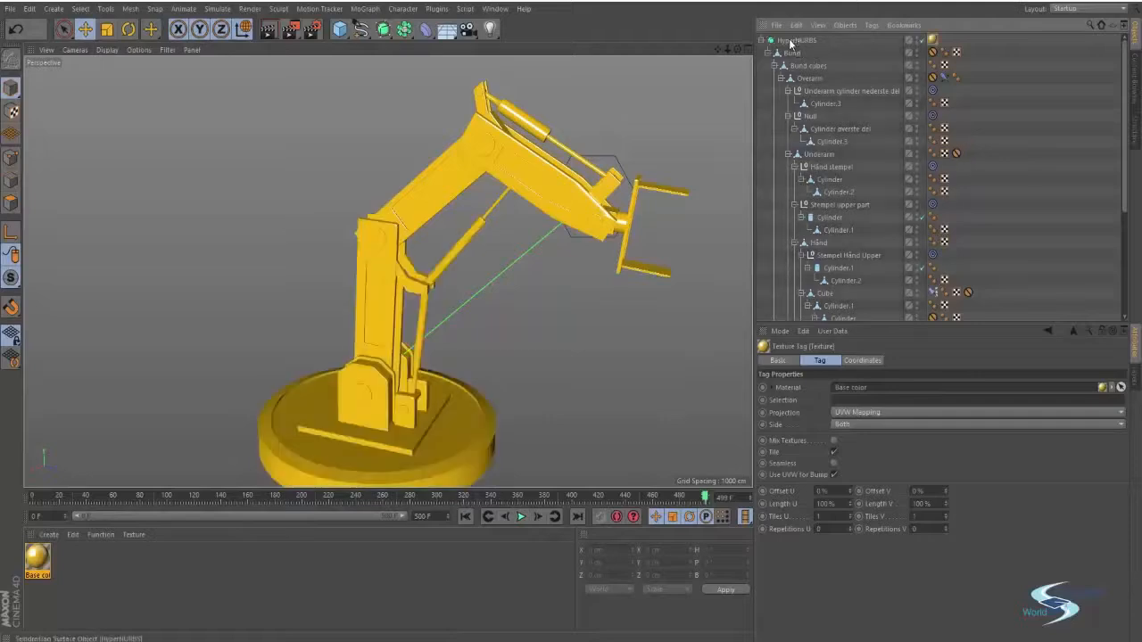
# Step: Inspect the Base color material on the whole robot arm and up close on the upper arm sections
pyautogui.click(670, 118)
pyautogui.keyDown('alt'); pyautogui.moveTo(374, 342); pyautogui.dragTo(408, 273, button='middle'); pyautogui.keyUp('alt')
pyautogui.moveTo(408, 277)
pyautogui.keyDown('alt'); pyautogui.mouseDown()
pyautogui.moveTo(361, 154)
pyautogui.moveTo(342, 260)
pyautogui.moveTo(476, 232)
pyautogui.moveTo(441, 296)
pyautogui.moveTo(416, 294)
pyautogui.moveTo(389, 270)
pyautogui.moveTo(404, 296)
pyautogui.mouseUp(); pyautogui.keyUp('alt')
pyautogui.keyDown('alt'); pyautogui.moveTo(404, 296); pyautogui.dragTo(396, 282, button='middle'); pyautogui.keyUp('alt')
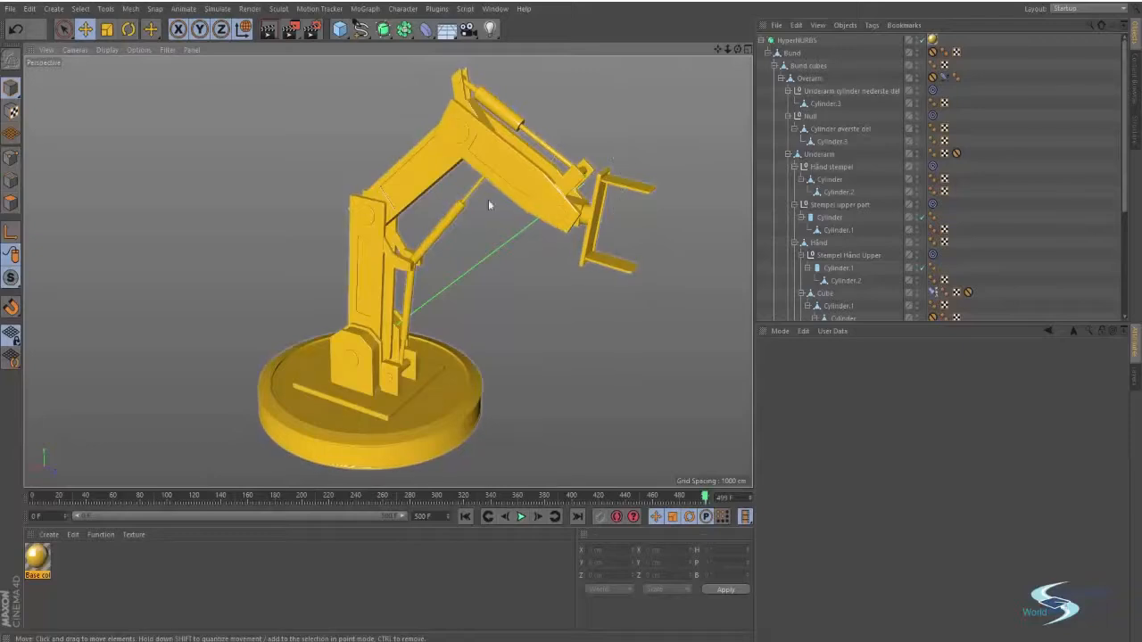
pyautogui.scroll(5, 492, 157)
pyautogui.keyDown('alt'); pyautogui.moveTo(491, 155); pyautogui.dragTo(502, 176); pyautogui.keyUp('alt')
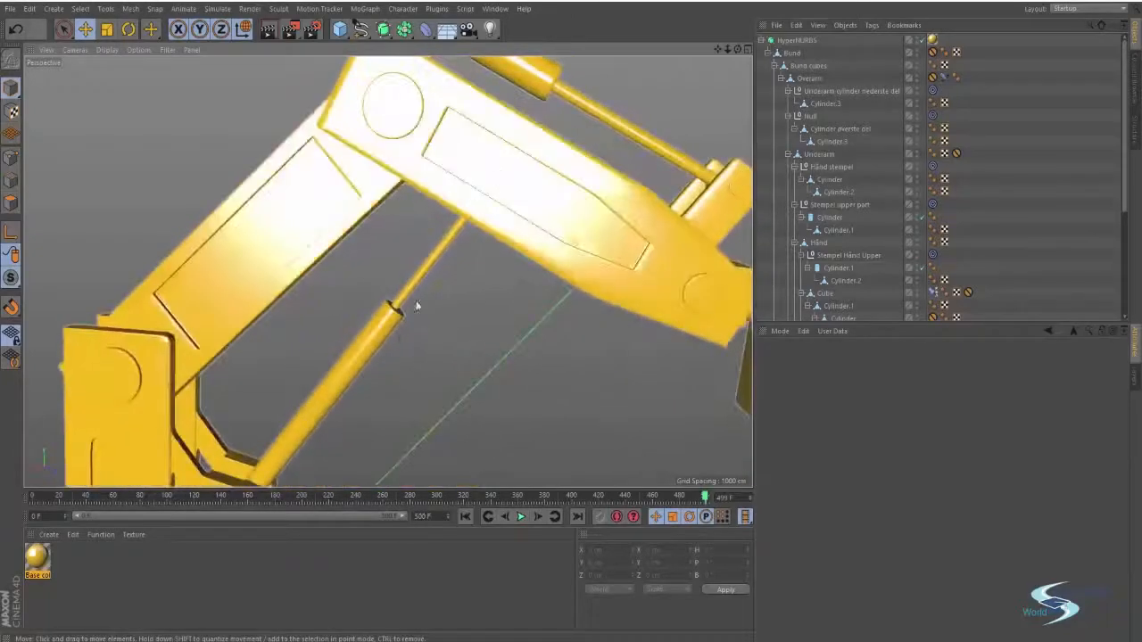
pyautogui.keyDown('alt'); pyautogui.moveTo(378, 333); pyautogui.dragTo(424, 295); pyautogui.keyUp('alt')
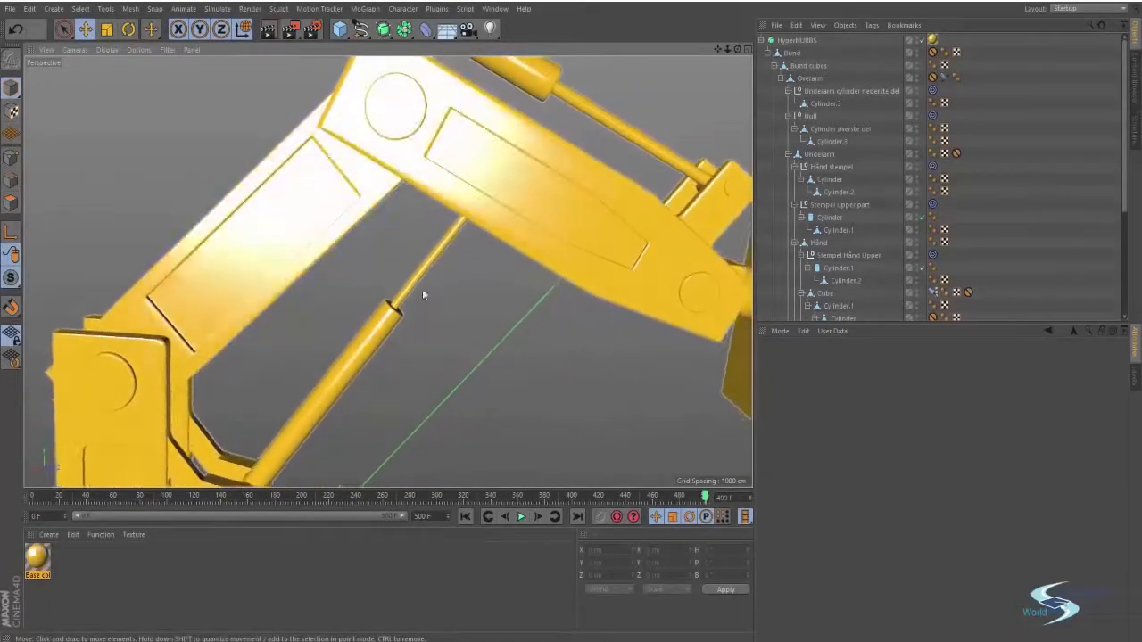
# Step: Select the lower hydraulic cylinder body, Cylinder.3, between the upright arm and the Underarm
pyautogui.click(384, 335)
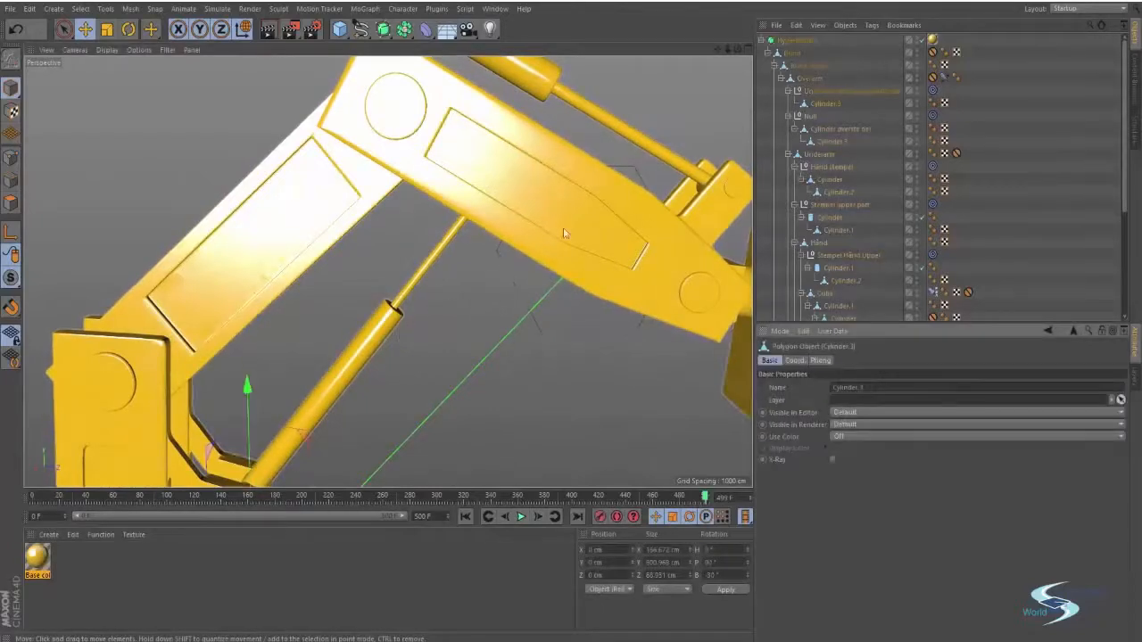
pyautogui.keyDown('alt'); pyautogui.moveTo(470, 239); pyautogui.dragTo(402, 330, button='right'); pyautogui.keyUp('alt')
pyautogui.keyDown('alt'); pyautogui.moveTo(401, 330); pyautogui.dragTo(466, 234, button='middle'); pyautogui.keyUp('alt')
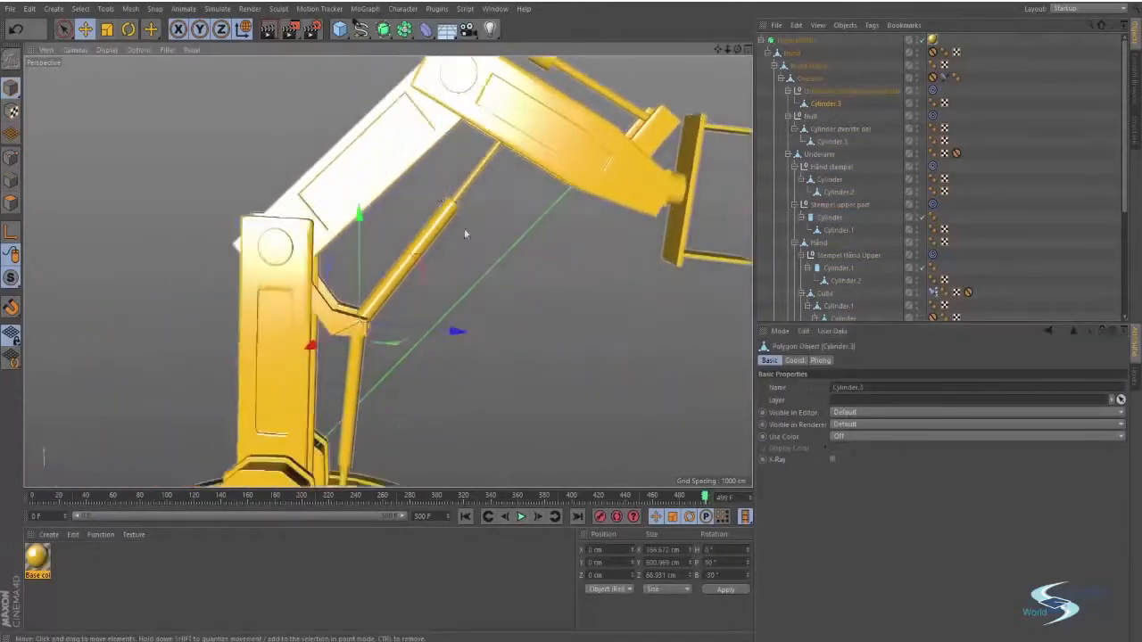
# Step: Clear the selection and examine the bump texture up close on the Underarm's side panel
pyautogui.click(461, 282)
pyautogui.keyDown('alt'); pyautogui.moveTo(461, 282); pyautogui.dragTo(405, 282); pyautogui.keyUp('alt')
pyautogui.keyDown('alt'); pyautogui.moveTo(469, 217); pyautogui.dragTo(495, 201, button='middle'); pyautogui.keyUp('alt')
pyautogui.keyDown('alt'); pyautogui.moveTo(612, 104); pyautogui.dragTo(749, 49, button='right'); pyautogui.keyUp('alt')
pyautogui.keyDown('alt'); pyautogui.moveTo(513, 183); pyautogui.dragTo(543, 140, button='right'); pyautogui.keyUp('alt')
pyautogui.keyDown('alt'); pyautogui.moveTo(543, 140); pyautogui.dragTo(322, 393); pyautogui.keyUp('alt')
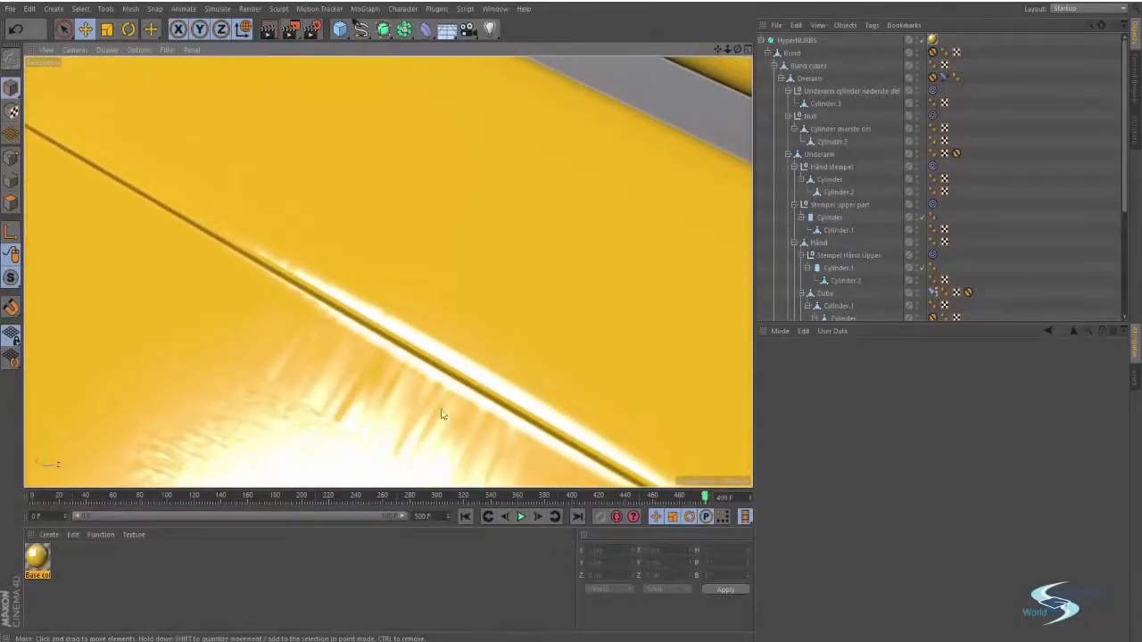
pyautogui.moveTo(309, 329)
pyautogui.keyDown('alt'); pyautogui.mouseDown()
pyautogui.moveTo(344, 401)
pyautogui.moveTo(324, 377)
pyautogui.moveTo(321, 326)
pyautogui.moveTo(309, 337)
pyautogui.moveTo(323, 331)
pyautogui.moveTo(318, 339)
pyautogui.mouseUp(); pyautogui.keyUp('alt')
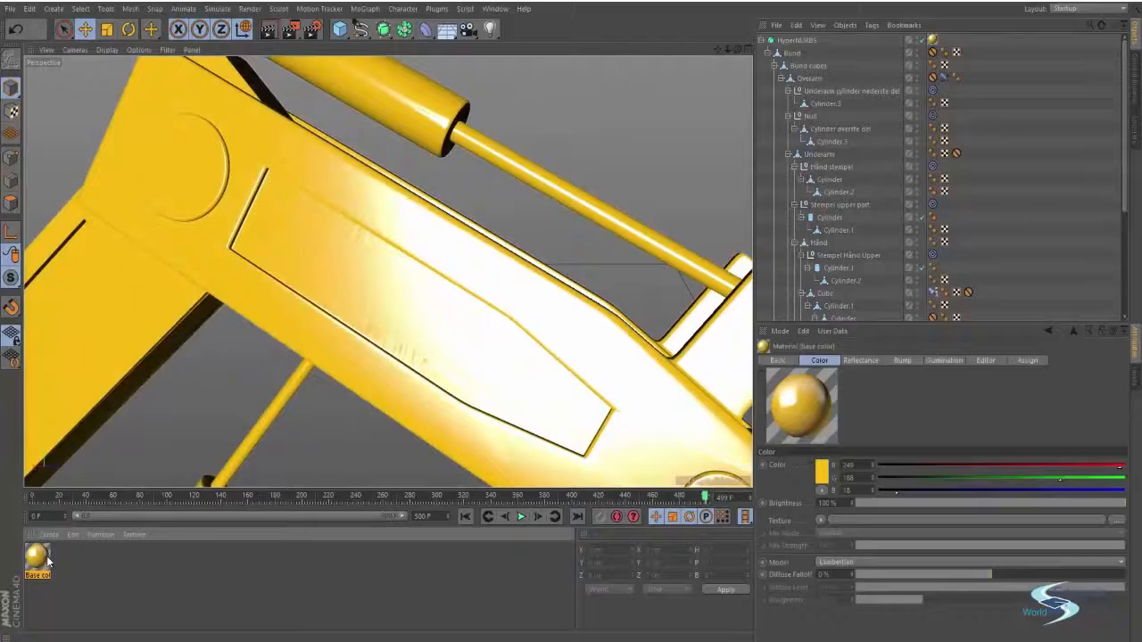
# Step: Check the Bump settings of the Base color material and examine the surface of the Underarm and upright arm
pyautogui.doubleClick(36, 557)
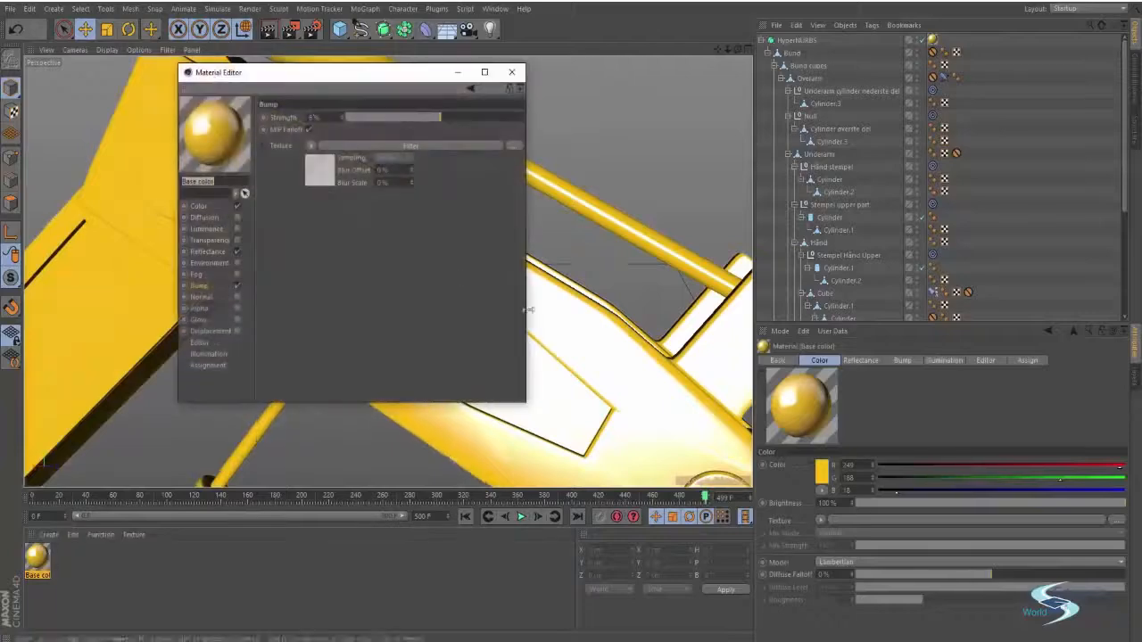
pyautogui.moveTo(331, 77); pyautogui.dragTo(626, 96)
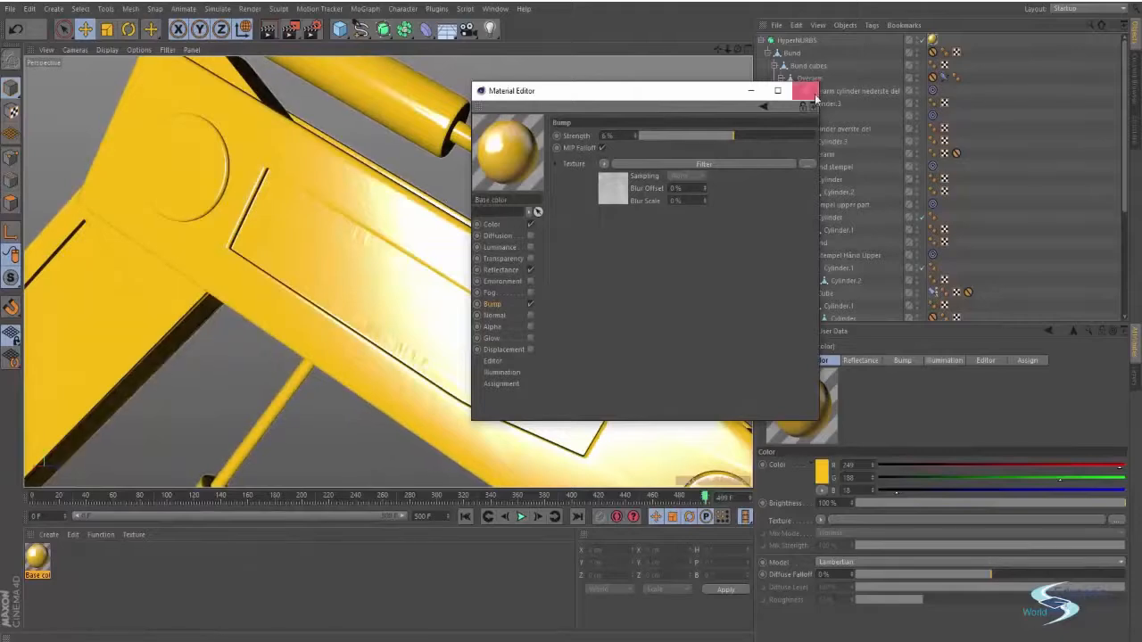
pyautogui.click(804, 91)
pyautogui.moveTo(444, 245)
pyautogui.keyDown('alt'); pyautogui.mouseDown()
pyautogui.moveTo(474, 228)
pyautogui.moveTo(463, 250)
pyautogui.mouseUp(); pyautogui.keyUp('alt')
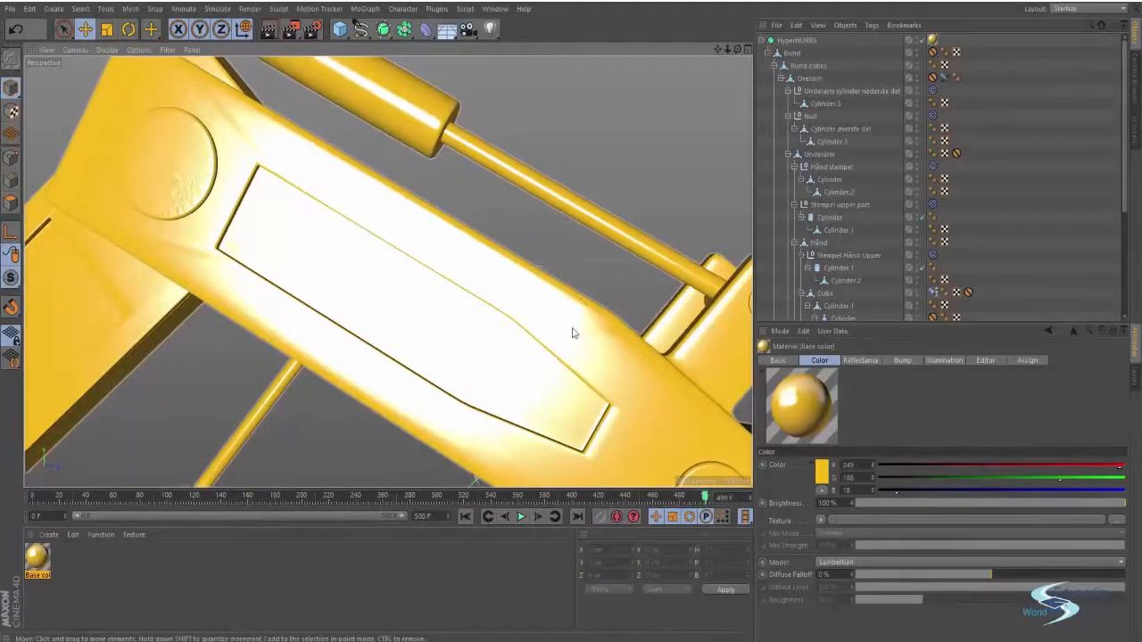
pyautogui.scroll(-6, 574, 333)
pyautogui.keyDown('alt'); pyautogui.moveTo(522, 326); pyautogui.dragTo(467, 270); pyautogui.keyUp('alt')
pyautogui.scroll(-3, 513, 190)
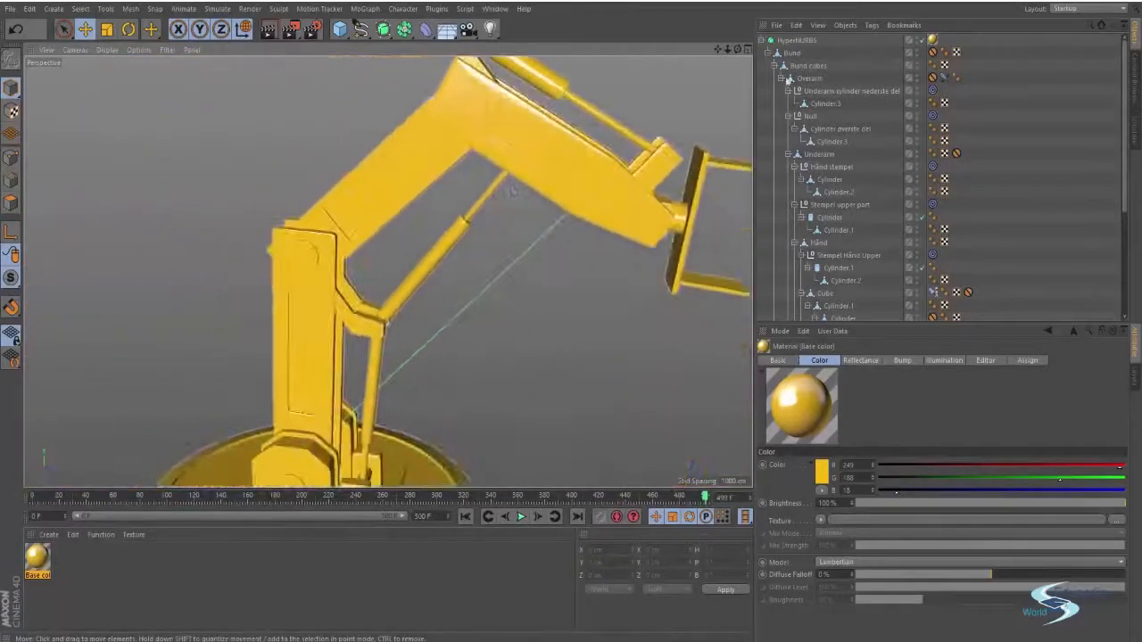
# Step: Set the projection of the HyperNURBS object's Base color texture tag to Cubic
pyautogui.click(933, 41)
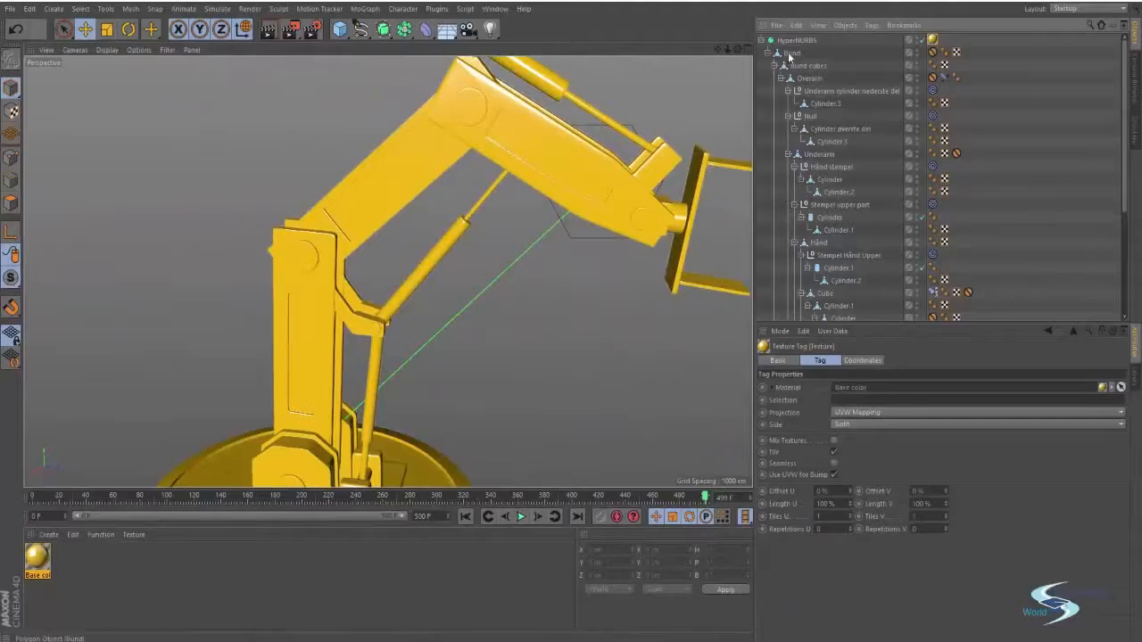
pyautogui.click(989, 78)
pyautogui.click(932, 41)
pyautogui.keyDown('alt'); pyautogui.moveTo(433, 224); pyautogui.dragTo(485, 201); pyautogui.keyUp('alt')
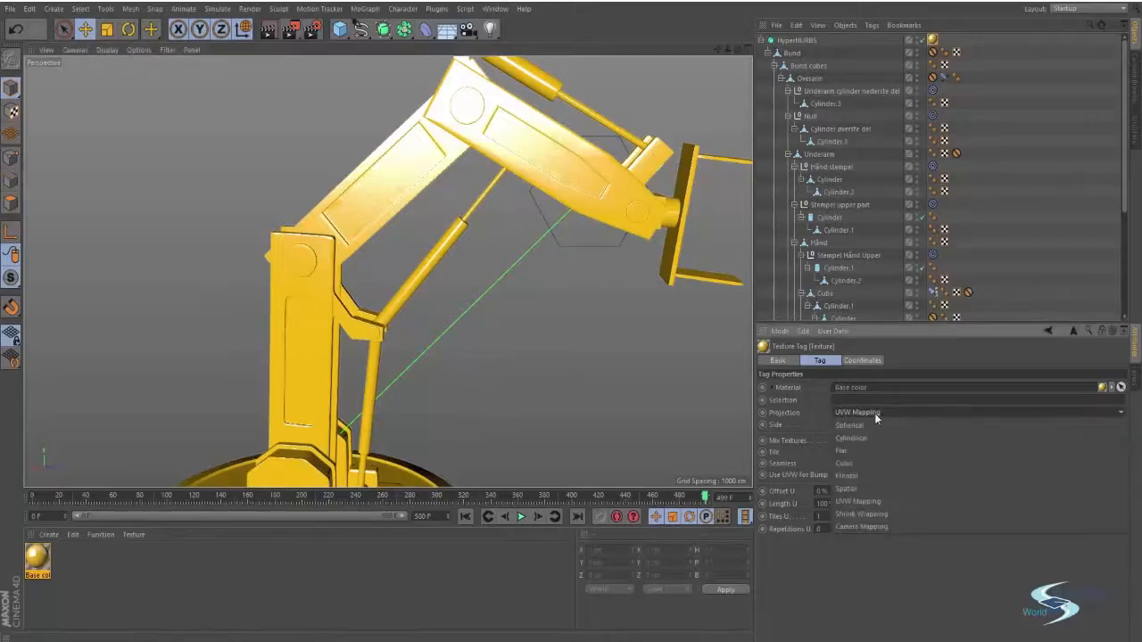
pyautogui.click(874, 413)
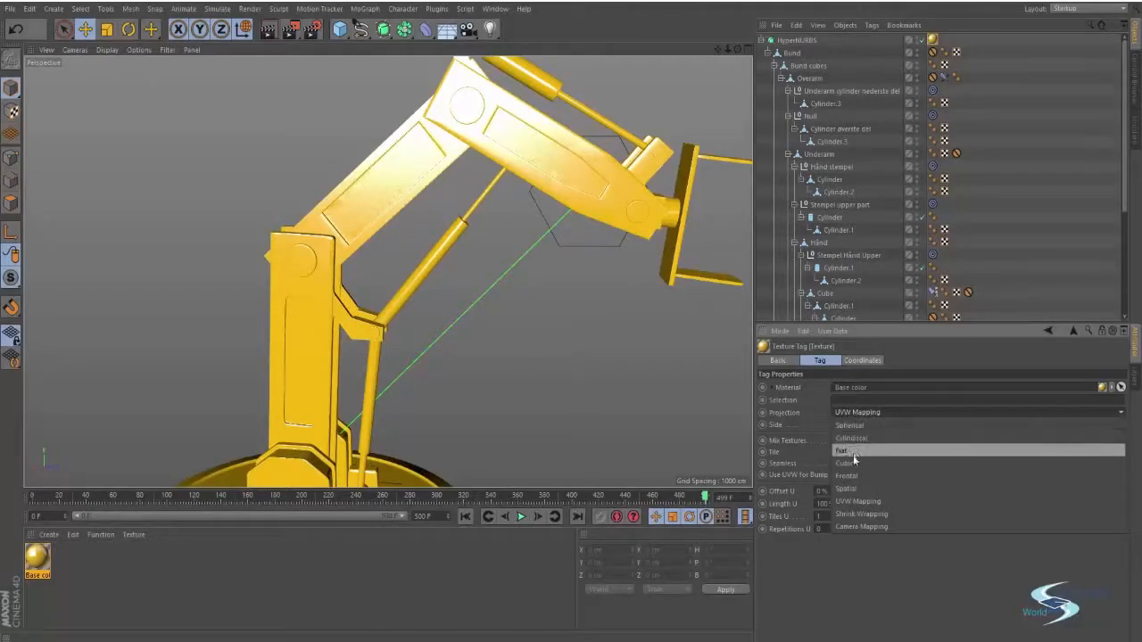
pyautogui.click(292, 274)
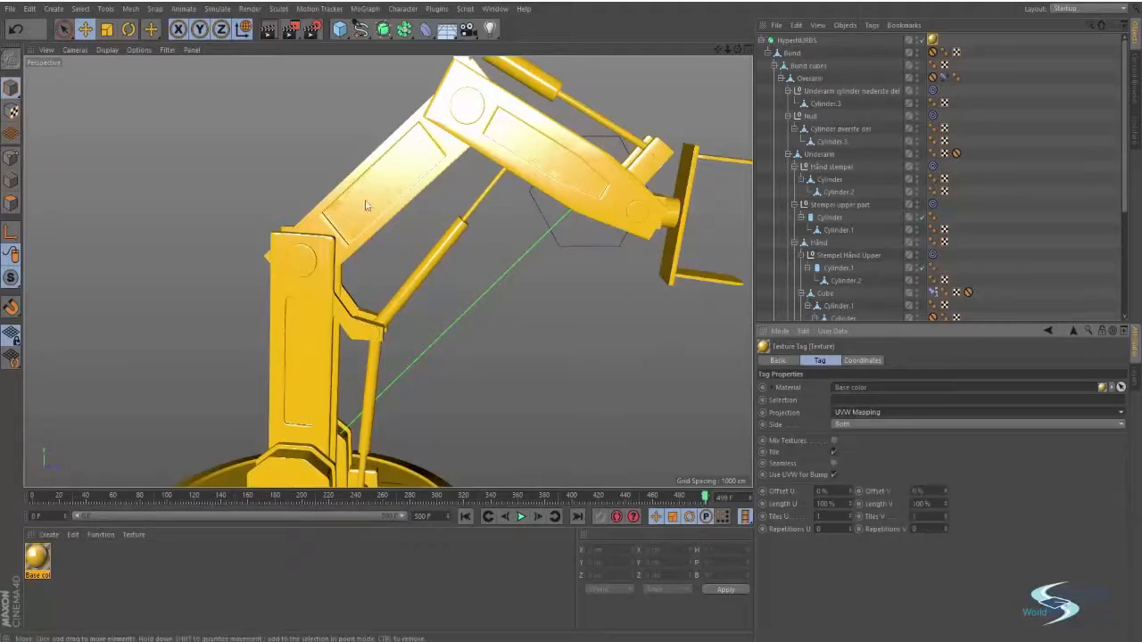
pyautogui.scroll(5, 571, 223)
pyautogui.scroll(-2, 557, 229)
pyautogui.keyDown('alt'); pyautogui.moveTo(558, 229); pyautogui.dragTo(471, 311, button='middle'); pyautogui.keyUp('alt')
pyautogui.keyDown('alt'); pyautogui.moveTo(473, 299); pyautogui.dragTo(554, 280); pyautogui.keyUp('alt')
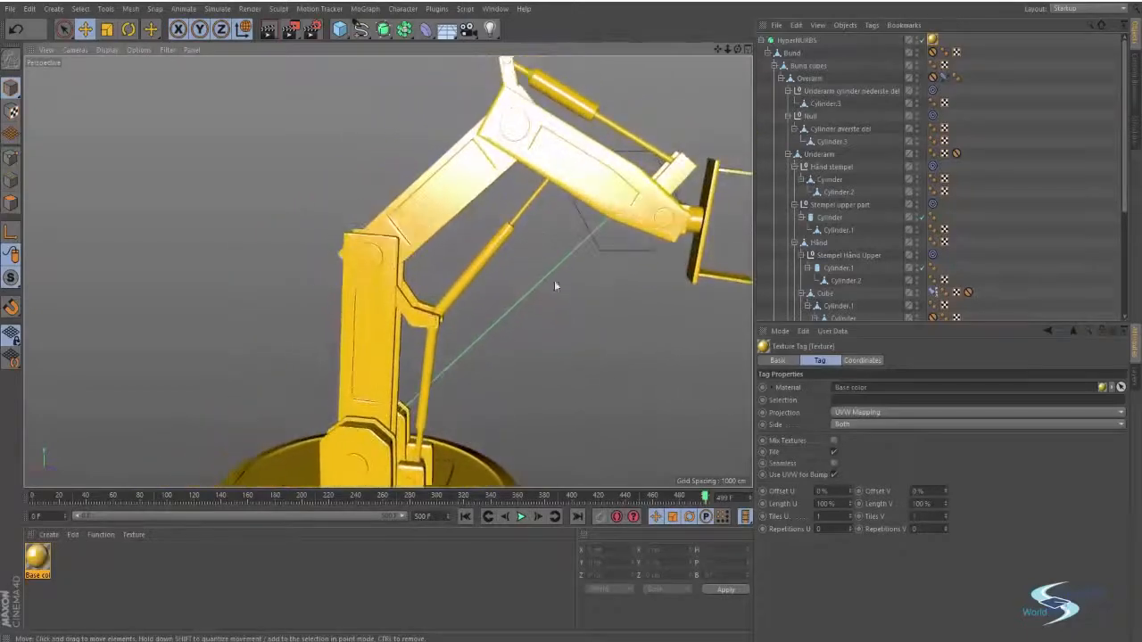
pyautogui.click(850, 413)
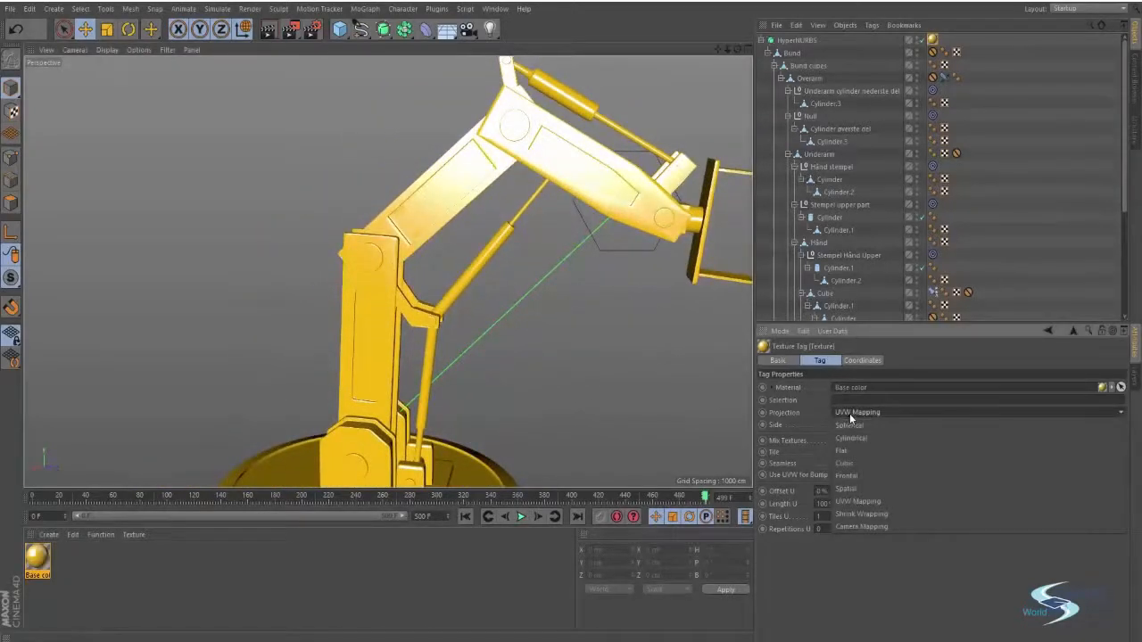
pyautogui.click(843, 464)
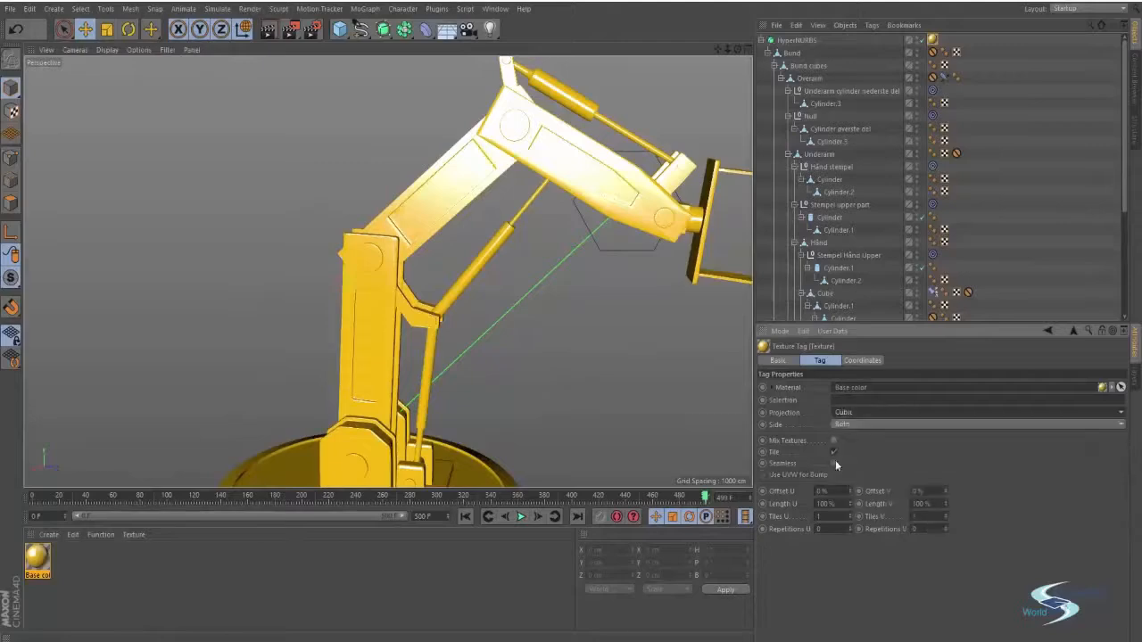
# Step: Compare the bump texture up close on the Underarm by switching the tag's projection to UVW Mapping and back to Cubic
pyautogui.keyDown('alt'); pyautogui.moveTo(613, 166); pyautogui.dragTo(661, 138, button='right'); pyautogui.keyUp('alt')
pyautogui.keyDown('alt'); pyautogui.moveTo(661, 138); pyautogui.dragTo(480, 253); pyautogui.keyUp('alt')
pyautogui.keyDown('alt'); pyautogui.moveTo(482, 250); pyautogui.dragTo(566, 189, button='right'); pyautogui.keyUp('alt')
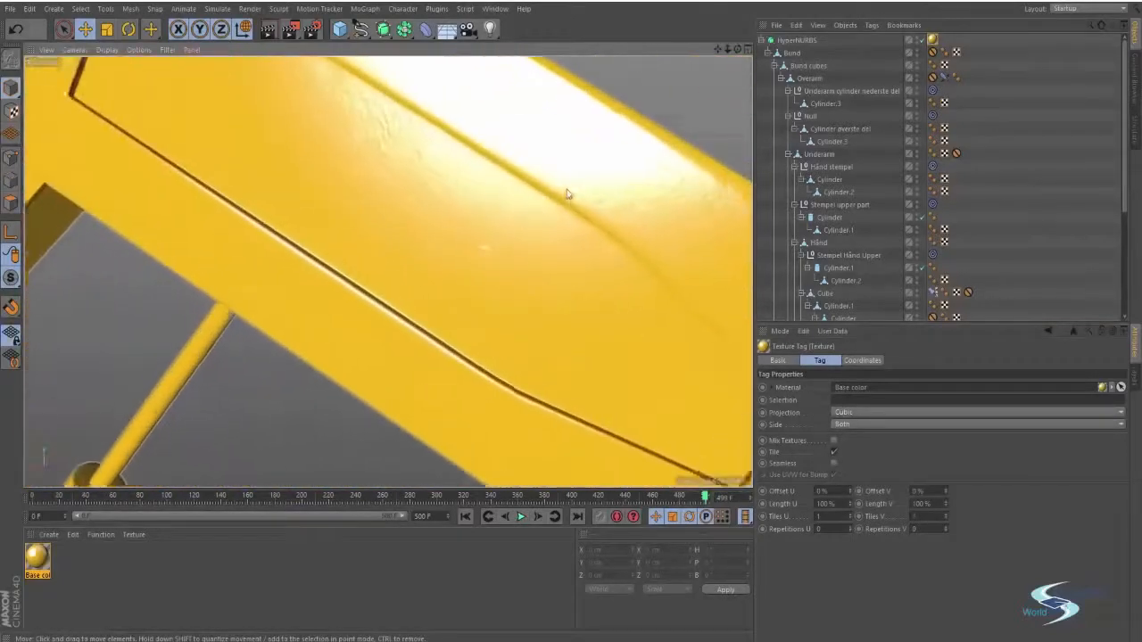
pyautogui.keyDown('alt'); pyautogui.moveTo(566, 193); pyautogui.dragTo(456, 359); pyautogui.keyUp('alt')
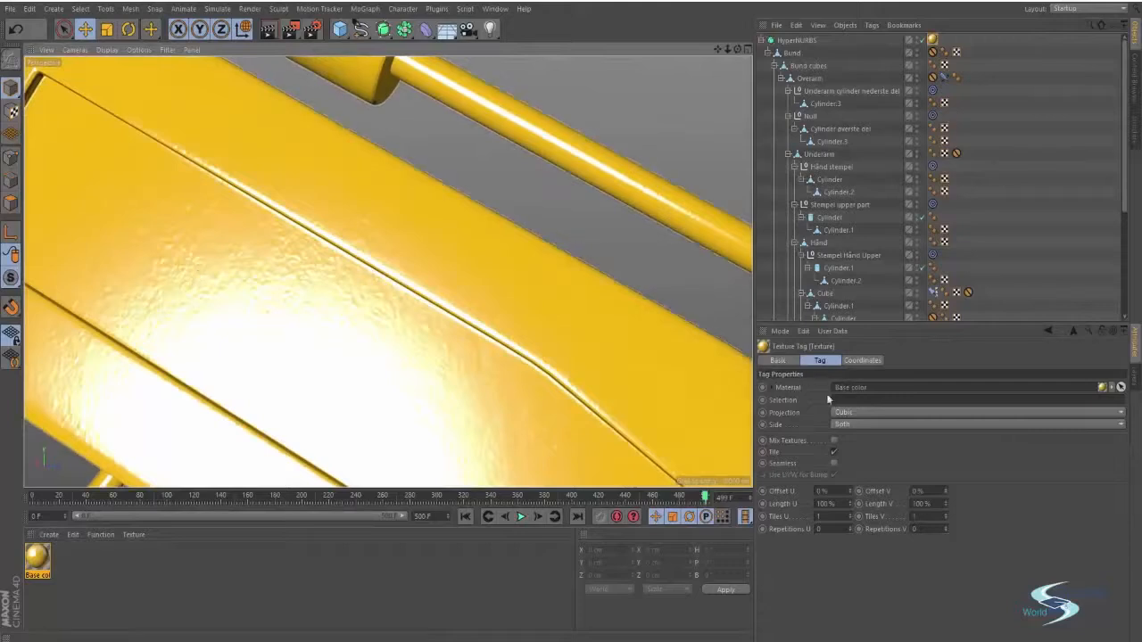
pyautogui.click(843, 413)
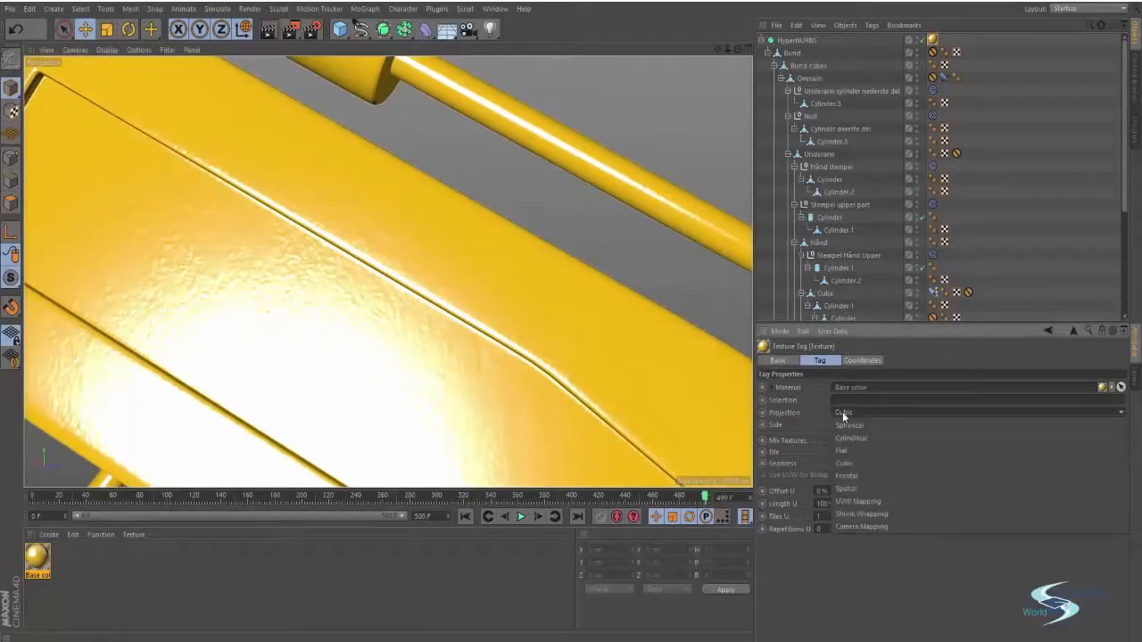
pyautogui.click(849, 501)
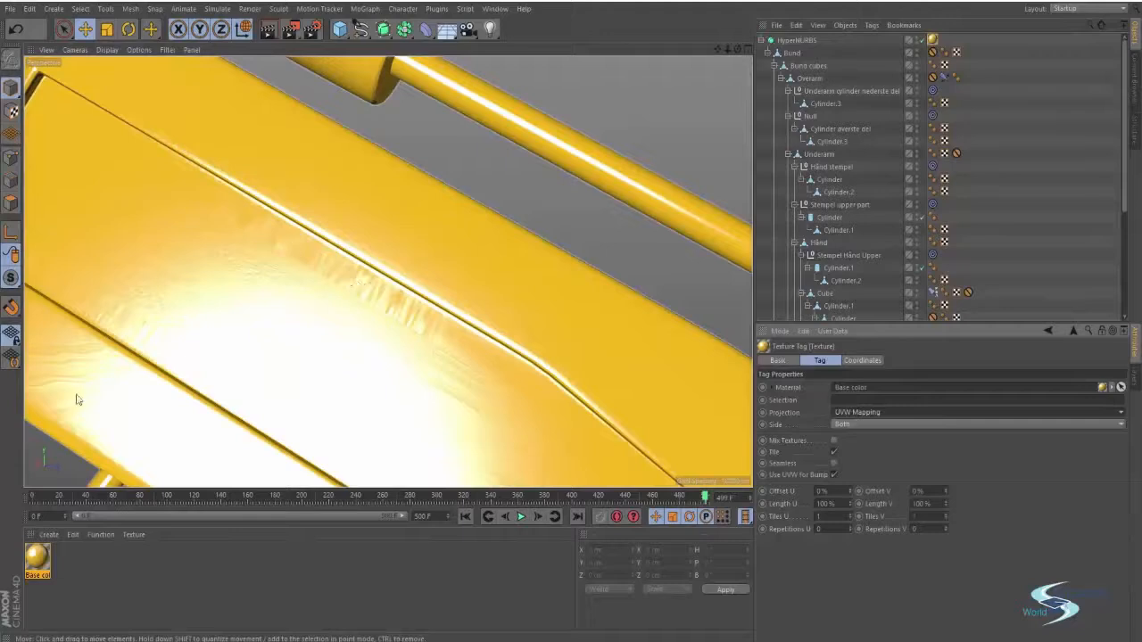
pyautogui.click(884, 411)
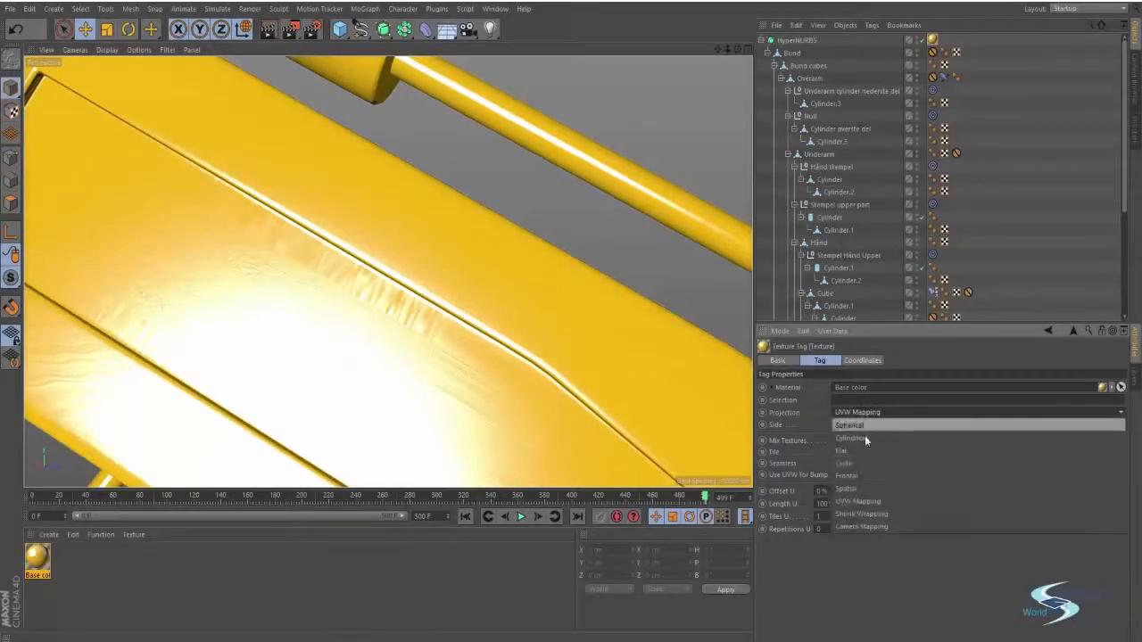
pyautogui.click(851, 463)
pyautogui.keyDown('alt'); pyautogui.moveTo(275, 260); pyautogui.dragTo(475, 352); pyautogui.keyUp('alt')
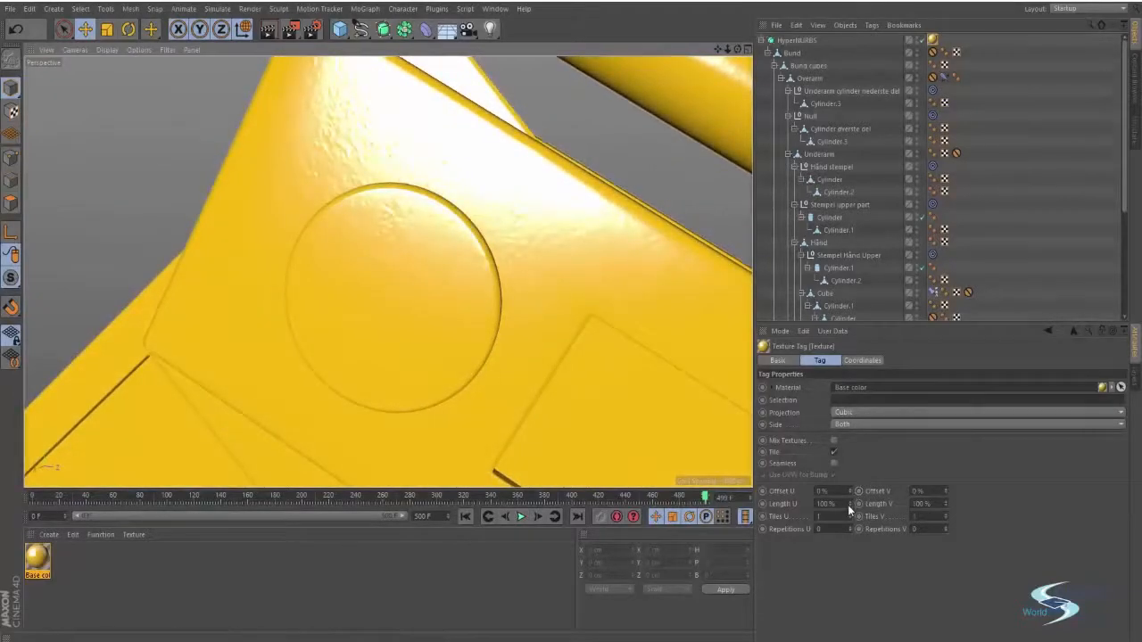
# Step: Set the Base color texture tag's Length U to 200 %
pyautogui.moveTo(849, 505); pyautogui.dragTo(851, 498)
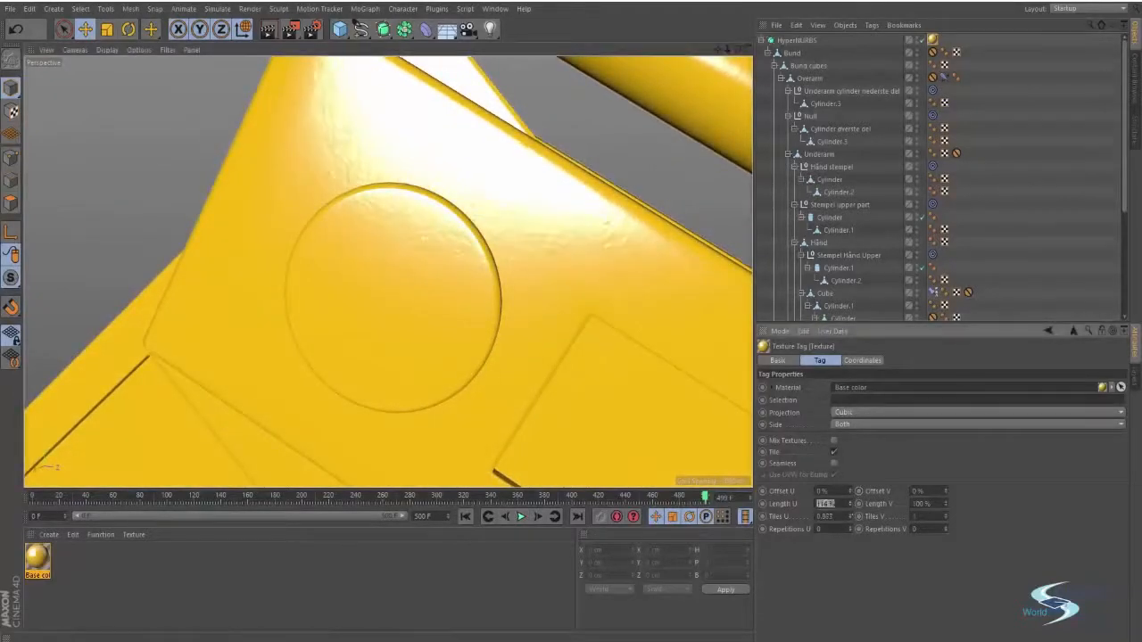
pyautogui.press('BackSpace')
pyautogui.doubleClick(841, 506)
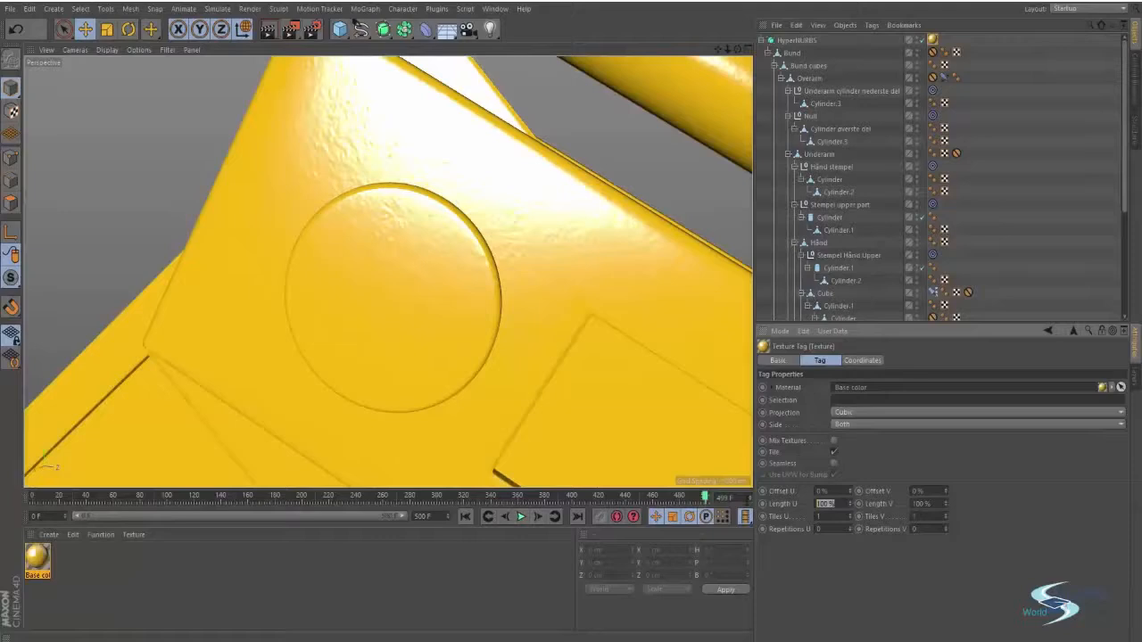
pyautogui.write('200')
pyautogui.press('Tab')
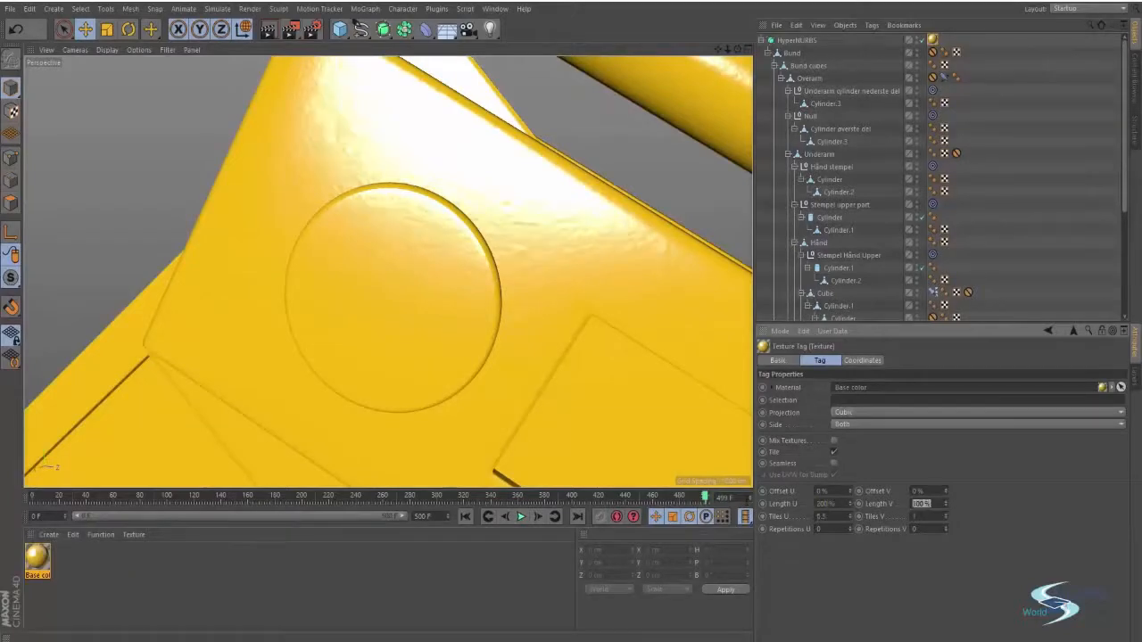
# Step: Try a Length V of 500 % on the Base color texture tag and view the upper arm joint
pyautogui.write('200')
pyautogui.press('Return')
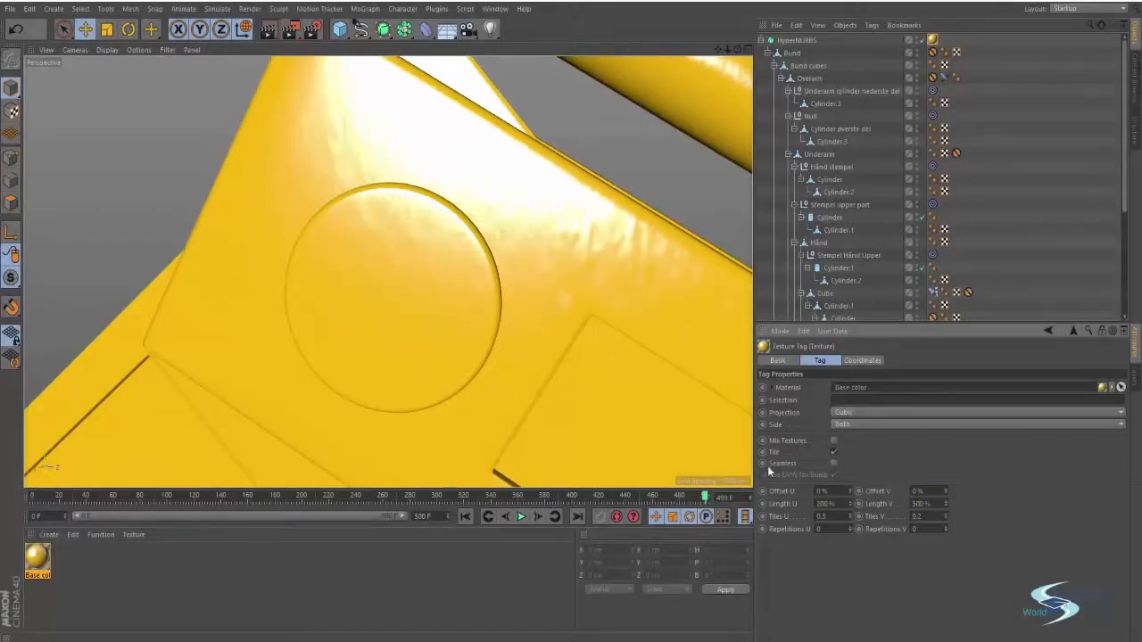
pyautogui.keyDown('alt'); pyautogui.moveTo(546, 341); pyautogui.dragTo(500, 379); pyautogui.keyUp('alt')
# Step: Set the Base color texture tag's Length V to 200 % and check the bump around the upper arm joint
pyautogui.moveTo(930, 504); pyautogui.dragTo(861, 499)
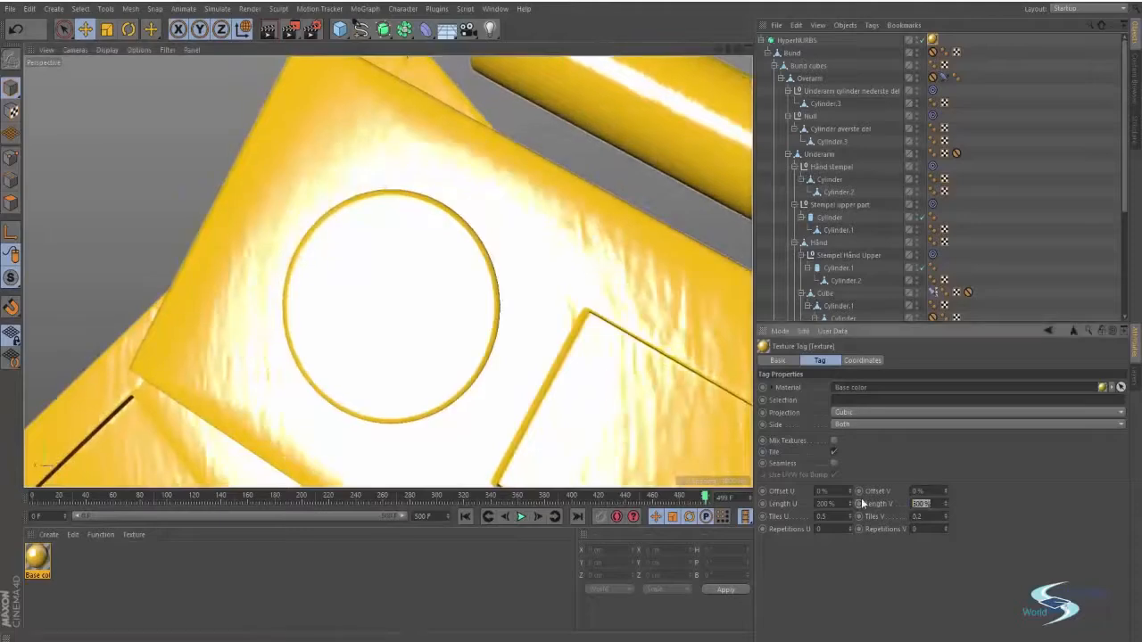
pyautogui.write('200')
pyautogui.press('Return')
pyautogui.keyDown('alt'); pyautogui.moveTo(500, 384); pyautogui.dragTo(398, 382); pyautogui.keyUp('alt')
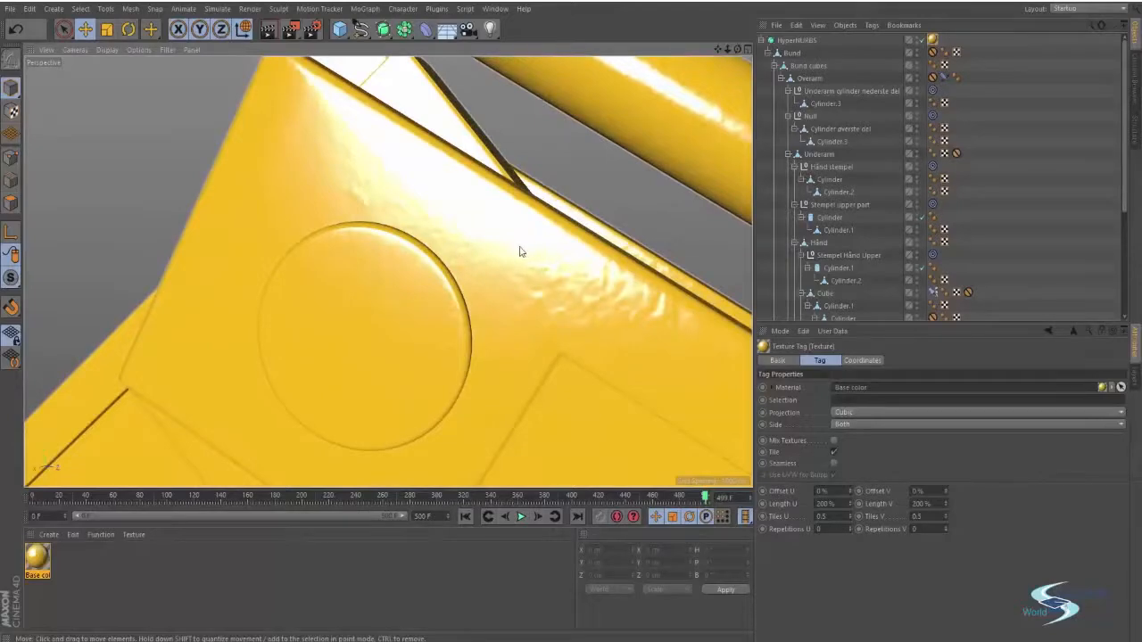
pyautogui.keyDown('alt'); pyautogui.moveTo(521, 252); pyautogui.dragTo(536, 205); pyautogui.keyUp('alt')
pyautogui.click(534, 211)
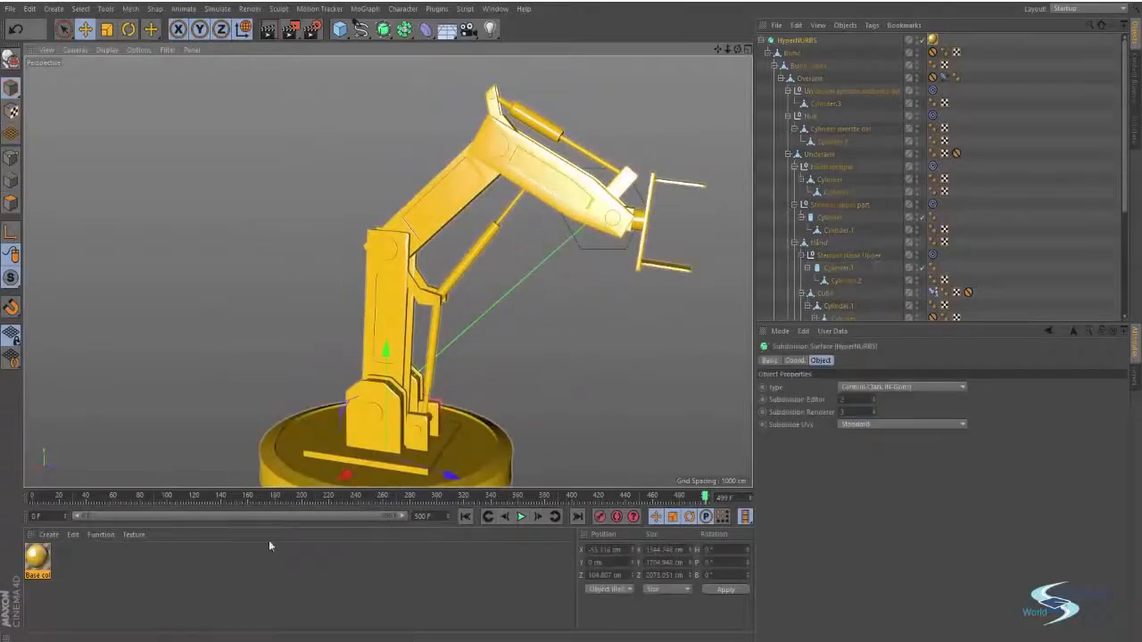
# Step: Set the Base color material's Bump strength to 5 % and review the surface over the whole robot arm
pyautogui.doubleClick(34, 559)
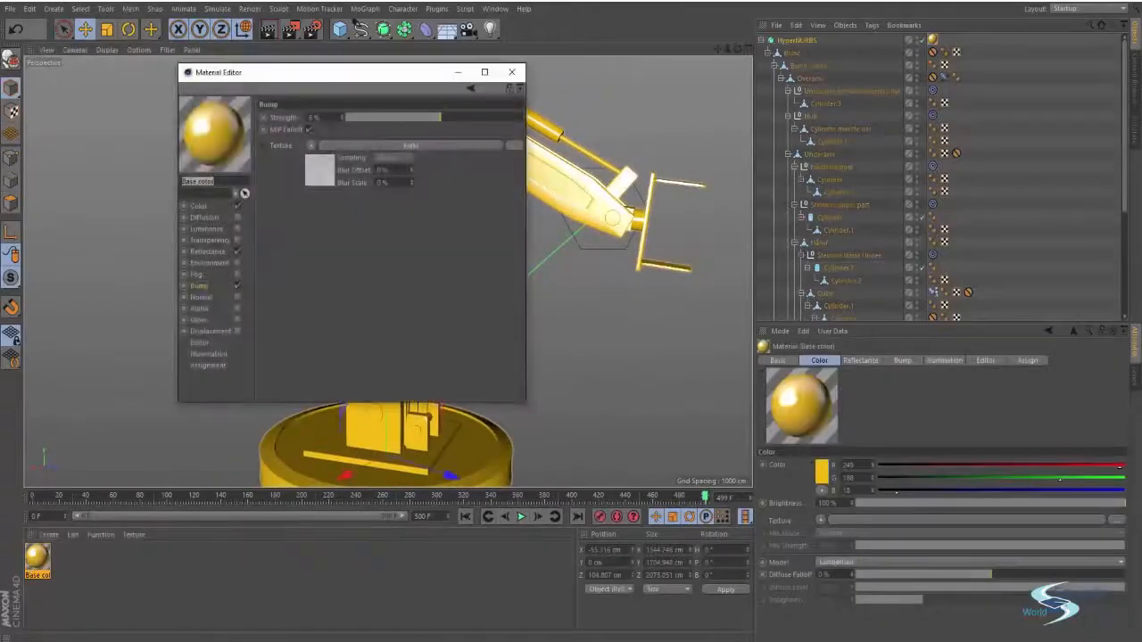
pyautogui.write('5')
pyautogui.press('Return')
pyautogui.click(511, 73)
pyautogui.click(581, 247)
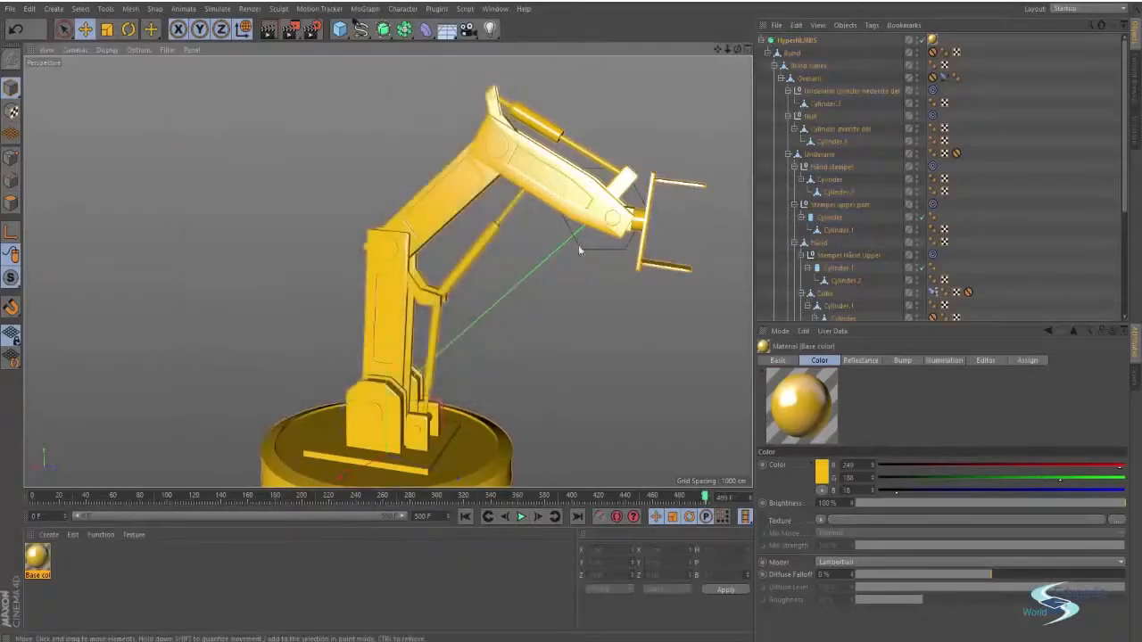
pyautogui.keyDown('alt'); pyautogui.moveTo(567, 194); pyautogui.dragTo(470, 289); pyautogui.keyUp('alt')
pyautogui.keyDown('alt'); pyautogui.moveTo(508, 150); pyautogui.dragTo(671, 114, button='right'); pyautogui.keyUp('alt')
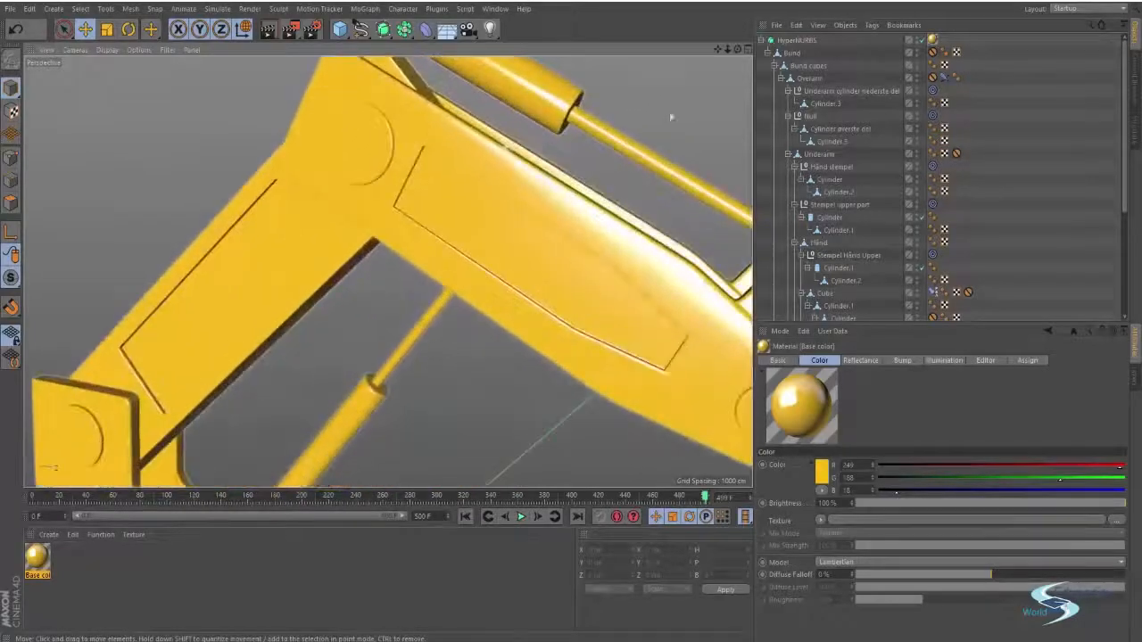
pyautogui.keyDown('alt'); pyautogui.moveTo(377, 154); pyautogui.dragTo(332, 234, button='right'); pyautogui.keyUp('alt')
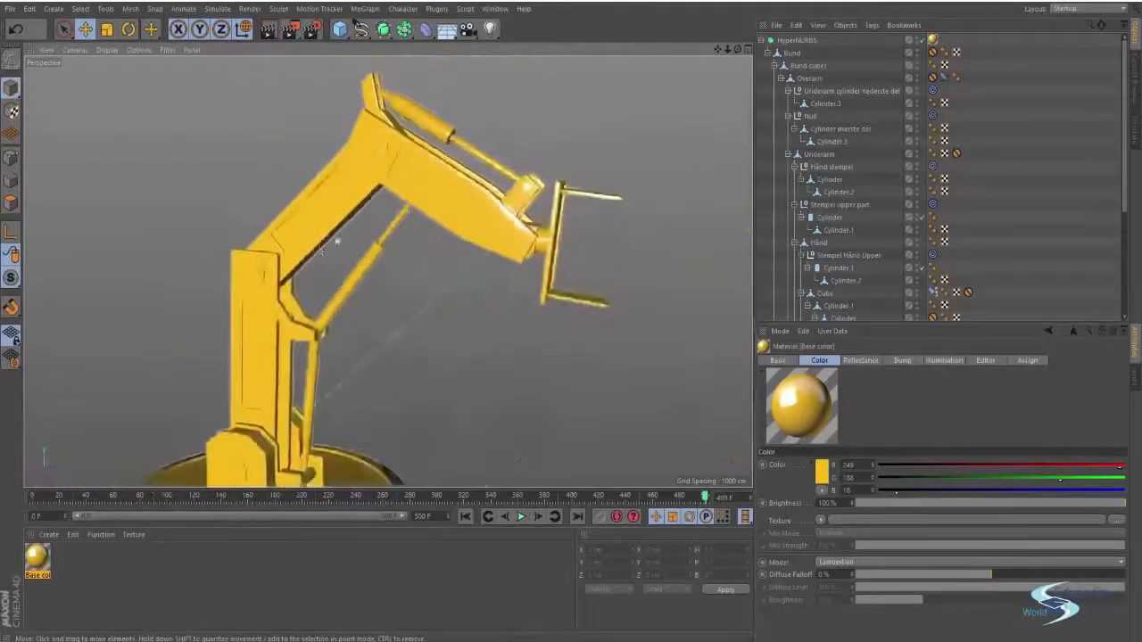
pyautogui.keyDown('alt'); pyautogui.moveTo(334, 237); pyautogui.dragTo(454, 180, button='middle'); pyautogui.keyUp('alt')
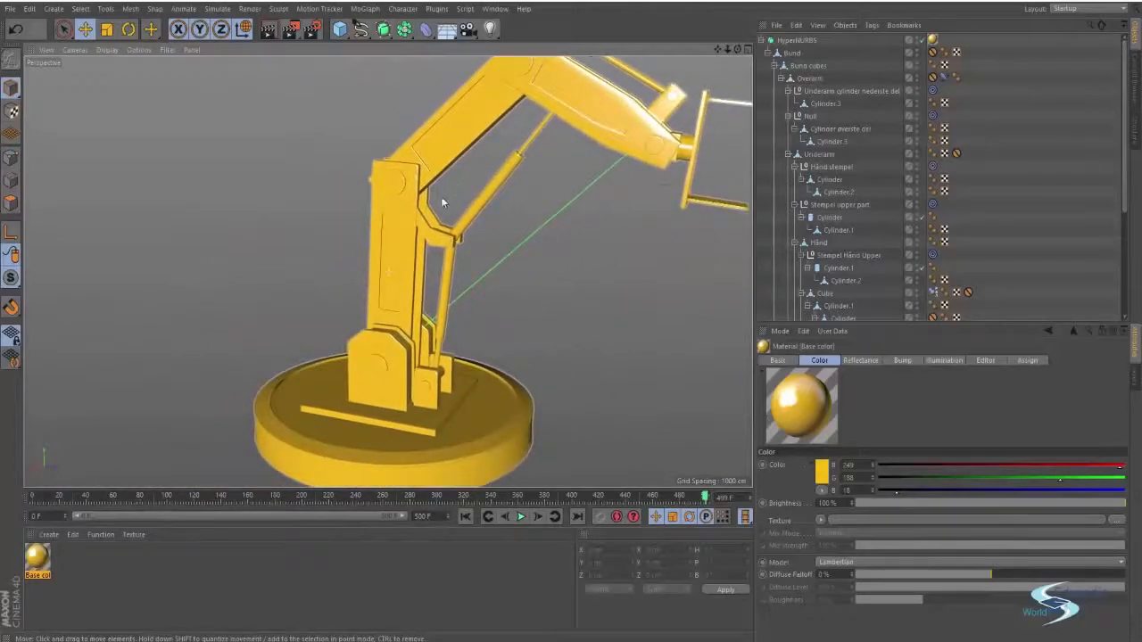
pyautogui.keyDown('alt'); pyautogui.moveTo(441, 196); pyautogui.dragTo(505, 101); pyautogui.keyUp('alt')
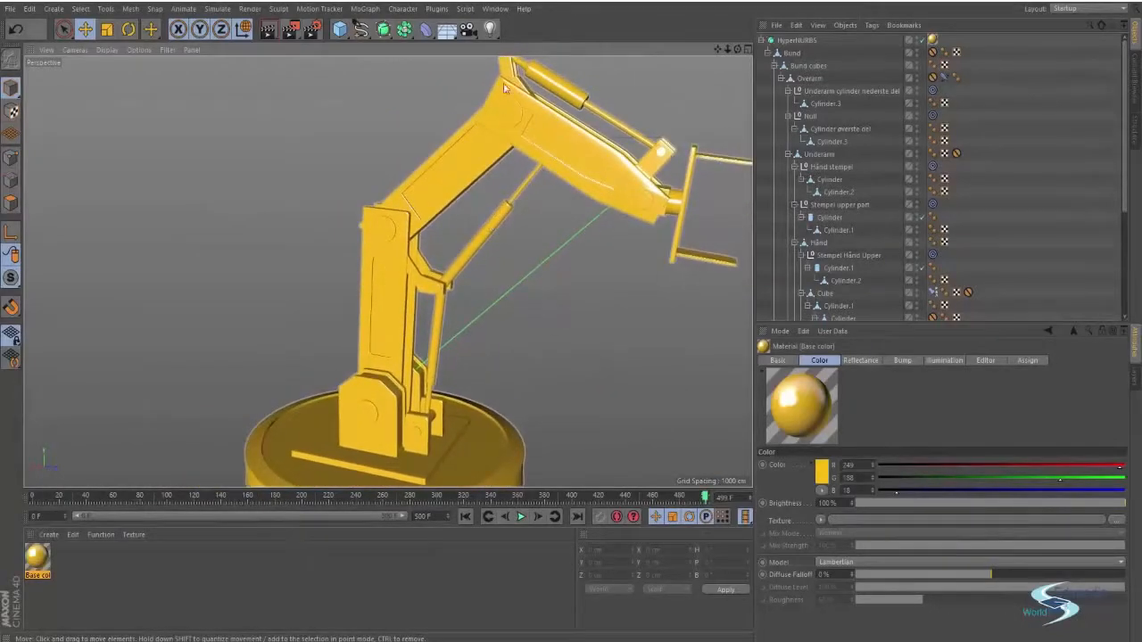
# Step: Try the Color Table, HSV and Enhanced Color Table displays for the Base color material's color, and return to RGB
pyautogui.click(824, 471)
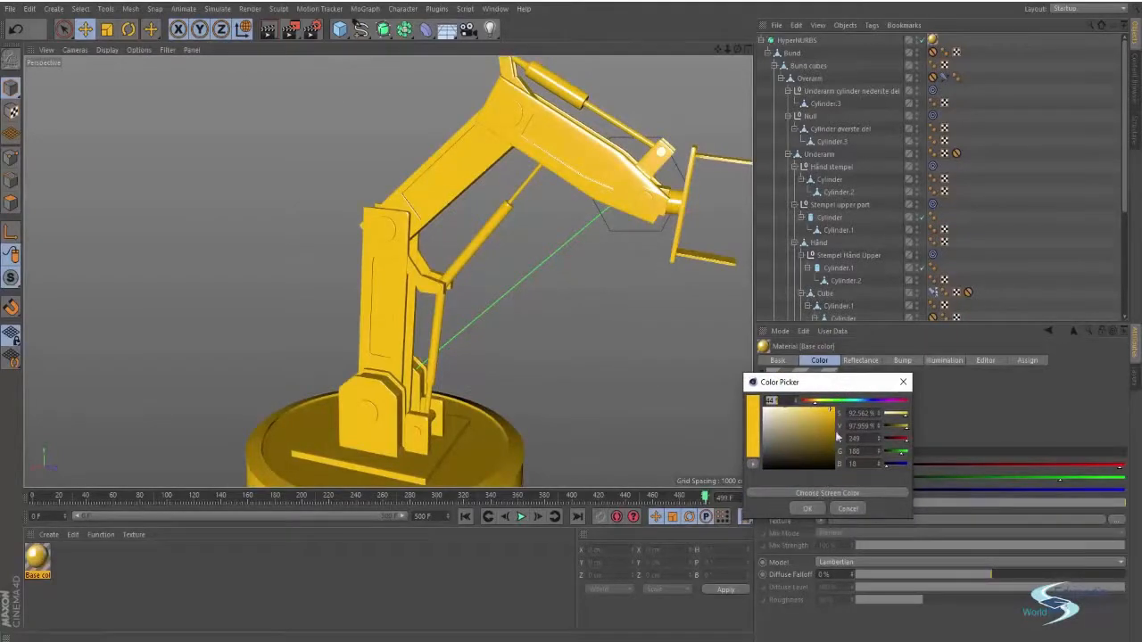
pyautogui.click(847, 509)
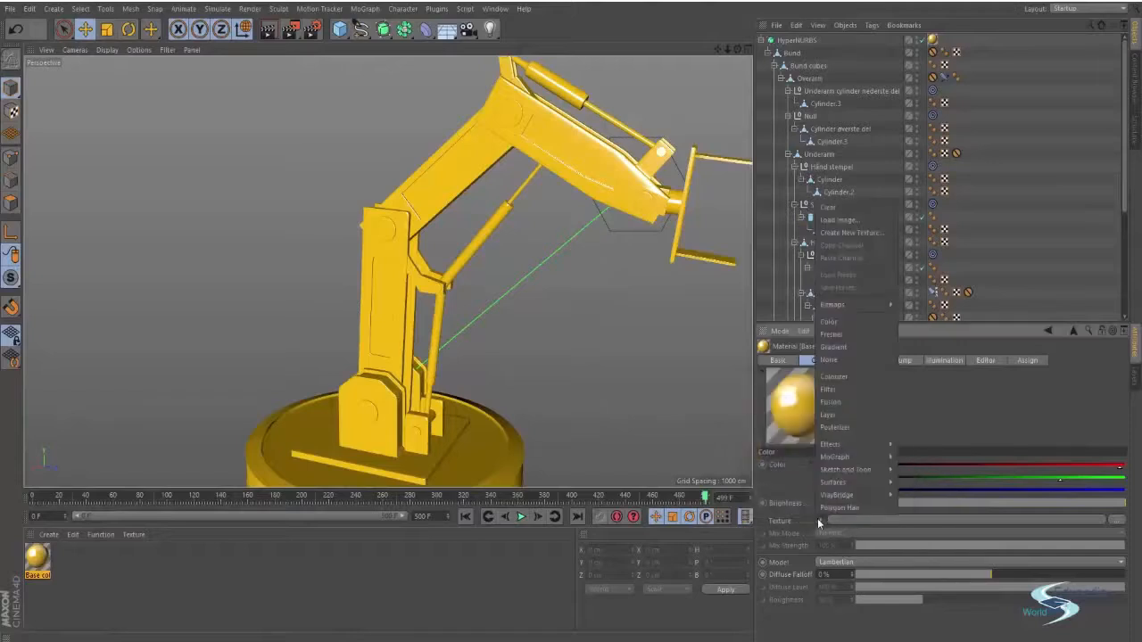
pyautogui.click(822, 490)
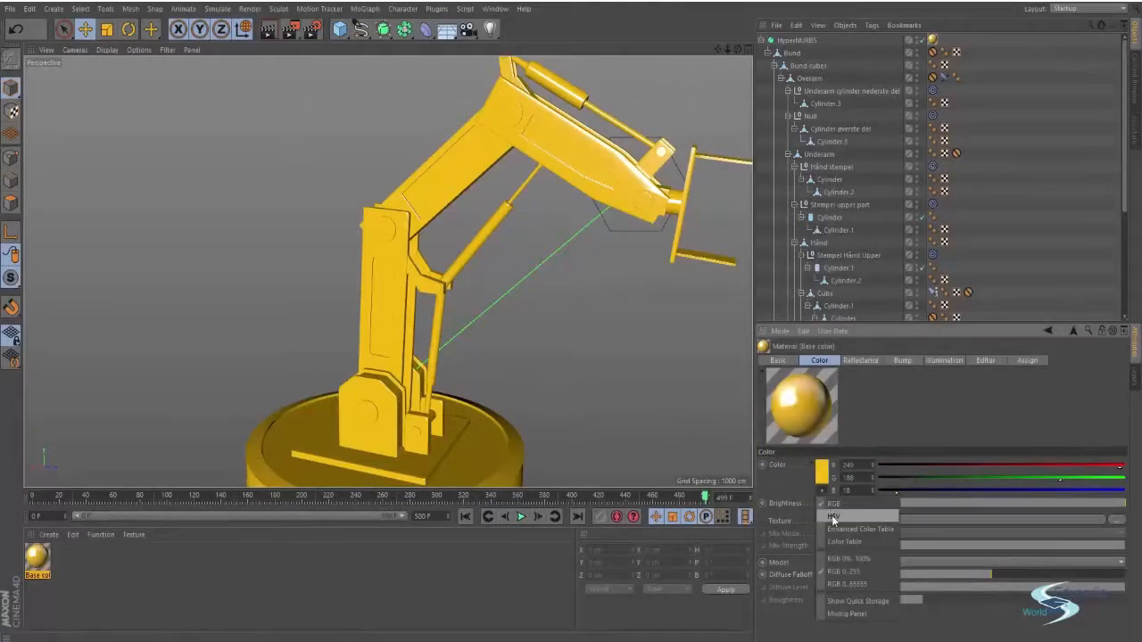
pyautogui.click(830, 540)
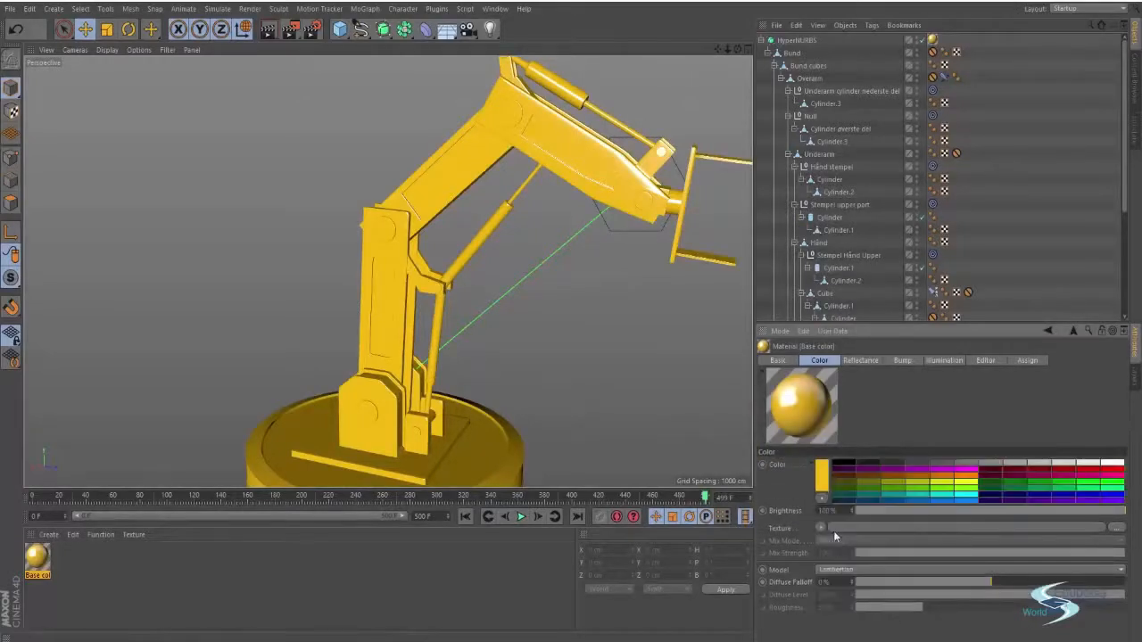
pyautogui.click(824, 499)
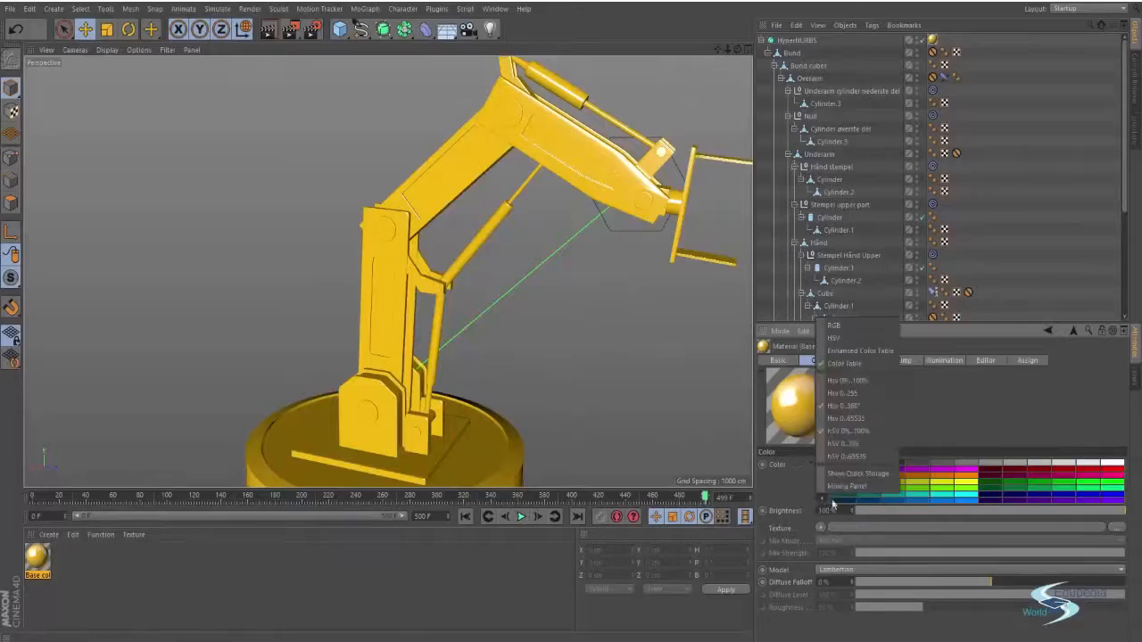
pyautogui.click(834, 338)
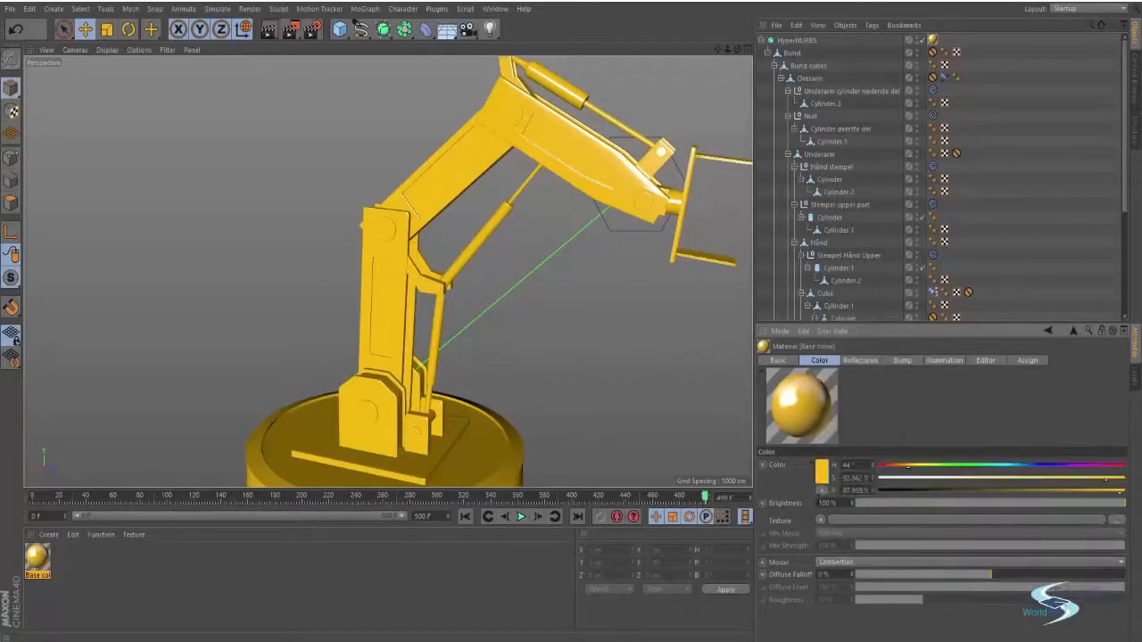
pyautogui.click(822, 497)
pyautogui.click(835, 356)
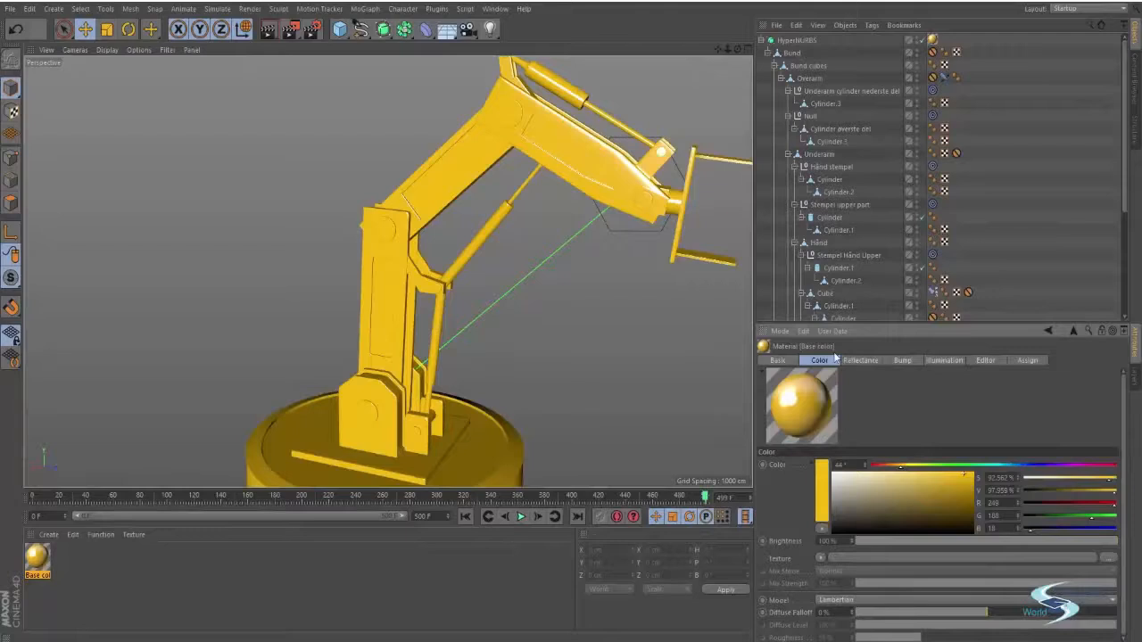
pyautogui.click(824, 531)
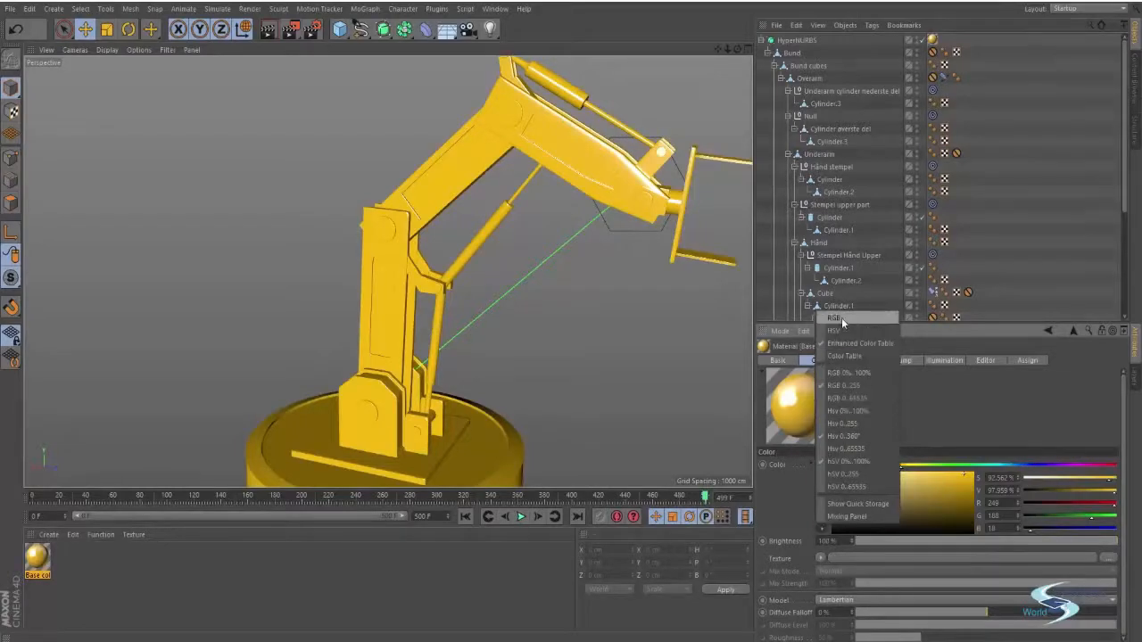
pyautogui.click(841, 317)
# Step: Switch the color display of the Base color material to HSV
pyautogui.click(821, 489)
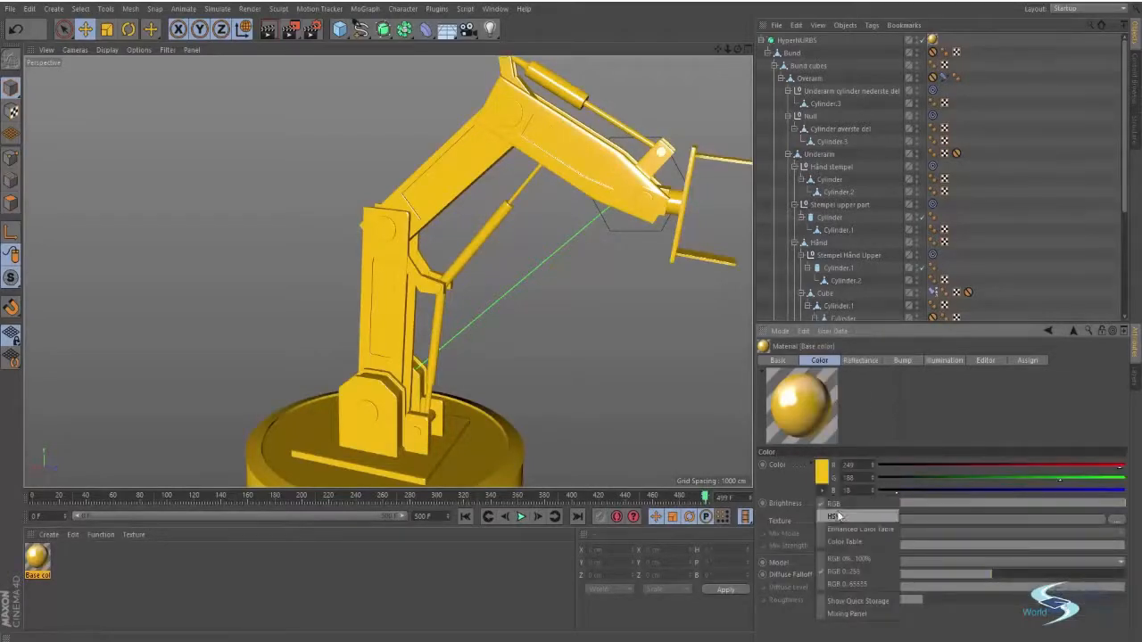
pyautogui.click(836, 515)
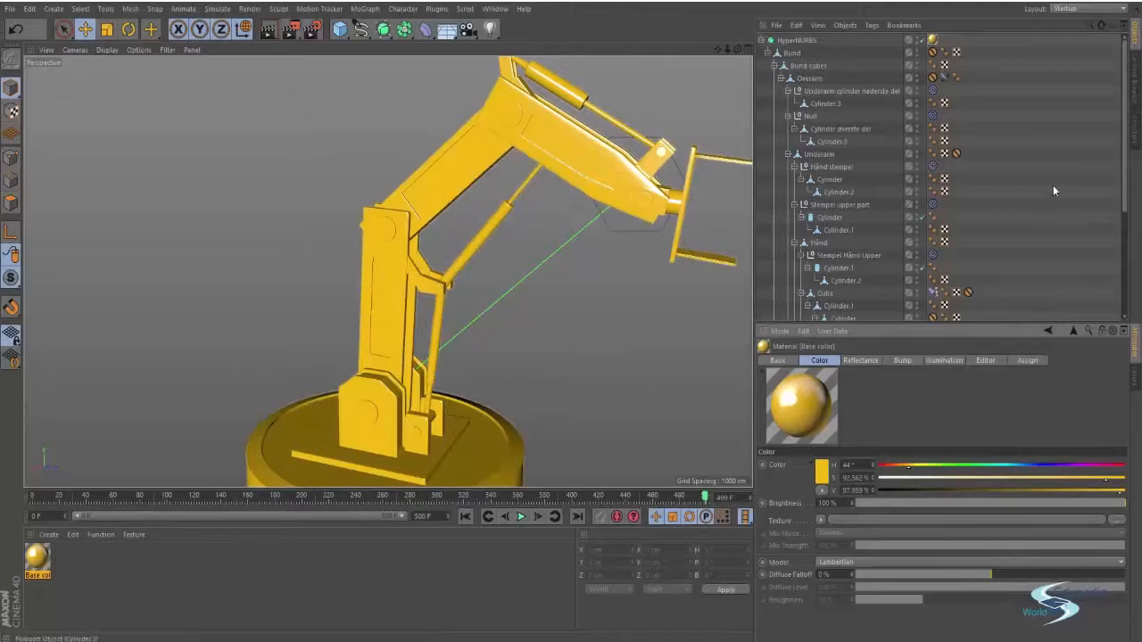
pyautogui.keyDown('alt'); pyautogui.moveTo(512, 308); pyautogui.dragTo(442, 295); pyautogui.keyUp('alt')
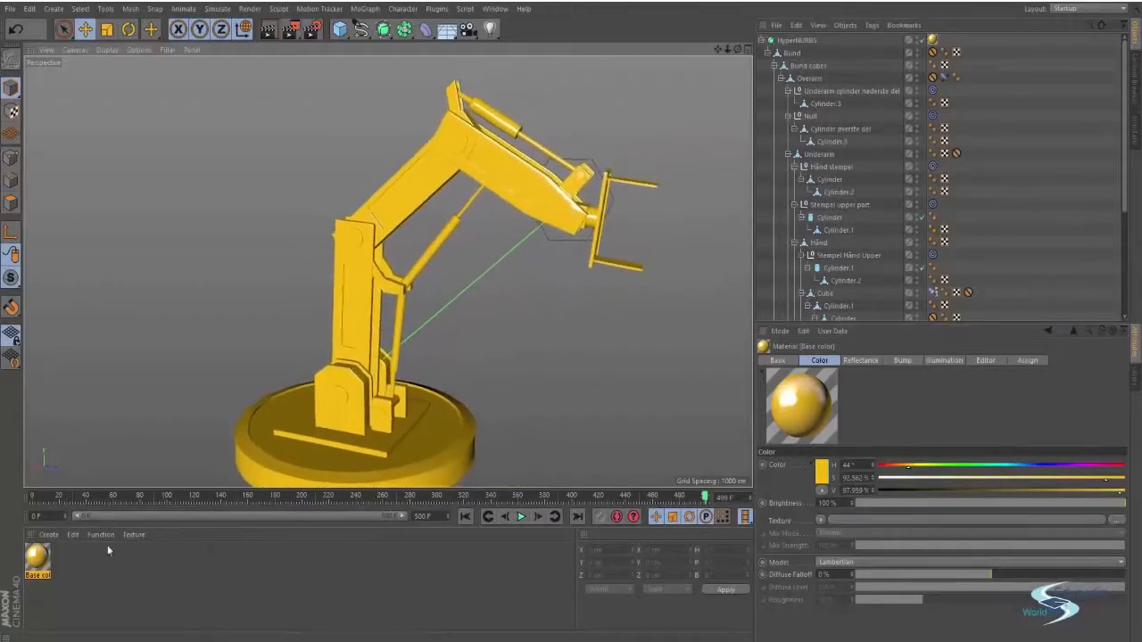
# Step: Create a new material and name it Piston base
pyautogui.doubleClick(70, 566)
pyautogui.doubleClick(40, 560)
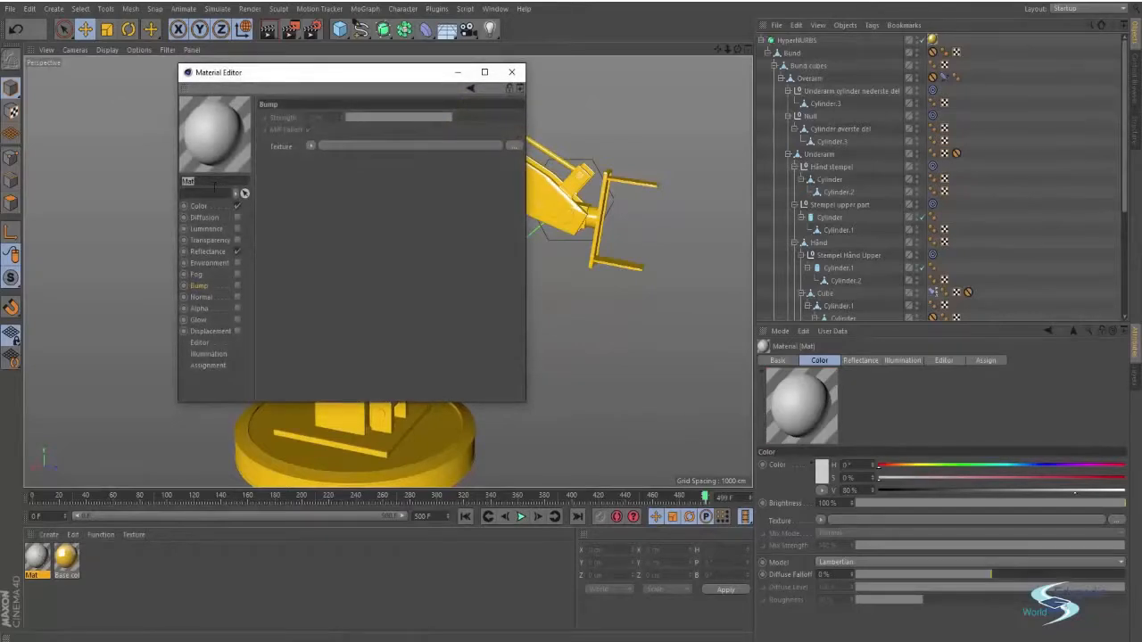
pyautogui.click(378, 194)
pyautogui.moveTo(280, 74); pyautogui.dragTo(525, 103)
pyautogui.click(459, 207)
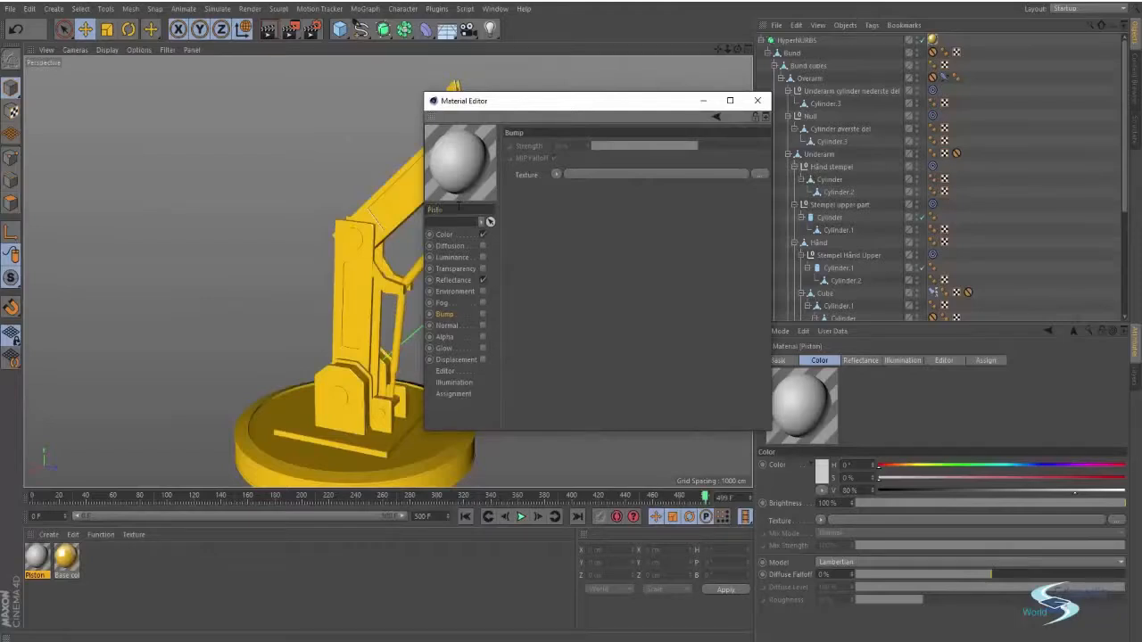
# Step: Set the Piston base material's color to a dark blue with hue 215°, saturation 66.116 % and value 22.449 %
pyautogui.click(454, 237)
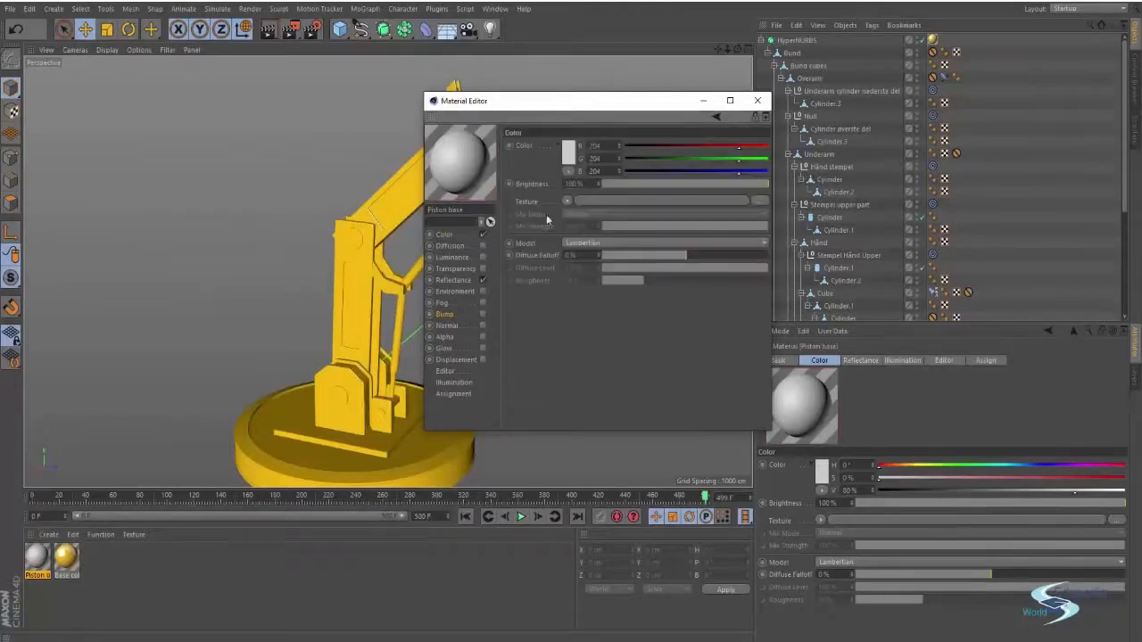
pyautogui.click(571, 161)
pyautogui.click(607, 111)
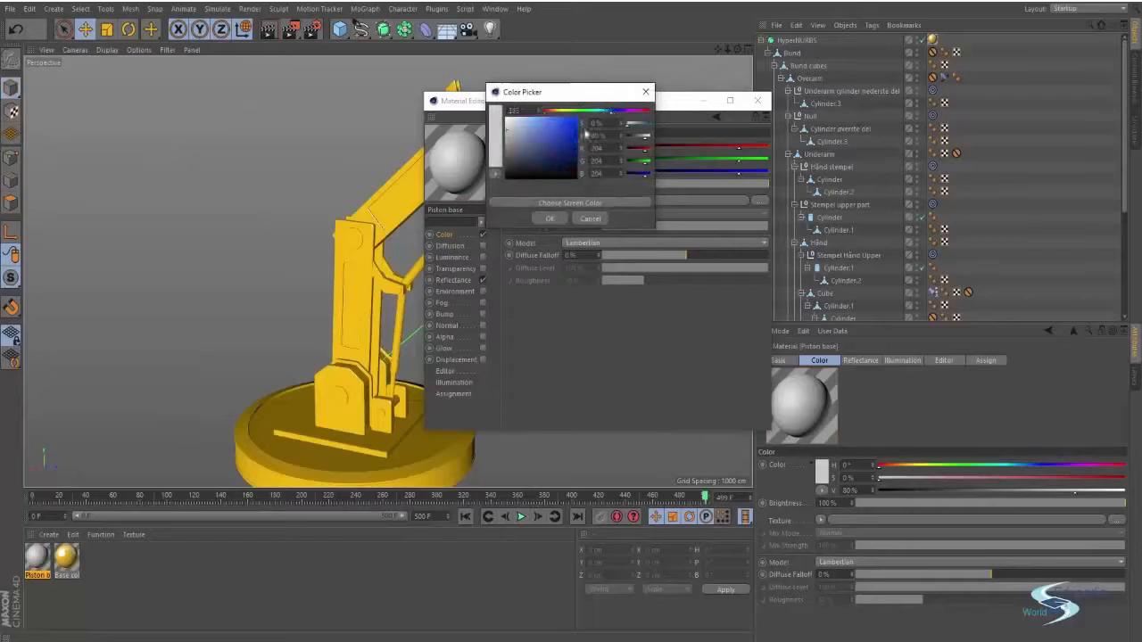
pyautogui.click(553, 165)
pyautogui.moveTo(552, 165); pyautogui.dragTo(557, 167)
pyautogui.moveTo(611, 114); pyautogui.dragTo(609, 116)
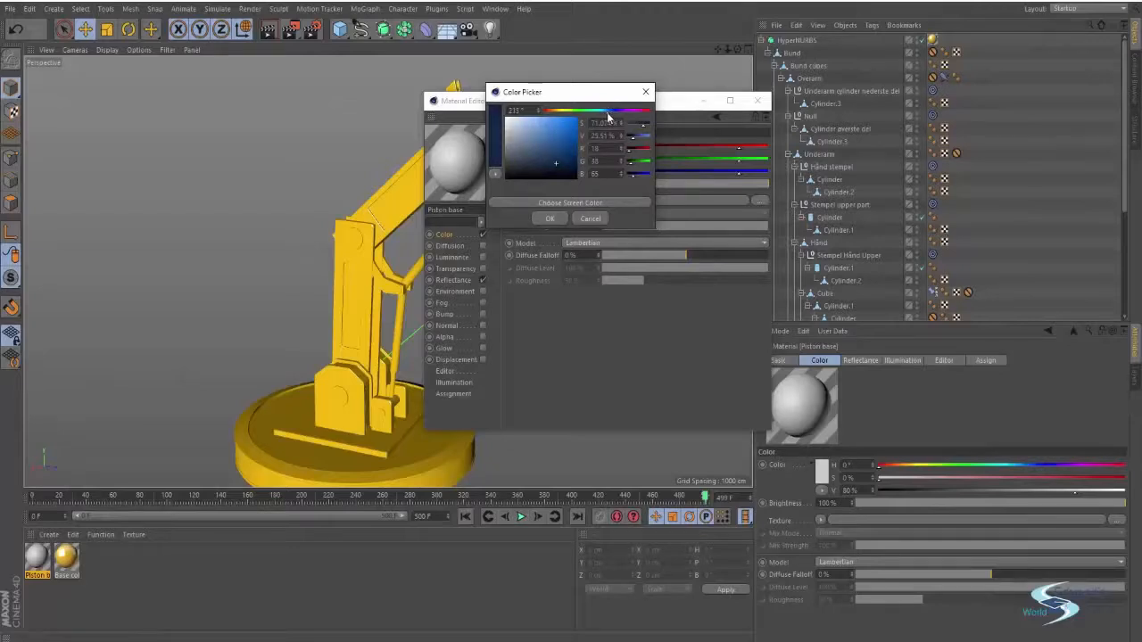
pyautogui.click(552, 167)
pyautogui.click(549, 218)
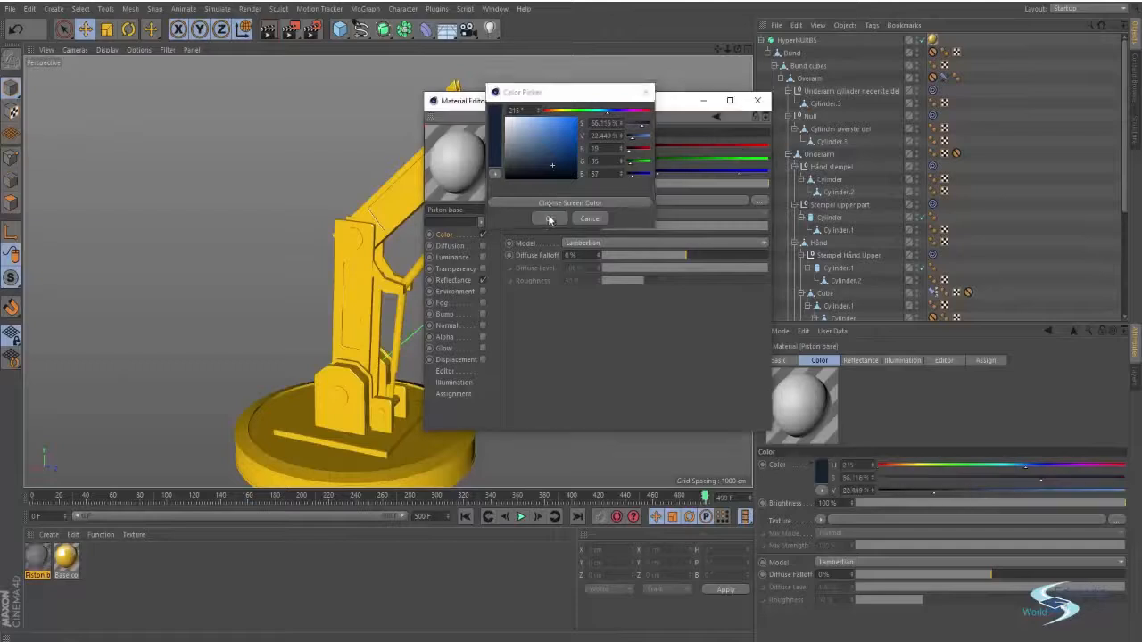
# Step: Compare the Beckmann, GGX, Phong and Ward types for the Piston base material's Default Specular layer and settle on GGX
pyautogui.click(455, 282)
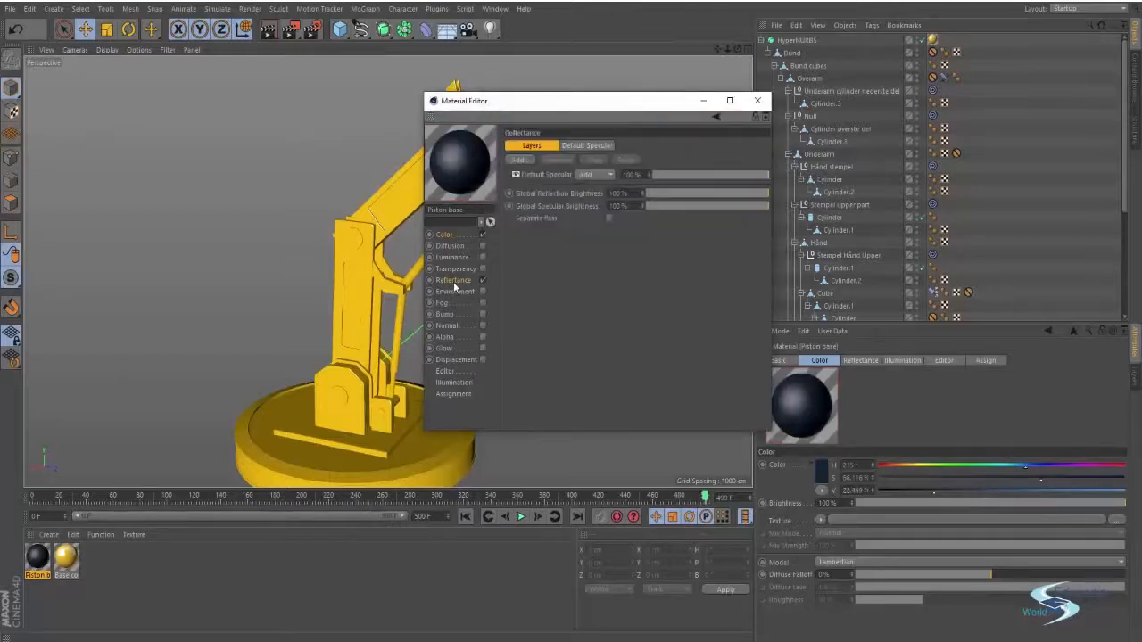
pyautogui.click(578, 146)
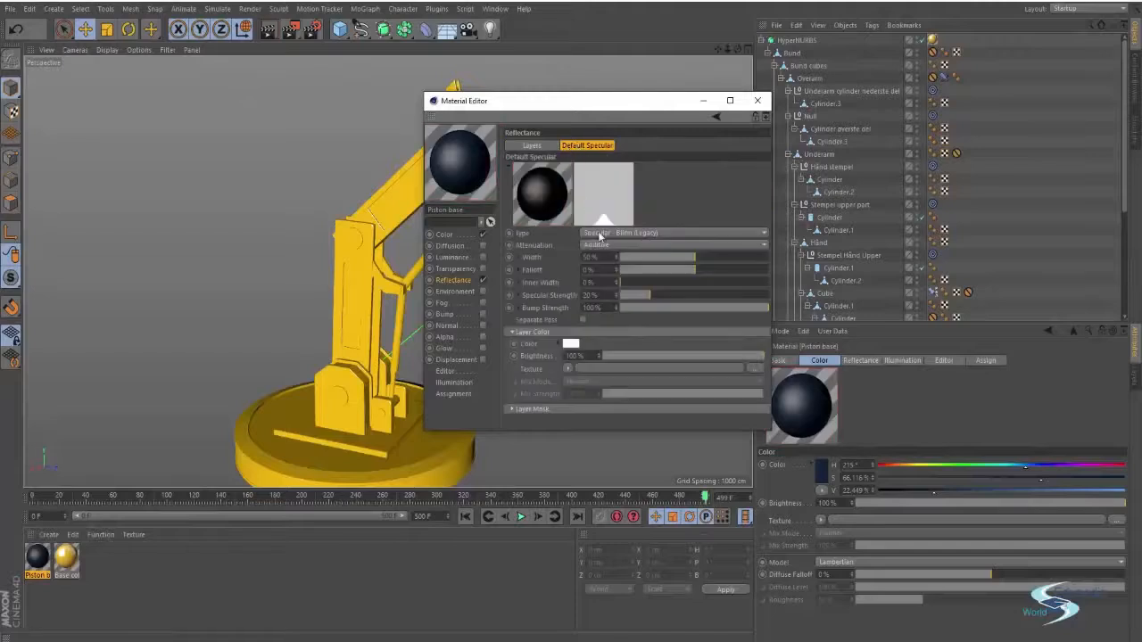
pyautogui.click(597, 232)
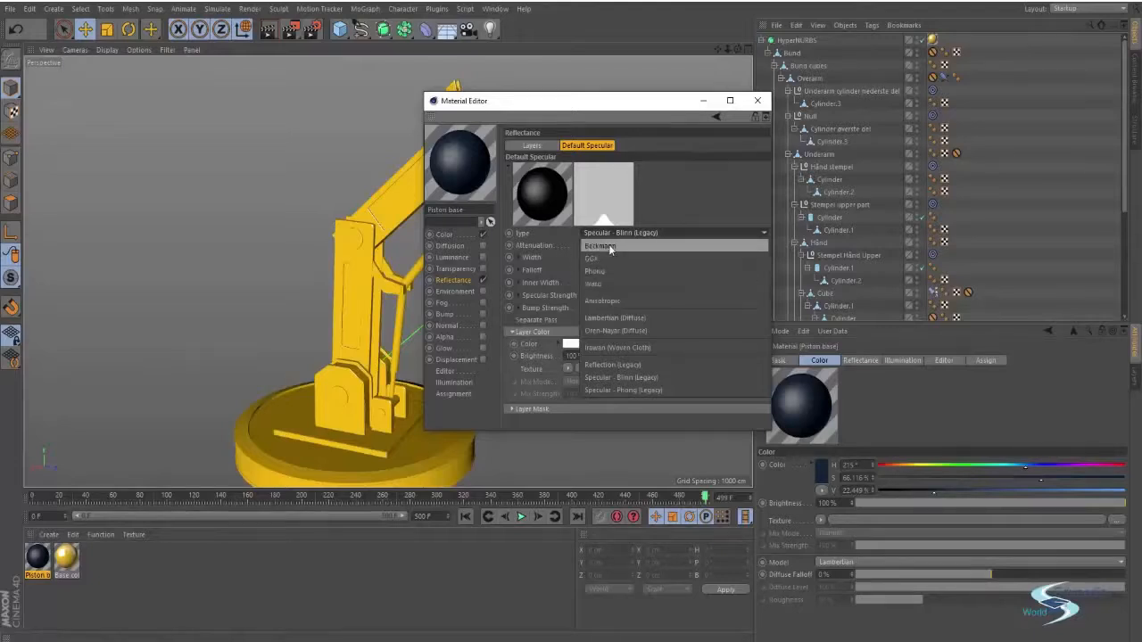
pyautogui.click(610, 249)
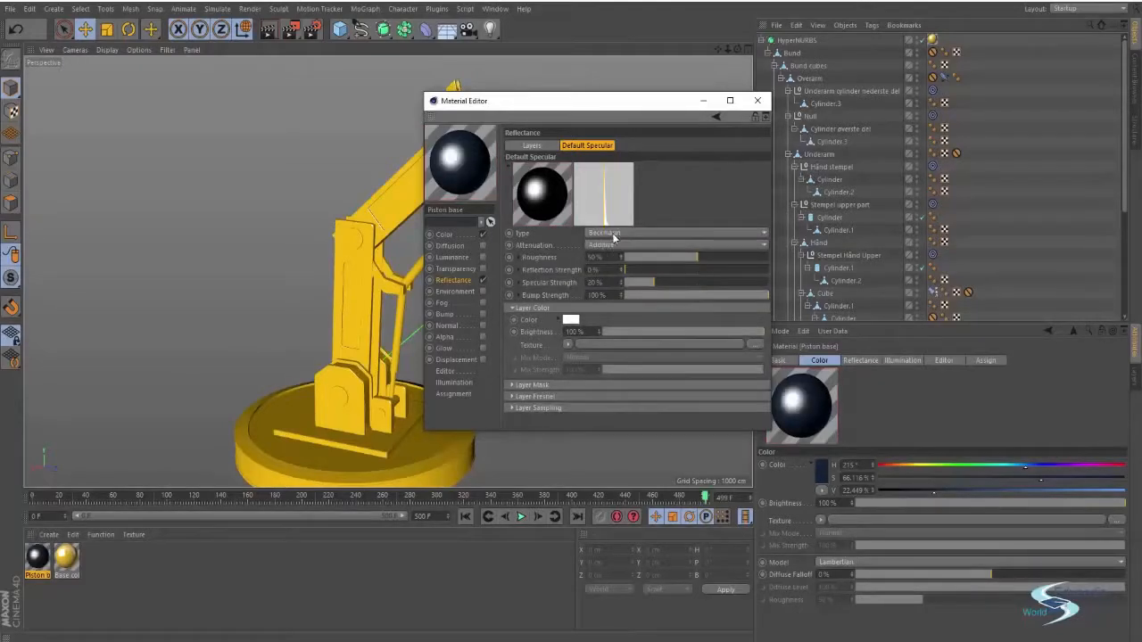
pyautogui.click(613, 232)
pyautogui.click(606, 246)
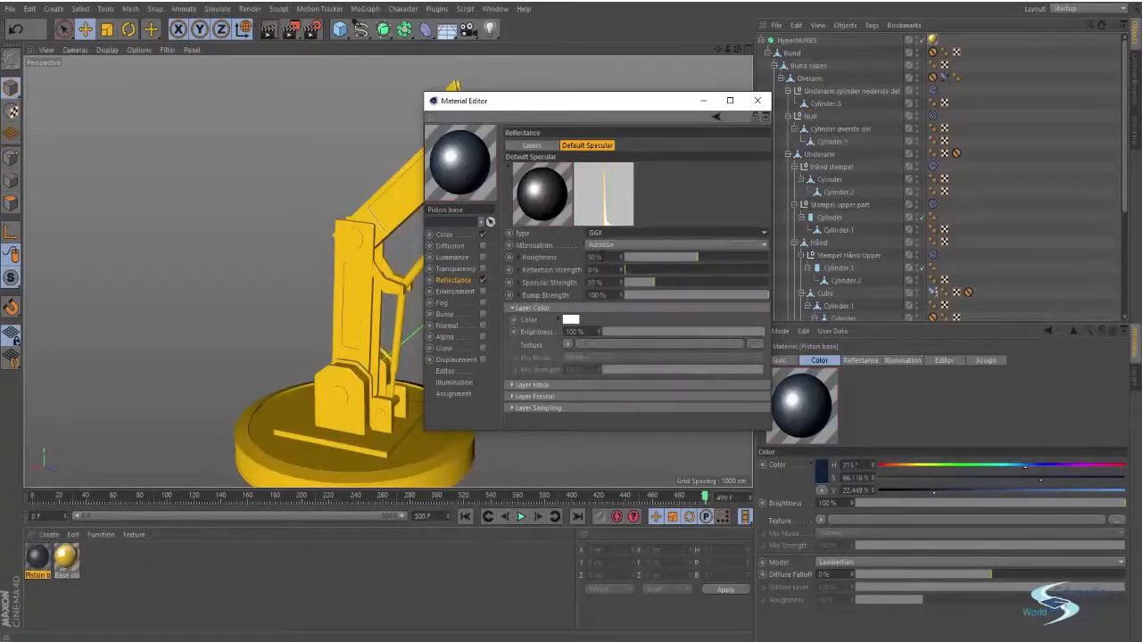
pyautogui.click(613, 231)
pyautogui.click(602, 258)
pyautogui.click(612, 232)
pyautogui.click(608, 267)
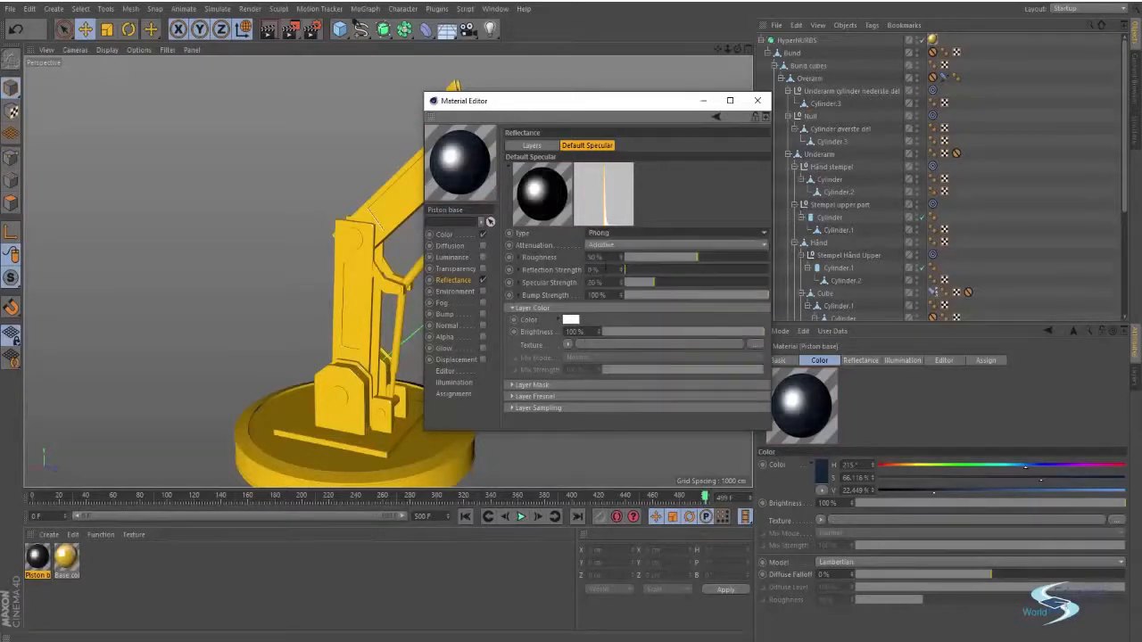
pyautogui.click(613, 233)
pyautogui.click(607, 282)
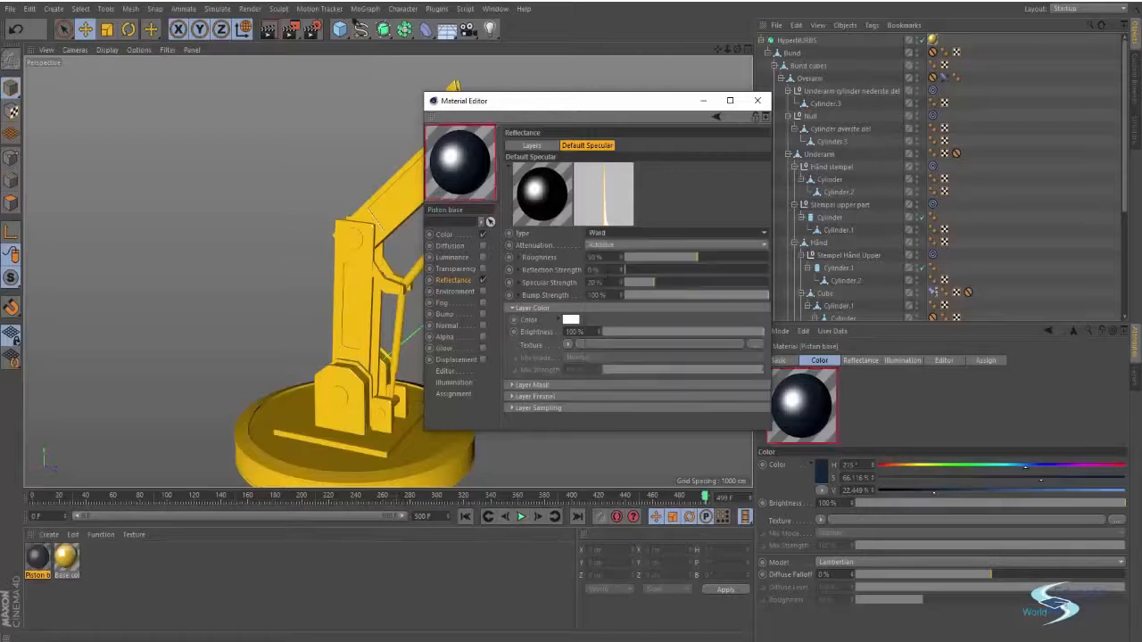
pyautogui.click(620, 234)
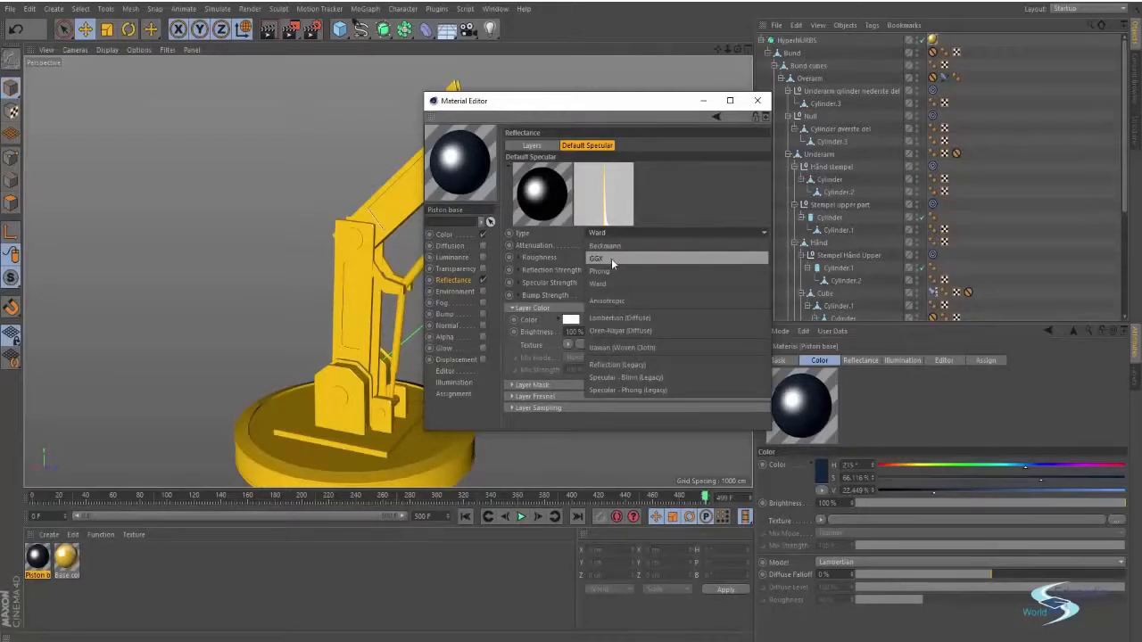
pyautogui.click(607, 258)
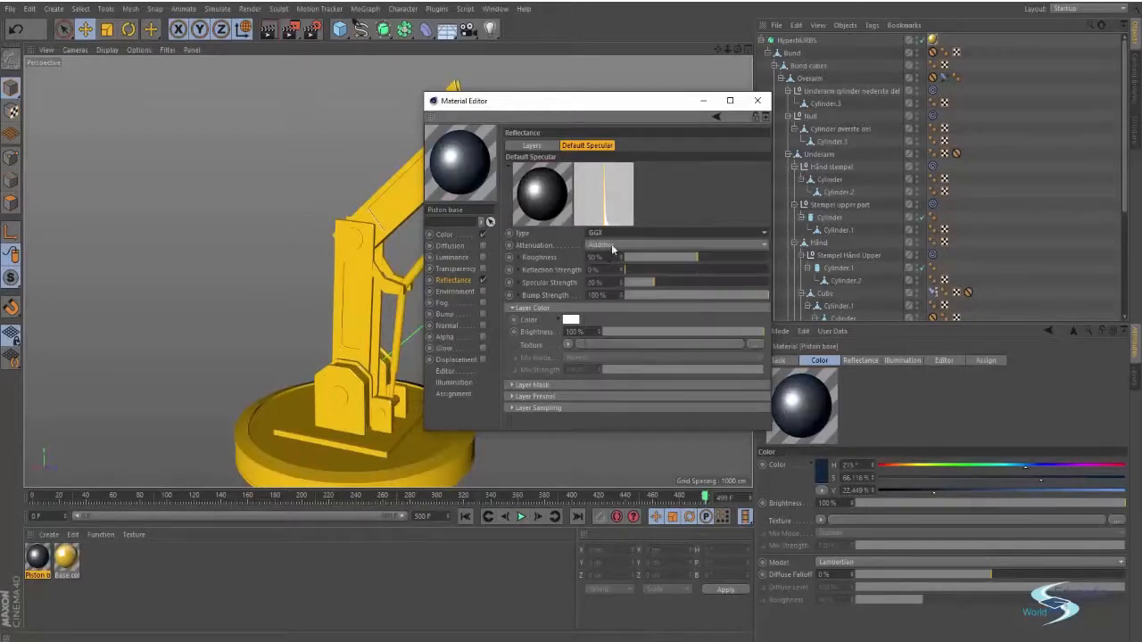
# Step: Lower the specular layer's roughness, set reflection strength to 13 % and specular strength to 33 %, and close the material's editor
pyautogui.moveTo(665, 258); pyautogui.dragTo(689, 257)
pyautogui.click(641, 269)
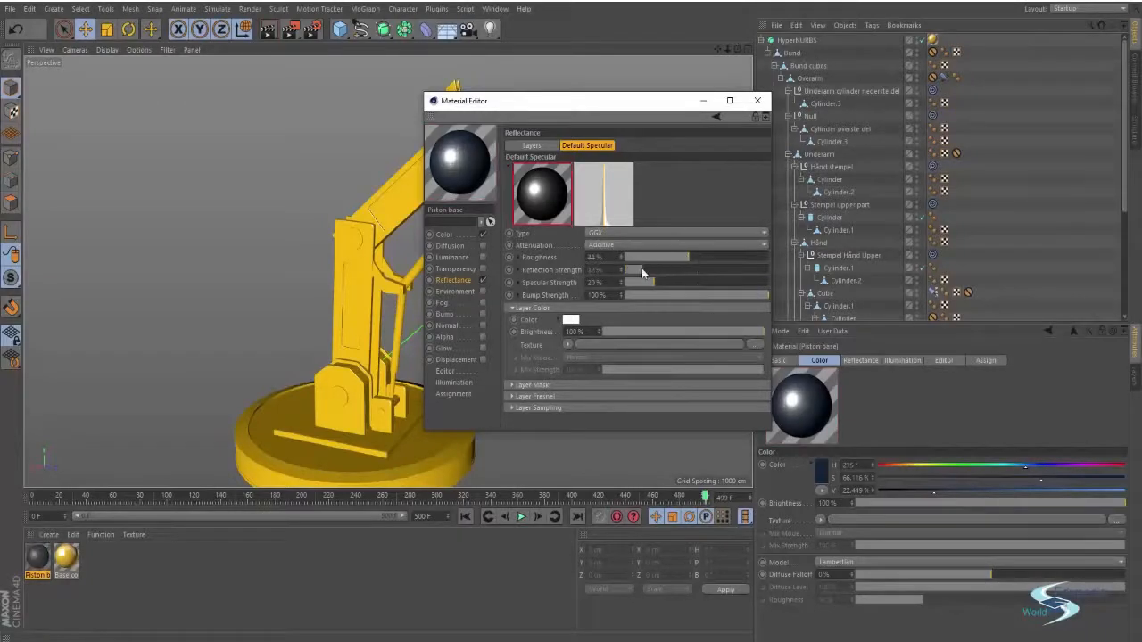
pyautogui.click(654, 266)
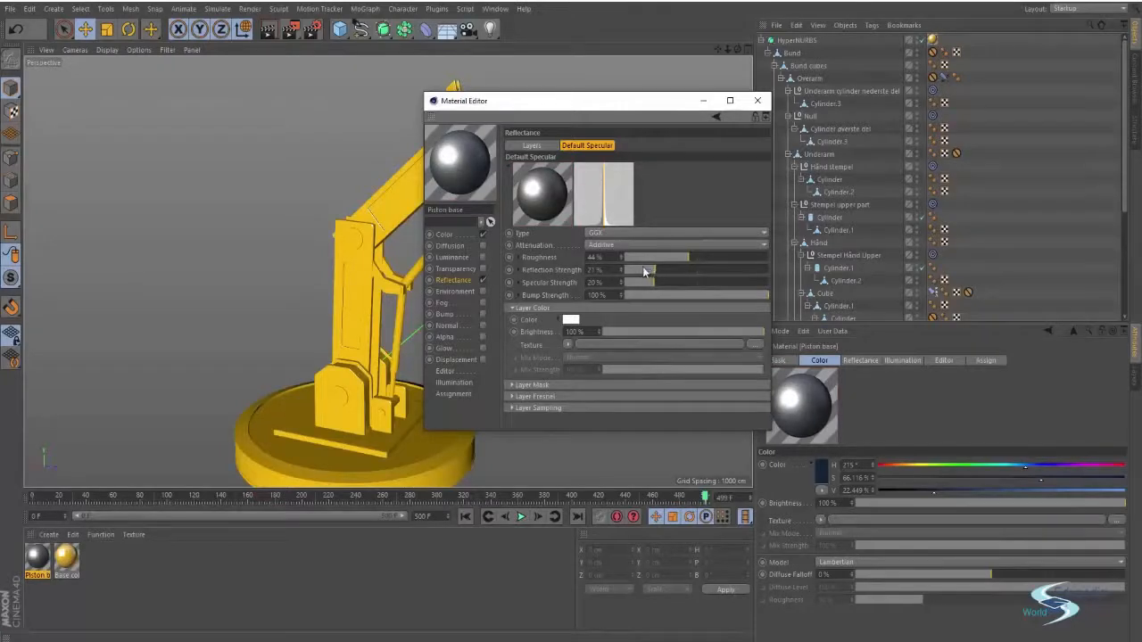
pyautogui.click(642, 268)
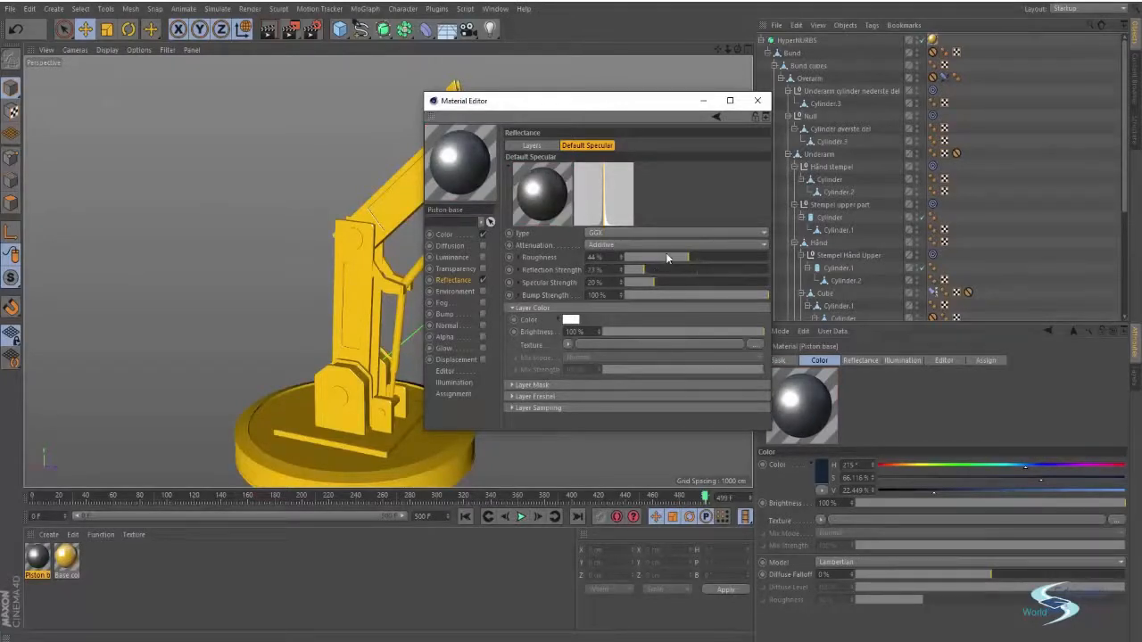
pyautogui.click(670, 256)
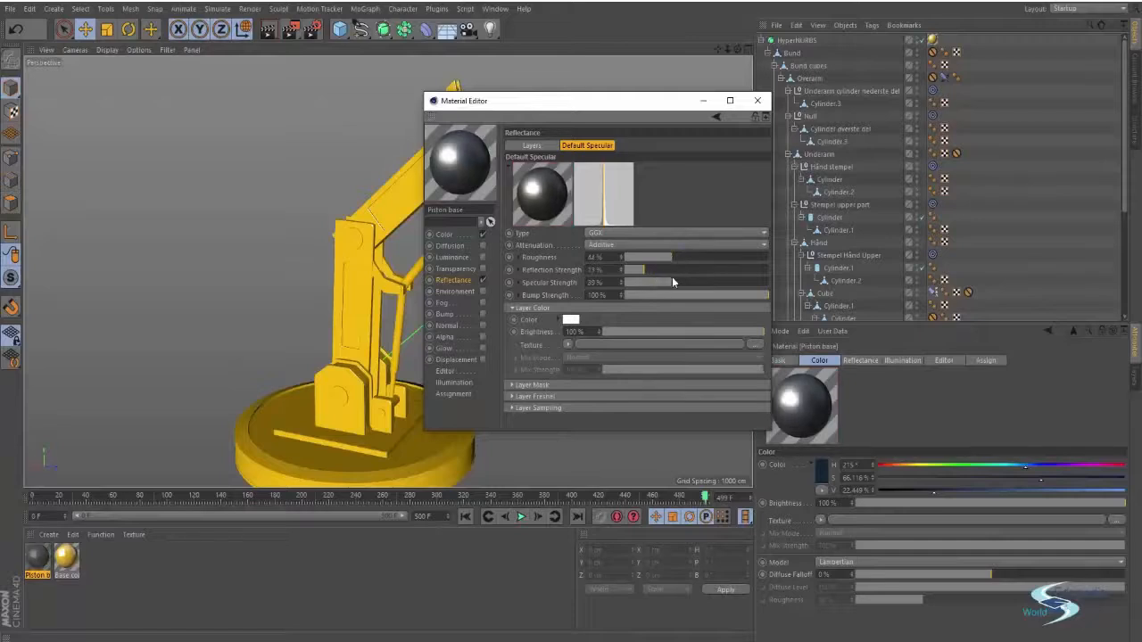
pyautogui.click(673, 282)
pyautogui.click(662, 256)
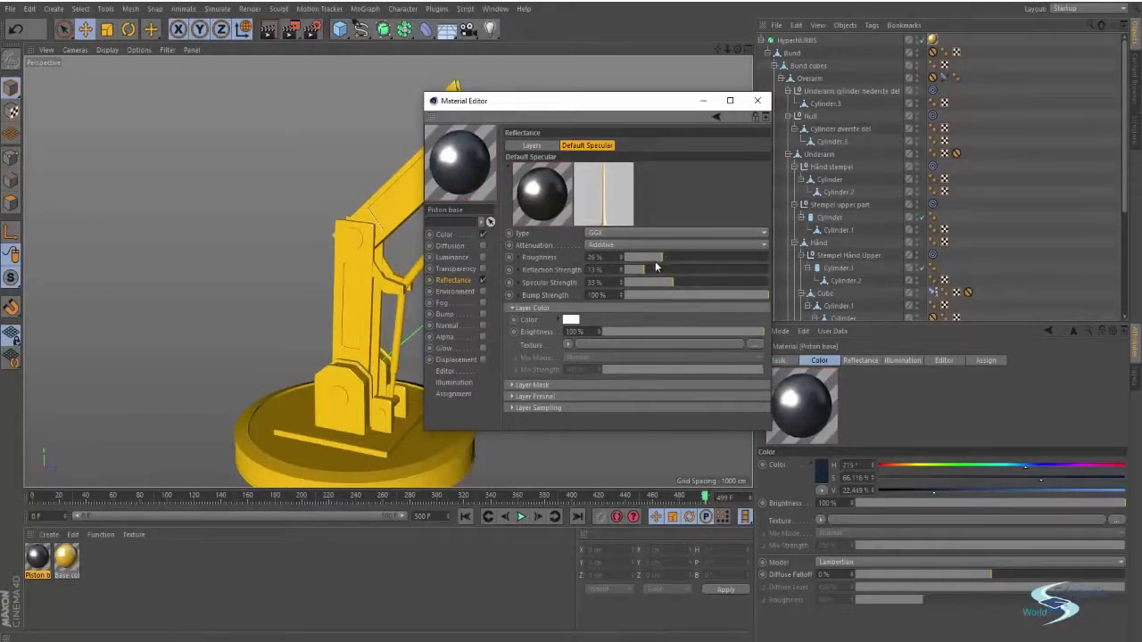
pyautogui.click(658, 257)
pyautogui.click(758, 100)
# Step: Apply the Piston base material to the two lower piston housings between the robot's base and its upper arm
pyautogui.moveTo(37, 558); pyautogui.dragTo(440, 238)
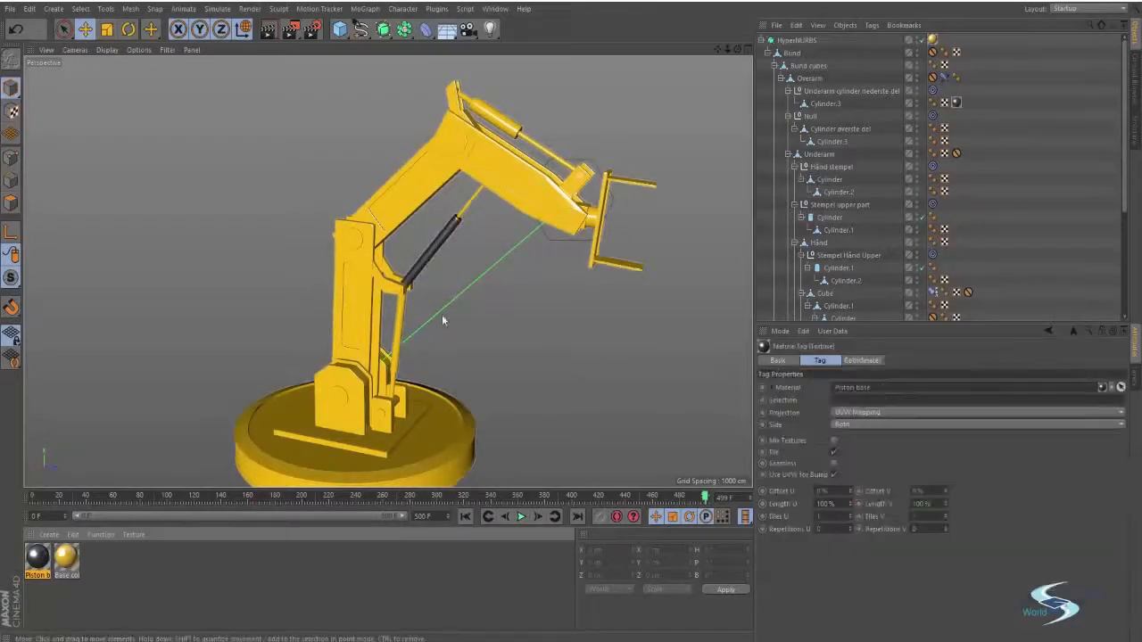
pyautogui.moveTo(389, 314); pyautogui.dragTo(402, 319)
pyautogui.click(512, 328)
# Step: Apply the Piston base material to the piston housing on top of the forearm and inspect its finish up close
pyautogui.keyDown('alt'); pyautogui.moveTo(543, 241); pyautogui.dragTo(511, 320, button='middle'); pyautogui.keyUp('alt')
pyautogui.scroll(2, 511, 320)
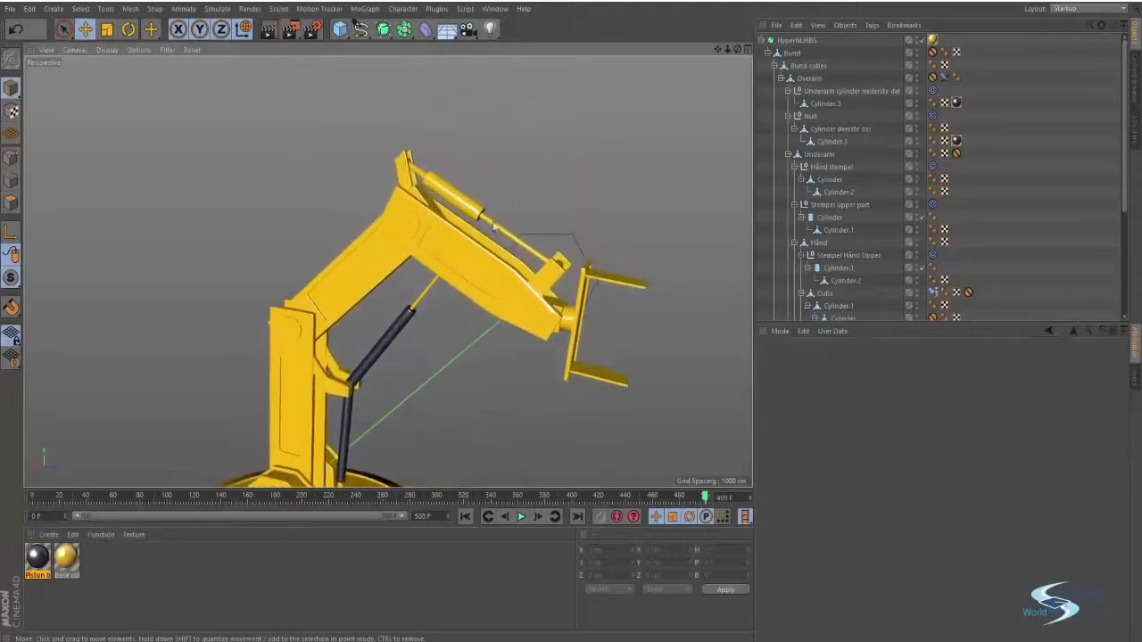
pyautogui.moveTo(35, 558); pyautogui.dragTo(469, 202)
pyautogui.click(531, 159)
pyautogui.scroll(5, 466, 147)
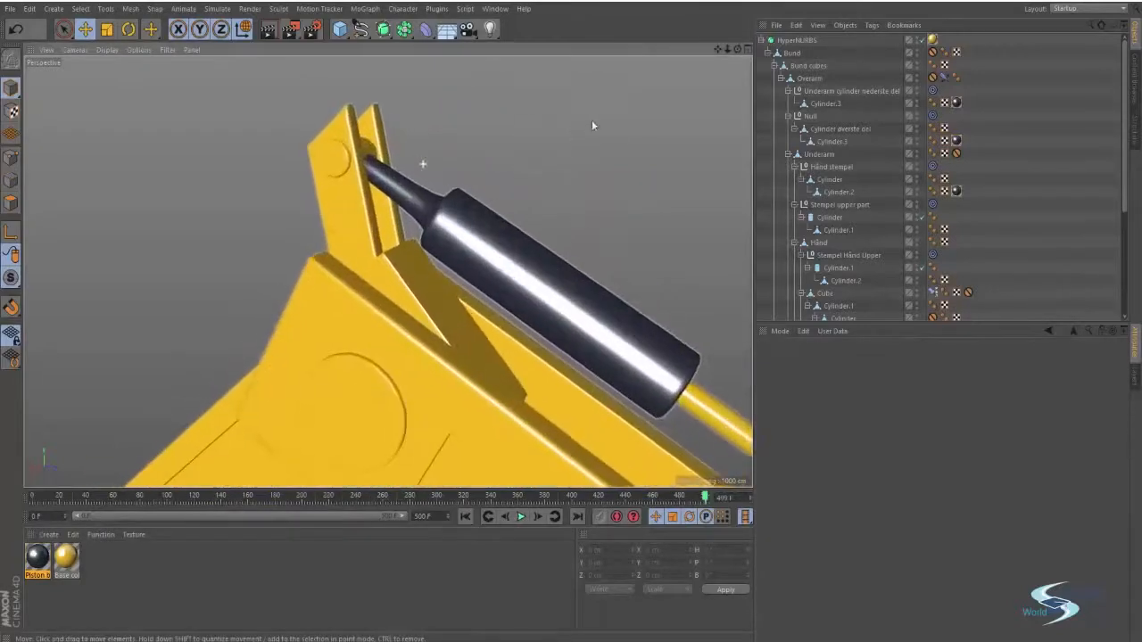
pyautogui.keyDown('alt'); pyautogui.moveTo(592, 125); pyautogui.dragTo(478, 258); pyautogui.keyUp('alt')
pyautogui.click(478, 258)
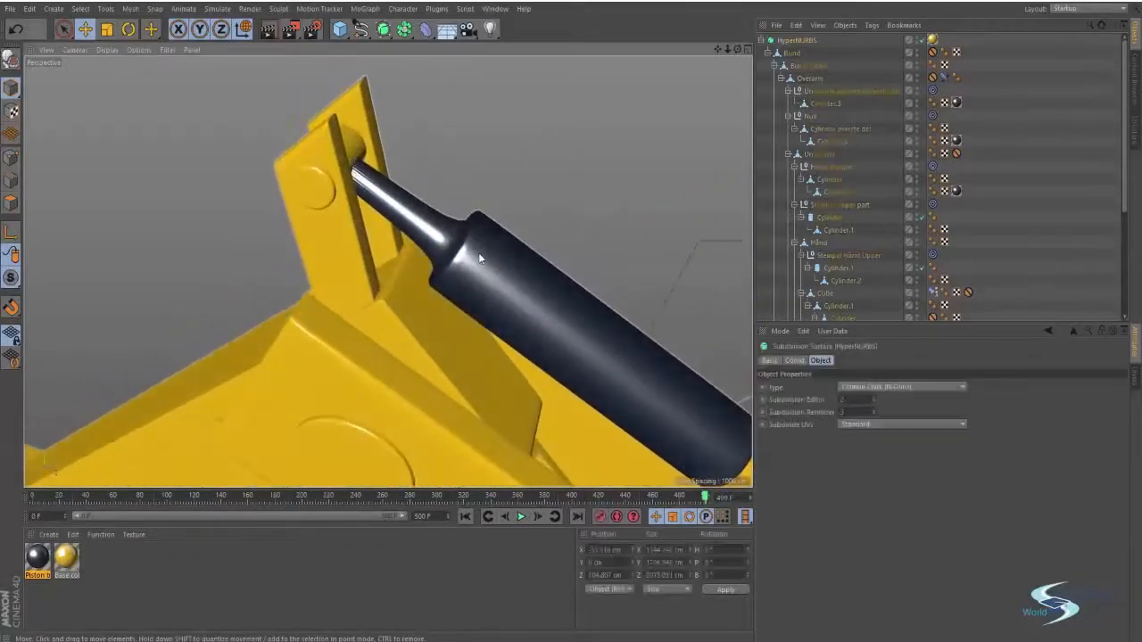
# Step: Add a loop cut with the Knife around the neck of the forearm's piston housing, beside its wide body
pyautogui.click(481, 269)
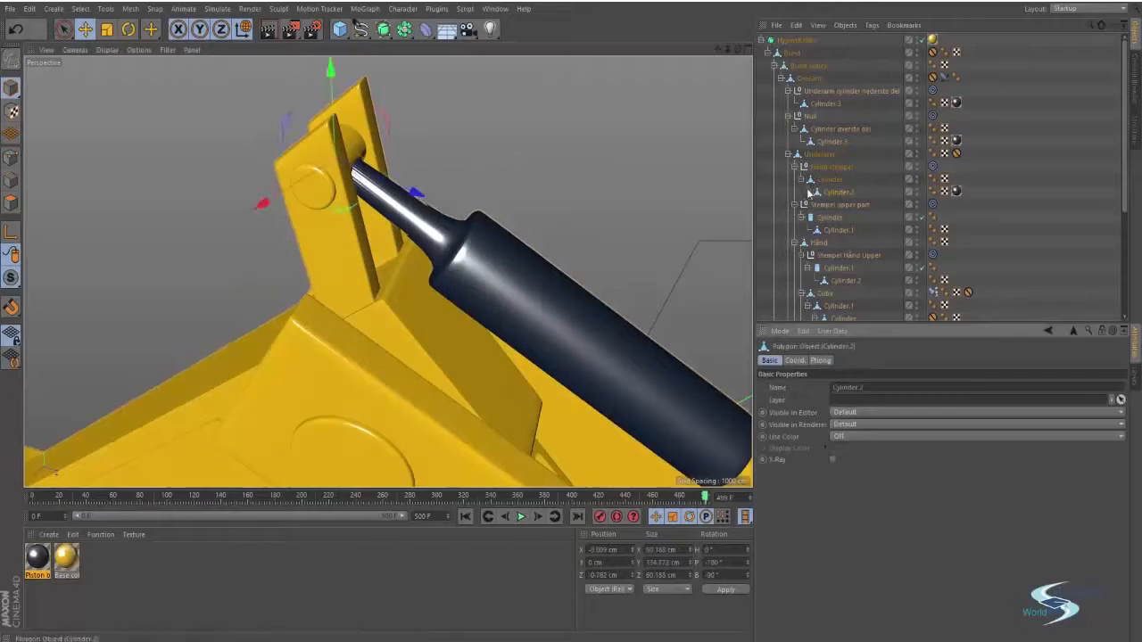
pyautogui.click(11, 180)
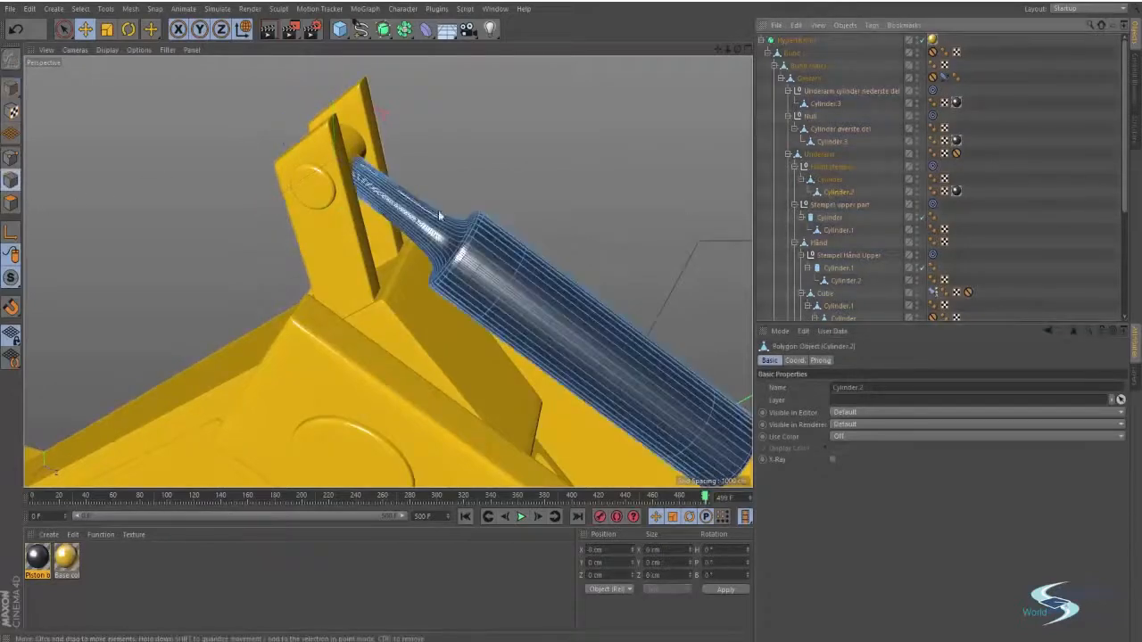
pyautogui.keyDown('alt'); pyautogui.moveTo(439, 215); pyautogui.dragTo(452, 225); pyautogui.keyUp('alt')
pyautogui.press('k')
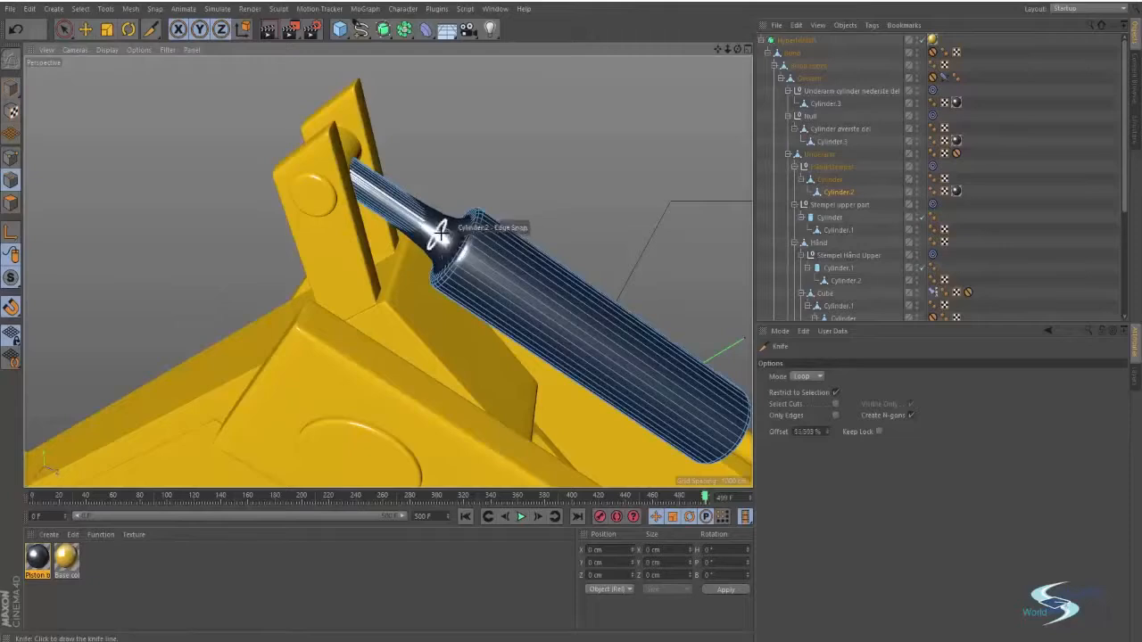
pyautogui.click(443, 228)
pyautogui.keyDown('alt'); pyautogui.moveTo(443, 227); pyautogui.dragTo(399, 199); pyautogui.keyUp('alt')
# Step: Add loop cuts near the narrow end of the housing where it meets the bracket, and leave the Knife tool
pyautogui.click(359, 157)
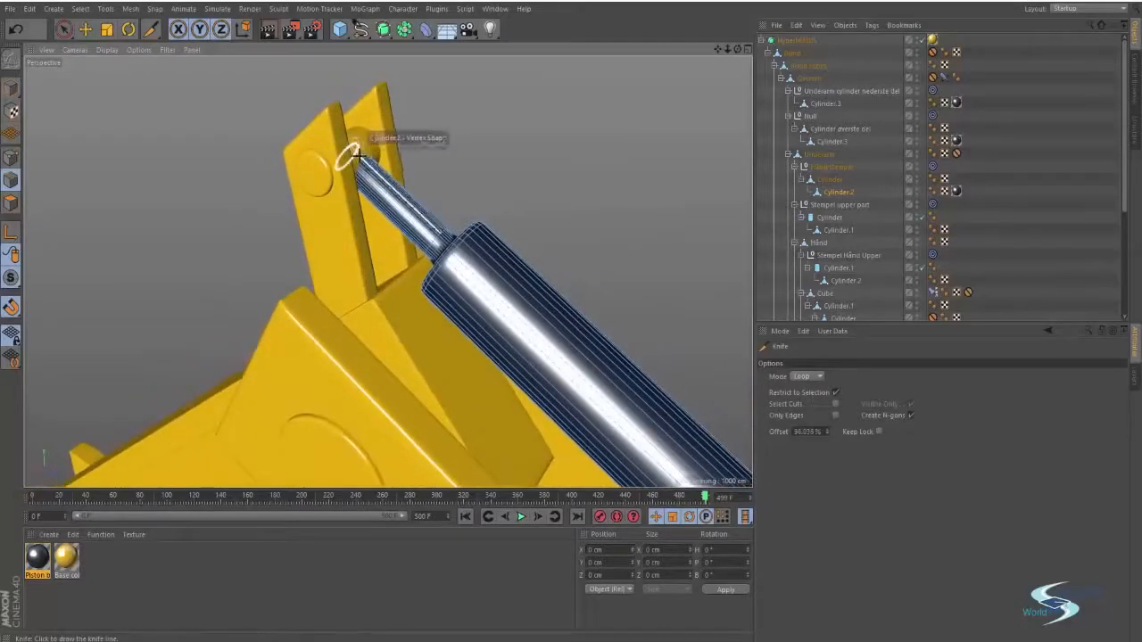
pyautogui.scroll(3, 399, 136)
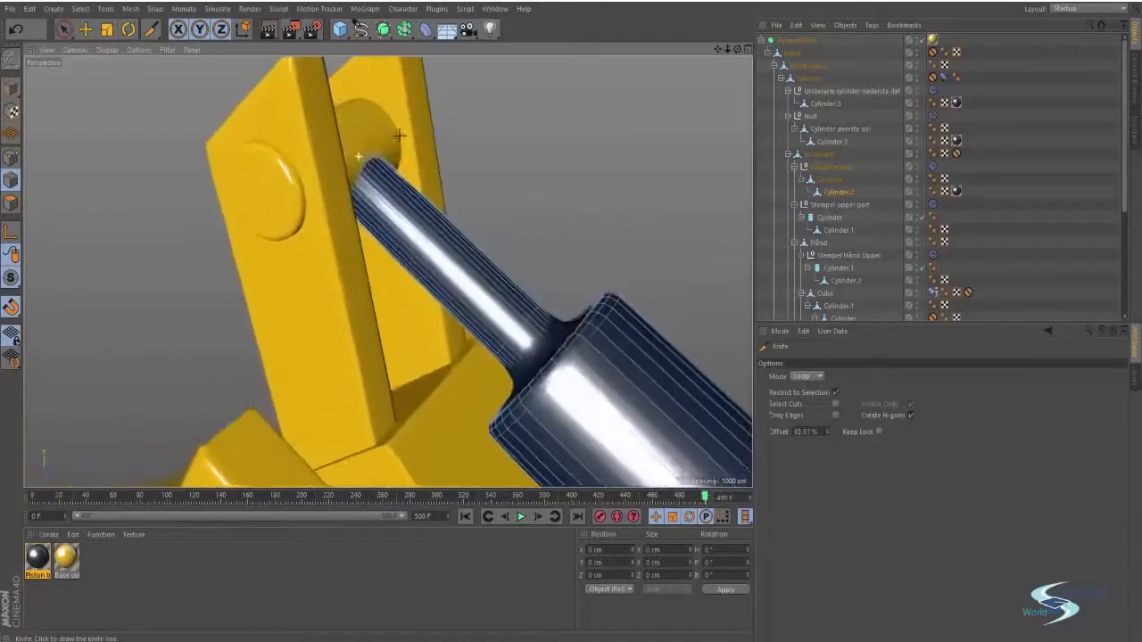
pyautogui.keyDown('alt'); pyautogui.moveTo(398, 135); pyautogui.dragTo(381, 150); pyautogui.keyUp('alt')
pyautogui.click(371, 157)
pyautogui.scroll(-2, 382, 150)
pyautogui.keyDown('alt'); pyautogui.moveTo(508, 161); pyautogui.dragTo(529, 187); pyautogui.keyUp('alt')
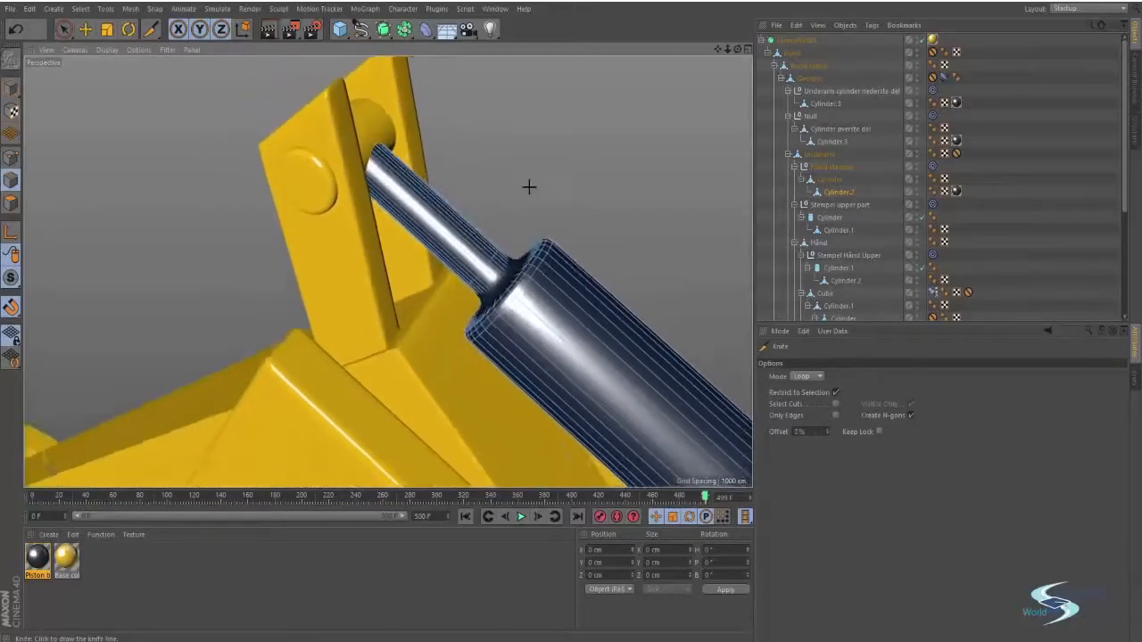
pyautogui.press('e')
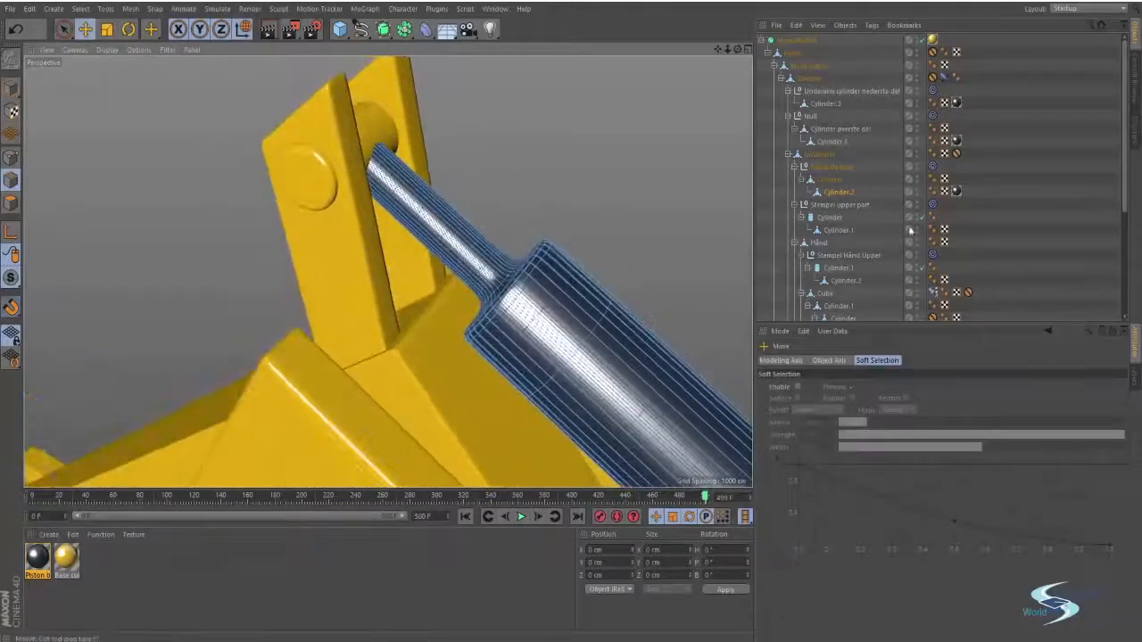
# Step: Examine the piston housings' shading up close, the yellow piston rods, and the robot arm as a whole
pyautogui.keyDown('alt'); pyautogui.moveTo(726, 255); pyautogui.dragTo(505, 274); pyautogui.keyUp('alt')
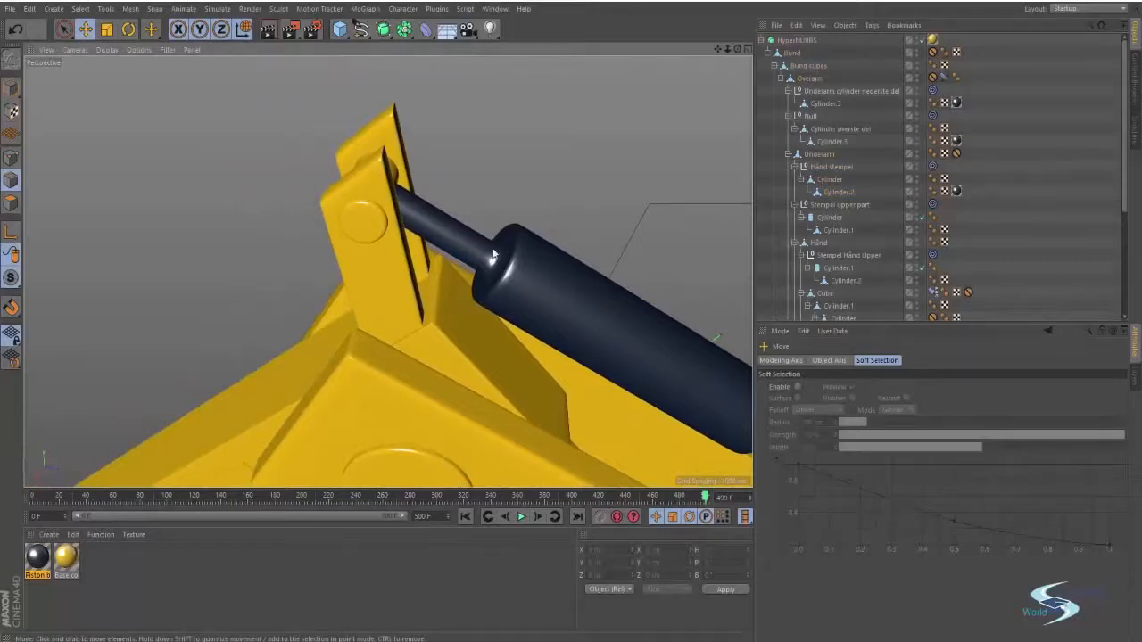
pyautogui.keyDown('alt'); pyautogui.moveTo(494, 256); pyautogui.dragTo(429, 193); pyautogui.keyUp('alt')
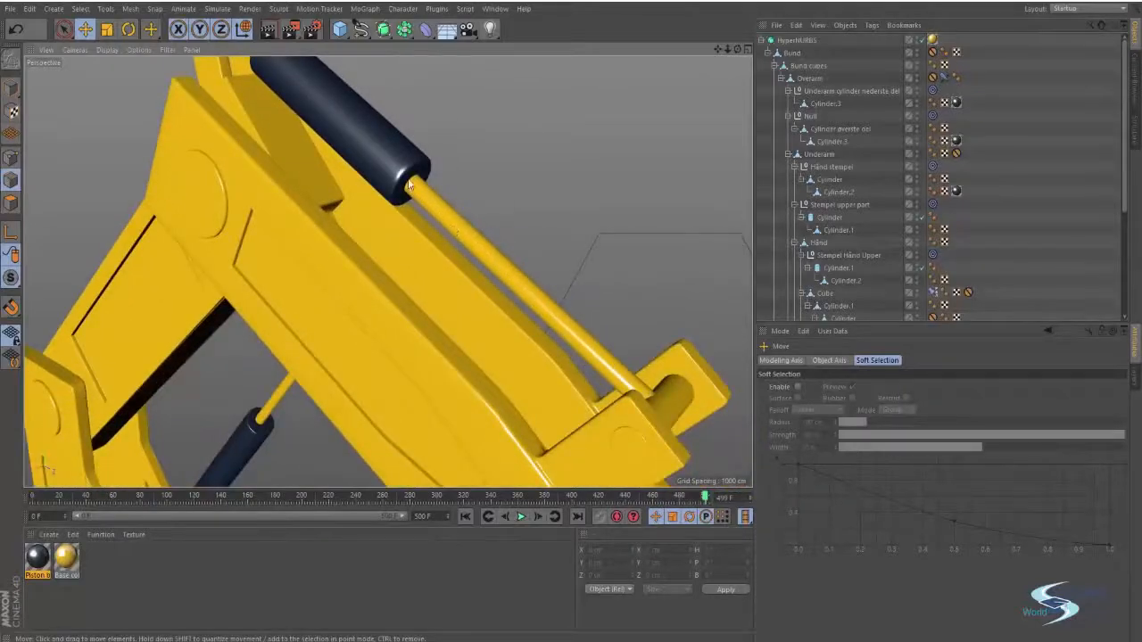
pyautogui.keyDown('alt'); pyautogui.moveTo(381, 192); pyautogui.dragTo(432, 259); pyautogui.keyUp('alt')
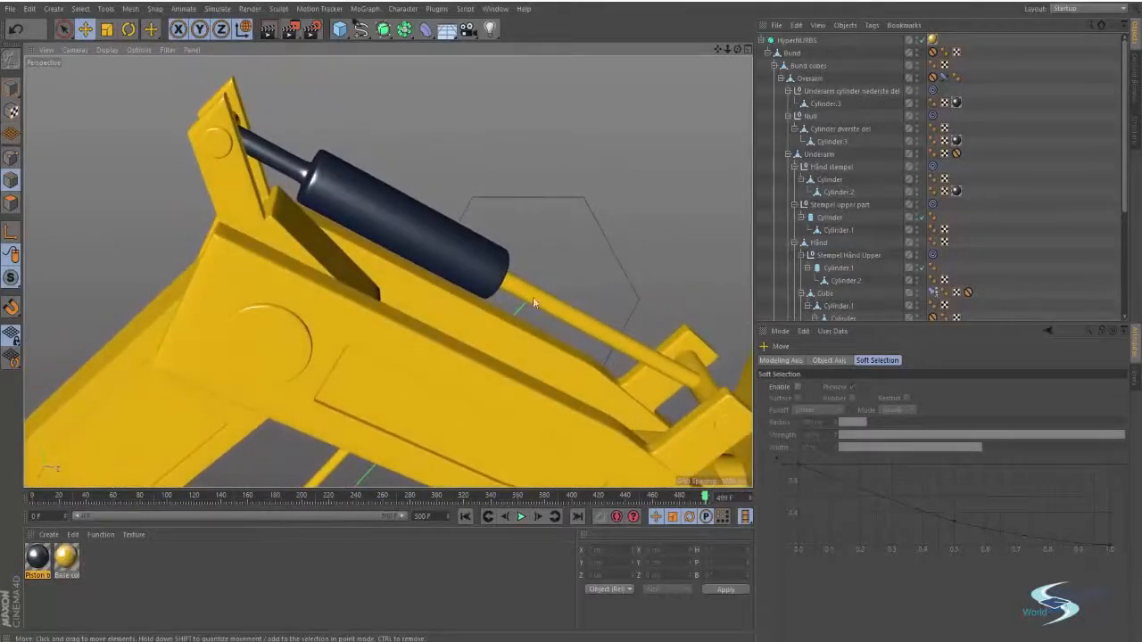
pyautogui.keyDown('alt'); pyautogui.moveTo(680, 363); pyautogui.dragTo(467, 258); pyautogui.keyUp('alt')
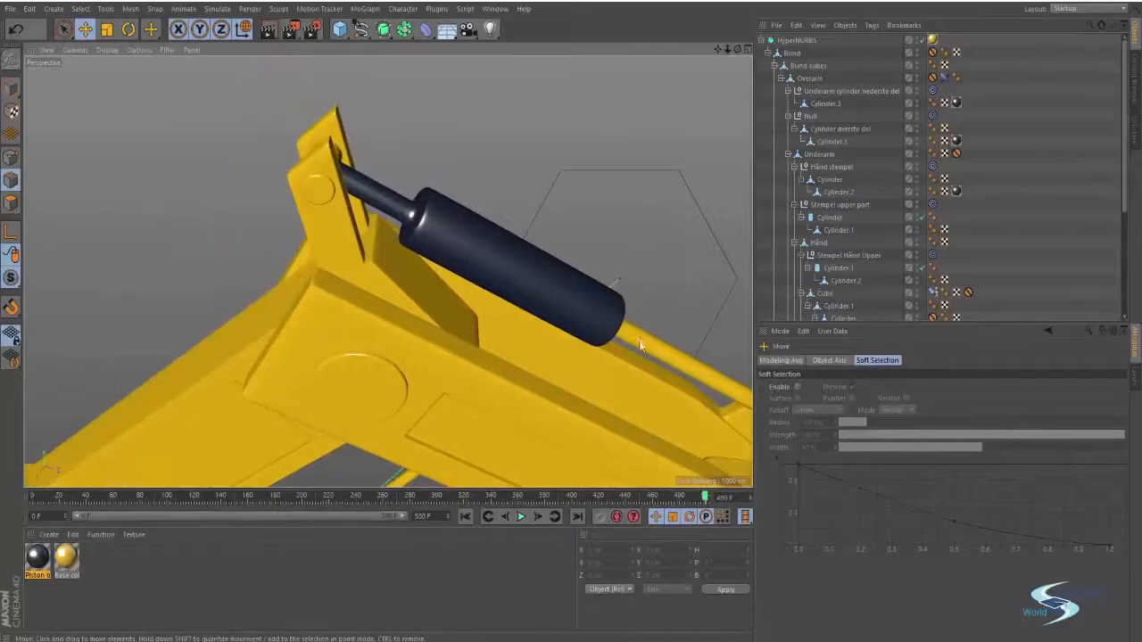
pyautogui.keyDown('alt'); pyautogui.moveTo(676, 352); pyautogui.dragTo(436, 253); pyautogui.keyUp('alt')
pyautogui.scroll(-5, 394, 220)
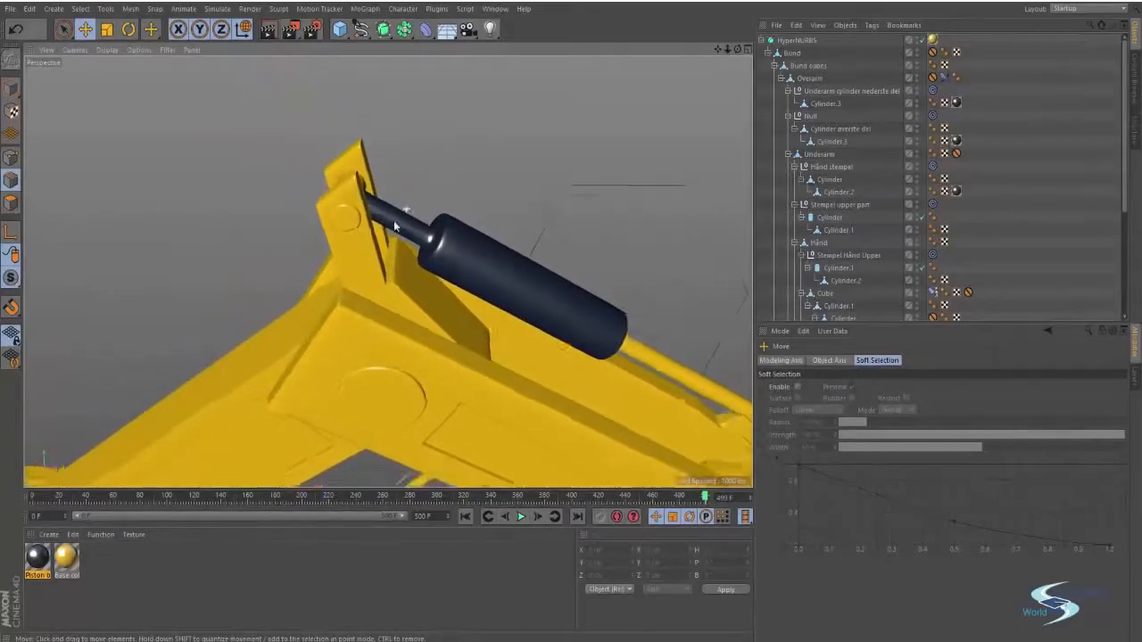
pyautogui.keyDown('alt'); pyautogui.moveTo(393, 220); pyautogui.dragTo(347, 280); pyautogui.keyUp('alt')
pyautogui.scroll(-4, 340, 207)
pyautogui.scroll(10, 339, 207)
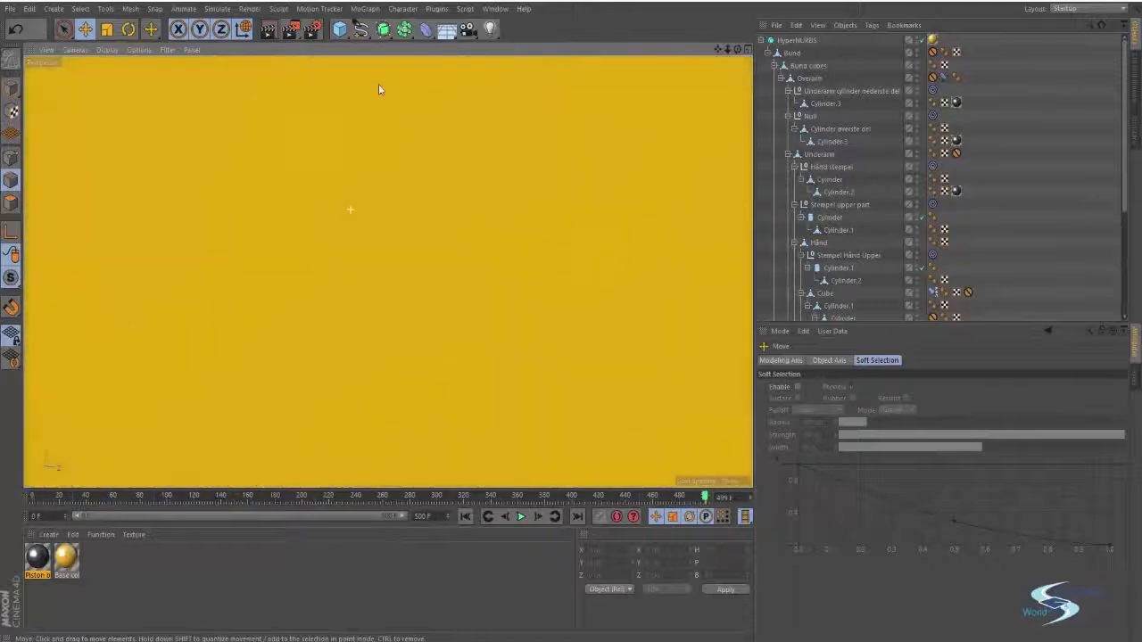
pyautogui.keyDown('alt'); pyautogui.moveTo(378, 85); pyautogui.dragTo(275, 283); pyautogui.keyUp('alt')
pyautogui.scroll(-5, 276, 283)
pyautogui.keyDown('alt'); pyautogui.moveTo(275, 283); pyautogui.dragTo(203, 370); pyautogui.keyUp('alt')
pyautogui.keyDown('alt'); pyautogui.moveTo(202, 375); pyautogui.dragTo(413, 310, button='middle'); pyautogui.keyUp('alt')
pyautogui.scroll(2, 410, 332)
pyautogui.keyDown('alt'); pyautogui.moveTo(410, 335); pyautogui.dragTo(420, 256); pyautogui.keyUp('alt')
pyautogui.keyDown('alt'); pyautogui.moveTo(419, 256); pyautogui.dragTo(427, 341, button='middle'); pyautogui.keyUp('alt')
pyautogui.keyDown('alt'); pyautogui.moveTo(426, 342); pyautogui.dragTo(474, 292); pyautogui.keyUp('alt')
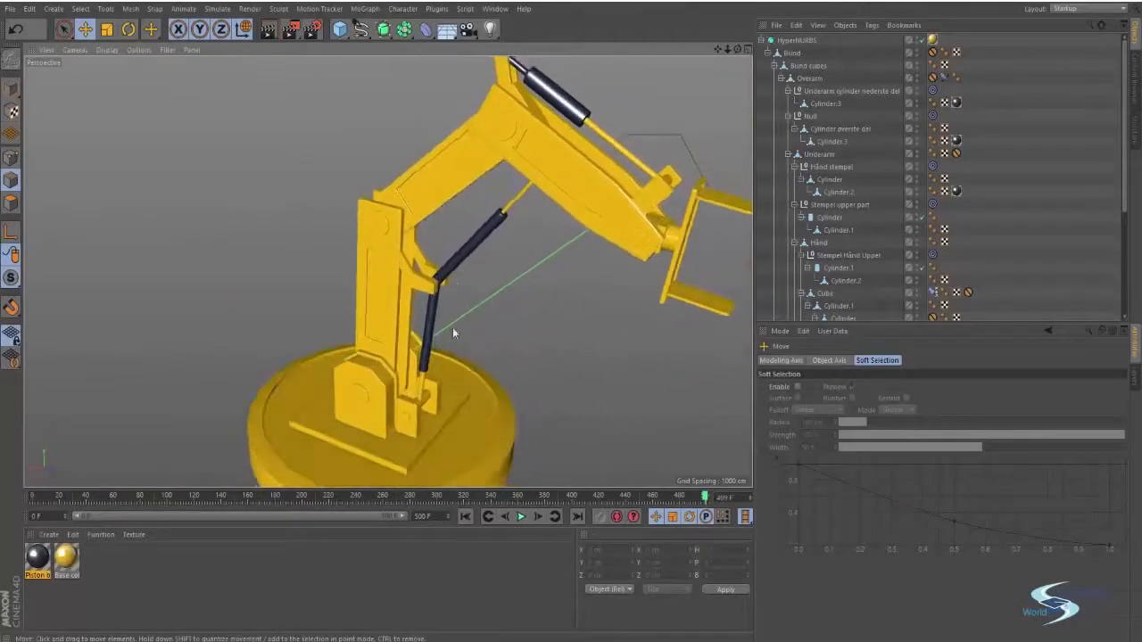
pyautogui.keyDown('alt'); pyautogui.moveTo(523, 197); pyautogui.dragTo(612, 221); pyautogui.keyUp('alt')
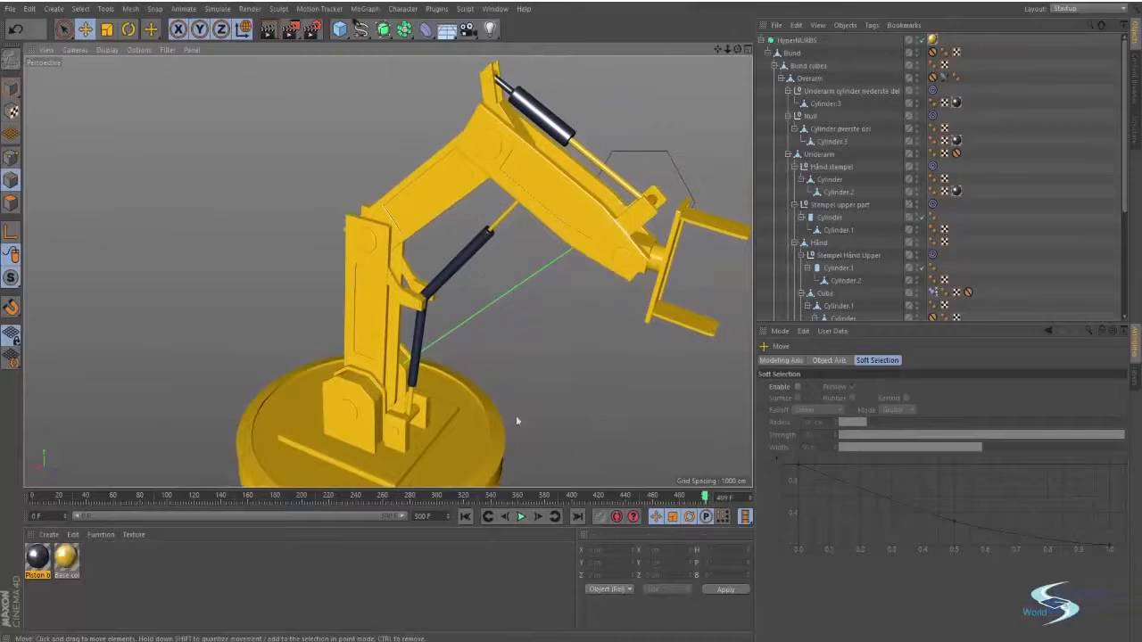
# Step: Create a new material named Metal and set its color to neutral grey, RGB 184, 184, 184
pyautogui.doubleClick(101, 558)
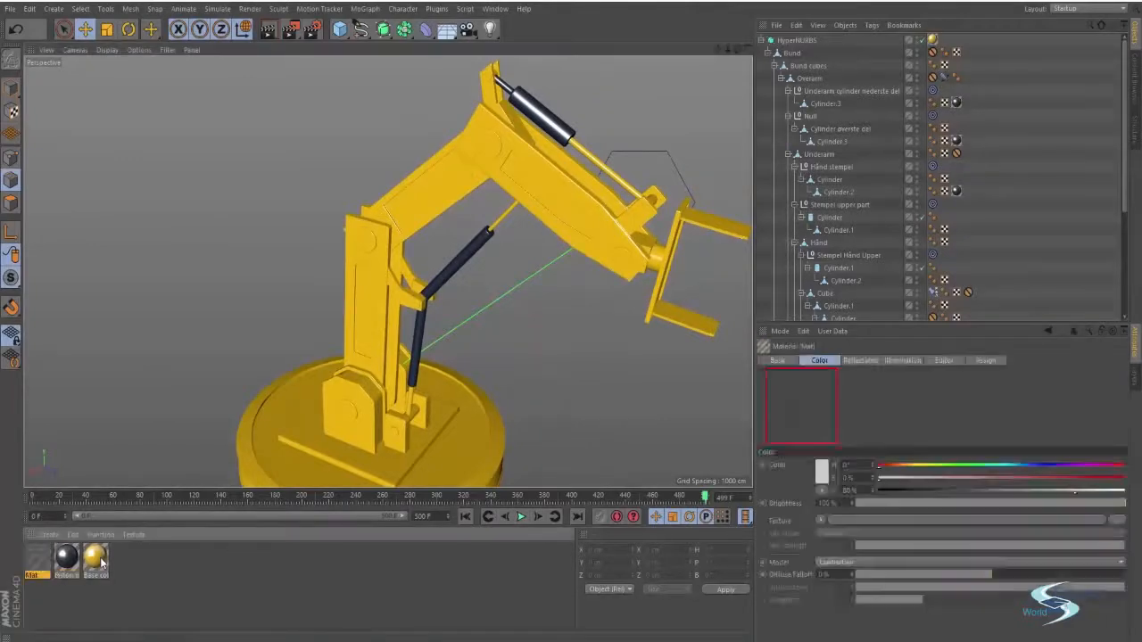
pyautogui.doubleClick(37, 557)
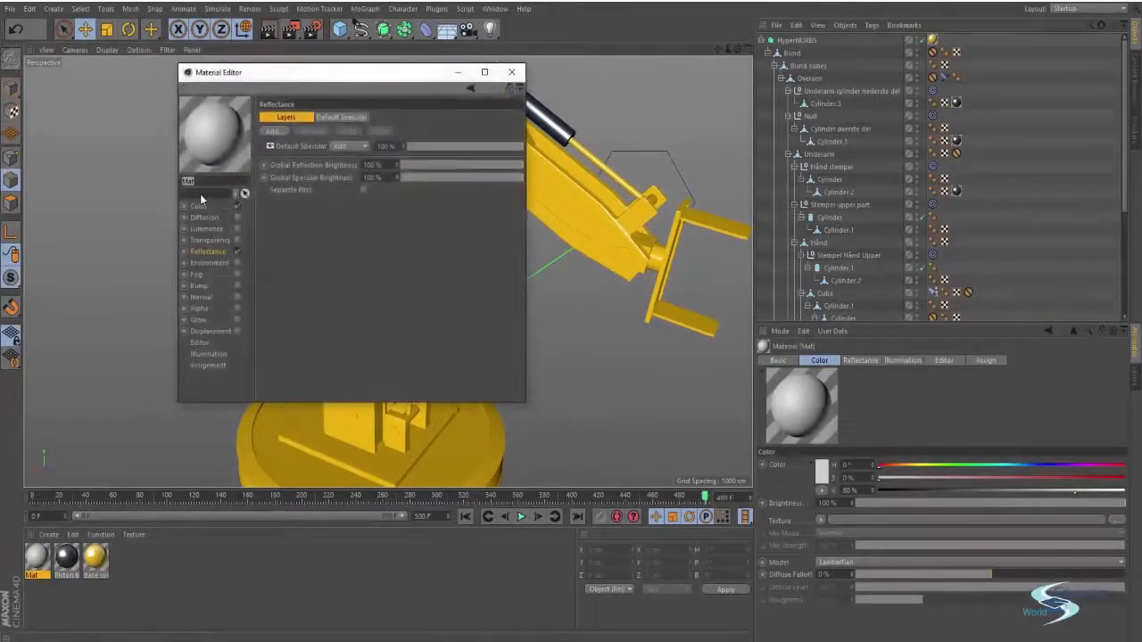
pyautogui.write('Metal')
pyautogui.click(198, 206)
pyautogui.click(323, 130)
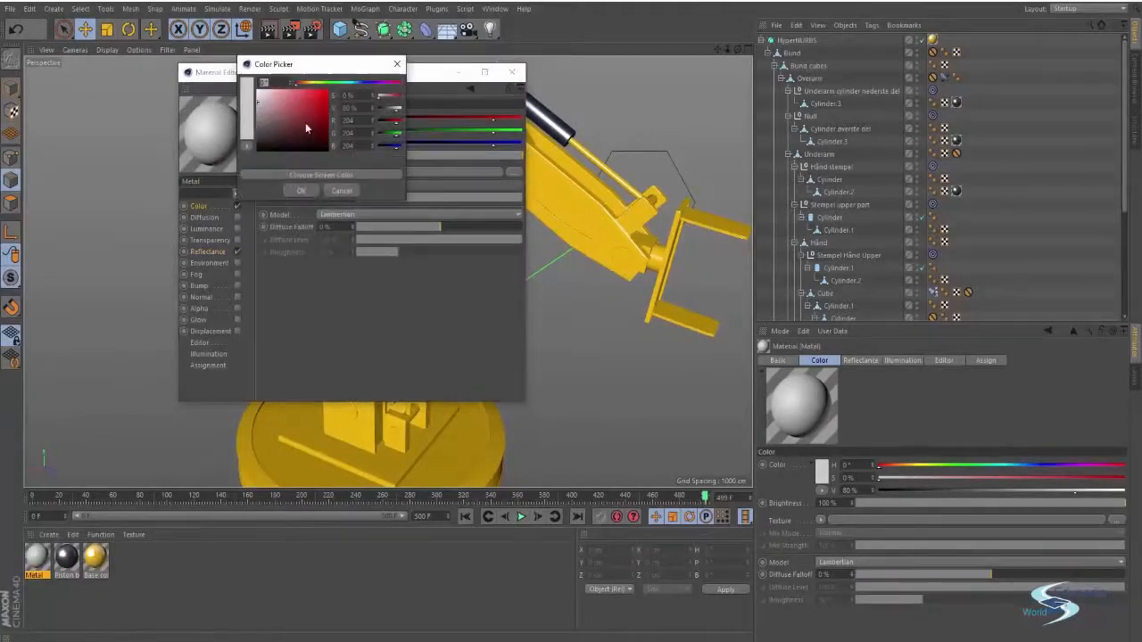
pyautogui.click(240, 109)
pyautogui.click(297, 190)
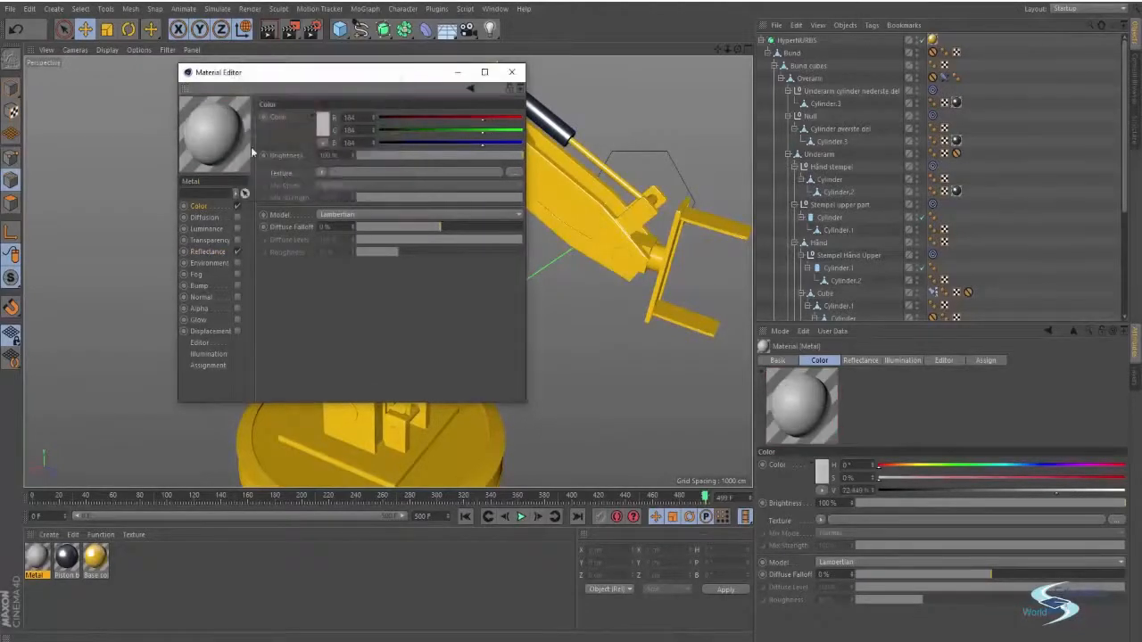
# Step: Set the Metal material's Default Specular layer to GGX with 16 % roughness and 47 % reflection strength
pyautogui.click(208, 252)
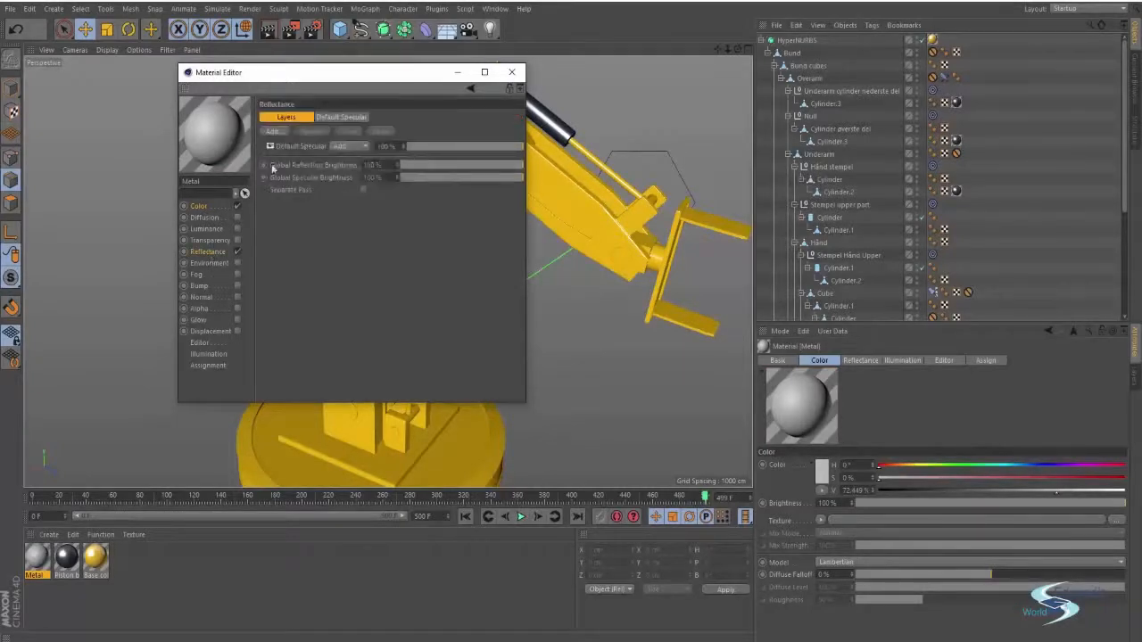
pyautogui.click(333, 117)
pyautogui.click(349, 205)
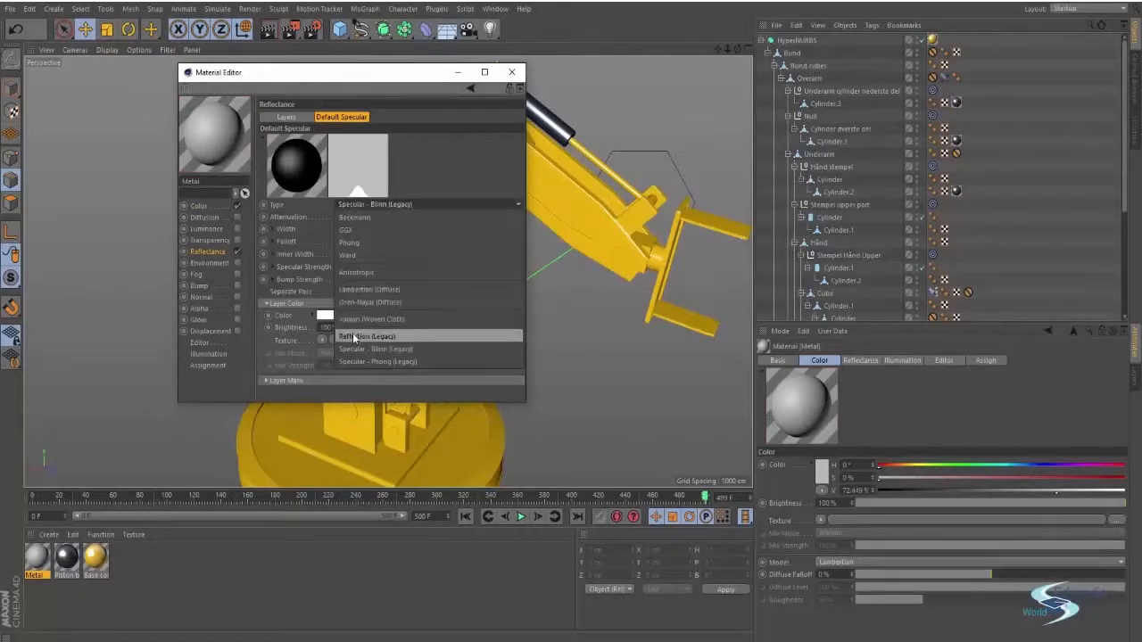
pyautogui.click(365, 231)
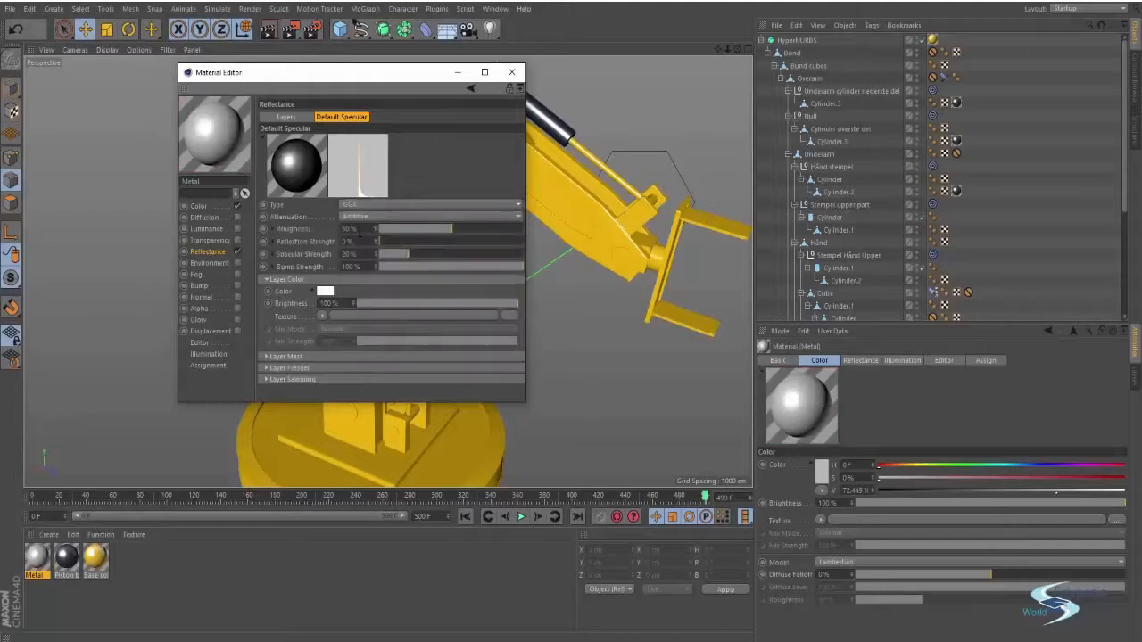
pyautogui.moveTo(413, 241)
pyautogui.mouseDown()
pyautogui.moveTo(446, 238)
pyautogui.moveTo(397, 232)
pyautogui.mouseUp()
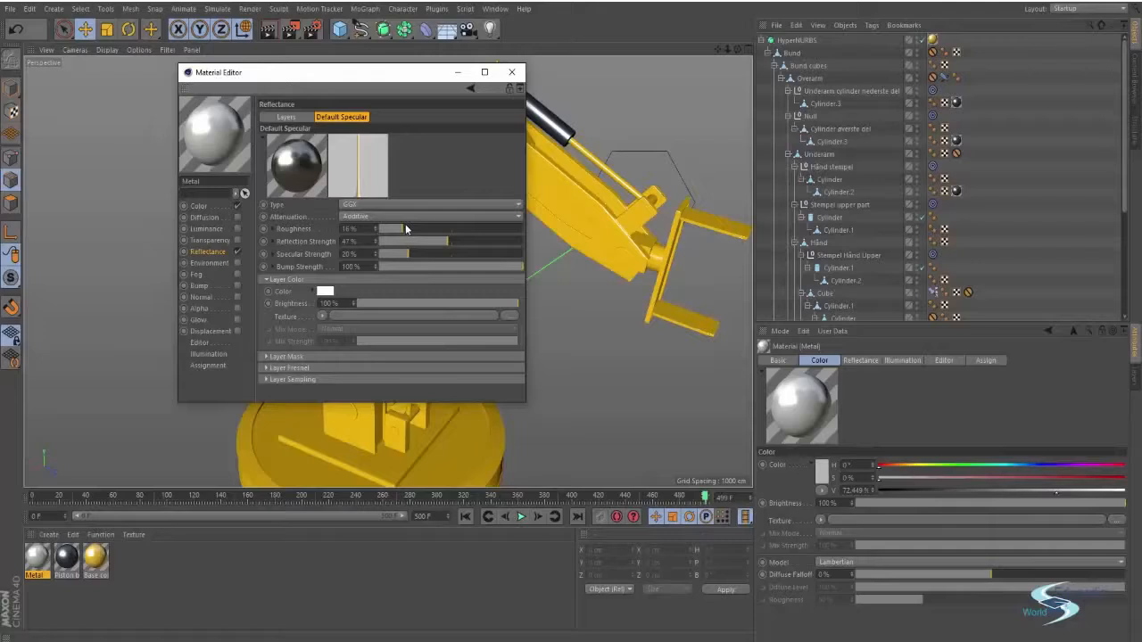
pyautogui.click(407, 227)
# Step: Darken the Metal color to a grey of about 21 % value, and set reflection strength to 50 % and specular strength to 24 %
pyautogui.click(198, 206)
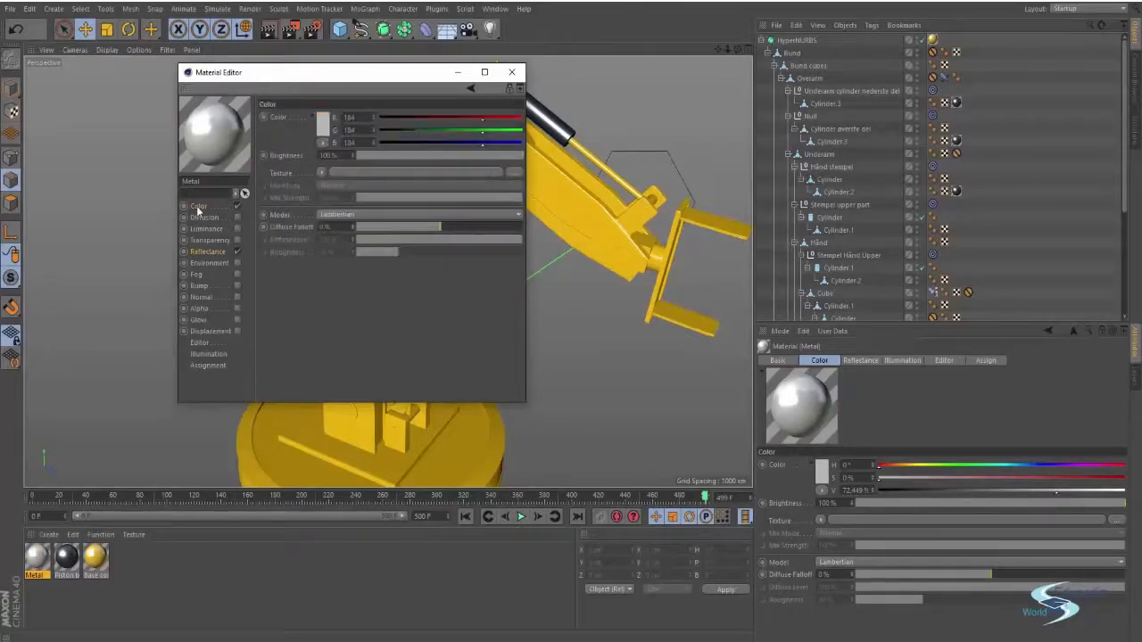
pyautogui.click(321, 126)
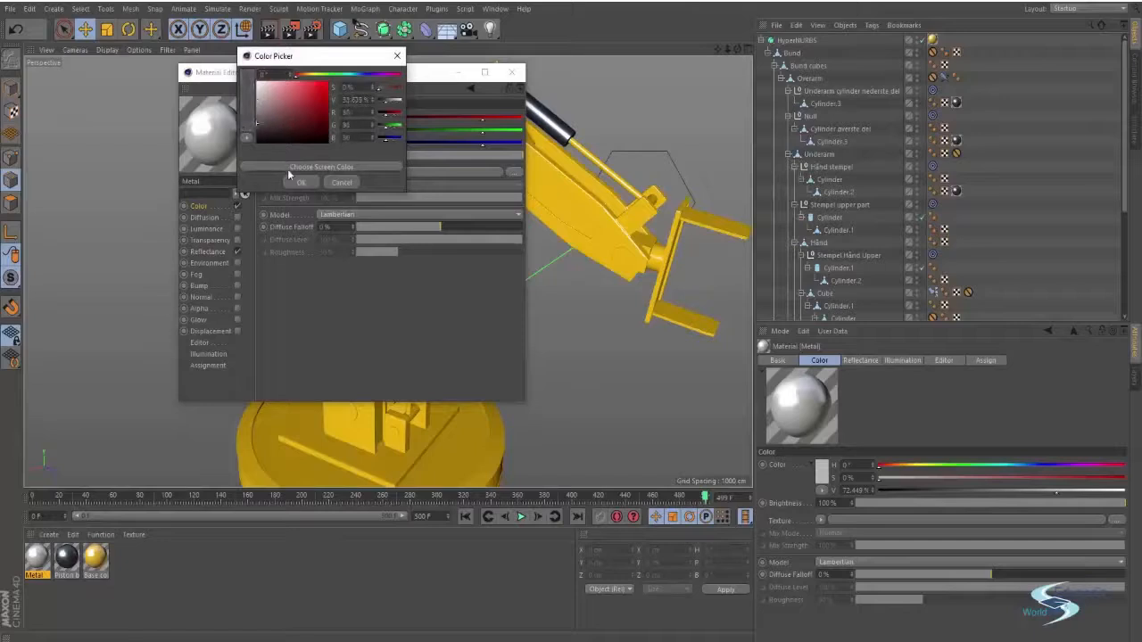
pyautogui.click(298, 182)
pyautogui.click(207, 251)
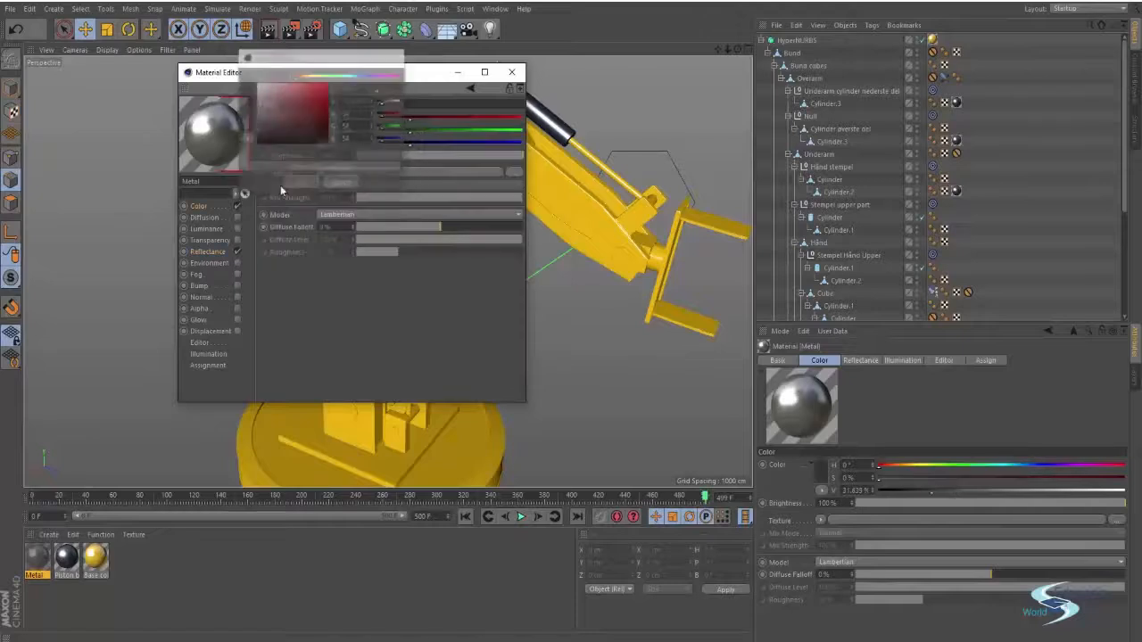
pyautogui.click(280, 185)
pyautogui.click(208, 253)
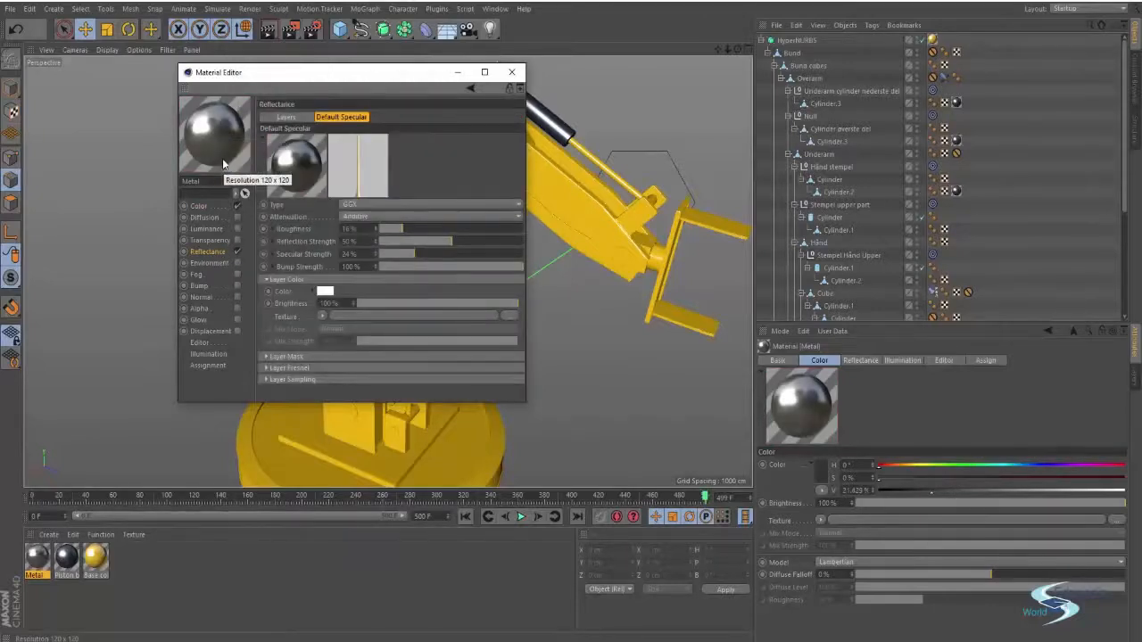
# Step: Set the Metal material's default specular attenuation to Metal and its roughness to 17%, and close its editor
pyautogui.click(358, 218)
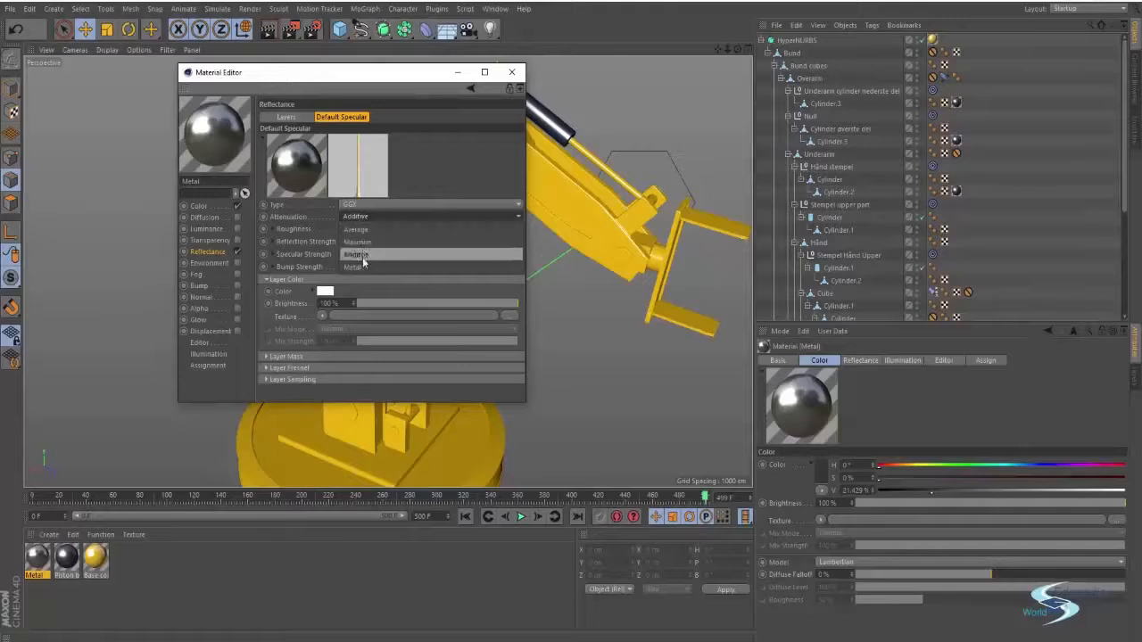
pyautogui.click(361, 265)
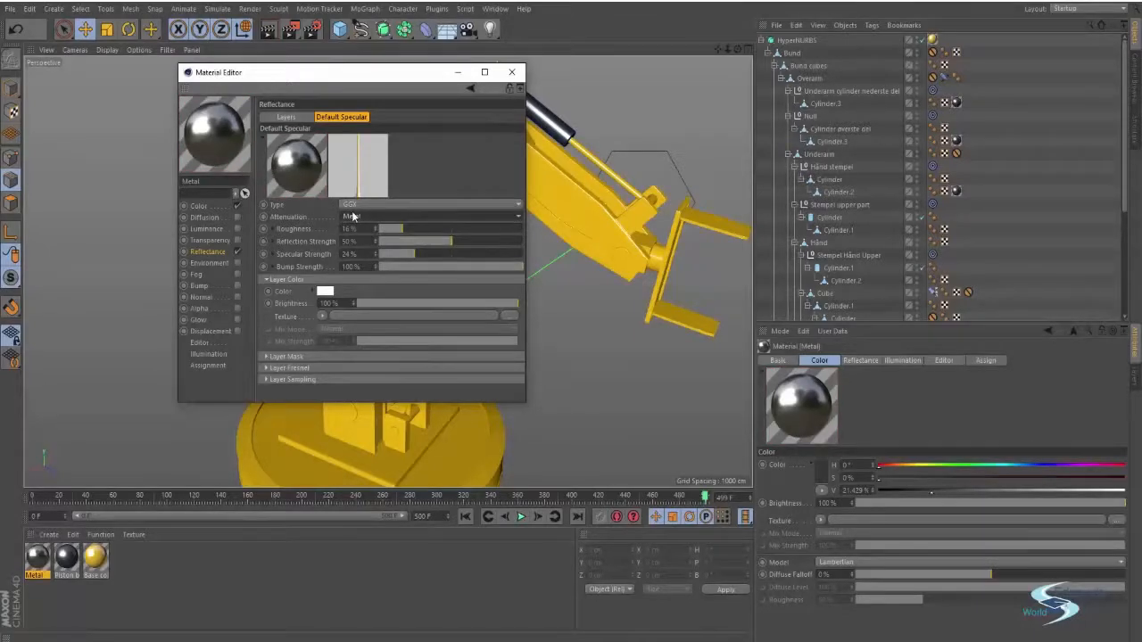
pyautogui.click(413, 230)
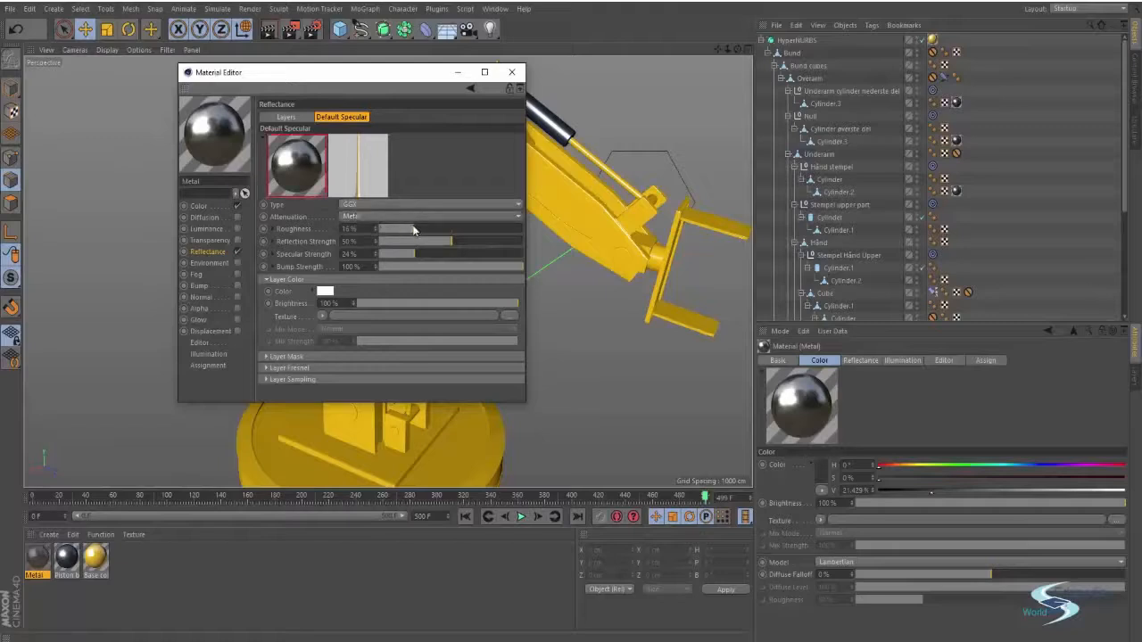
pyautogui.click(404, 228)
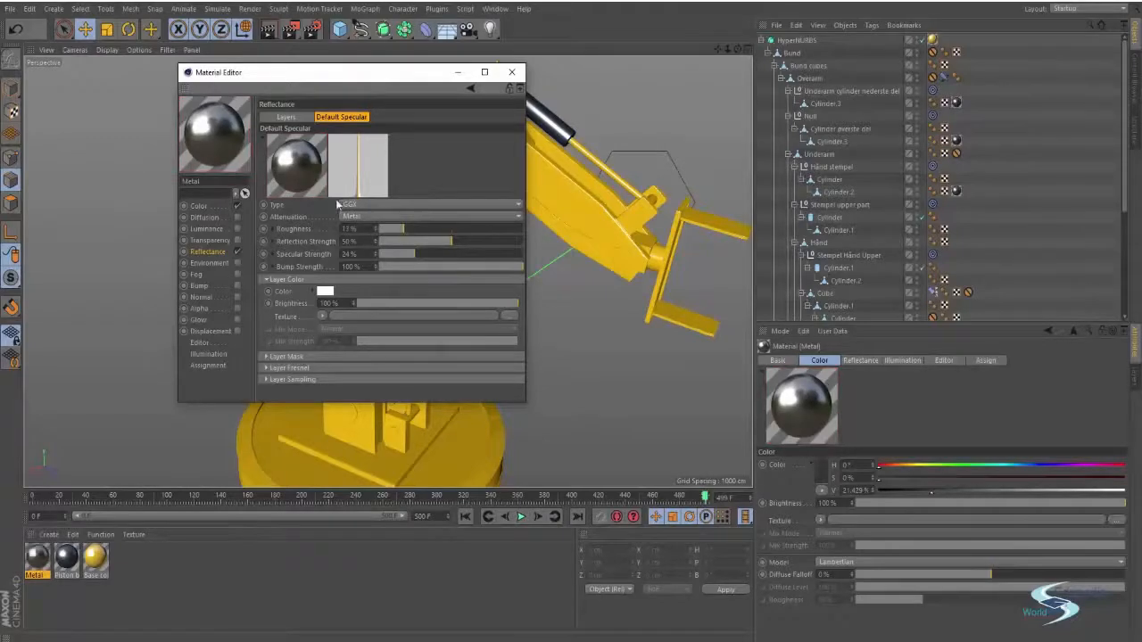
pyautogui.click(511, 71)
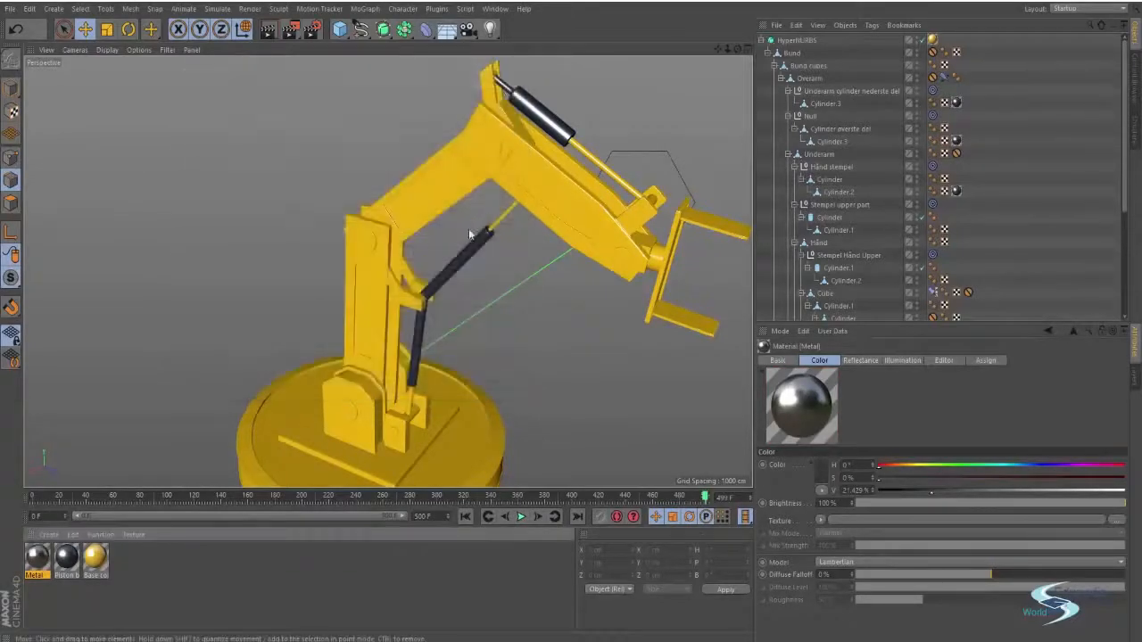
# Step: Apply the Metal material to the thin rod of the middle piston beneath the arm
pyautogui.keyDown('alt'); pyautogui.moveTo(516, 200); pyautogui.dragTo(452, 308); pyautogui.keyUp('alt')
pyautogui.keyDown('alt'); pyautogui.moveTo(451, 307); pyautogui.dragTo(485, 263, button='middle'); pyautogui.keyUp('alt')
pyautogui.moveTo(35, 560); pyautogui.dragTo(433, 299)
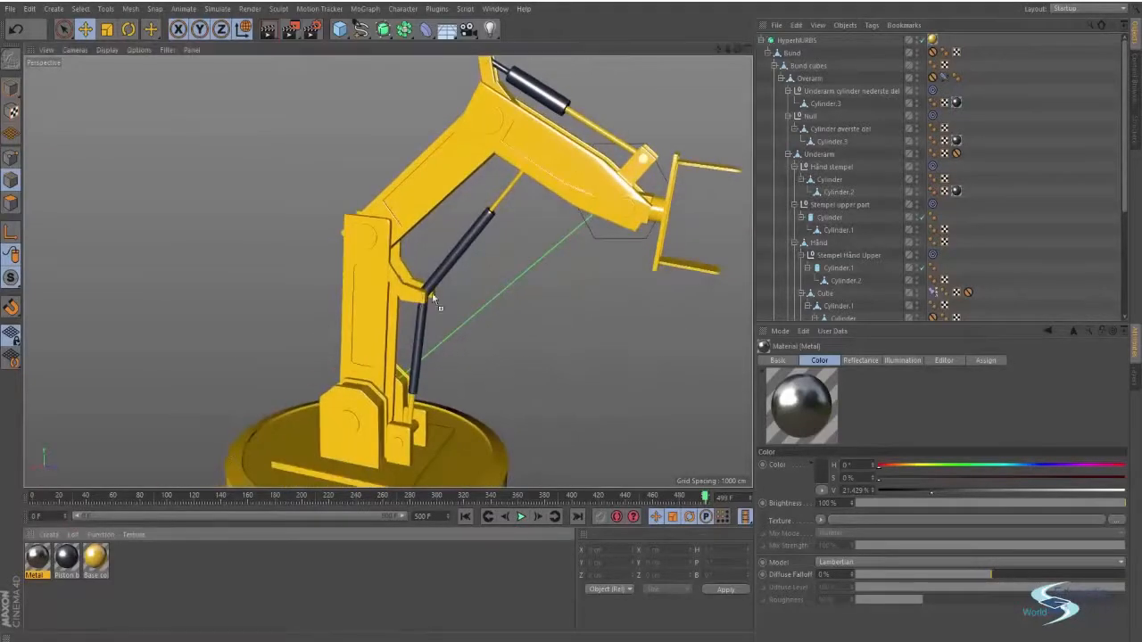
pyautogui.moveTo(501, 198); pyautogui.dragTo(502, 197)
# Step: Try to apply the Metal material to the thin rod of the lowest piston near the base, and undo it
pyautogui.keyDown('alt'); pyautogui.moveTo(501, 197); pyautogui.dragTo(660, 107, button='right'); pyautogui.keyUp('alt')
pyautogui.keyDown('alt'); pyautogui.moveTo(596, 158); pyautogui.dragTo(428, 254, button='right'); pyautogui.keyUp('alt')
pyautogui.keyDown('alt'); pyautogui.moveTo(428, 255); pyautogui.dragTo(477, 116, button='middle'); pyautogui.keyUp('alt')
pyautogui.keyDown('alt'); pyautogui.moveTo(477, 116); pyautogui.dragTo(431, 137); pyautogui.keyUp('alt')
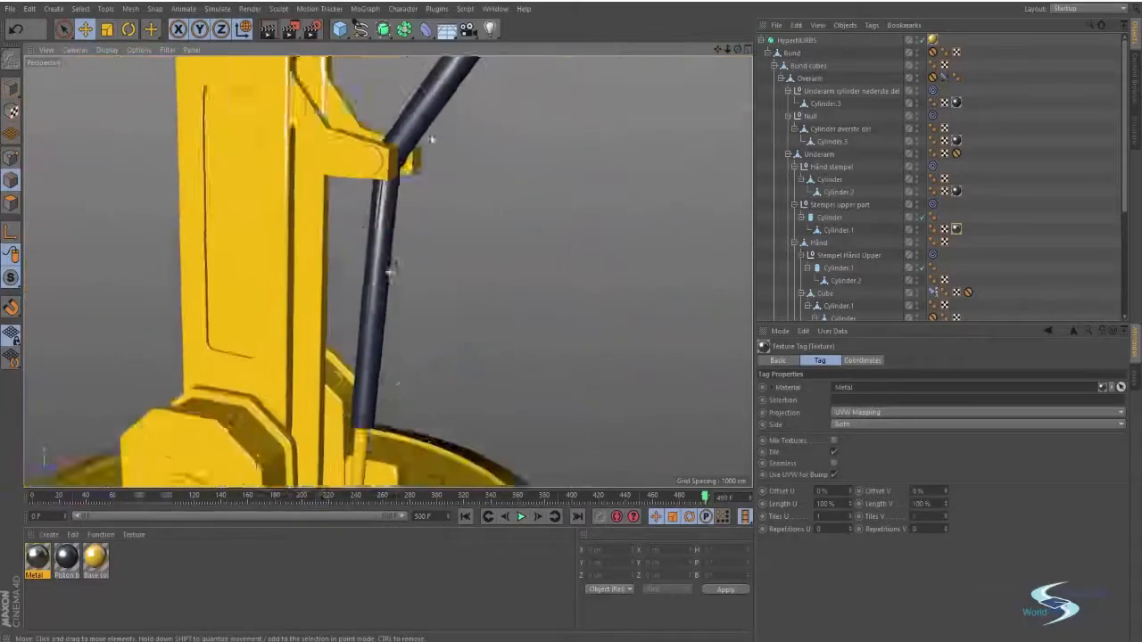
pyautogui.keyDown('alt'); pyautogui.moveTo(431, 138); pyautogui.dragTo(445, 67, button='middle'); pyautogui.keyUp('alt')
pyautogui.moveTo(41, 560); pyautogui.dragTo(161, 482)
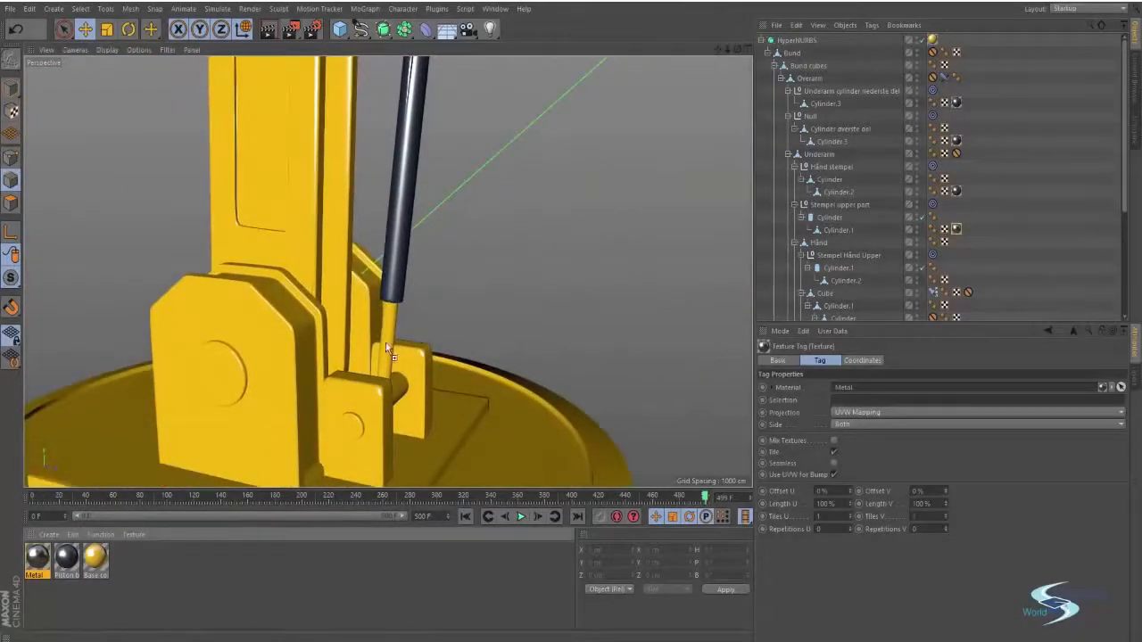
pyautogui.moveTo(387, 343); pyautogui.dragTo(278, 417)
pyautogui.hotkey('ctrl', 'z')
# Step: Apply the Metal material to the lowest piston's thin rod, just above its mounting brackets on the base
pyautogui.keyDown('alt'); pyautogui.moveTo(440, 312); pyautogui.dragTo(290, 401, button='middle'); pyautogui.keyUp('alt')
pyautogui.moveTo(34, 559); pyautogui.dragTo(187, 452)
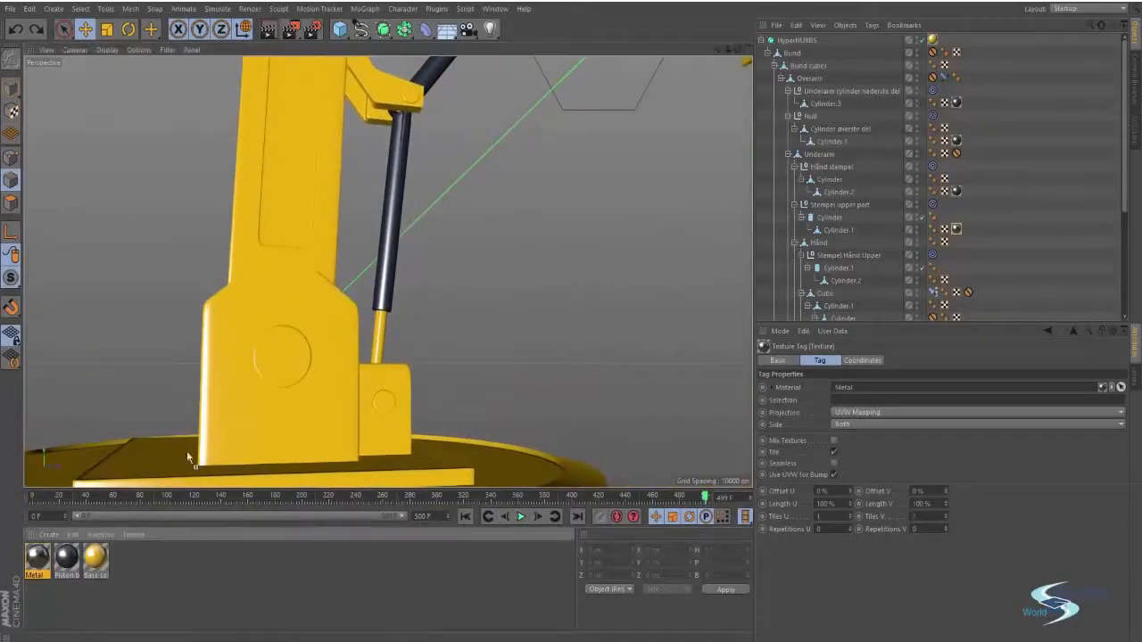
pyautogui.moveTo(381, 323); pyautogui.dragTo(271, 437)
pyautogui.moveTo(37, 558); pyautogui.dragTo(391, 373)
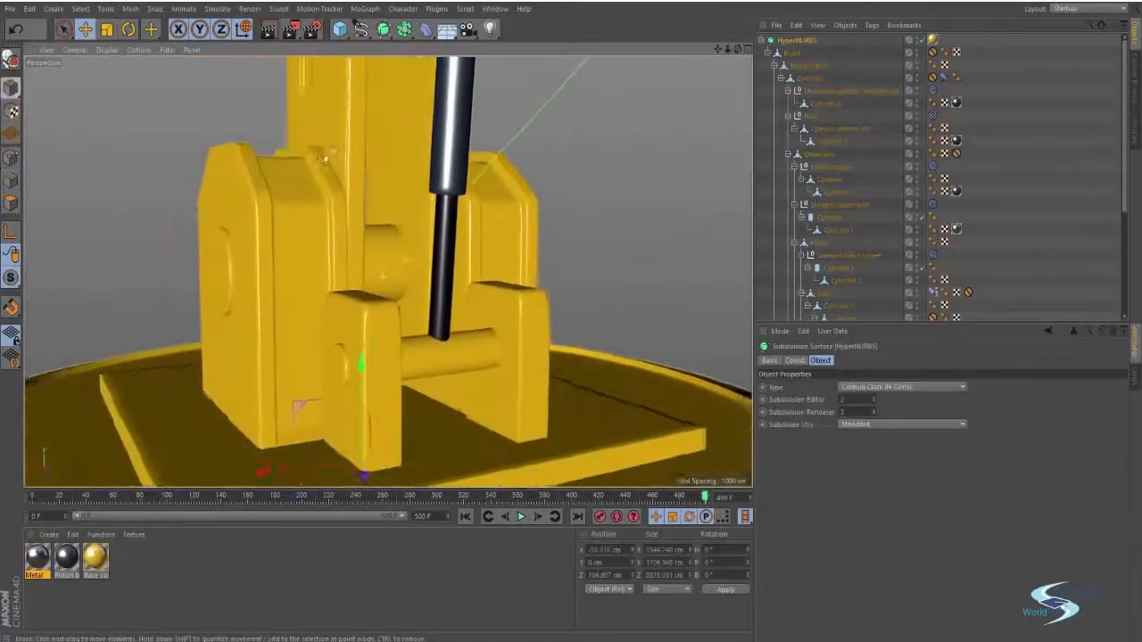
# Step: Apply the Metal material to the pin between the lowest piston's brackets, the "Cylinder nederste del" object, and clear the selection
pyautogui.click(461, 358)
pyautogui.keyDown('alt'); pyautogui.moveTo(461, 357); pyautogui.dragTo(420, 368); pyautogui.keyUp('alt')
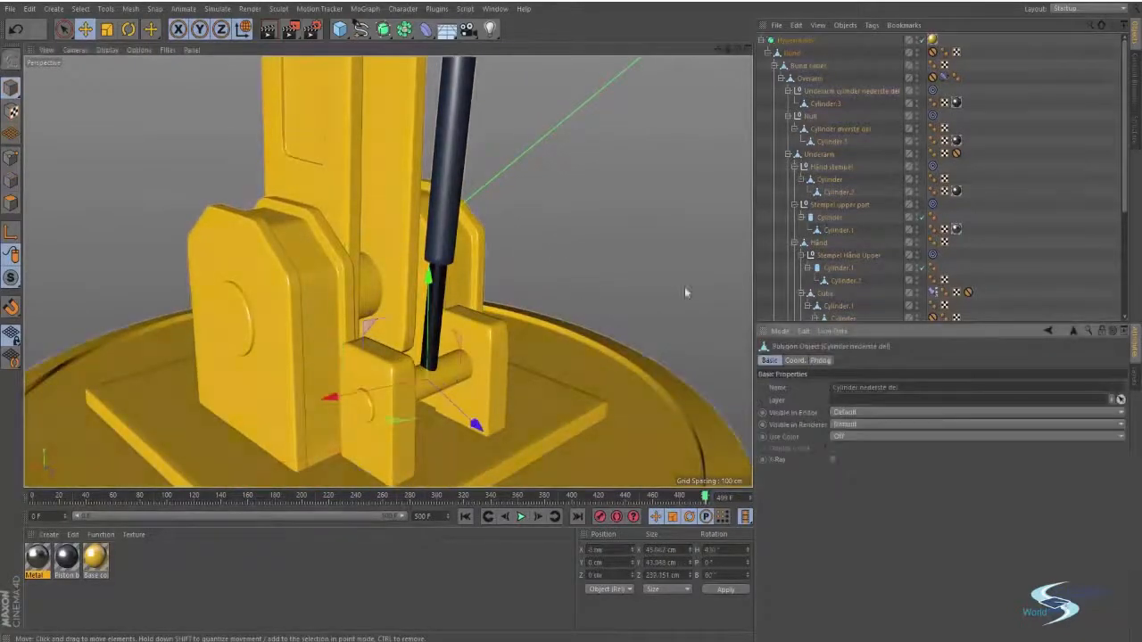
pyautogui.scroll(-5, 869, 183)
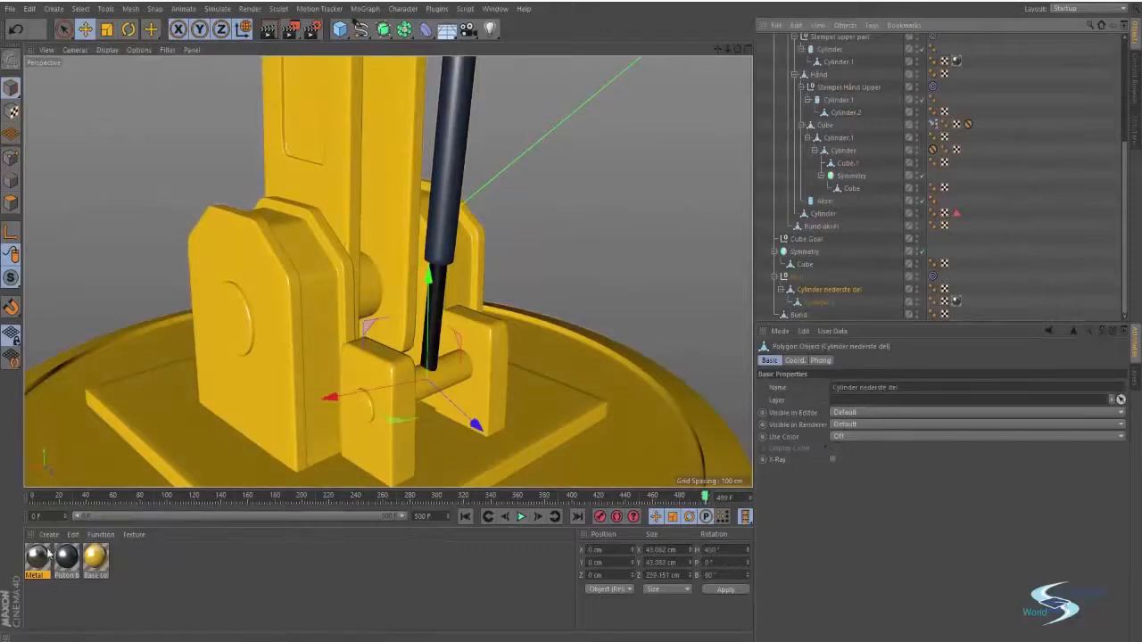
pyautogui.moveTo(40, 557); pyautogui.dragTo(820, 298)
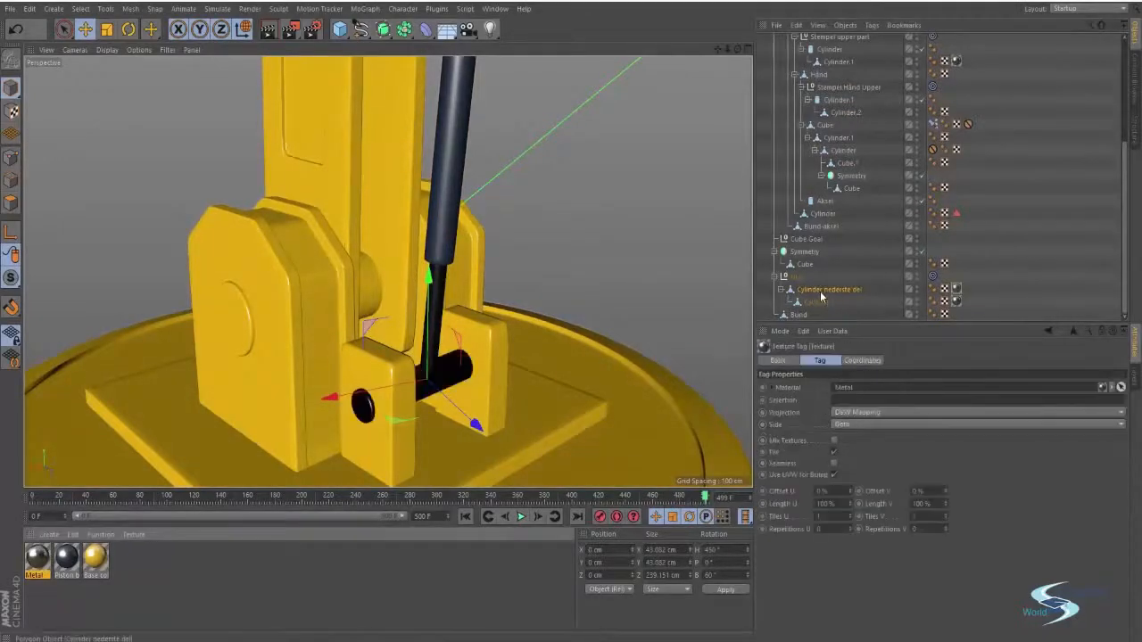
pyautogui.click(1036, 230)
# Step: Try to apply the Metal material to the large axle pin in the base bracket, and undo the assignment
pyautogui.scroll(-4, 372, 360)
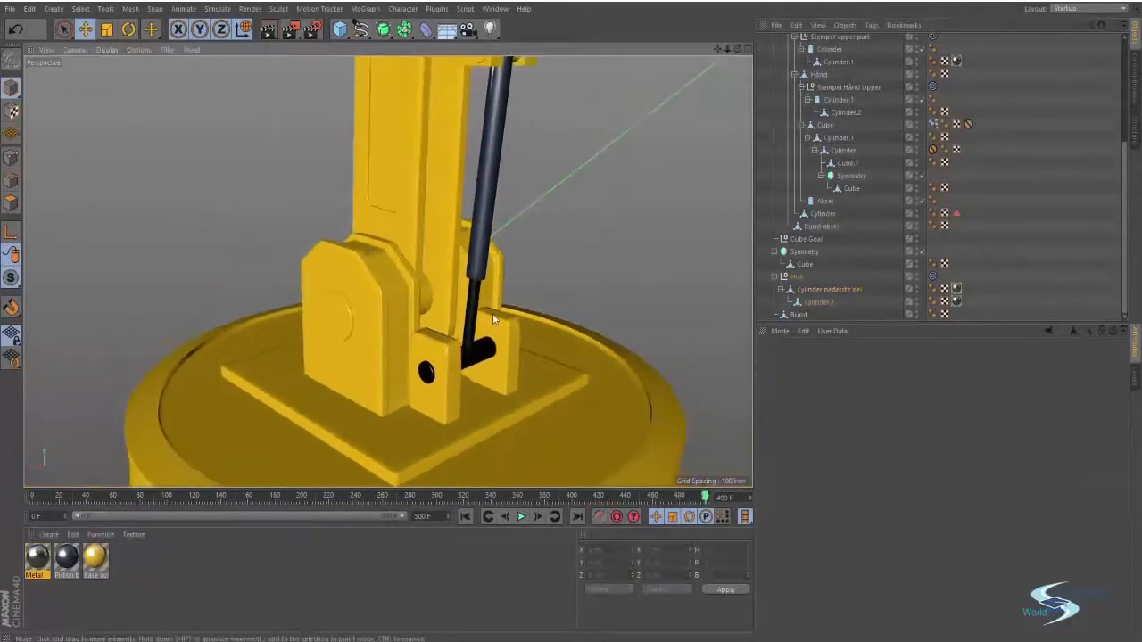
pyautogui.moveTo(372, 361)
pyautogui.keyDown('alt'); pyautogui.mouseDown()
pyautogui.moveTo(403, 352)
pyautogui.moveTo(219, 299)
pyautogui.moveTo(248, 317)
pyautogui.moveTo(247, 428)
pyautogui.mouseUp(); pyautogui.keyUp('alt')
pyautogui.click(371, 340)
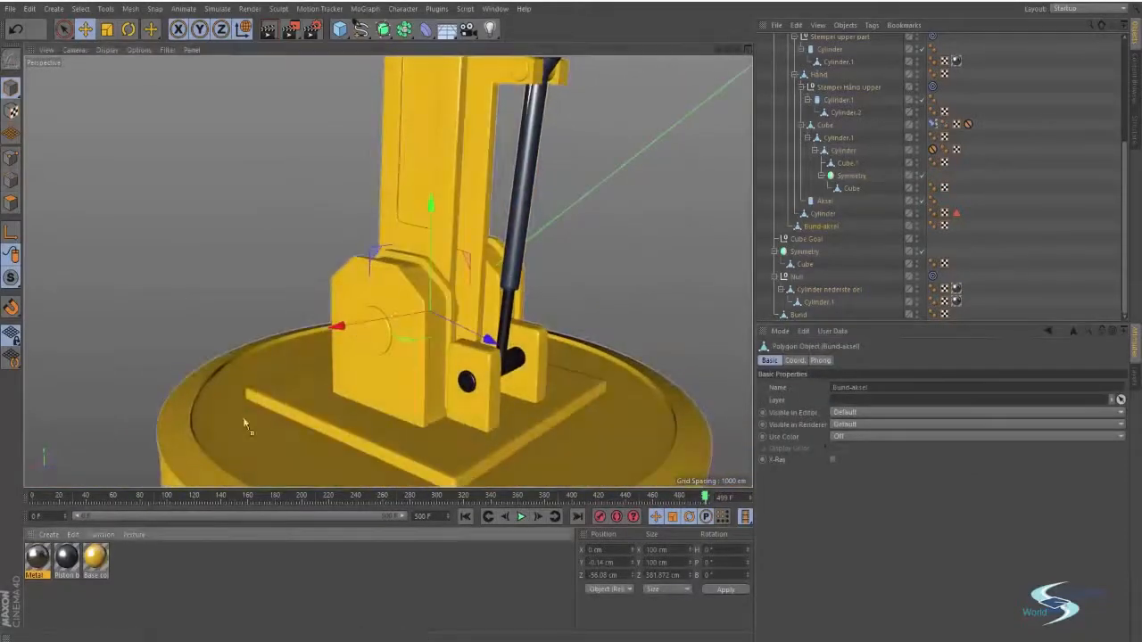
pyautogui.moveTo(369, 339); pyautogui.dragTo(401, 308)
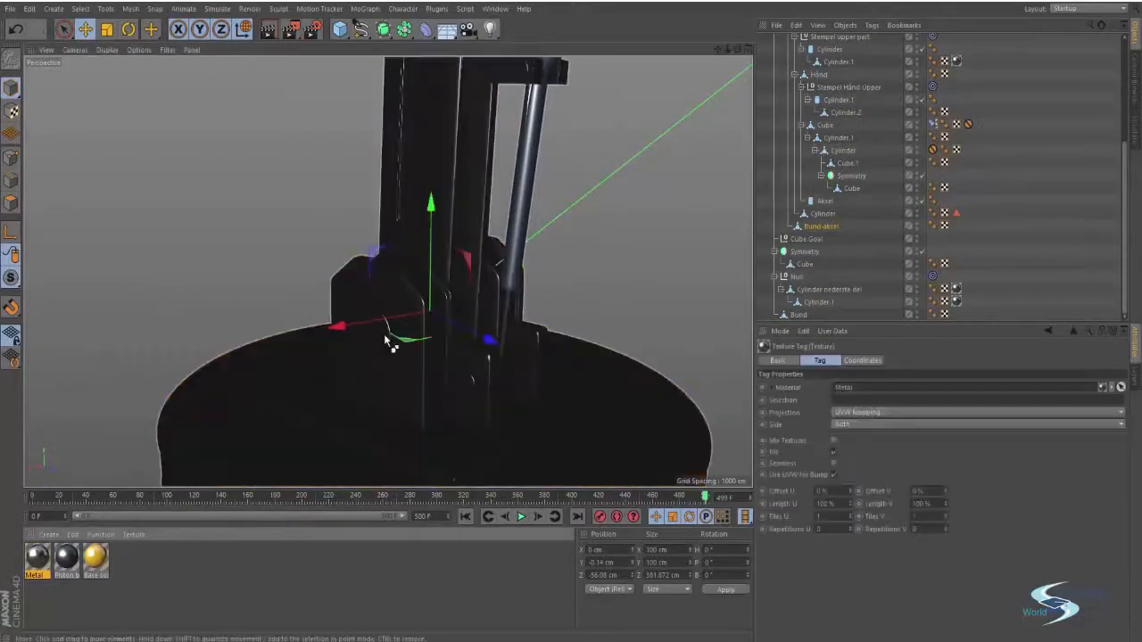
pyautogui.hotkey('ctrl', 'z')
# Step: Apply the Metal material to the Bund-aksel object, the large axle pin in the base bracket
pyautogui.click(379, 337)
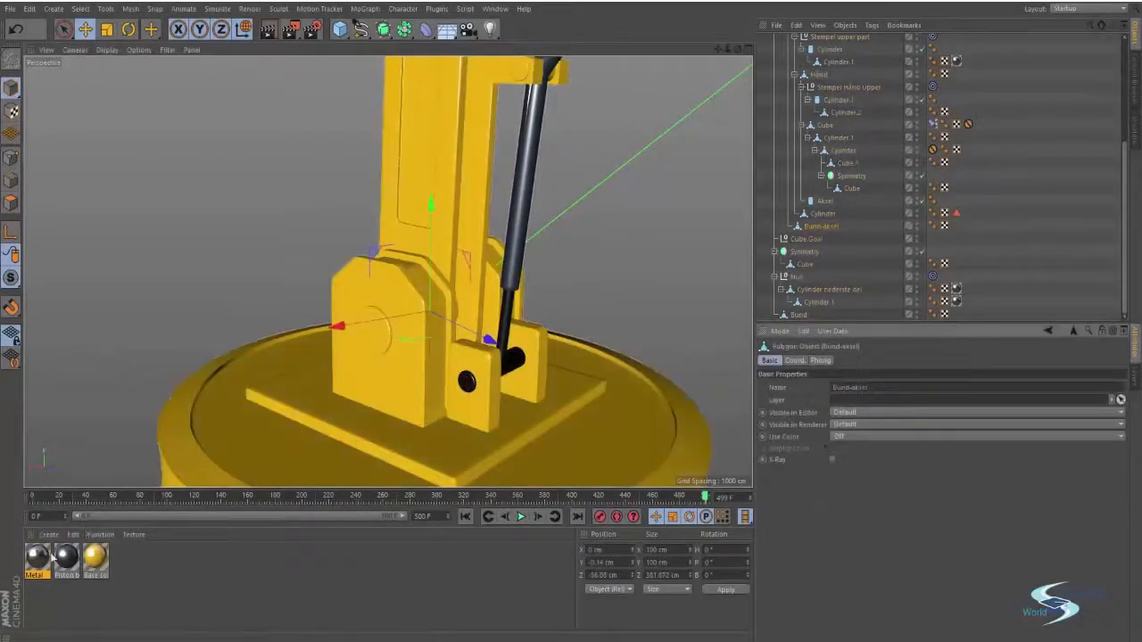
pyautogui.moveTo(52, 555); pyautogui.dragTo(721, 256)
pyautogui.moveTo(824, 230); pyautogui.dragTo(822, 228)
# Step: Apply the Metal material to the Cylinder object that forms the joint pin at the top of the upright column
pyautogui.scroll(-3, 580, 245)
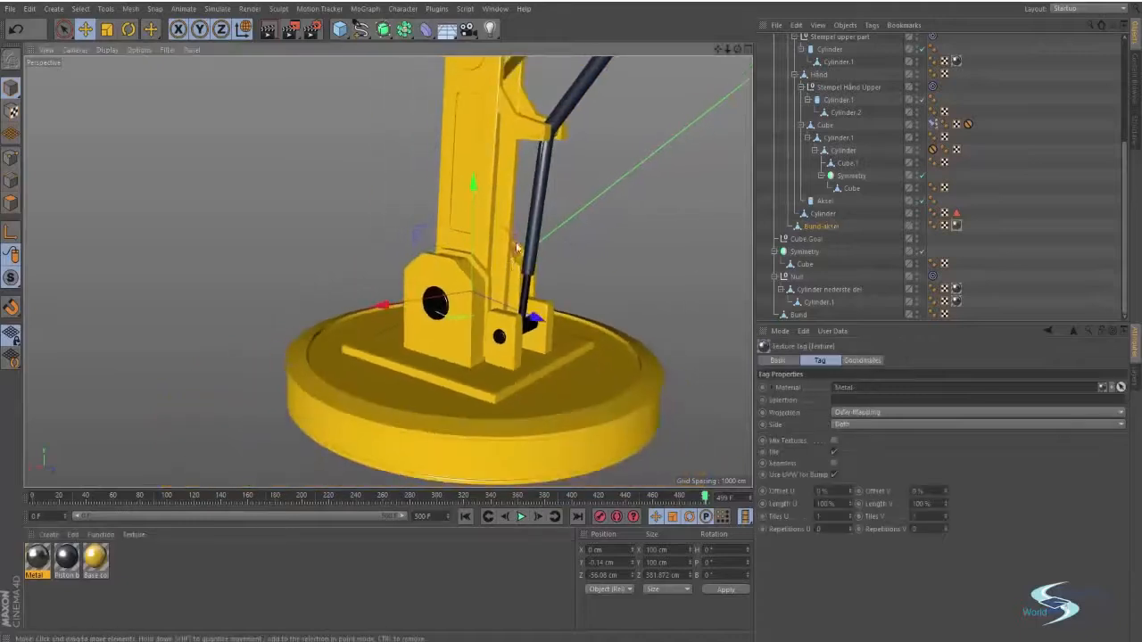
pyautogui.keyDown('alt'); pyautogui.moveTo(429, 266); pyautogui.dragTo(385, 464, button='middle'); pyautogui.keyUp('alt')
pyautogui.click(429, 264)
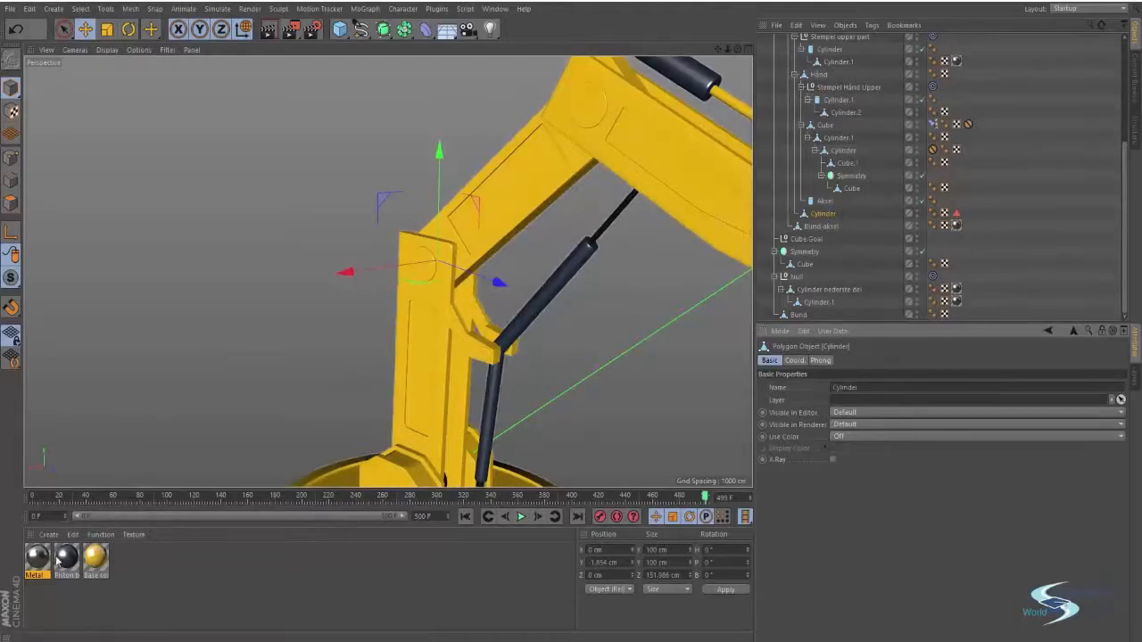
pyautogui.moveTo(40, 559); pyautogui.dragTo(761, 256)
pyautogui.moveTo(825, 219); pyautogui.dragTo(825, 219)
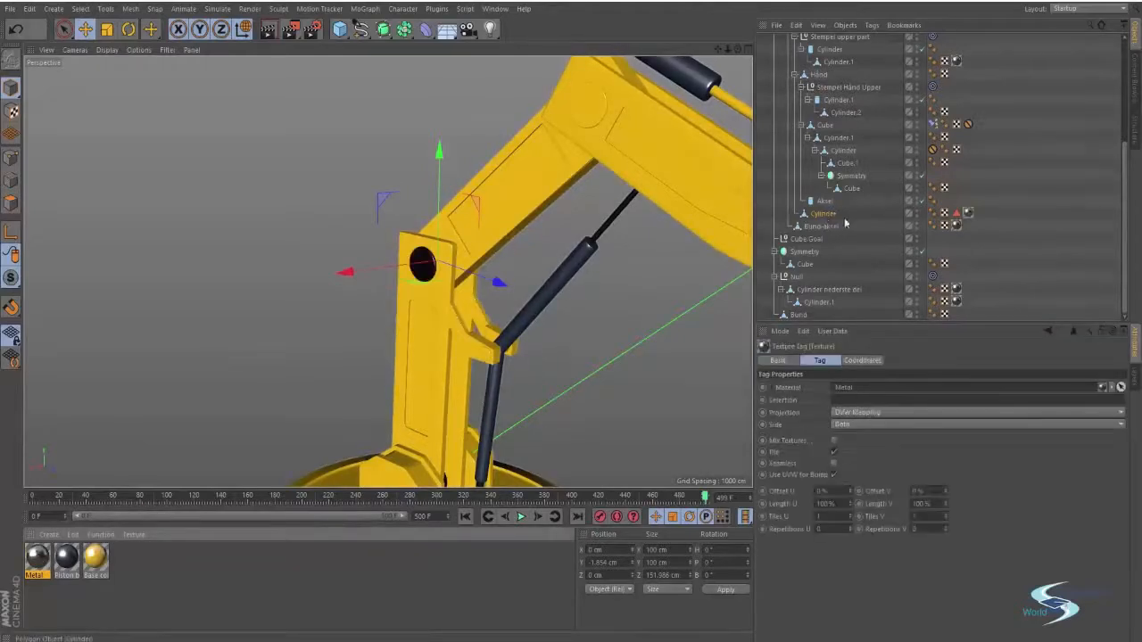
# Step: Apply the Metal material to the Aksel object, the elbow pin joining the two upper arm segments
pyautogui.keyDown('alt'); pyautogui.moveTo(619, 255); pyautogui.dragTo(509, 229); pyautogui.keyUp('alt')
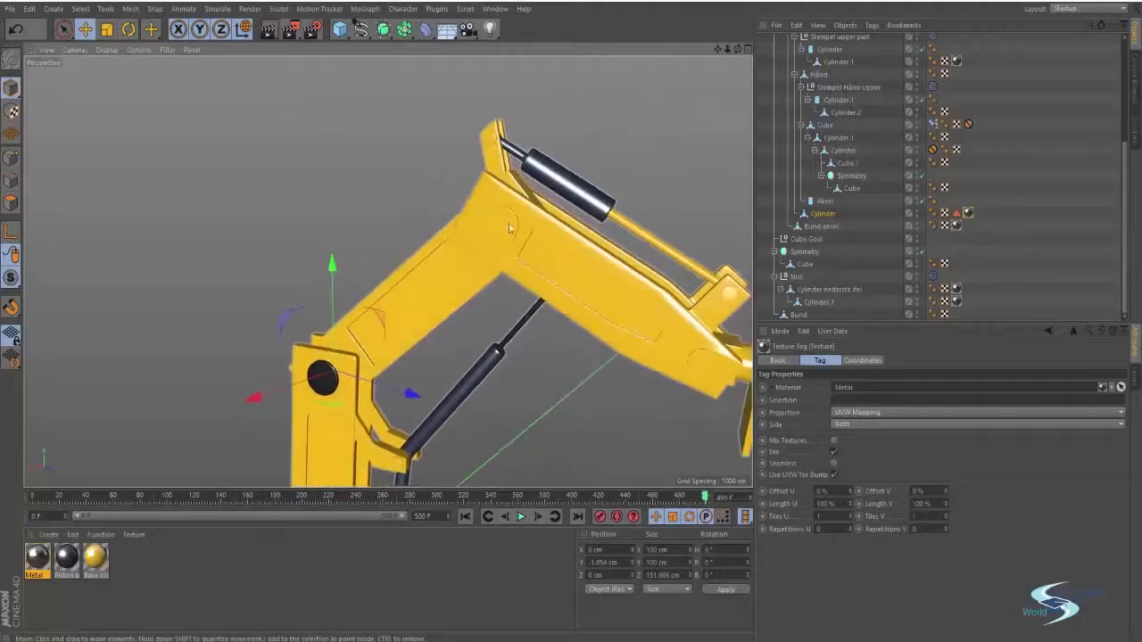
pyautogui.click(502, 224)
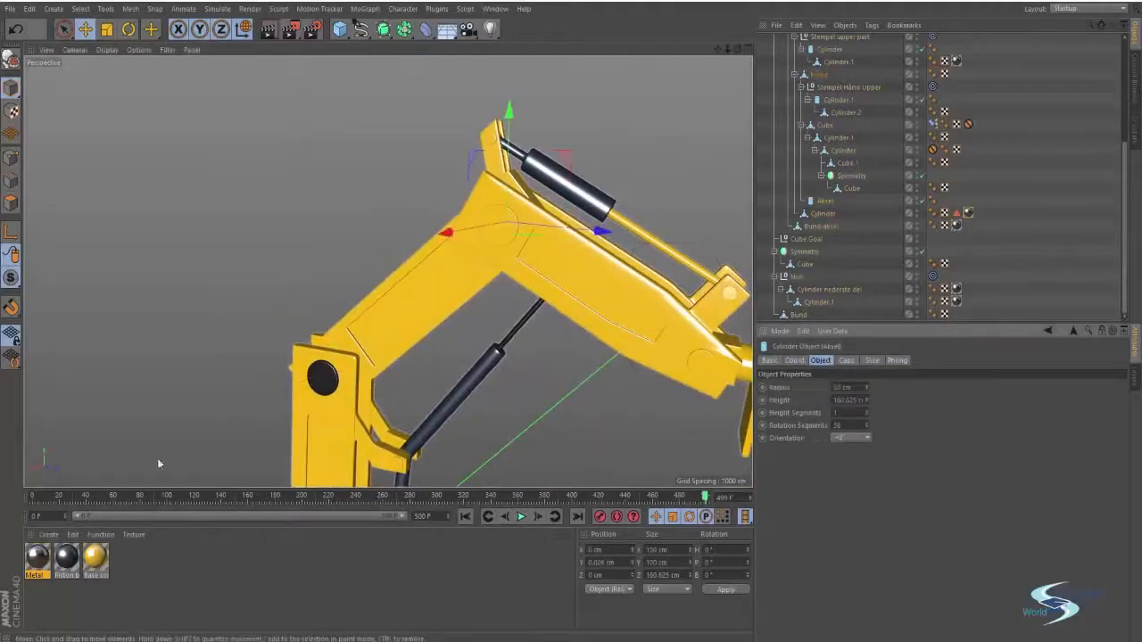
pyautogui.moveTo(36, 562); pyautogui.dragTo(826, 203)
# Step: Apply the Metal material to the Cylinder.1 object, the wrist pin that carries the gripper
pyautogui.keyDown('alt'); pyautogui.moveTo(652, 229); pyautogui.dragTo(557, 267, button='right'); pyautogui.keyUp('alt')
pyautogui.keyDown('alt'); pyautogui.moveTo(558, 268); pyautogui.dragTo(482, 197, button='middle'); pyautogui.keyUp('alt')
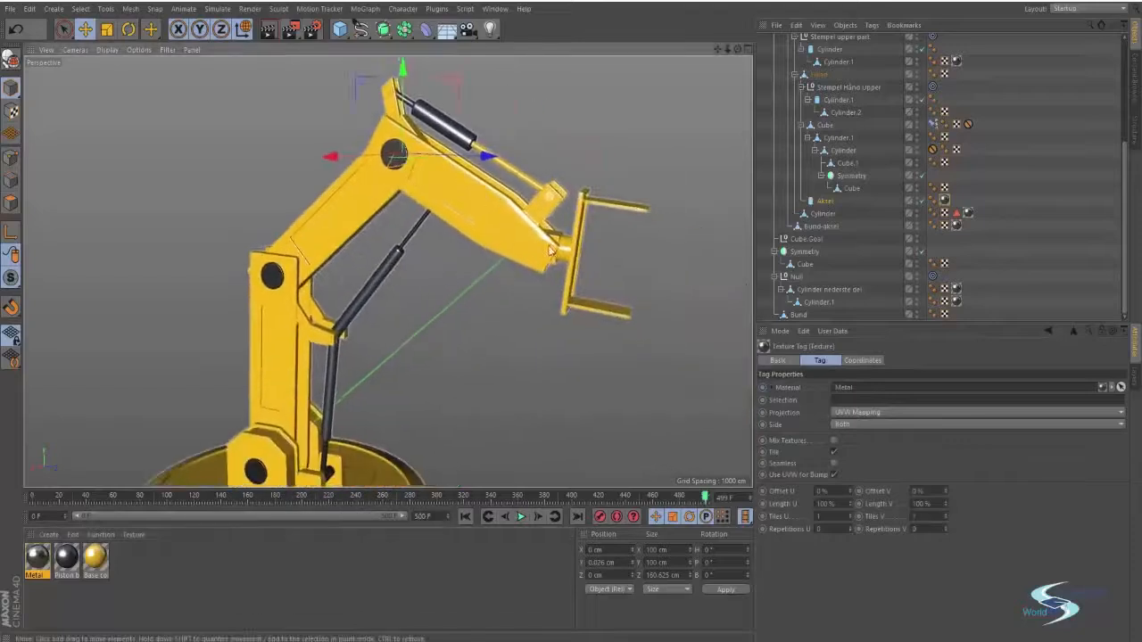
pyautogui.click(535, 253)
pyautogui.click(535, 253)
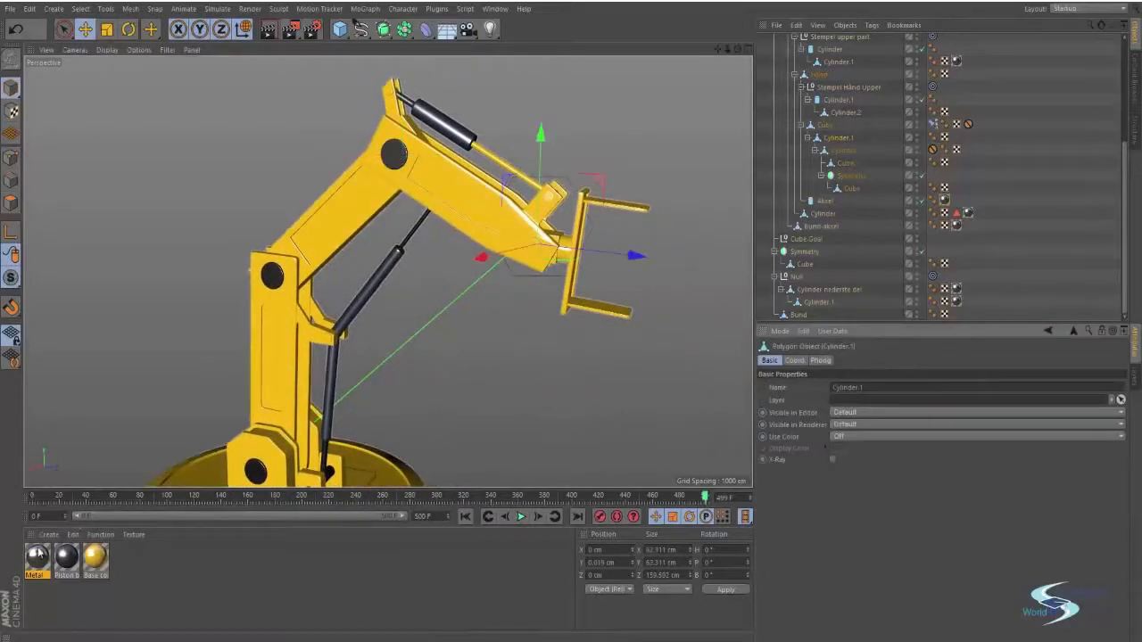
pyautogui.moveTo(850, 142); pyautogui.dragTo(849, 140)
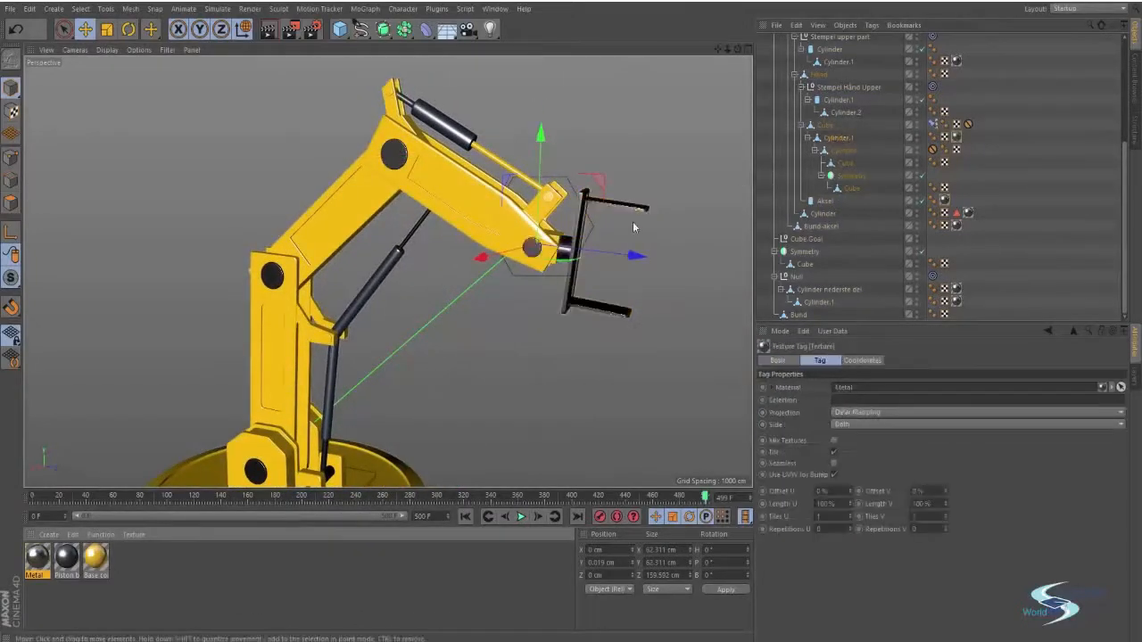
# Step: Select the gripper's flat back plate, the Cube.1 object
pyautogui.keyDown('alt'); pyautogui.moveTo(626, 229); pyautogui.dragTo(428, 278); pyautogui.keyUp('alt')
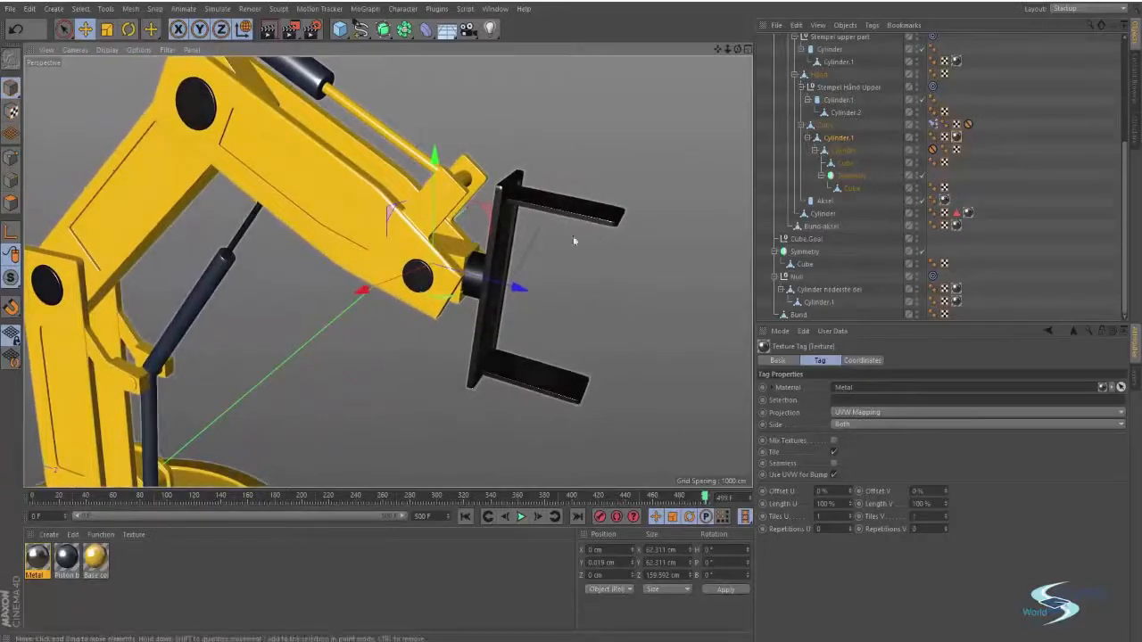
pyautogui.keyDown('alt'); pyautogui.moveTo(573, 242); pyautogui.dragTo(507, 283); pyautogui.keyUp('alt')
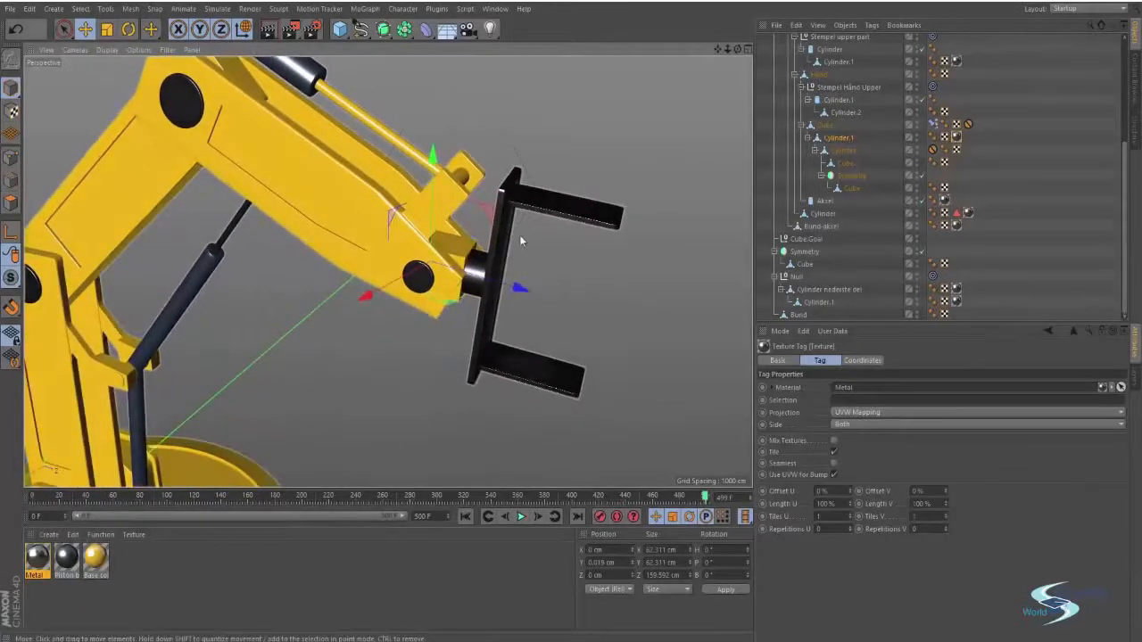
pyautogui.keyDown('alt'); pyautogui.moveTo(519, 234); pyautogui.dragTo(440, 265); pyautogui.keyUp('alt')
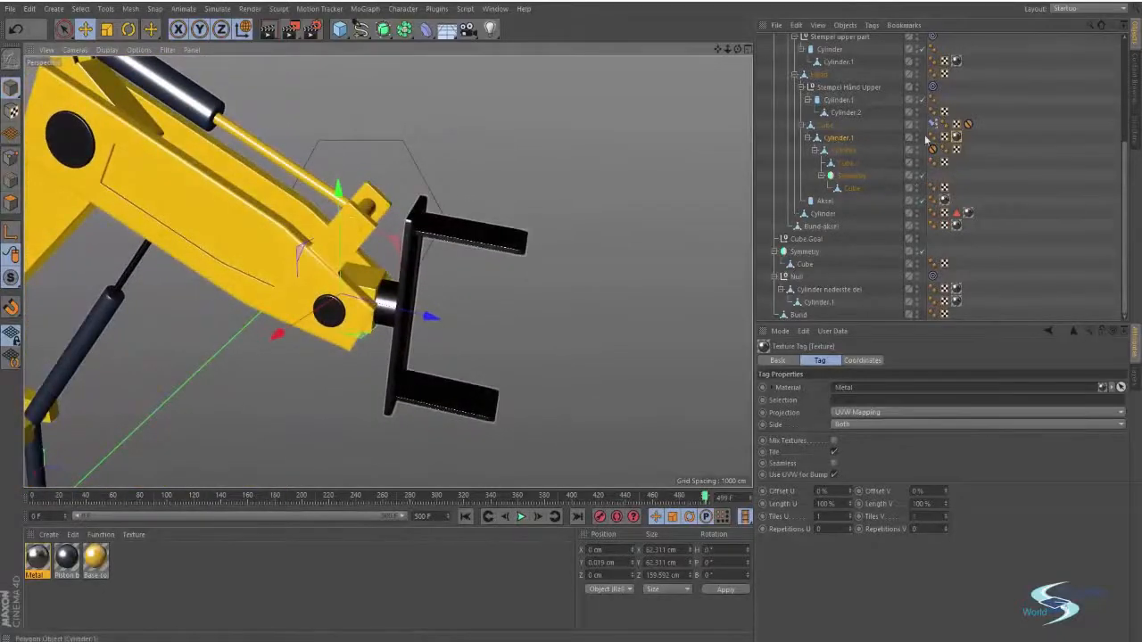
pyautogui.keyDown('alt'); pyautogui.moveTo(492, 270); pyautogui.dragTo(394, 201); pyautogui.keyUp('alt')
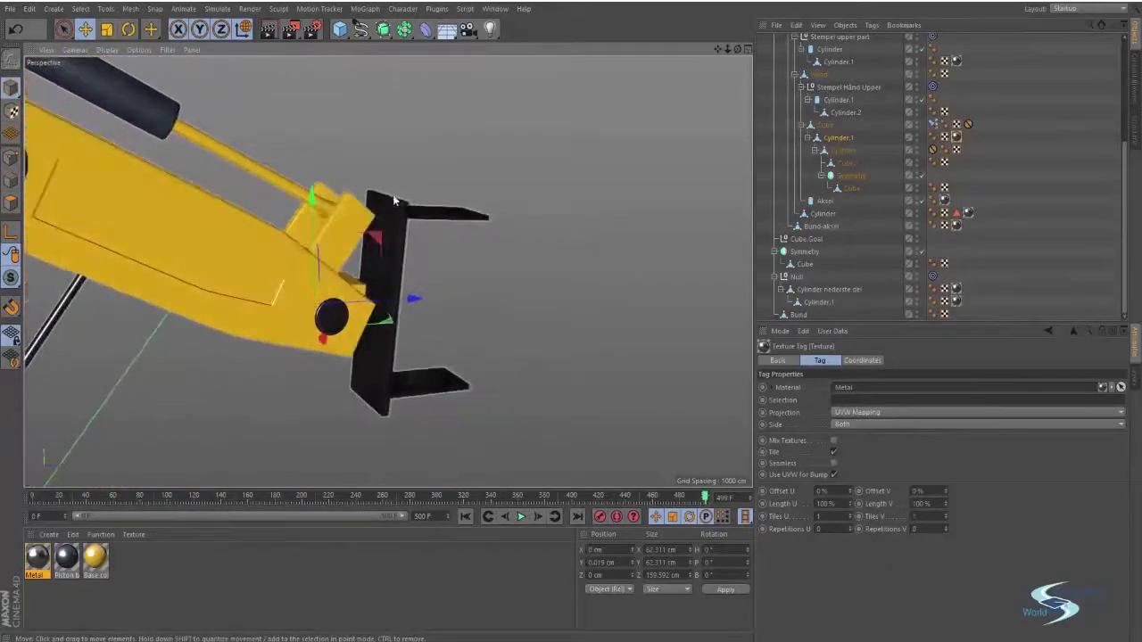
pyautogui.keyDown('alt'); pyautogui.moveTo(388, 311); pyautogui.dragTo(436, 216); pyautogui.keyUp('alt')
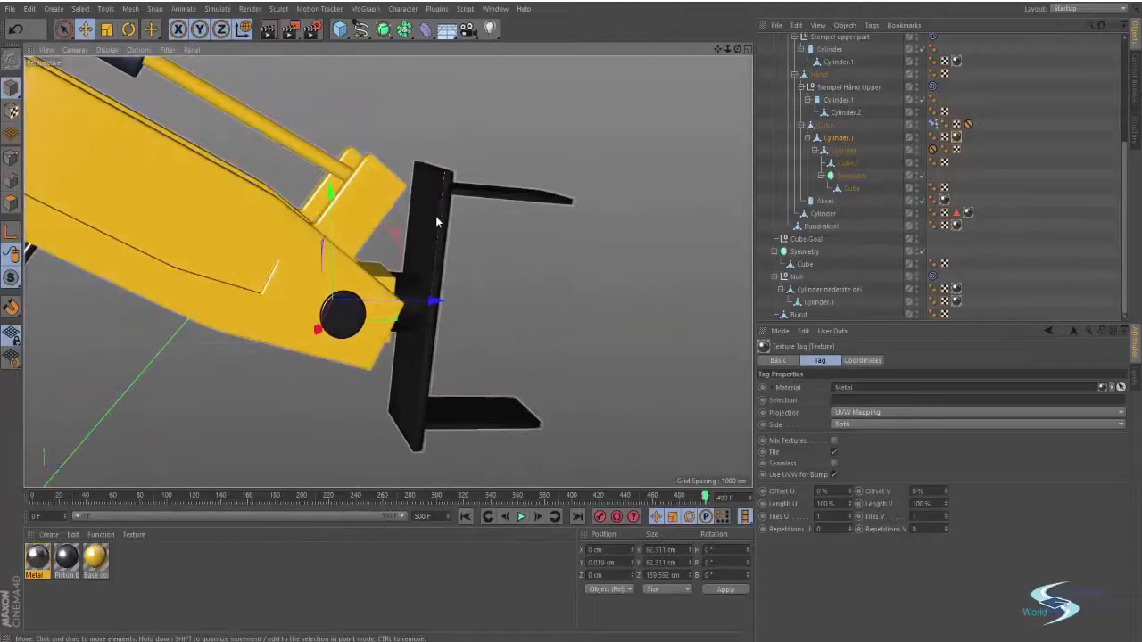
pyautogui.click(435, 216)
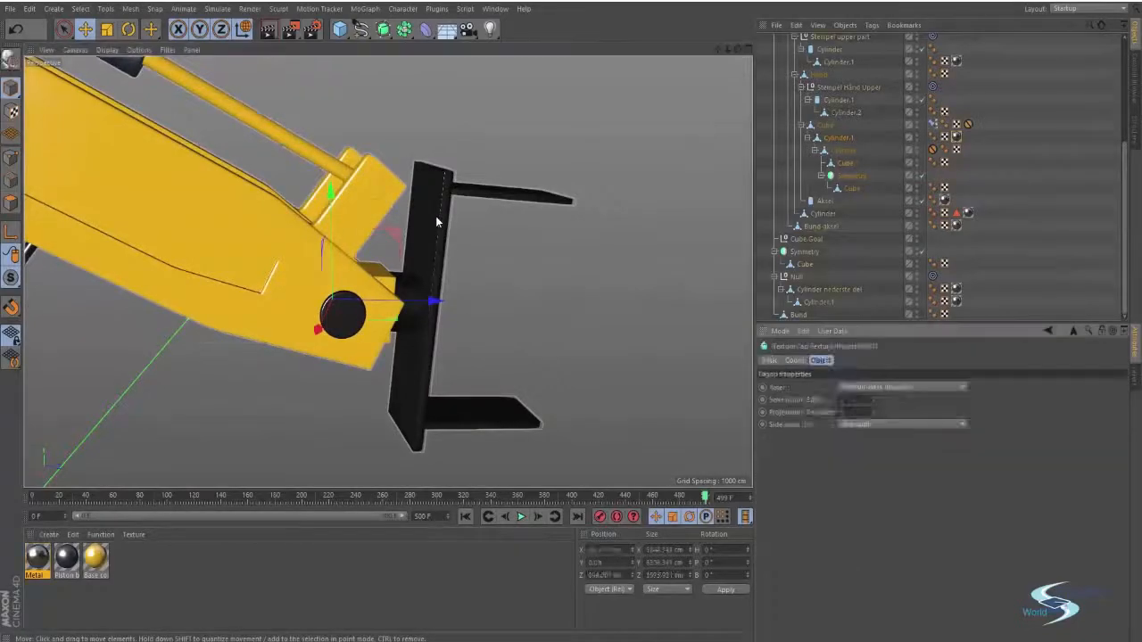
# Step: Turn off the HyperNURBS subdivision and switch to polygon mode on the gripper's back plate
pyautogui.keyDown('alt'); pyautogui.moveTo(469, 233); pyautogui.dragTo(321, 221); pyautogui.keyUp('alt')
pyautogui.scroll(5, 843, 201)
pyautogui.scroll(1, 843, 202)
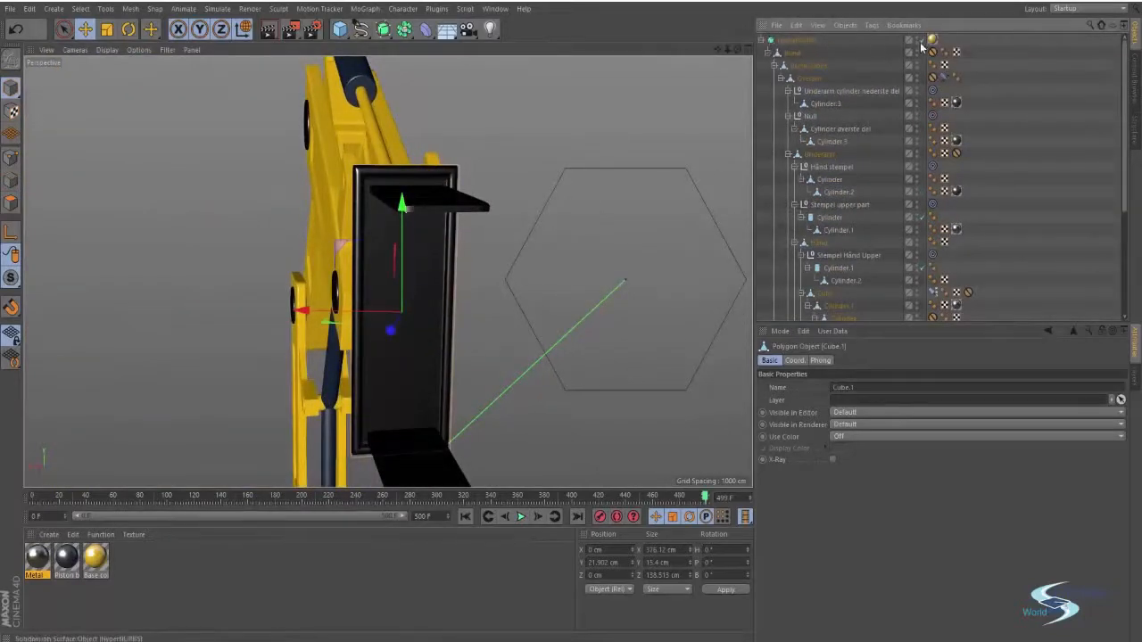
pyautogui.keyDown('alt'); pyautogui.moveTo(523, 235); pyautogui.dragTo(553, 259); pyautogui.keyUp('alt')
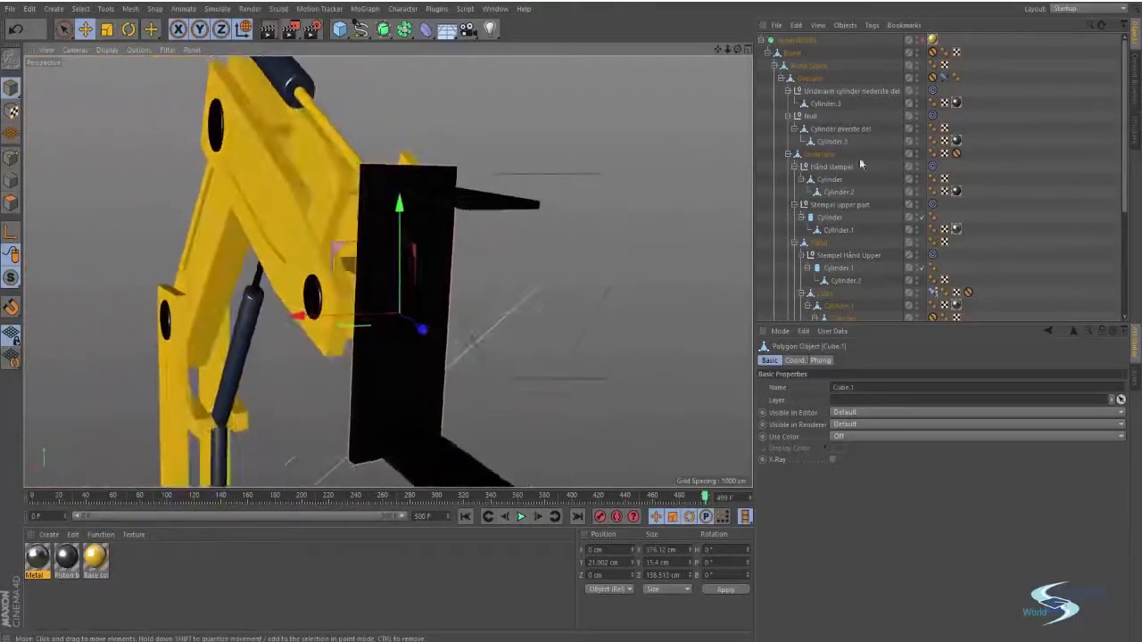
pyautogui.scroll(-5, 829, 246)
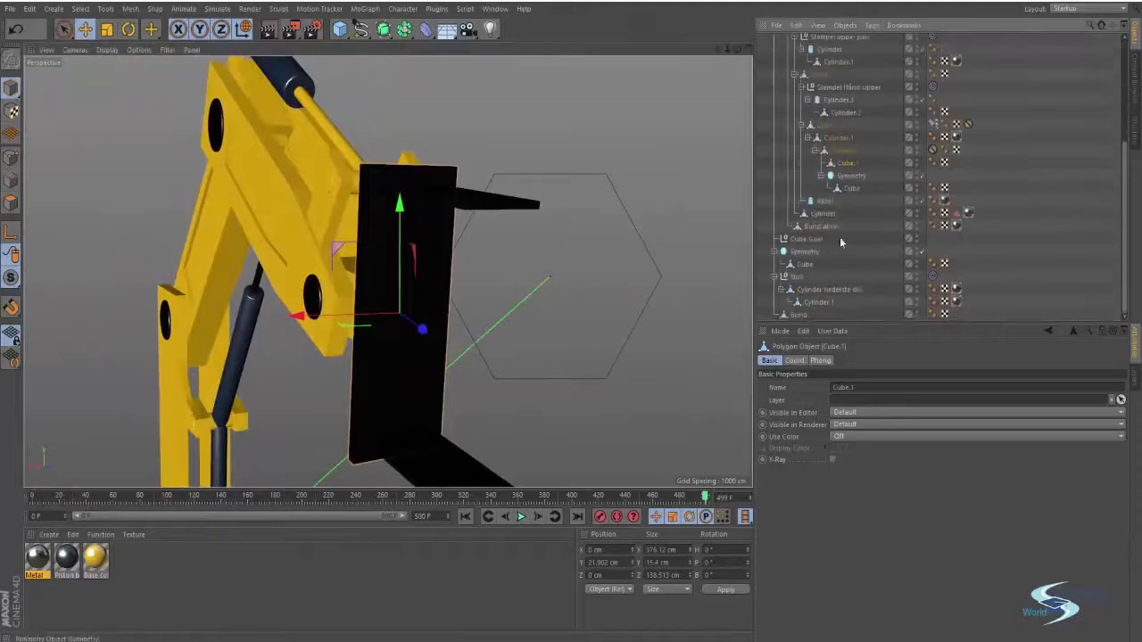
pyautogui.click(11, 204)
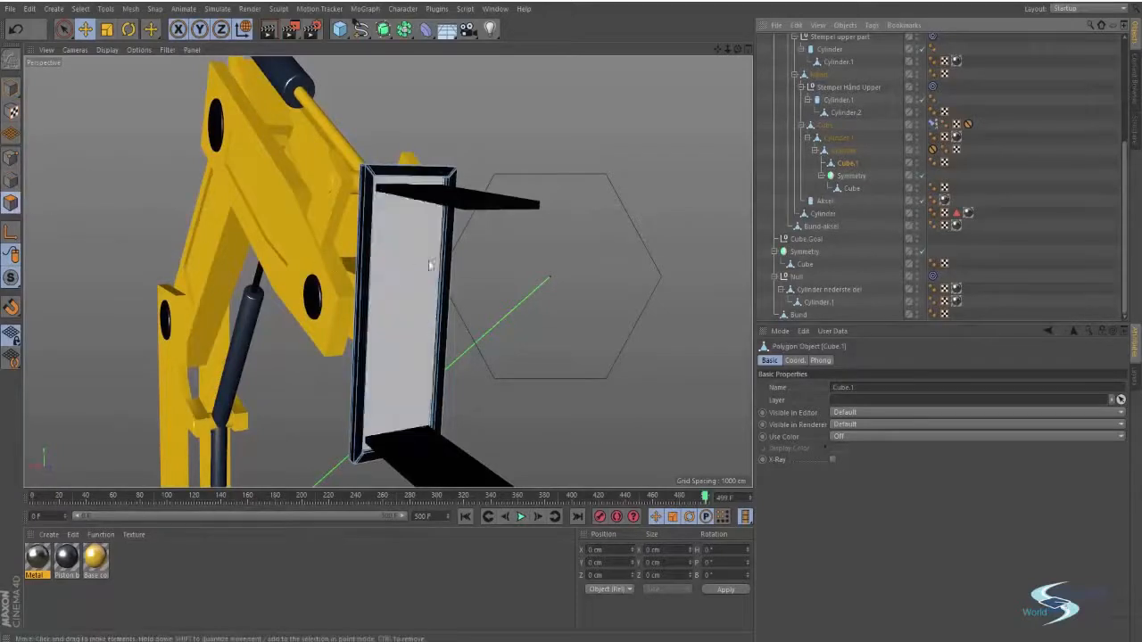
# Step: Select the large inner face of the gripper's back plate and turn the HyperNURBS subdivision back on
pyautogui.keyDown('alt'); pyautogui.moveTo(438, 249); pyautogui.dragTo(416, 212); pyautogui.keyUp('alt')
pyautogui.click(395, 228)
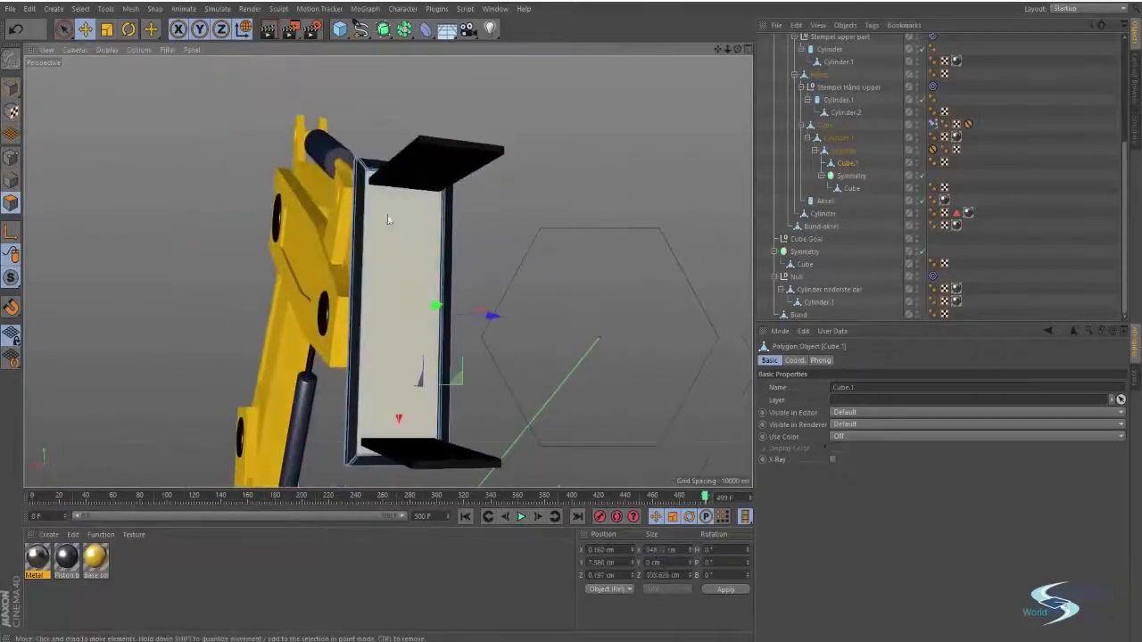
pyautogui.keyDown('alt'); pyautogui.moveTo(412, 181); pyautogui.dragTo(505, 174, button='right'); pyautogui.keyUp('alt')
pyautogui.keyDown('alt'); pyautogui.moveTo(387, 270); pyautogui.dragTo(464, 204); pyautogui.keyUp('alt')
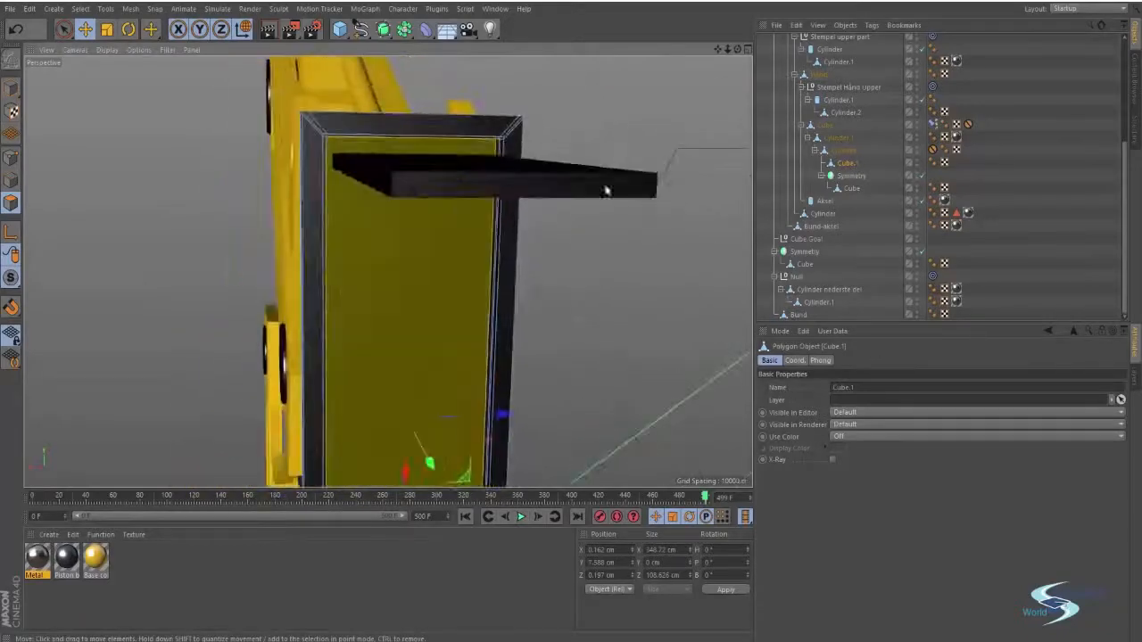
pyautogui.scroll(5, 865, 94)
pyautogui.click(922, 40)
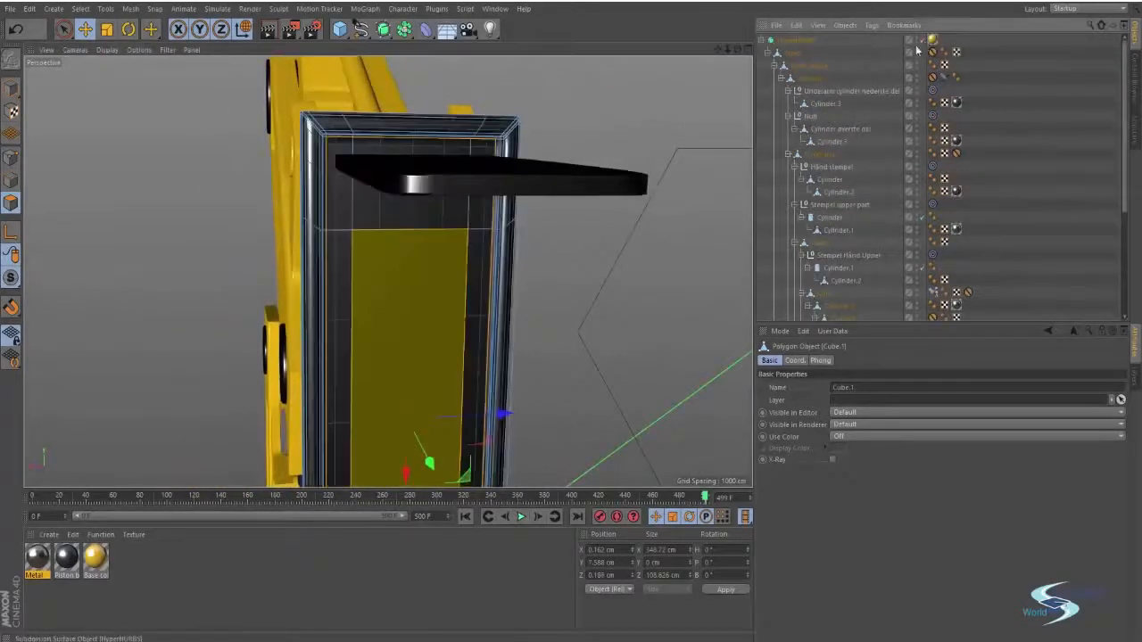
# Step: Extend the selection to the remaining inner-face polygons of the gripper's back plate with the Live Selection tool
pyautogui.keyDown('alt'); pyautogui.moveTo(446, 181); pyautogui.dragTo(452, 109, button='middle'); pyautogui.keyUp('alt')
pyautogui.moveTo(422, 199)
pyautogui.keyDown('alt'); pyautogui.mouseDown()
pyautogui.moveTo(423, 170)
pyautogui.moveTo(476, 191)
pyautogui.mouseUp(); pyautogui.keyUp('alt')
pyautogui.press('space')
pyautogui.moveTo(375, 184)
pyautogui.mouseDown()
pyautogui.moveTo(356, 238)
pyautogui.moveTo(391, 276)
pyautogui.moveTo(398, 323)
pyautogui.mouseUp()
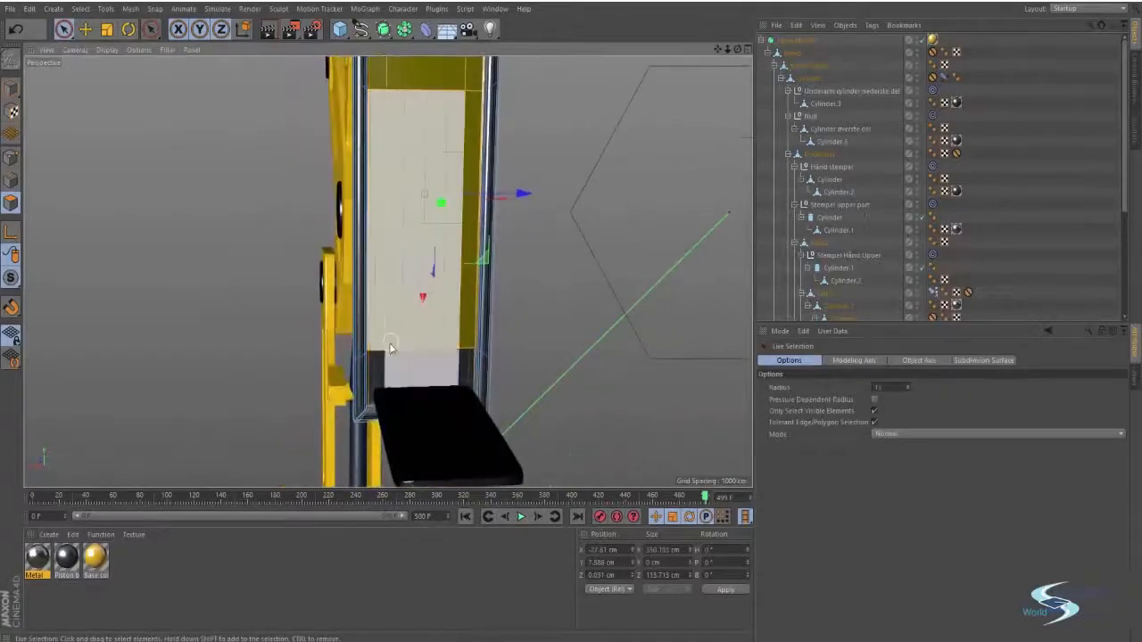
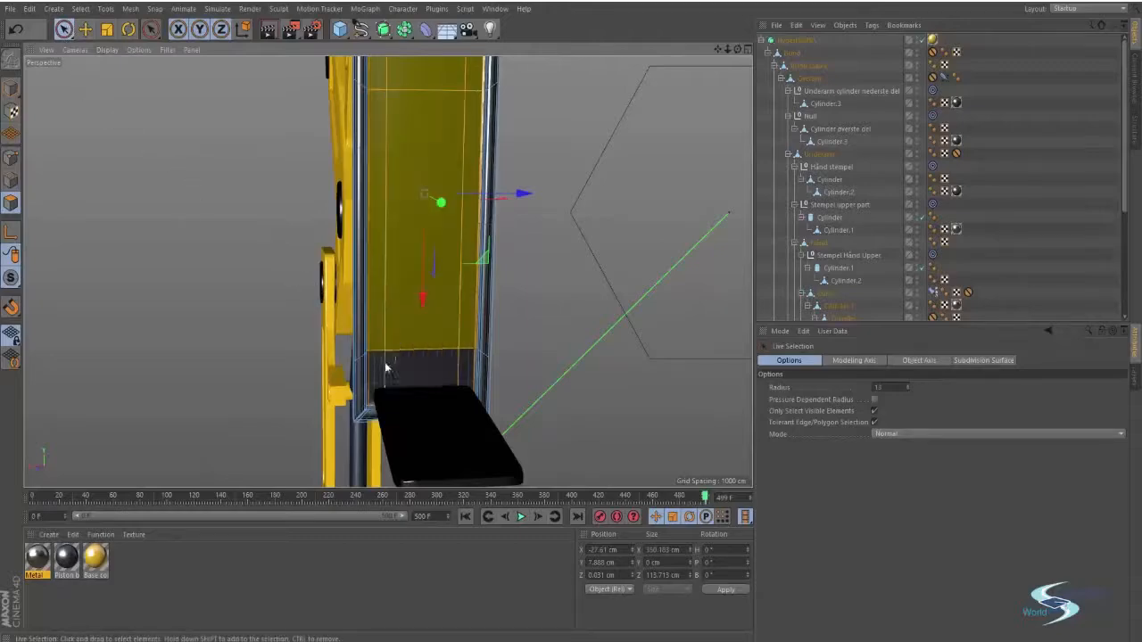
pyautogui.keyDown('shift'); pyautogui.click(453, 365); pyautogui.keyUp('shift')
# Step: Inspect the back plate's inner face around the gripper fingers for unselected polygons and undo the last selection change
pyautogui.keyDown('alt'); pyautogui.moveTo(447, 202); pyautogui.dragTo(437, 332, button='middle'); pyautogui.keyUp('alt')
pyautogui.keyDown('alt'); pyautogui.moveTo(446, 229); pyautogui.dragTo(520, 186, button='right'); pyautogui.keyUp('alt')
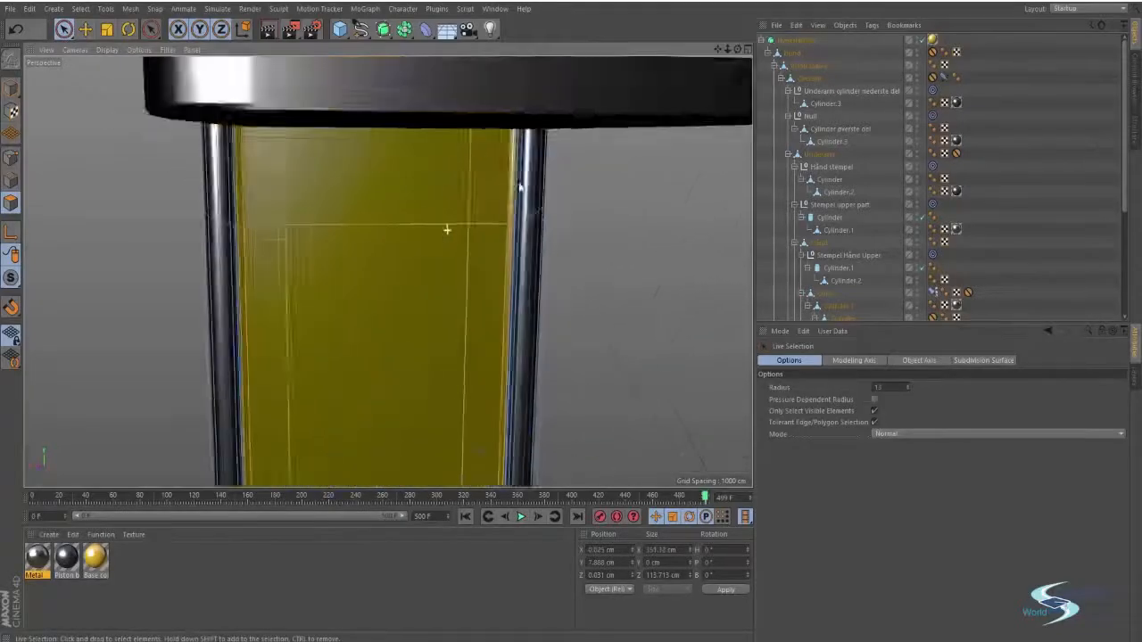
pyautogui.keyDown('alt'); pyautogui.moveTo(479, 206); pyautogui.dragTo(507, 157); pyautogui.keyUp('alt')
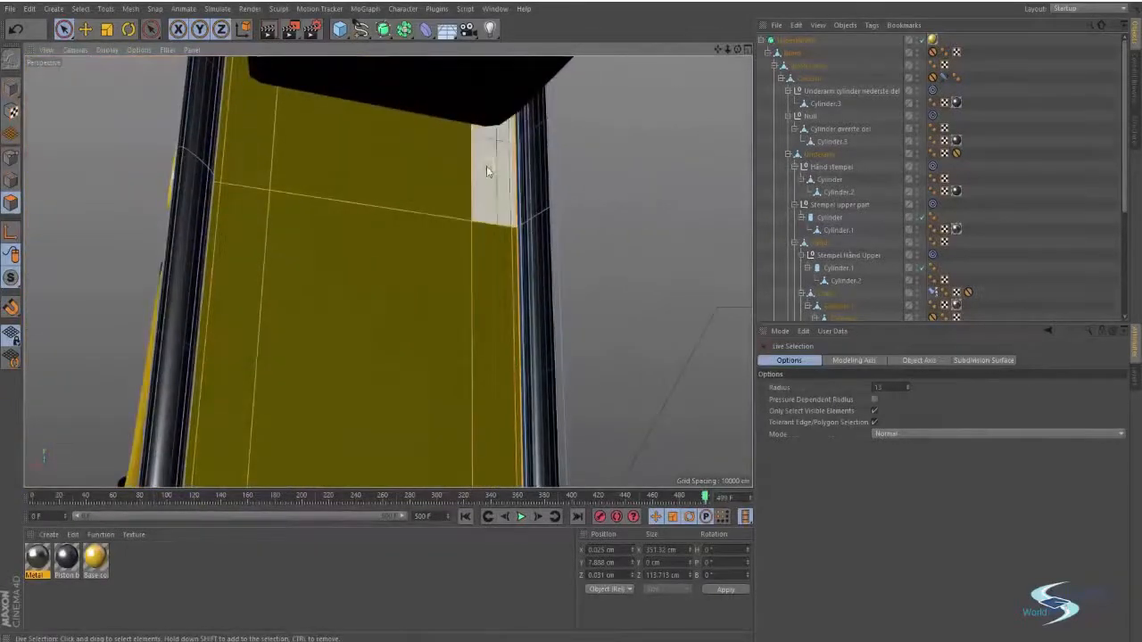
pyautogui.keyDown('shift'); pyautogui.click(486, 170); pyautogui.keyUp('shift')
pyautogui.keyDown('alt'); pyautogui.moveTo(523, 158); pyautogui.dragTo(571, 151, button='right'); pyautogui.keyUp('alt')
pyautogui.keyDown('alt'); pyautogui.moveTo(517, 188); pyautogui.dragTo(436, 183); pyautogui.keyUp('alt')
pyautogui.hotkey('ctrl', 'z')
pyautogui.scroll(-5, 482, 250)
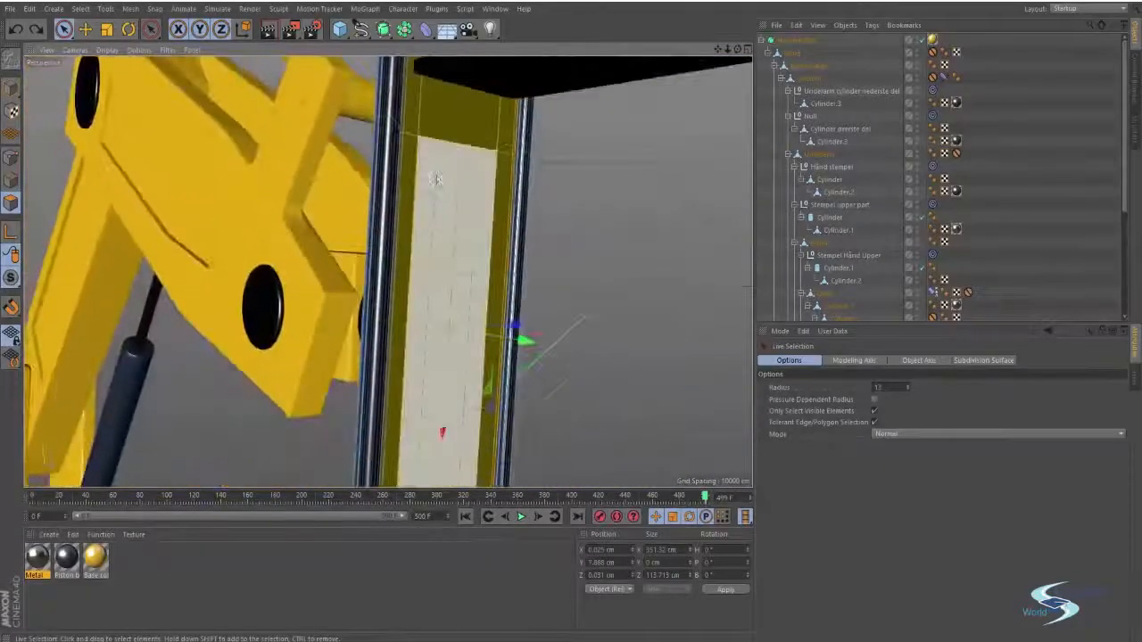
pyautogui.scroll(-2, 454, 236)
pyautogui.keyDown('alt'); pyautogui.moveTo(454, 237); pyautogui.dragTo(395, 259); pyautogui.keyUp('alt')
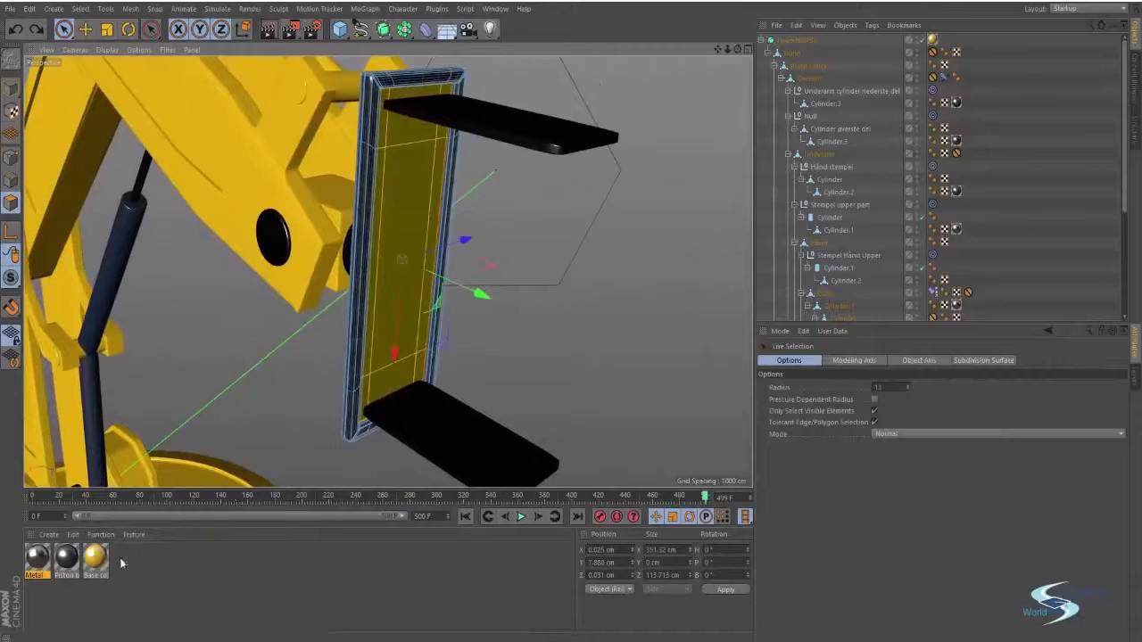
# Step: Apply the Metal material to the selected inner-face polygons of the gripper's back plate and clear the selection
pyautogui.moveTo(43, 563); pyautogui.dragTo(175, 459)
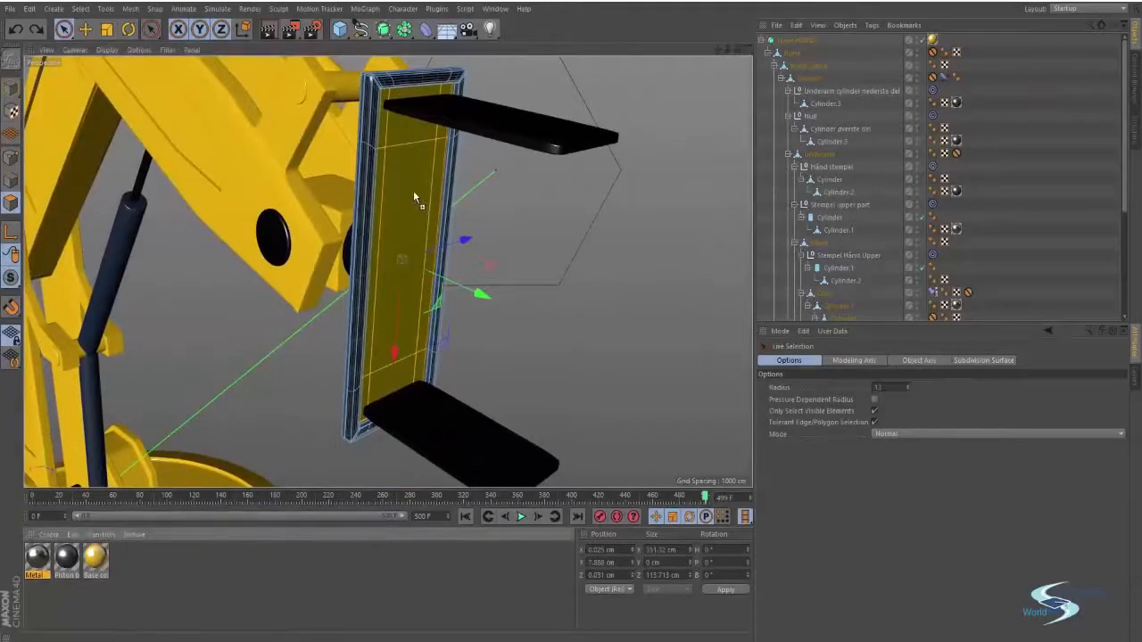
pyautogui.moveTo(413, 194); pyautogui.dragTo(413, 194)
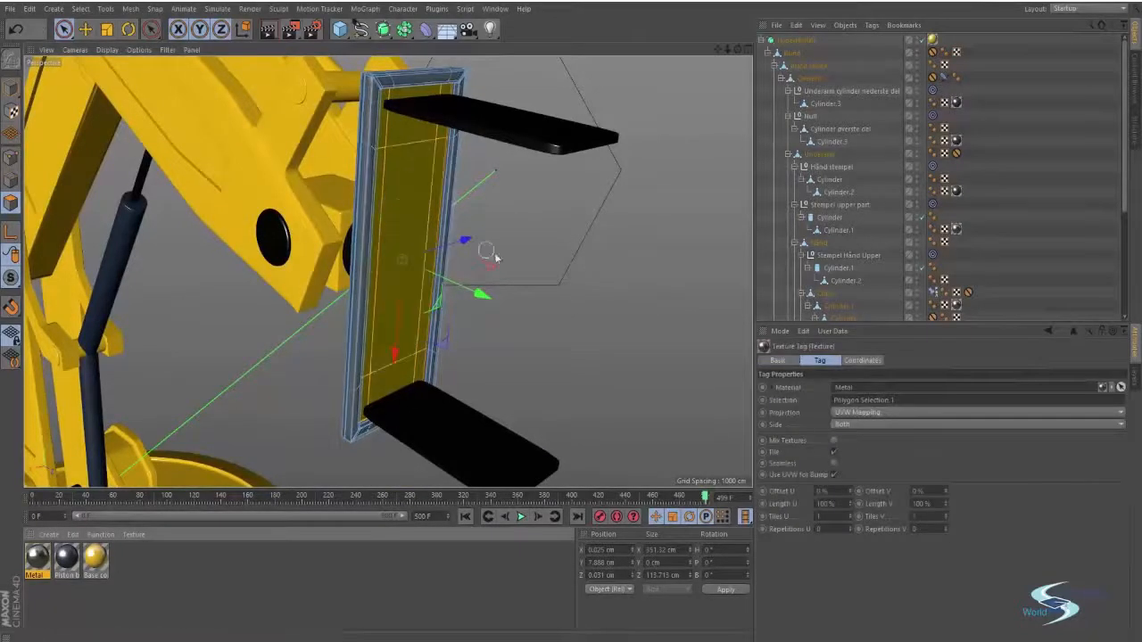
pyautogui.press('e')
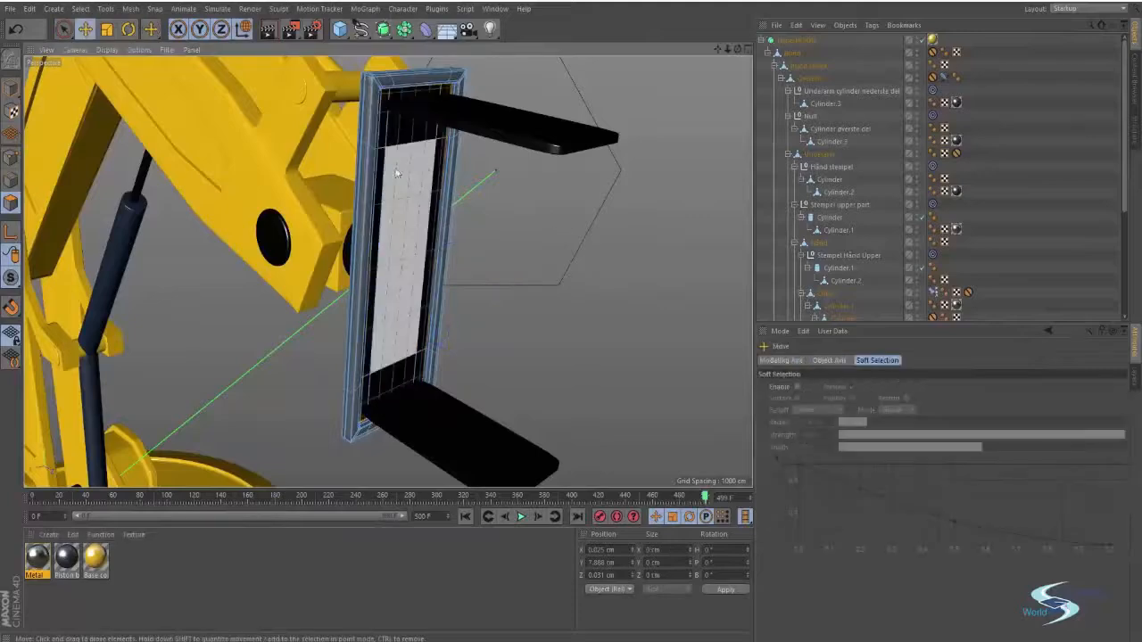
pyautogui.click(1021, 178)
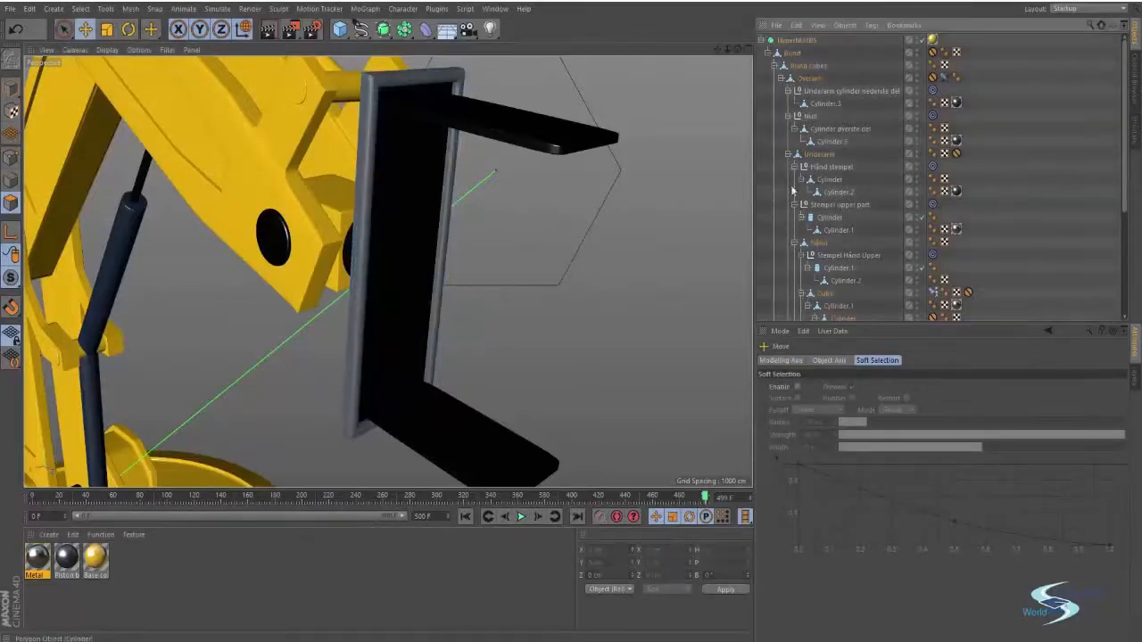
# Step: Switch to model mode and apply the Base color material to the whole back plate, the Cube.1 object
pyautogui.keyDown('alt'); pyautogui.moveTo(409, 167); pyautogui.dragTo(370, 172); pyautogui.keyUp('alt')
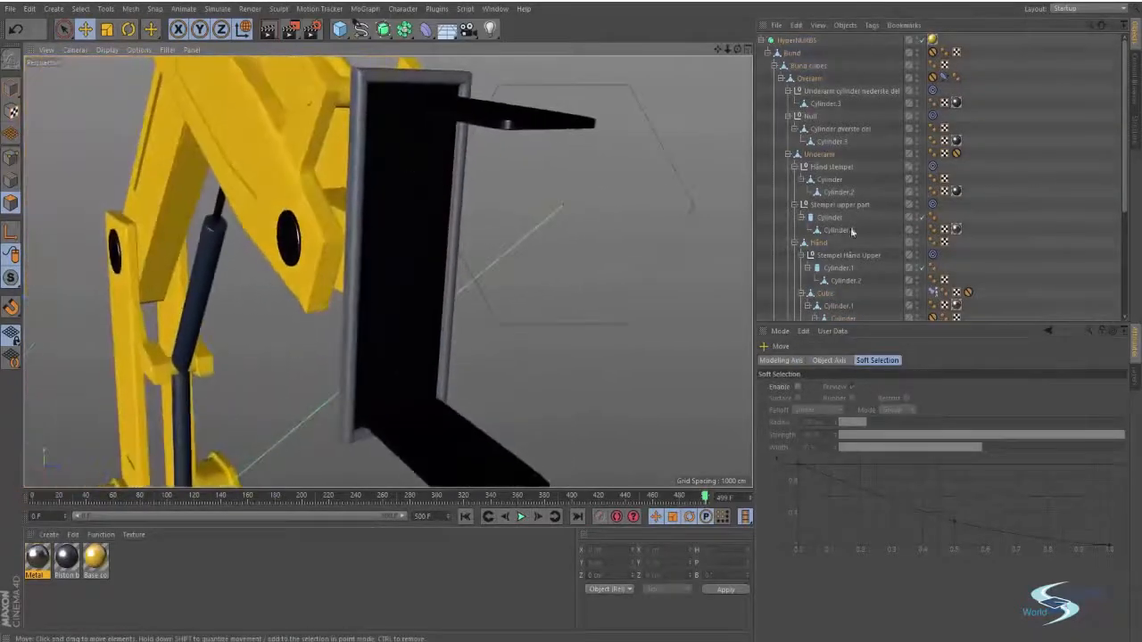
pyautogui.scroll(-2, 926, 211)
pyautogui.scroll(-2, 926, 211)
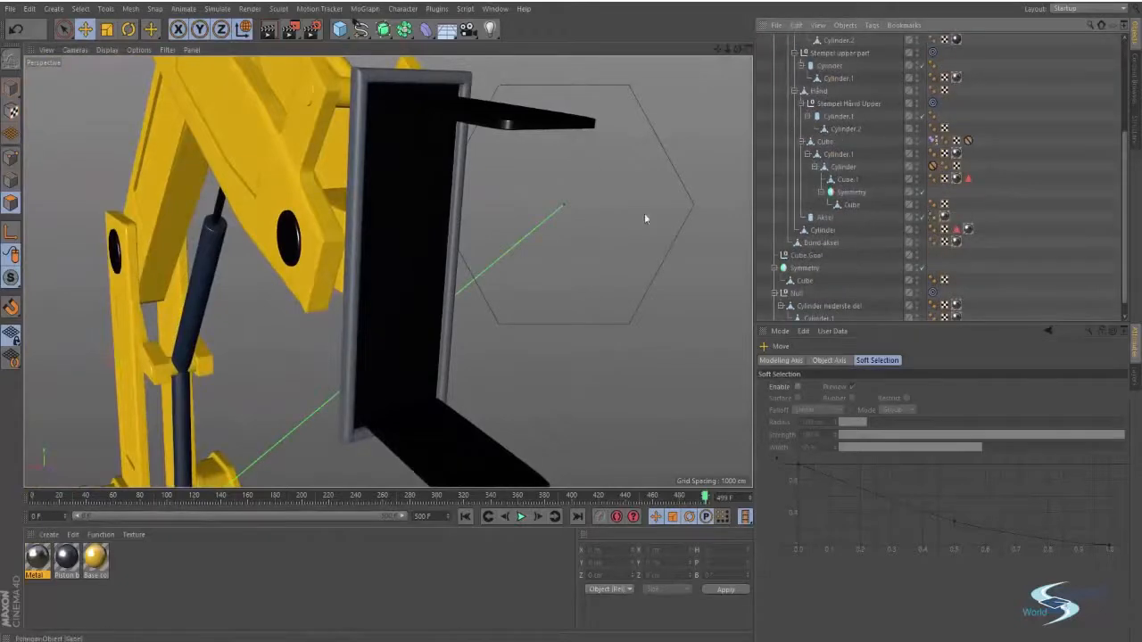
pyautogui.click(11, 88)
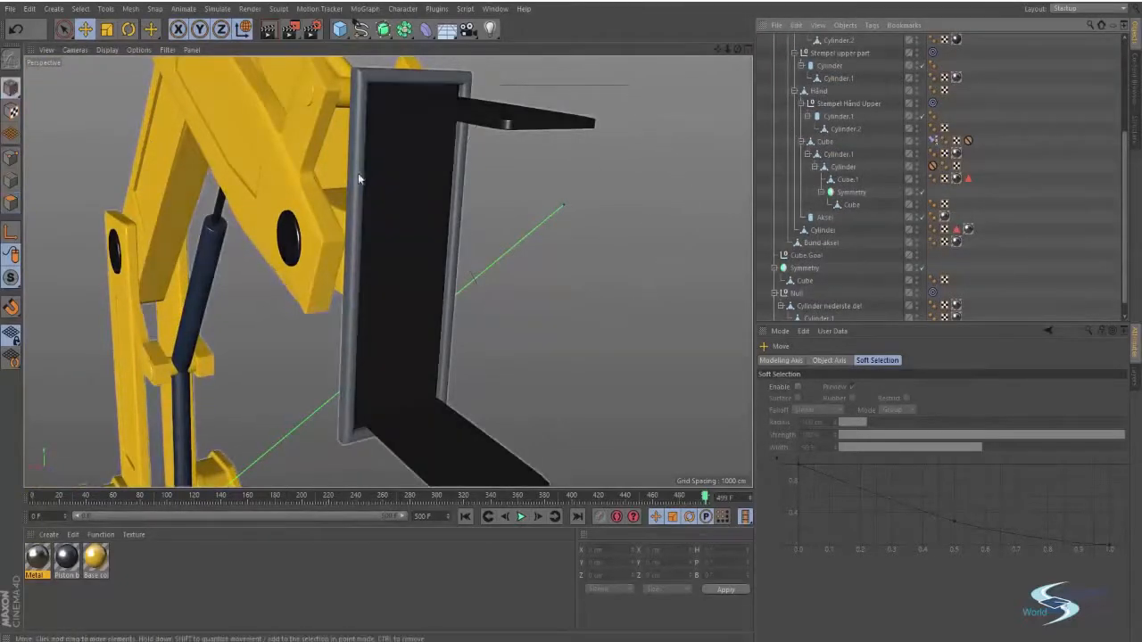
pyautogui.click(405, 176)
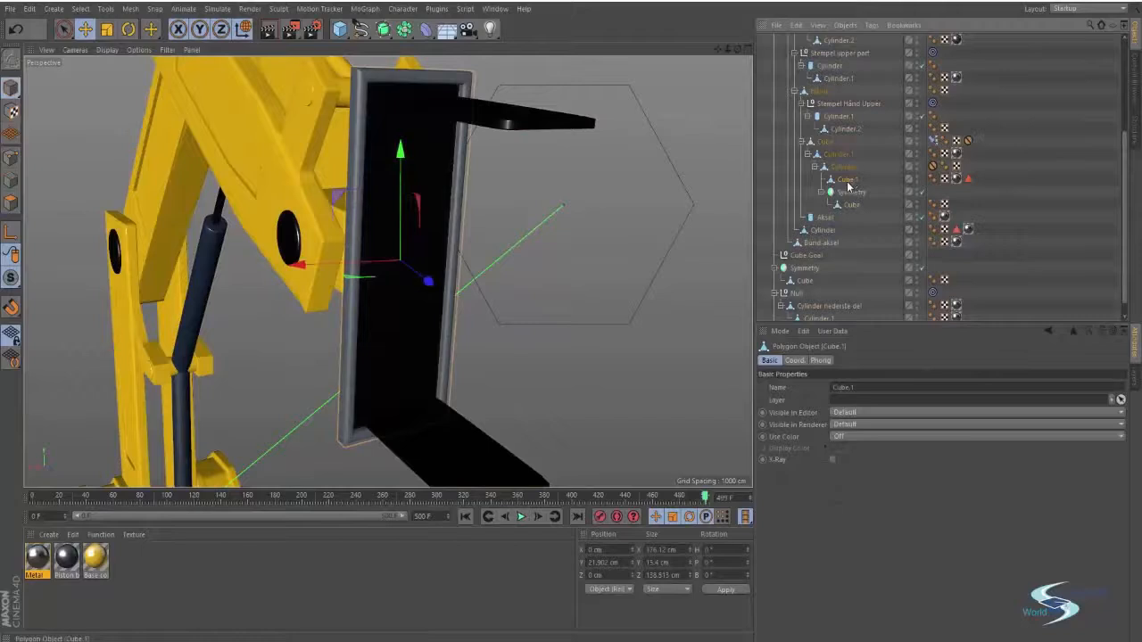
pyautogui.moveTo(92, 557); pyautogui.dragTo(755, 266)
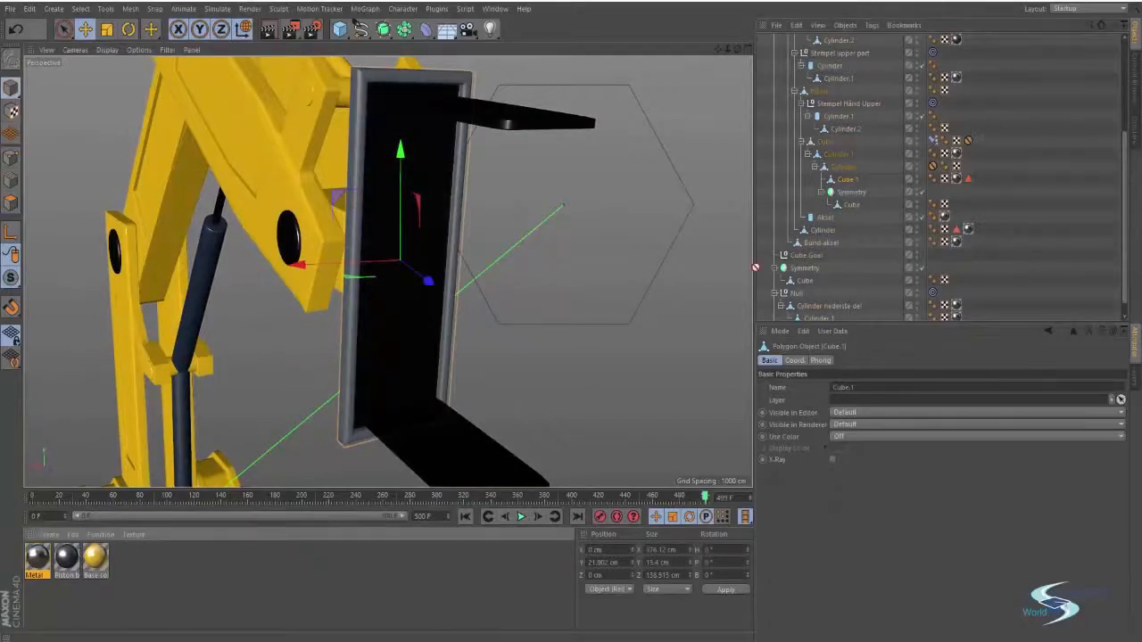
pyautogui.moveTo(845, 182); pyautogui.dragTo(842, 183)
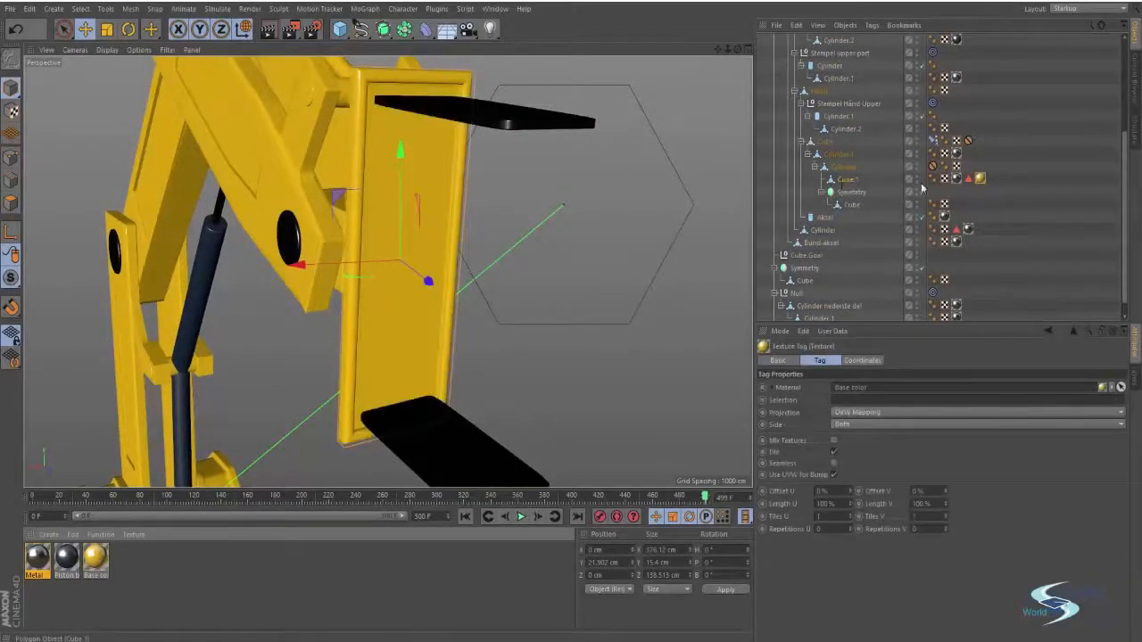
# Step: Reorder the texture tags on Cube.1 so the Metal tag follows the Base color tag, and deselect the object
pyautogui.click(957, 181)
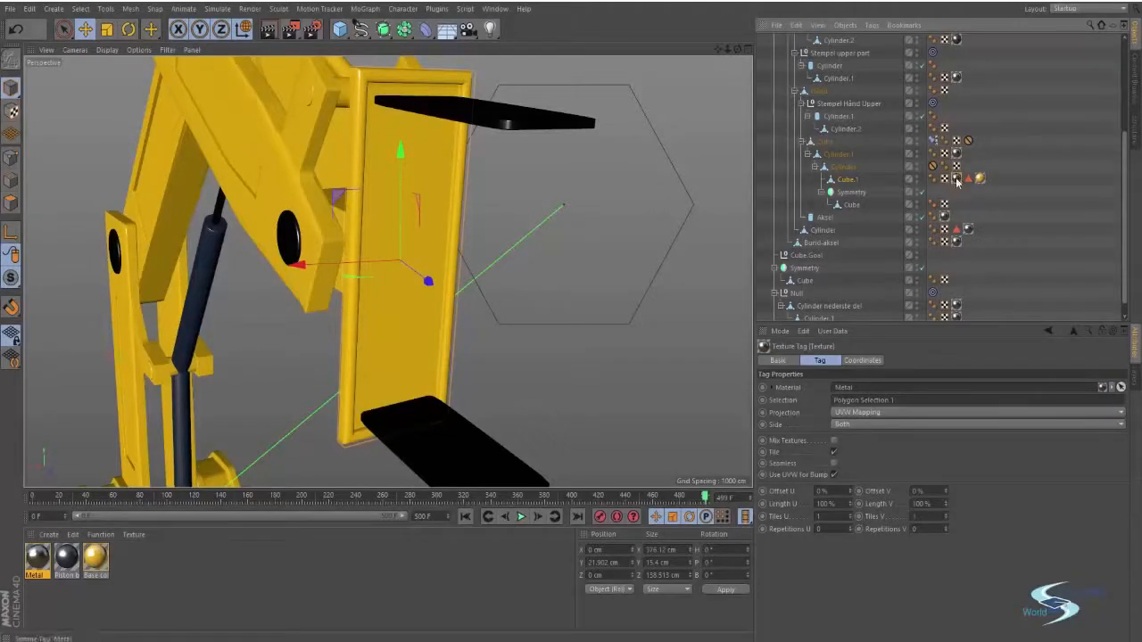
pyautogui.click(979, 179)
pyautogui.moveTo(994, 179); pyautogui.dragTo(994, 183)
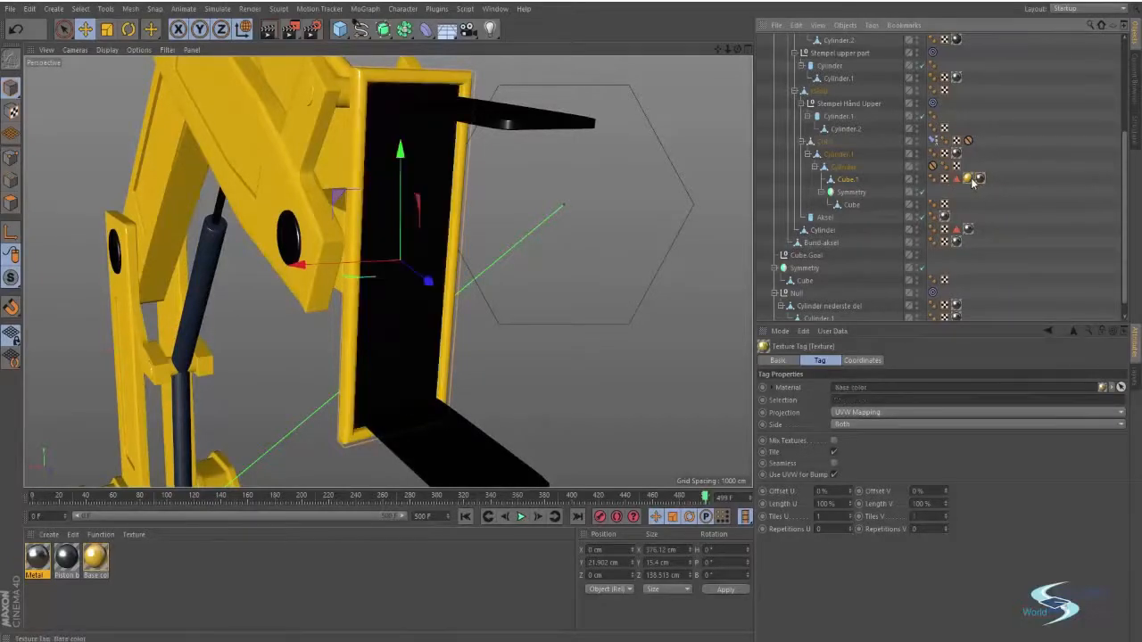
pyautogui.click(968, 178)
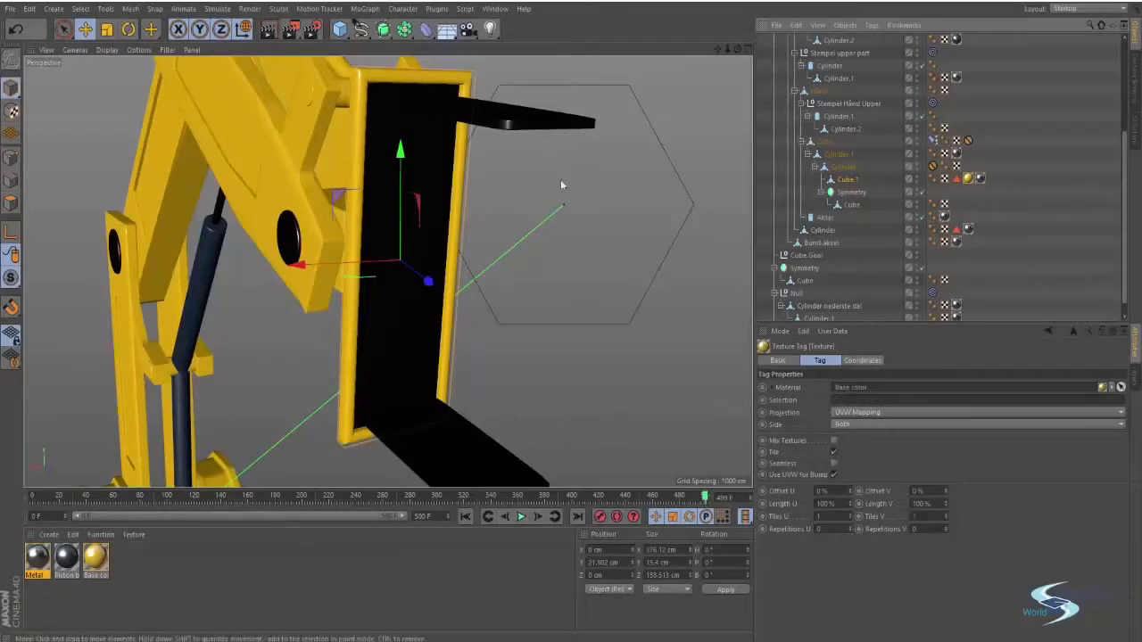
pyautogui.keyDown('alt'); pyautogui.moveTo(560, 180); pyautogui.dragTo(613, 195); pyautogui.keyUp('alt')
pyautogui.click(613, 195)
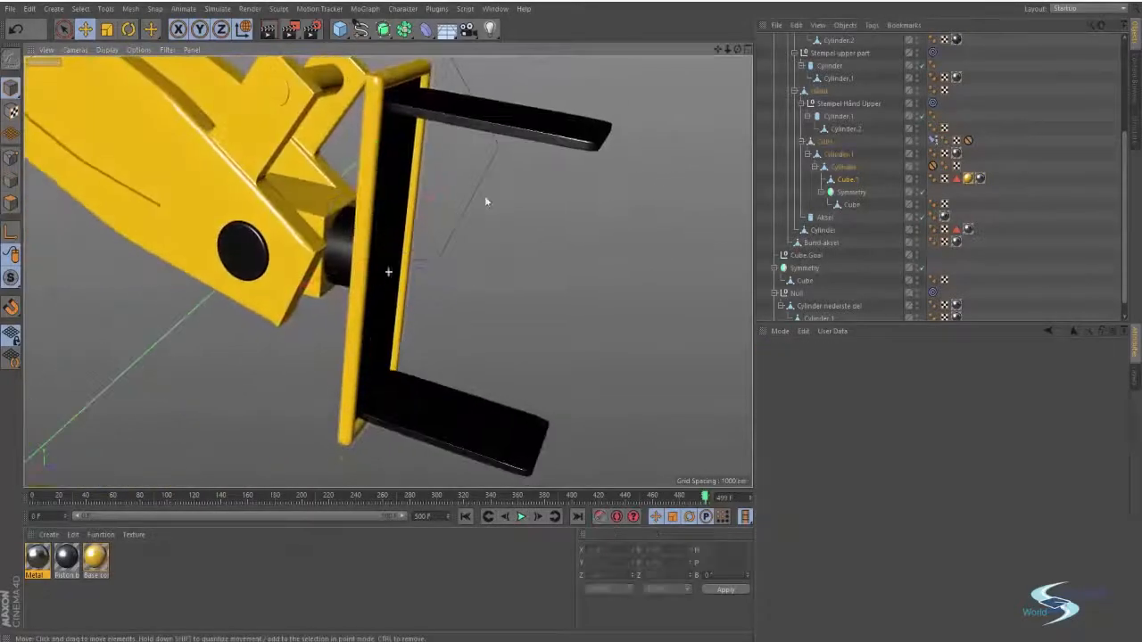
pyautogui.keyDown('alt'); pyautogui.moveTo(453, 252); pyautogui.dragTo(390, 246); pyautogui.keyUp('alt')
pyautogui.click(324, 233)
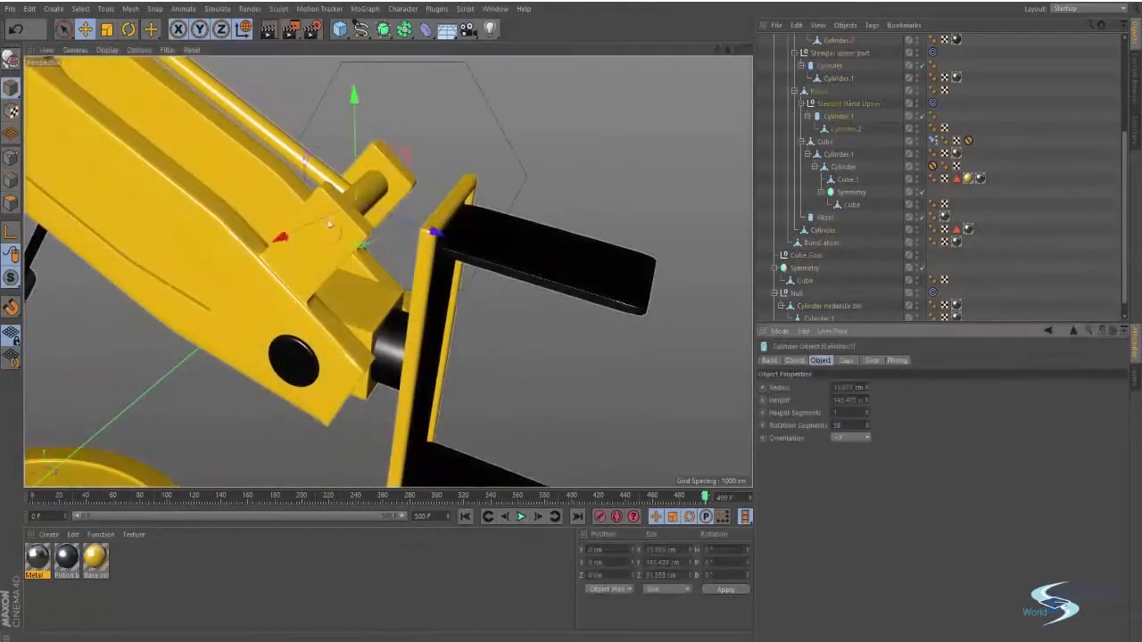
pyautogui.keyDown('alt'); pyautogui.moveTo(324, 233); pyautogui.dragTo(387, 295, button='middle'); pyautogui.keyUp('alt')
pyautogui.moveTo(37, 558); pyautogui.dragTo(437, 253)
pyautogui.keyDown('alt'); pyautogui.moveTo(337, 210); pyautogui.dragTo(365, 252, button='middle'); pyautogui.keyUp('alt')
pyautogui.hotkey('ctrl', 'z')
pyautogui.keyDown('alt'); pyautogui.moveTo(365, 252); pyautogui.dragTo(339, 248); pyautogui.keyUp('alt')
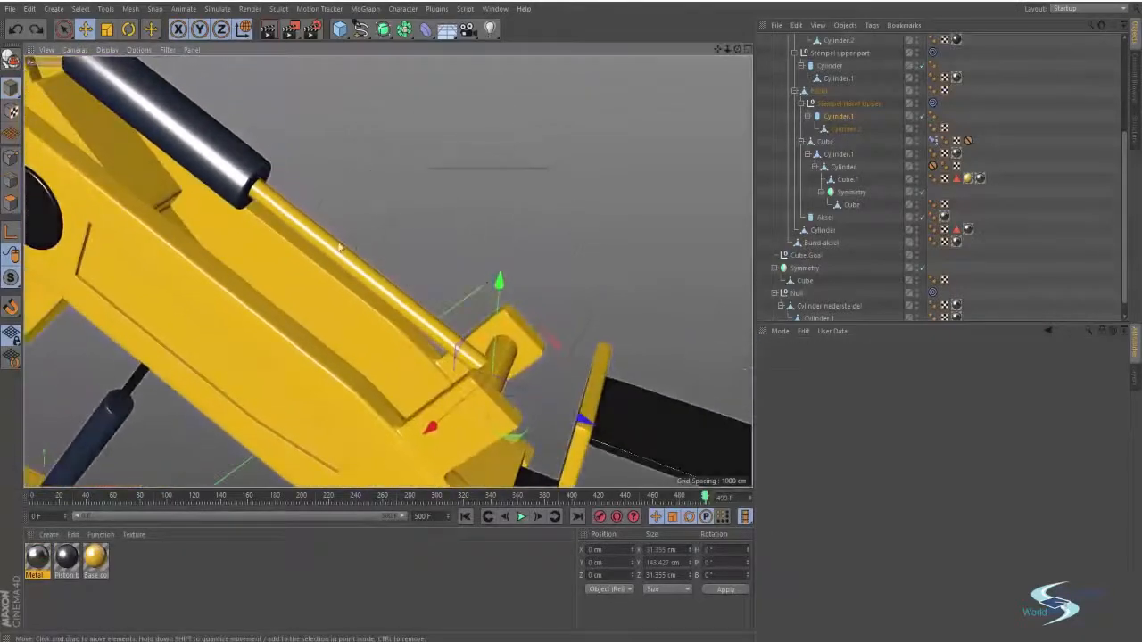
# Step: Apply the Metal material to the gripper piston's thin rod, Cylinder.2, and to the Cylinder.1 pin at its end
pyautogui.click(336, 242)
pyautogui.moveTo(37, 560); pyautogui.dragTo(377, 290)
pyautogui.keyDown('alt'); pyautogui.moveTo(395, 354); pyautogui.dragTo(488, 393); pyautogui.keyUp('alt')
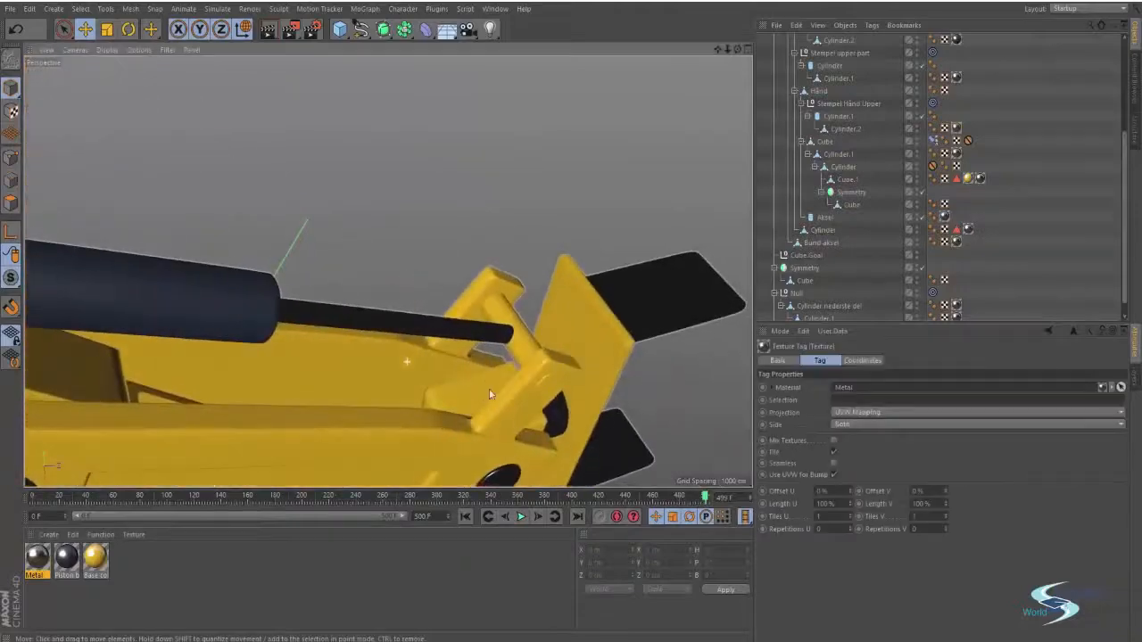
pyautogui.click(523, 342)
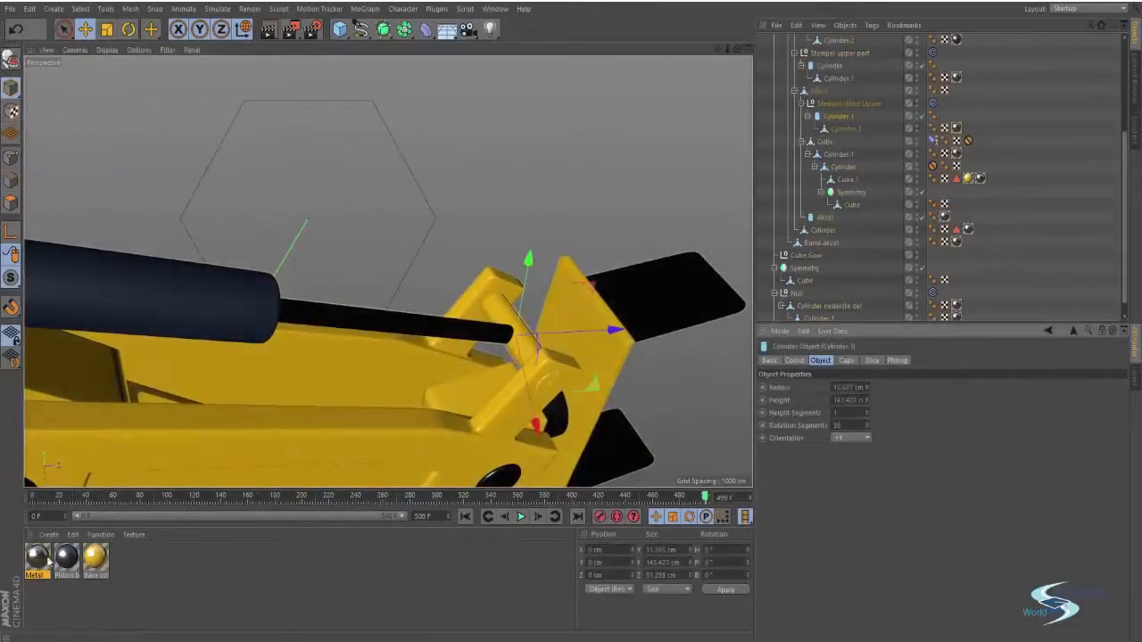
pyautogui.moveTo(49, 562); pyautogui.dragTo(845, 120)
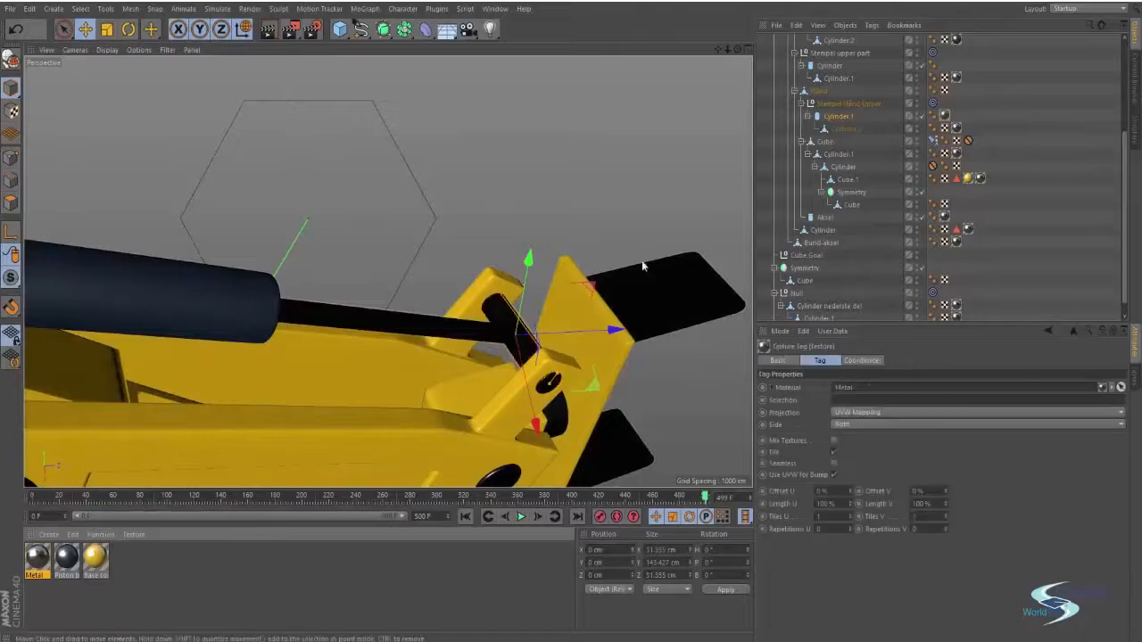
# Step: Apply the Metal material to the pin holding the other end of the gripper piston between the yellow brackets
pyautogui.keyDown('alt'); pyautogui.moveTo(641, 259); pyautogui.dragTo(212, 279); pyautogui.keyUp('alt')
pyautogui.click(301, 147)
pyautogui.click(296, 143)
pyautogui.scroll(5, 296, 144)
pyautogui.moveTo(37, 557); pyautogui.dragTo(440, 179)
pyautogui.click(536, 208)
# Step: Select the dark piston barrel, the Cylinder.2 object, and switch to polygon mode with none of its polygons selected
pyautogui.keyDown('alt'); pyautogui.moveTo(535, 208); pyautogui.dragTo(555, 321); pyautogui.keyUp('alt')
pyautogui.keyDown('alt'); pyautogui.moveTo(555, 321); pyautogui.dragTo(446, 214, button='middle'); pyautogui.keyUp('alt')
pyautogui.keyDown('alt'); pyautogui.moveTo(487, 244); pyautogui.dragTo(464, 299); pyautogui.keyUp('alt')
pyautogui.click(476, 239)
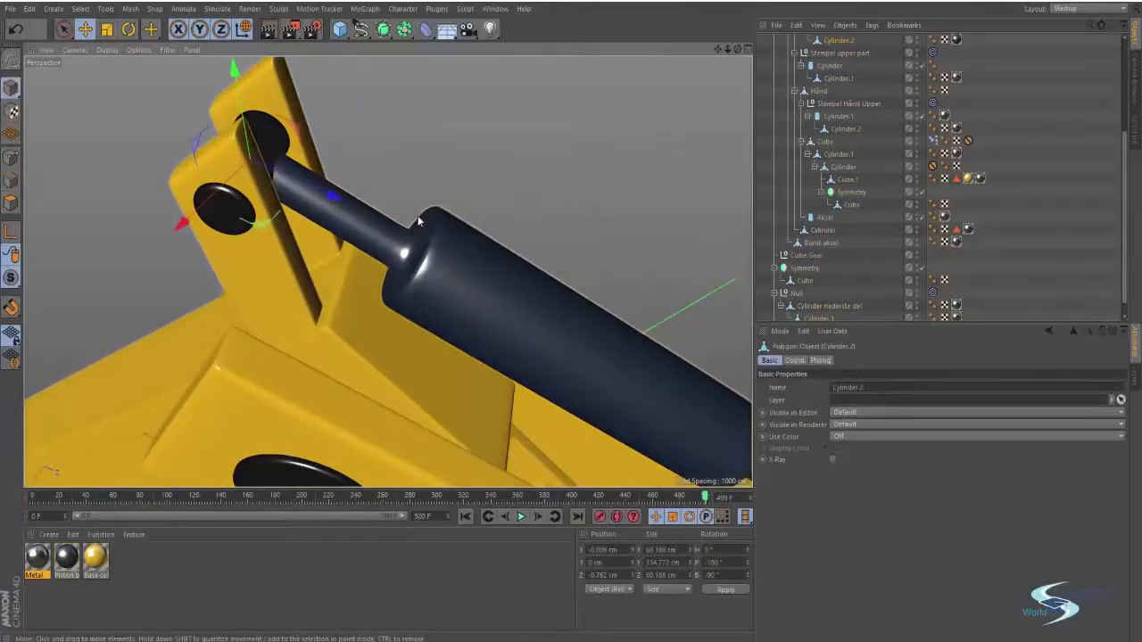
pyautogui.click(11, 203)
pyautogui.click(572, 192)
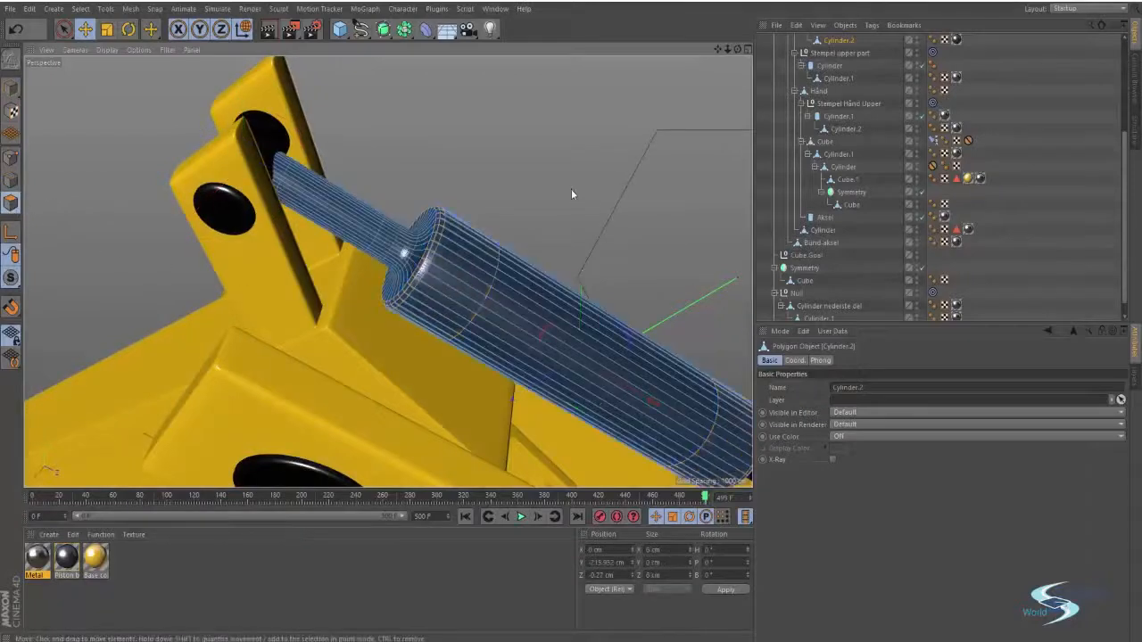
# Step: Select all the polygon loops along the narrow neck of the piston barrel with Loop Selection
pyautogui.keyDown('alt'); pyautogui.moveTo(466, 232); pyautogui.dragTo(402, 205); pyautogui.keyUp('alt')
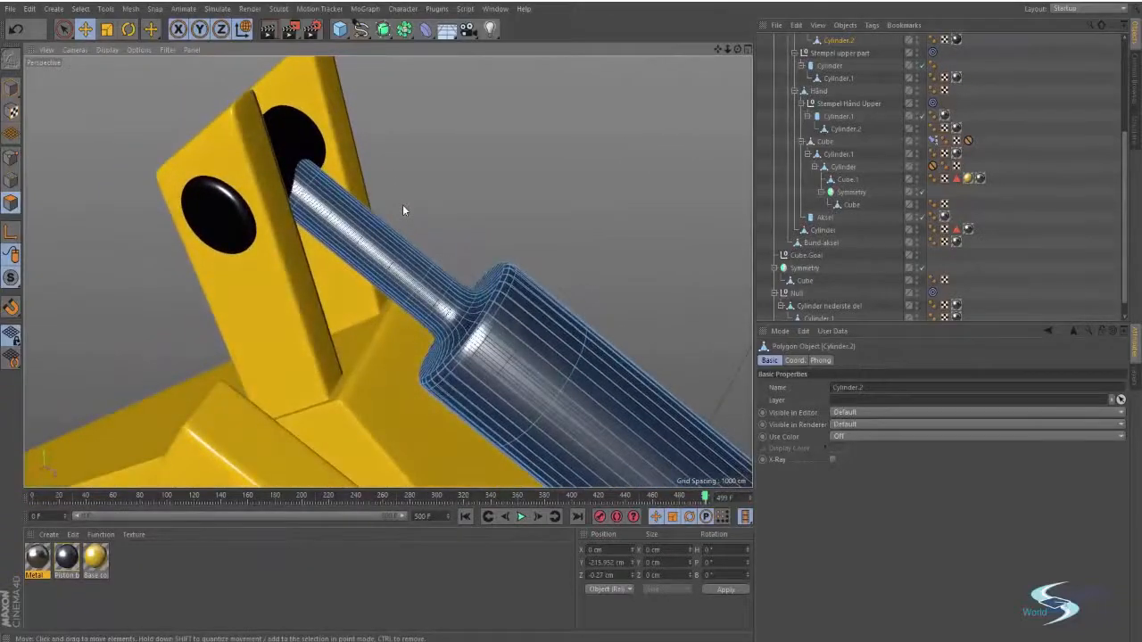
pyautogui.press('u')
pyautogui.press('o')
pyautogui.press('u')
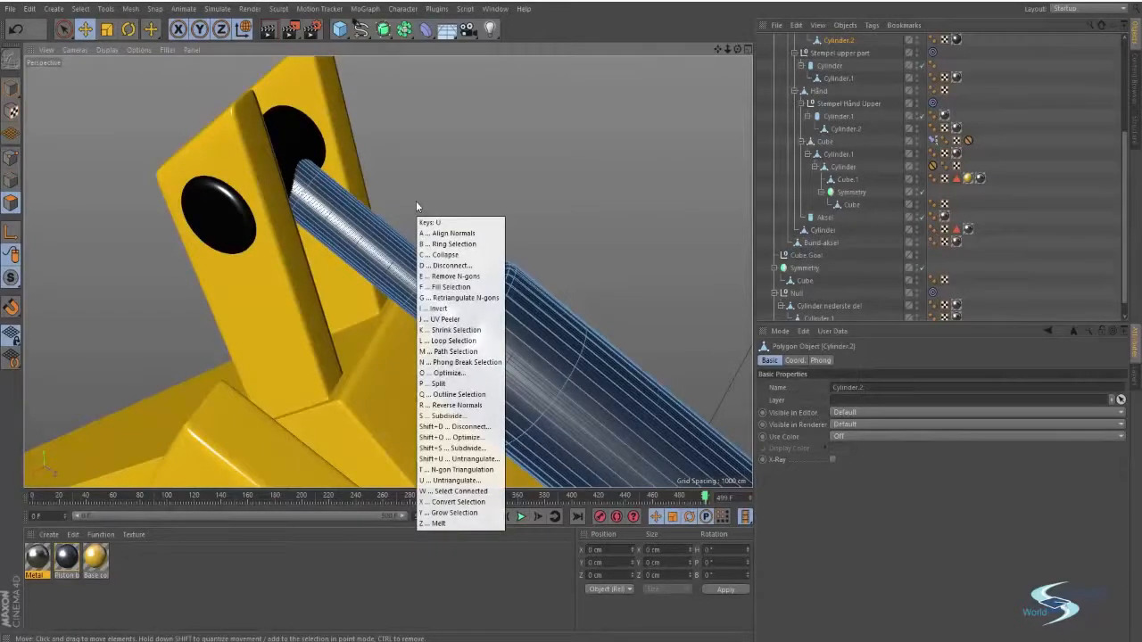
pyautogui.press('l')
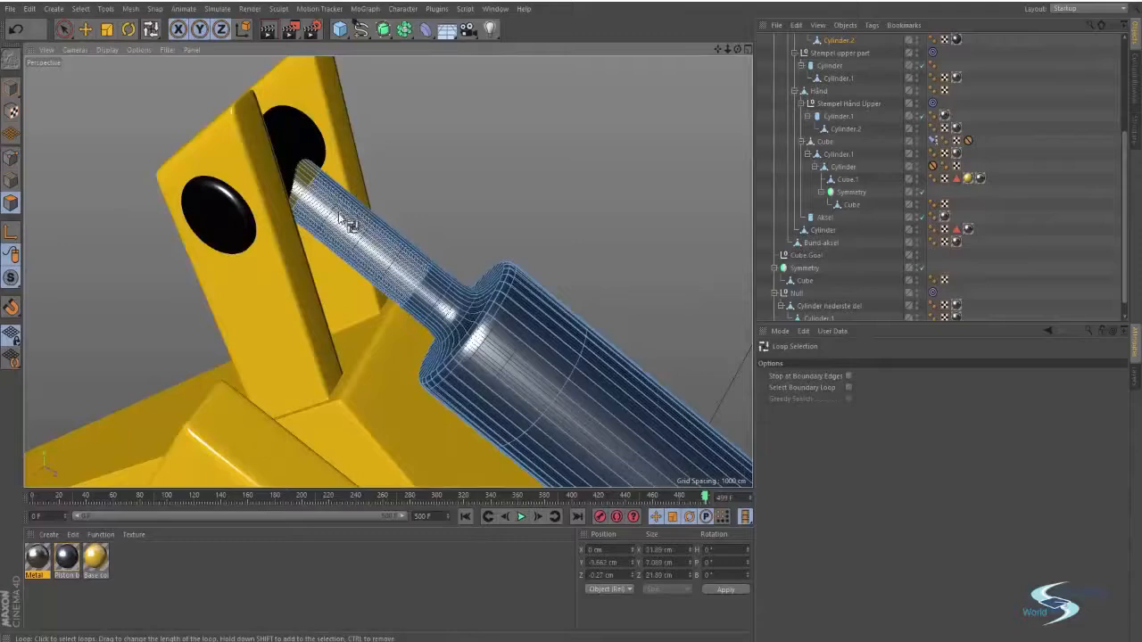
pyautogui.click(341, 217)
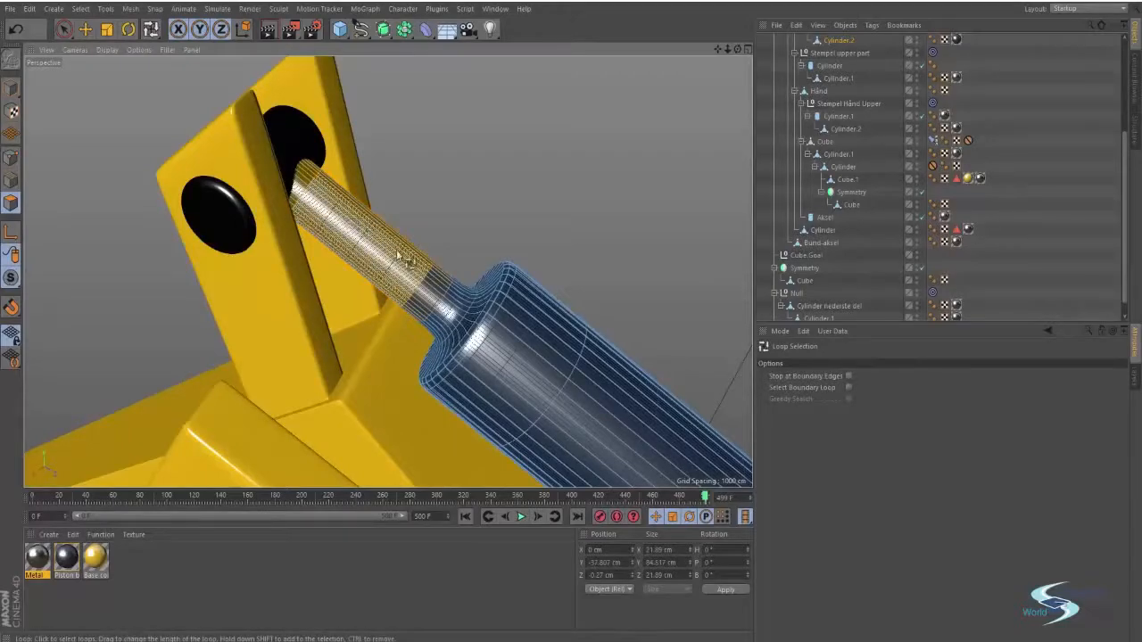
pyautogui.keyDown('shift'); pyautogui.click(448, 296); pyautogui.keyUp('shift')
pyautogui.moveTo(510, 263)
pyautogui.keyDown('alt'); pyautogui.mouseDown()
pyautogui.moveTo(490, 322)
pyautogui.moveTo(553, 320)
pyautogui.moveTo(637, 268)
pyautogui.moveTo(461, 219)
pyautogui.moveTo(516, 284)
pyautogui.mouseUp(); pyautogui.keyUp('alt')
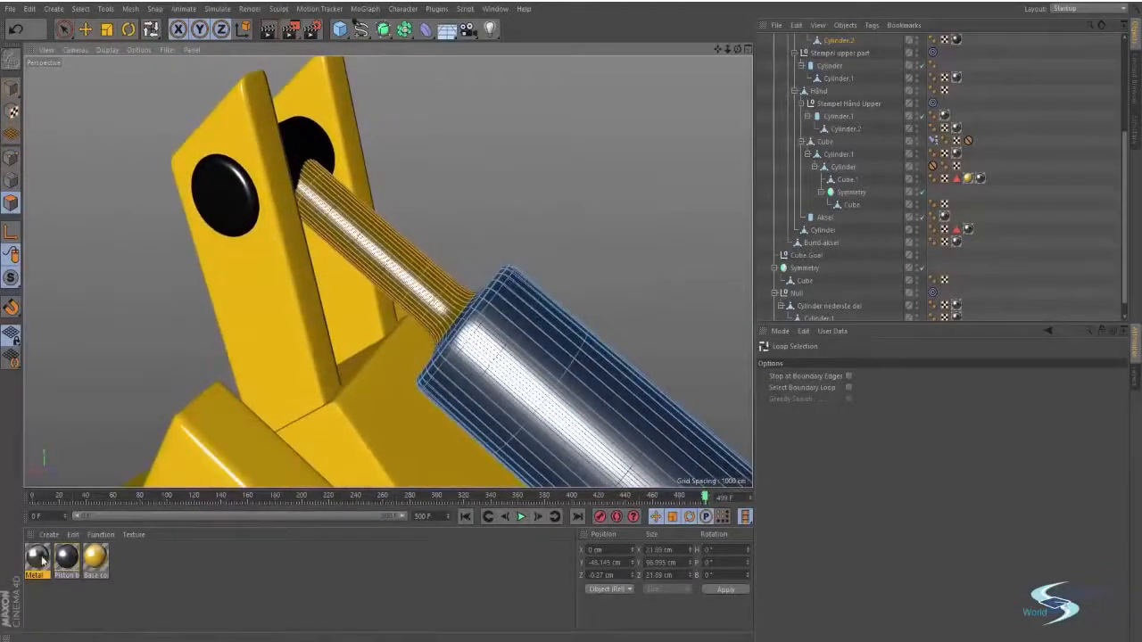
# Step: Apply the Metal material to the selected neck polygons of the piston barrel, switch to the Move tool and deselect the object
pyautogui.moveTo(42, 559); pyautogui.dragTo(180, 474)
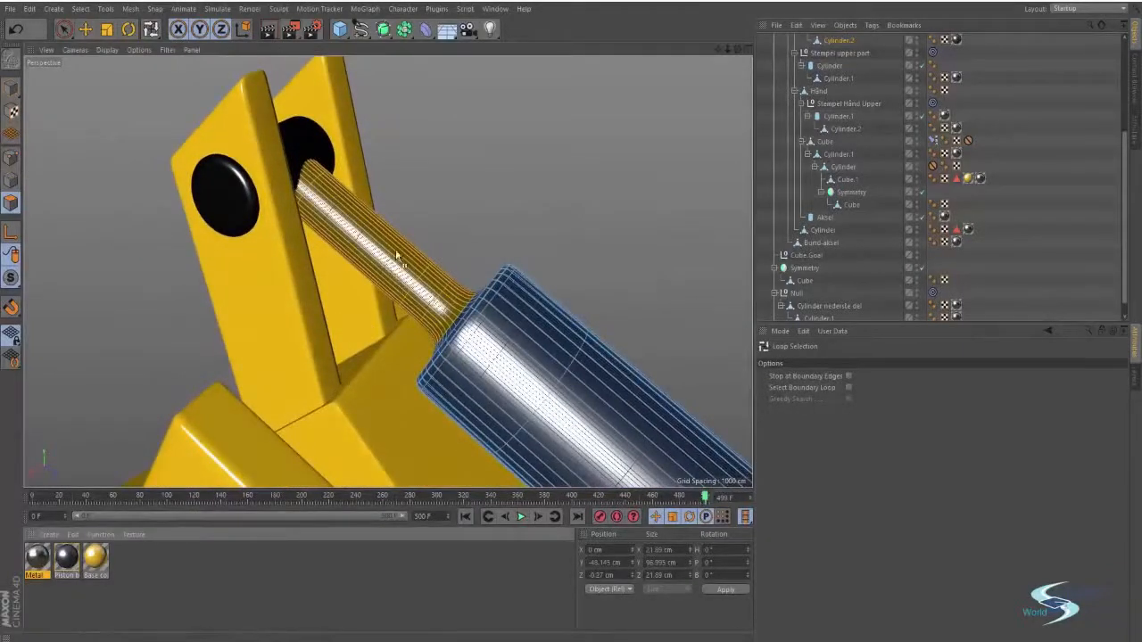
pyautogui.moveTo(393, 265); pyautogui.dragTo(411, 264)
pyautogui.press('e')
pyautogui.click(552, 199)
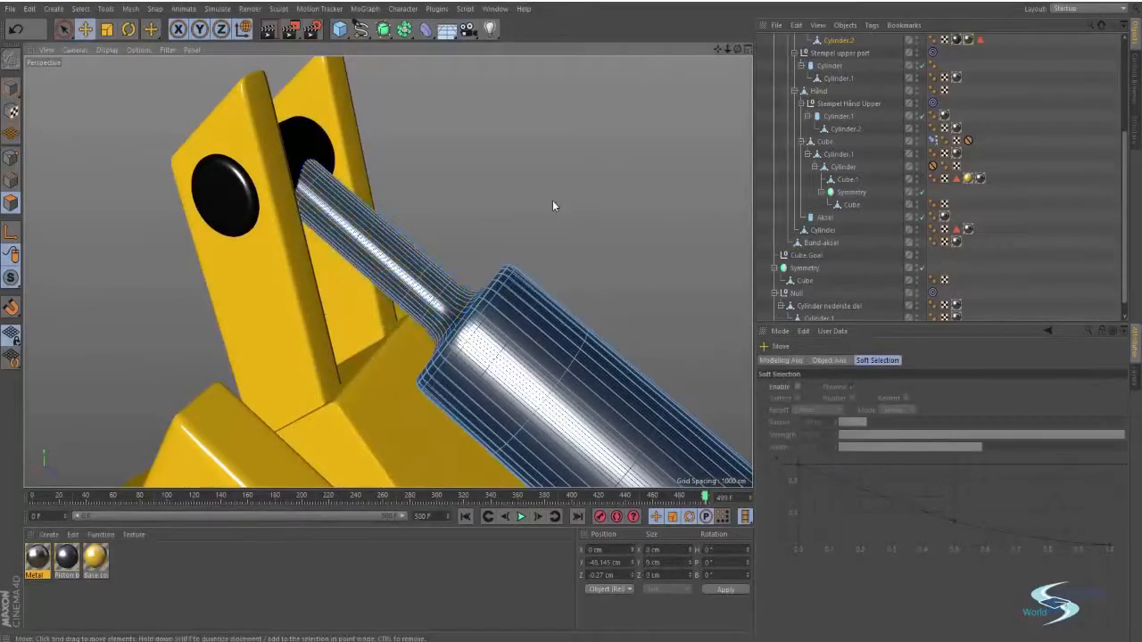
pyautogui.keyDown('alt'); pyautogui.moveTo(438, 305); pyautogui.dragTo(424, 371); pyautogui.keyUp('alt')
pyautogui.click(879, 191)
# Step: Select the Bund object, the round base disc under the robot arm
pyautogui.scroll(-5, 467, 272)
pyautogui.keyDown('alt'); pyautogui.moveTo(398, 289); pyautogui.dragTo(454, 224); pyautogui.keyUp('alt')
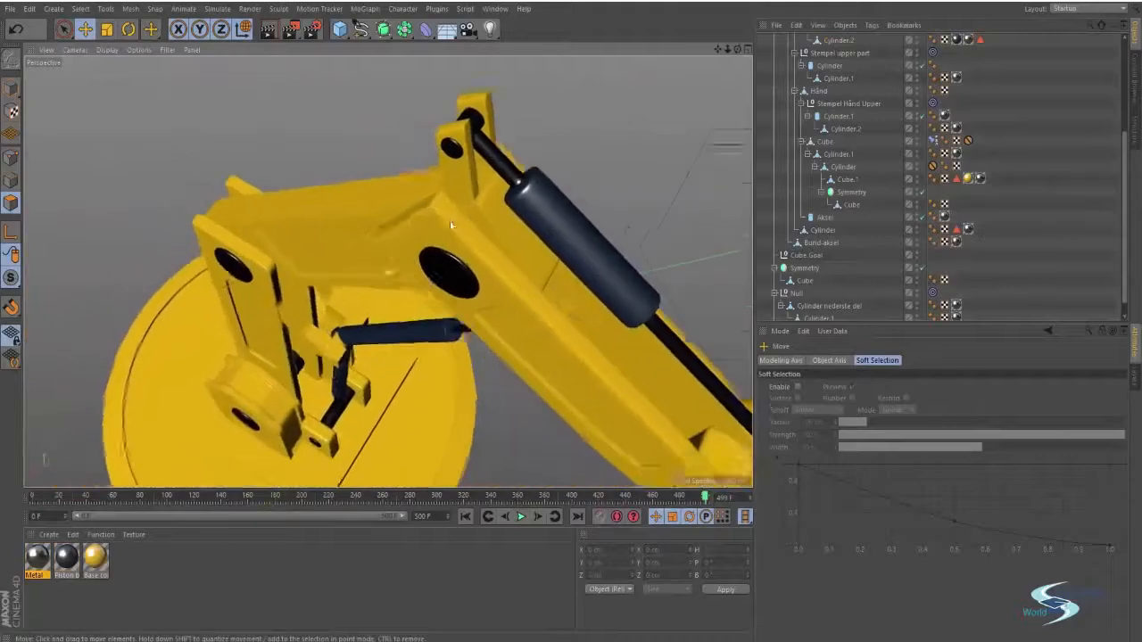
pyautogui.keyDown('alt'); pyautogui.moveTo(403, 251); pyautogui.dragTo(457, 168); pyautogui.keyUp('alt')
pyautogui.scroll(-6, 469, 168)
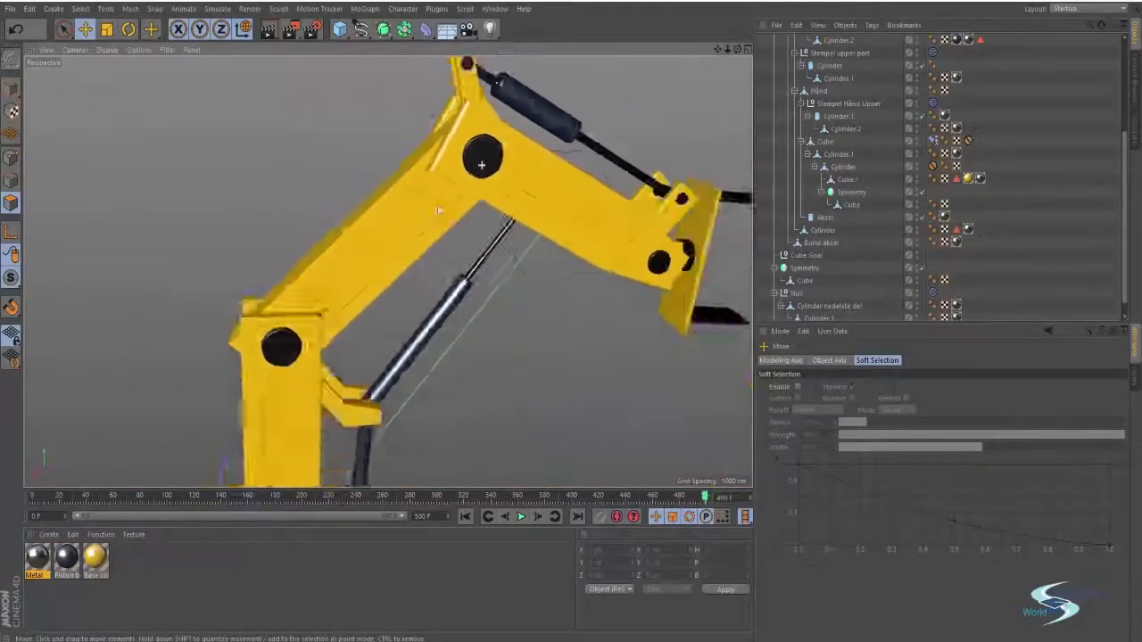
pyautogui.keyDown('alt'); pyautogui.moveTo(380, 428); pyautogui.dragTo(426, 308, button='middle'); pyautogui.keyUp('alt')
pyautogui.keyDown('alt'); pyautogui.moveTo(427, 308); pyautogui.dragTo(432, 383); pyautogui.keyUp('alt')
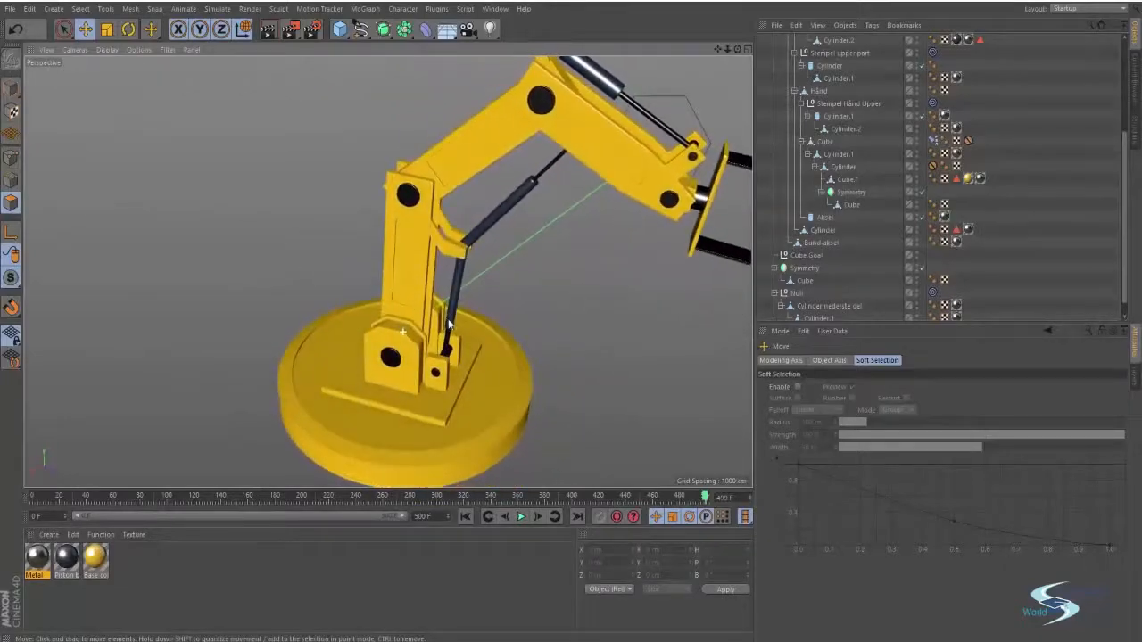
pyautogui.click(385, 434)
pyautogui.scroll(3, 381, 426)
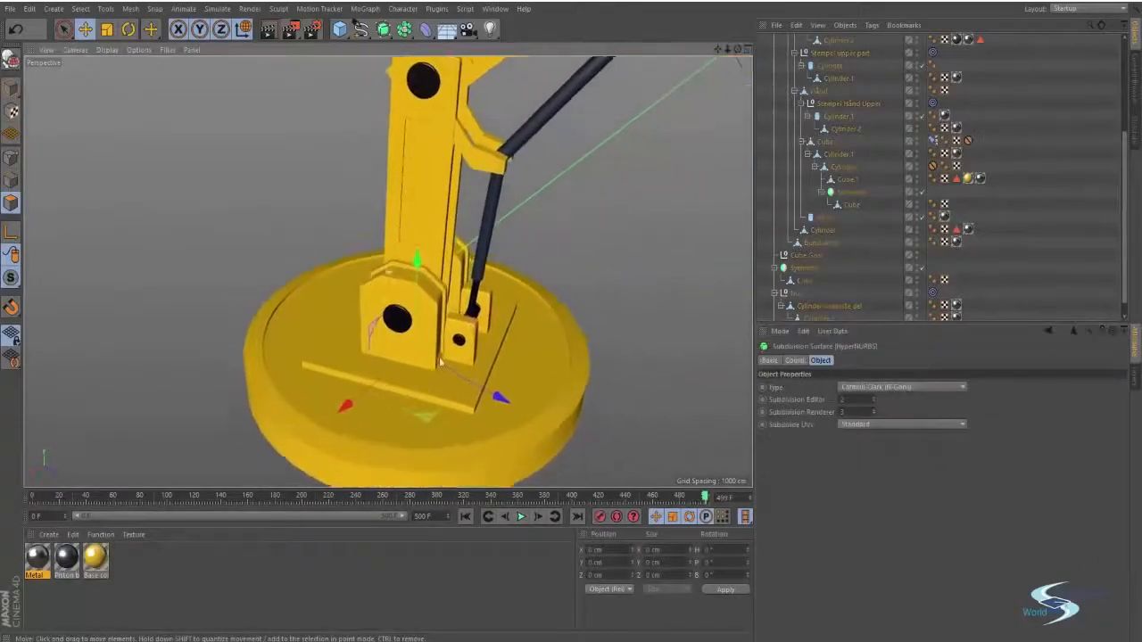
pyautogui.keyDown('alt'); pyautogui.moveTo(381, 423); pyautogui.dragTo(383, 395, button='middle'); pyautogui.keyUp('alt')
pyautogui.scroll(4, 826, 202)
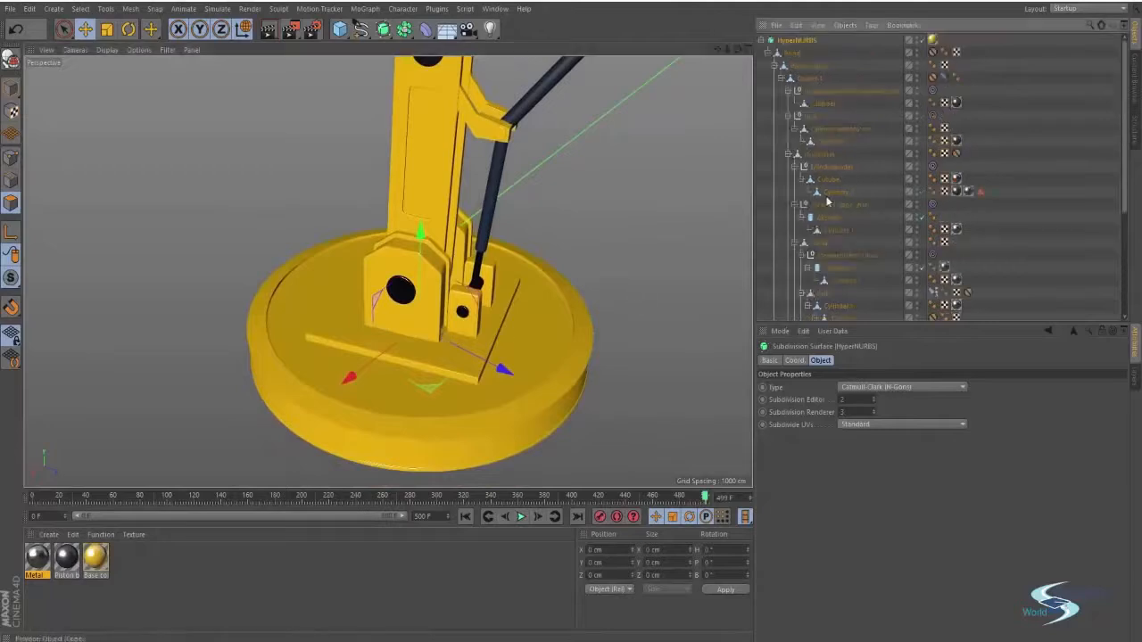
pyautogui.click(794, 54)
# Step: Select the polygon loops covering the top face of the base disc inside its outer rim with Loop Selection
pyautogui.keyDown('alt'); pyautogui.moveTo(329, 374); pyautogui.dragTo(328, 404); pyautogui.keyUp('alt')
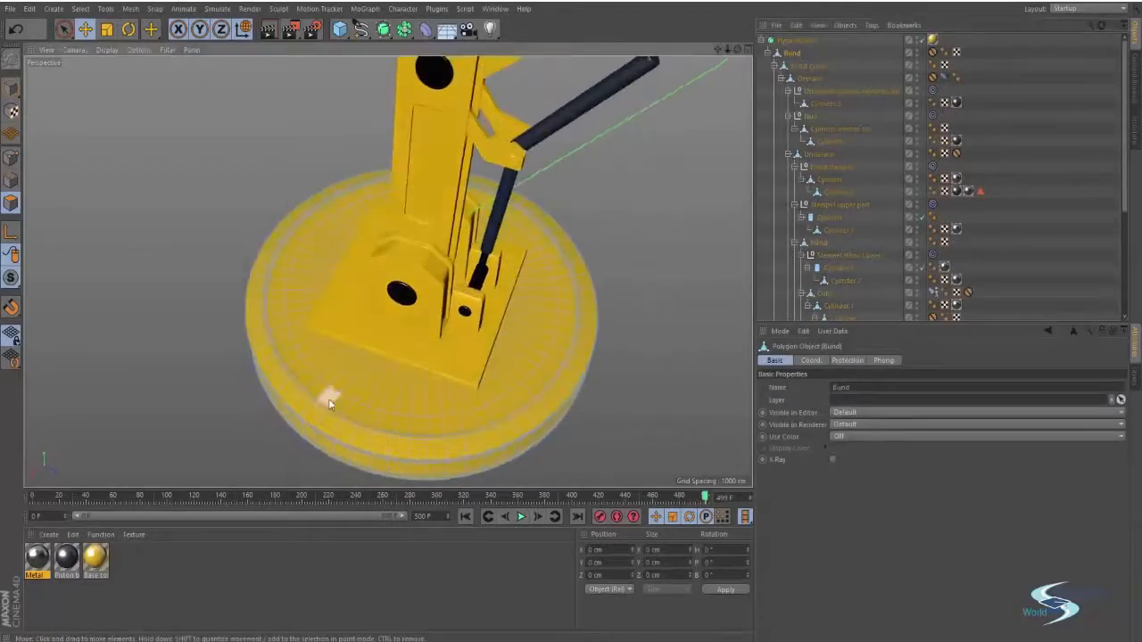
pyautogui.scroll(5, 413, 366)
pyautogui.press('u')
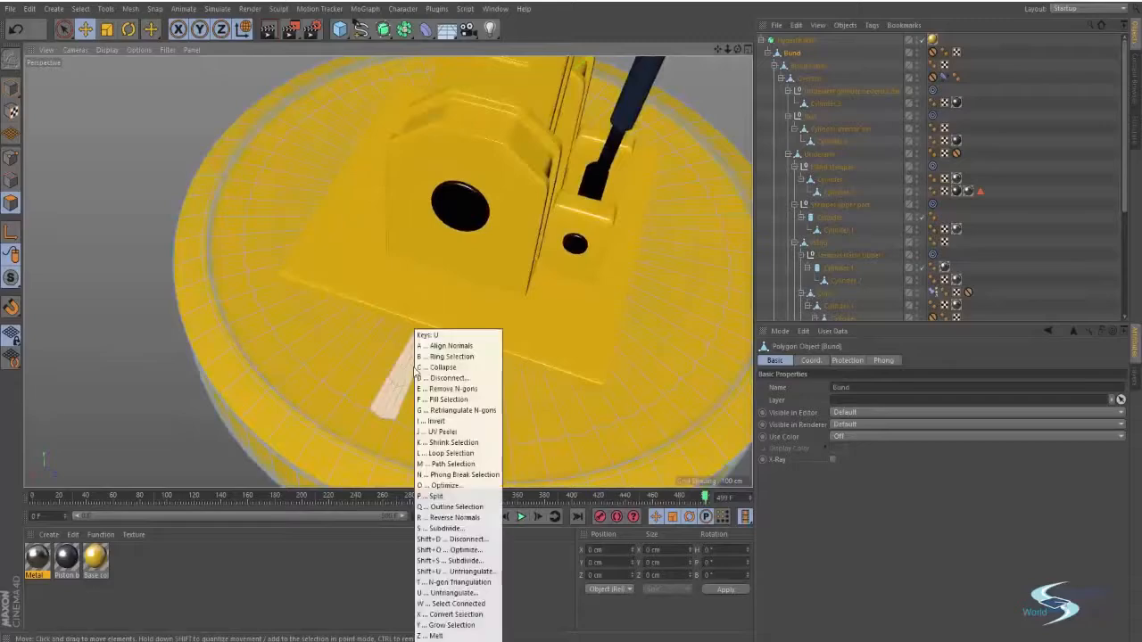
pyautogui.press('l')
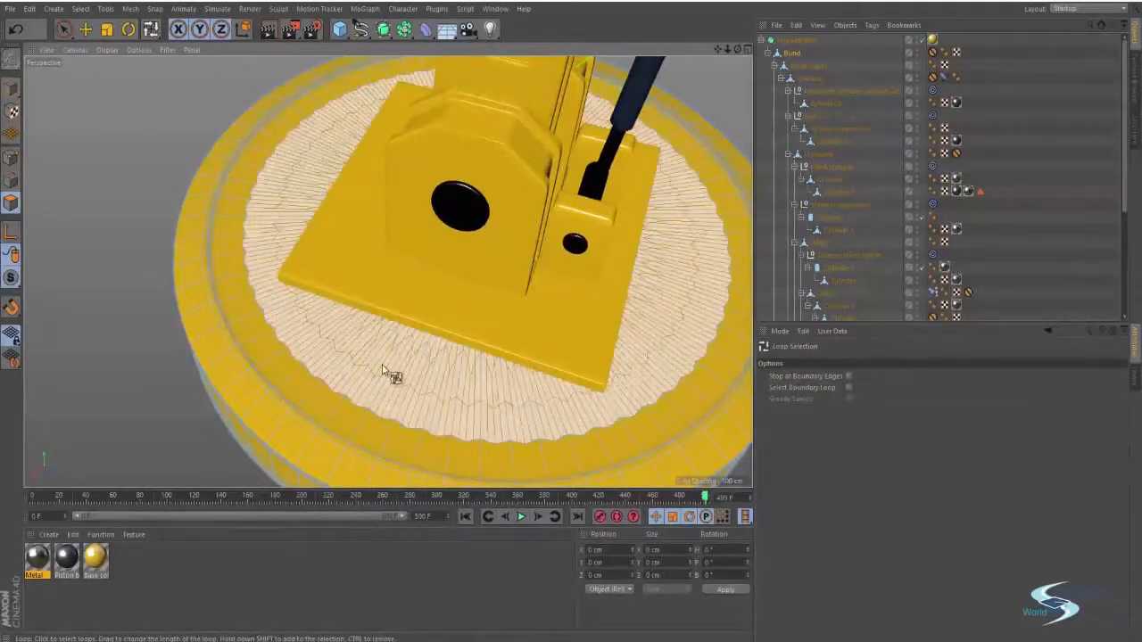
pyautogui.click(359, 421)
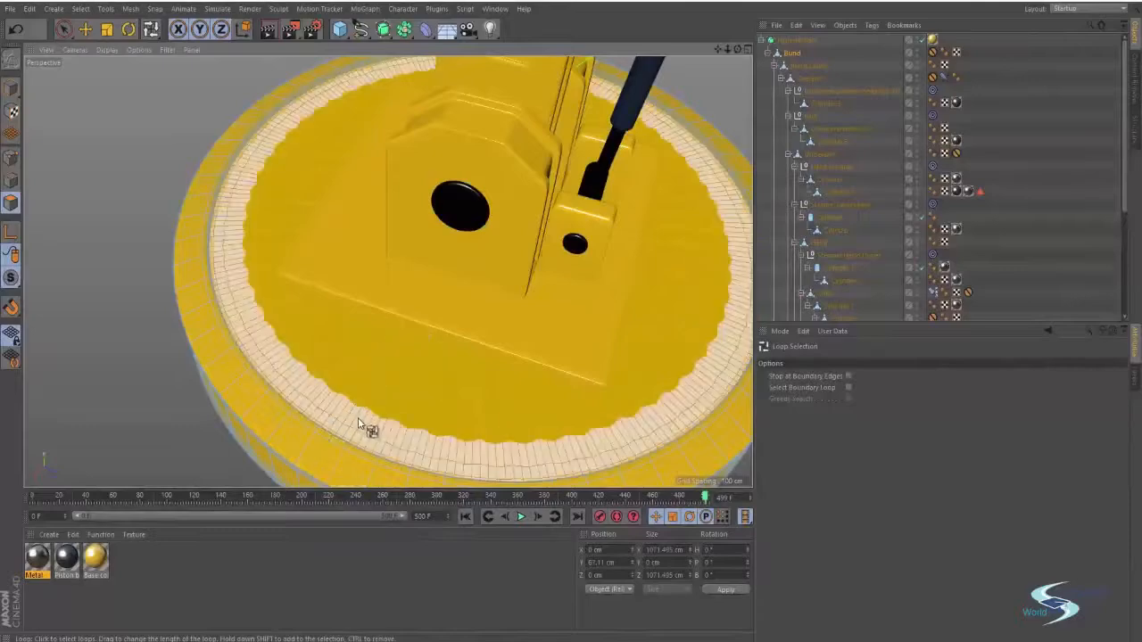
pyautogui.keyDown('alt'); pyautogui.moveTo(357, 418); pyautogui.dragTo(503, 268); pyautogui.keyUp('alt')
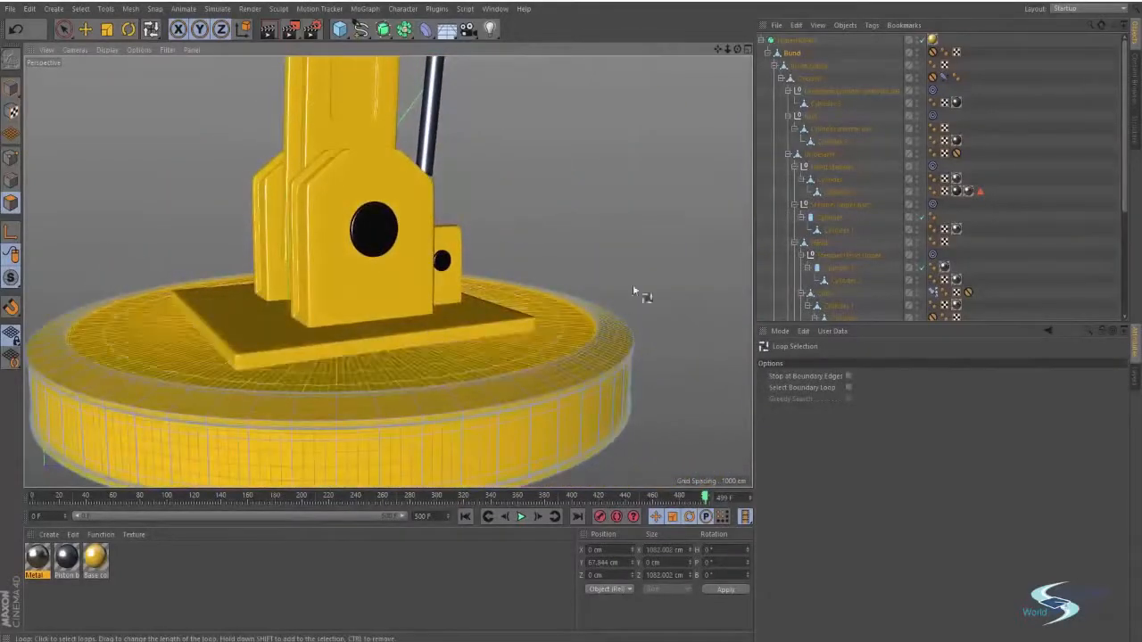
pyautogui.keyDown('alt'); pyautogui.moveTo(633, 285); pyautogui.dragTo(711, 279); pyautogui.keyUp('alt')
pyautogui.keyDown('alt'); pyautogui.moveTo(484, 297); pyautogui.dragTo(331, 332); pyautogui.keyUp('alt')
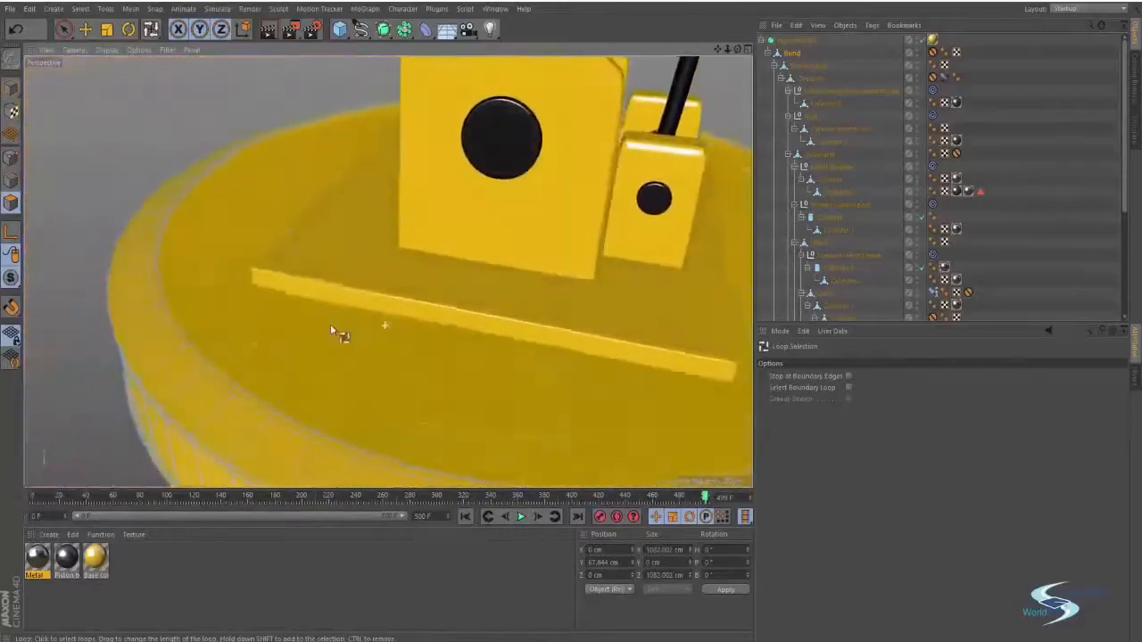
# Step: Apply the Metal material to the selected top polygons of the base disc, Bund, and clear the polygon selection
pyautogui.moveTo(36, 558); pyautogui.dragTo(300, 372)
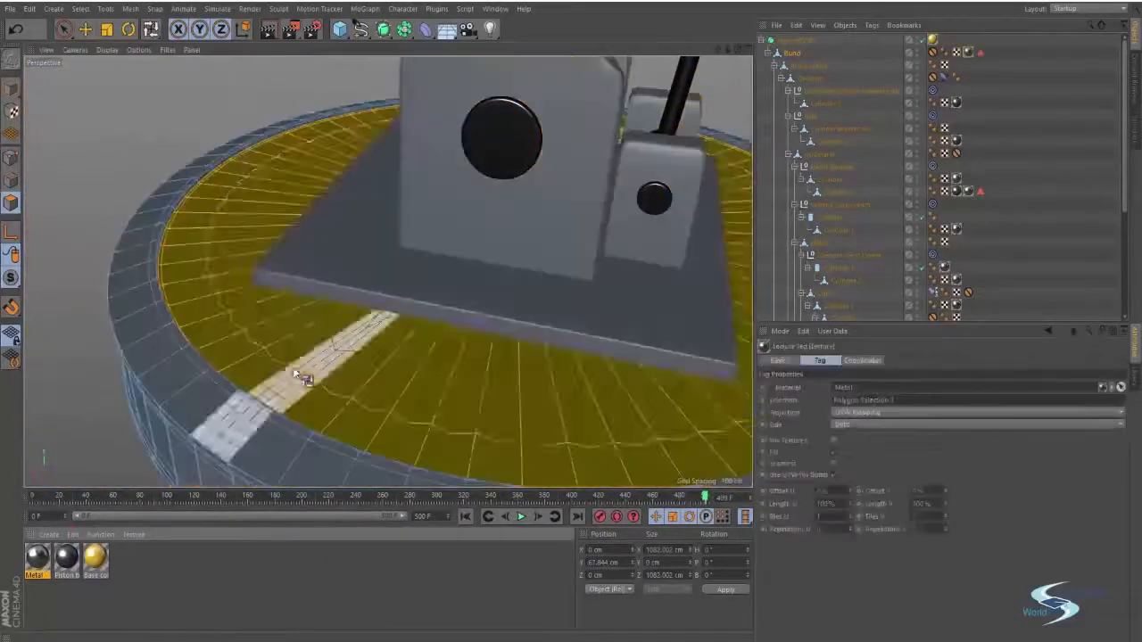
pyautogui.press('e')
pyautogui.click(129, 108)
pyautogui.click(793, 53)
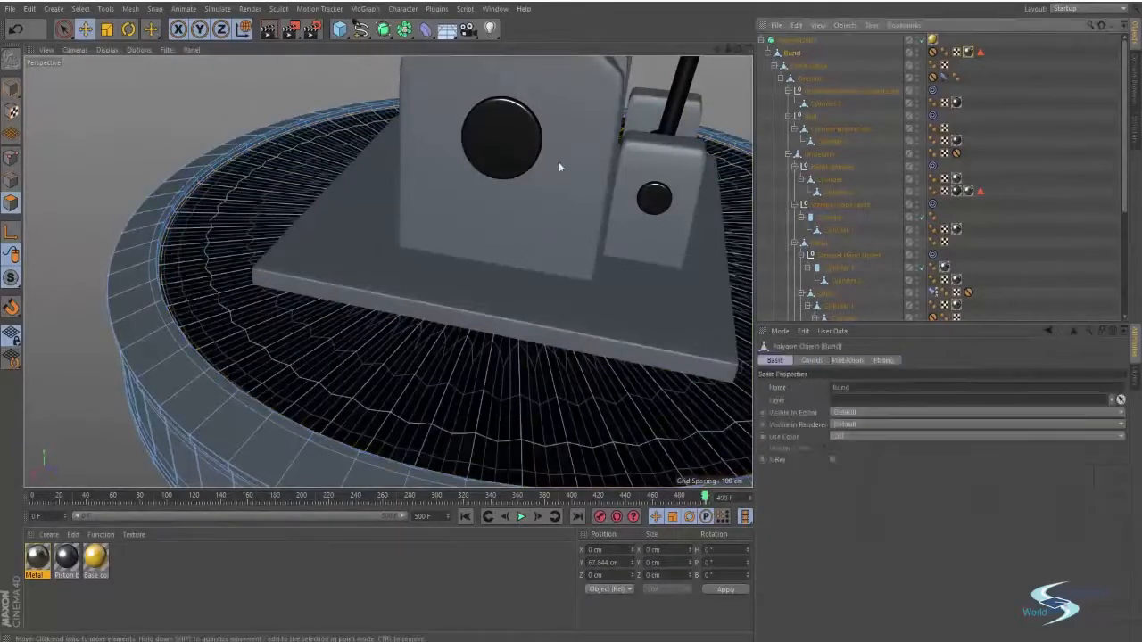
# Step: Move the Base color texture tag from HyperNURBS to the Bund object, place it before the Metal tag and deselect everything
pyautogui.scroll(-6, 560, 167)
pyautogui.keyDown('alt'); pyautogui.moveTo(469, 204); pyautogui.dragTo(406, 294, button='middle'); pyautogui.keyUp('alt')
pyautogui.keyDown('alt'); pyautogui.moveTo(406, 294); pyautogui.dragTo(399, 283); pyautogui.keyUp('alt')
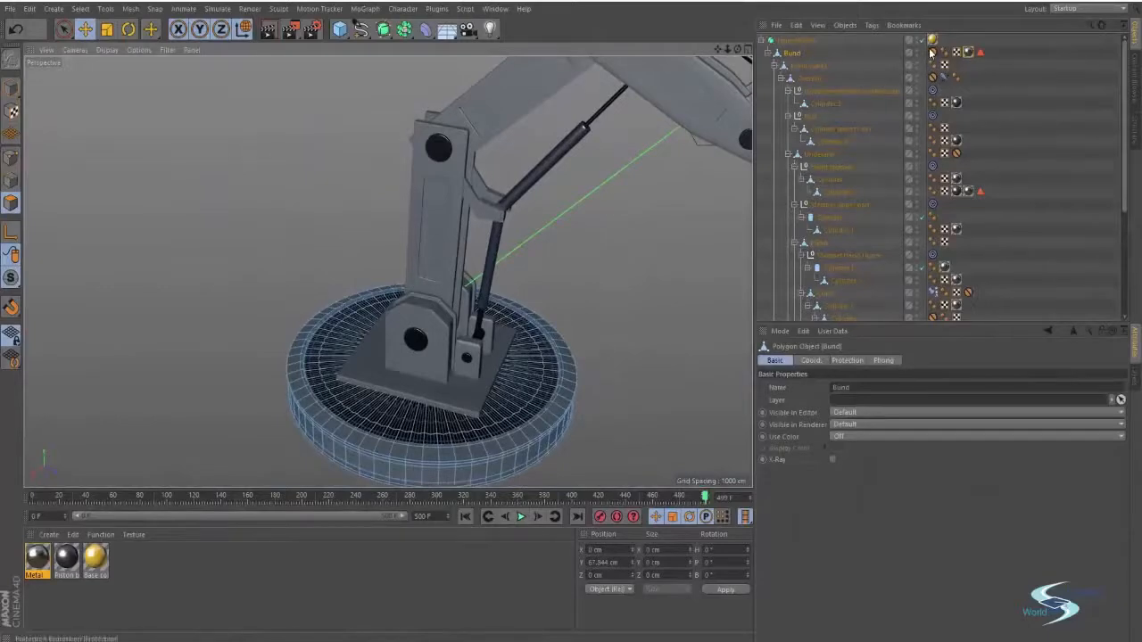
pyautogui.click(807, 66)
pyautogui.click(788, 54)
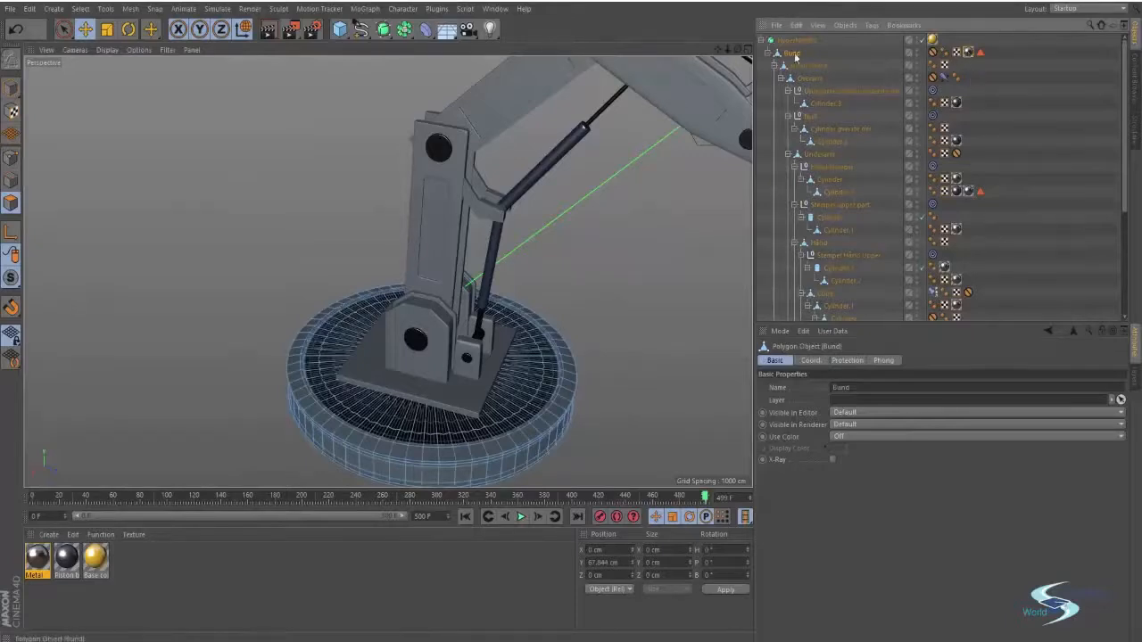
pyautogui.click(932, 41)
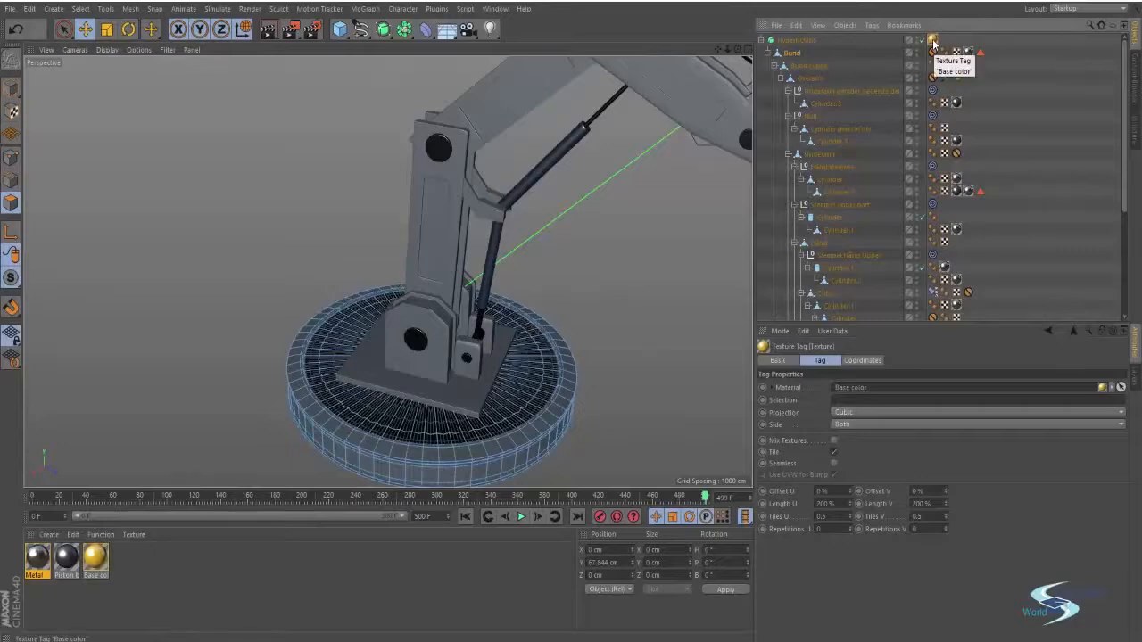
pyautogui.moveTo(933, 42); pyautogui.dragTo(990, 52)
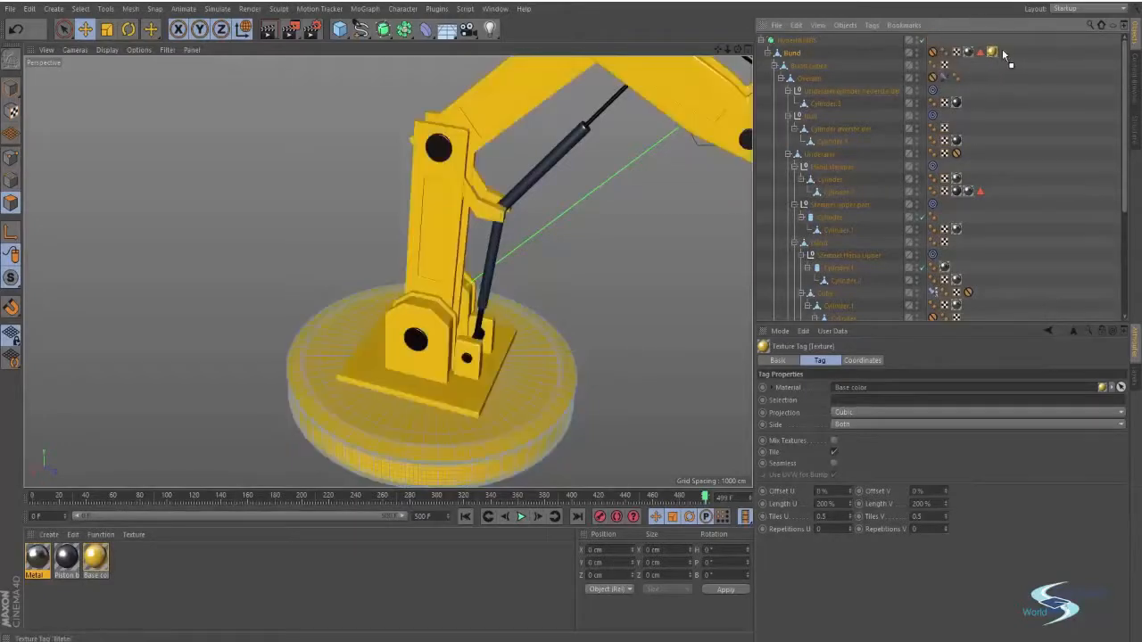
pyautogui.click(613, 267)
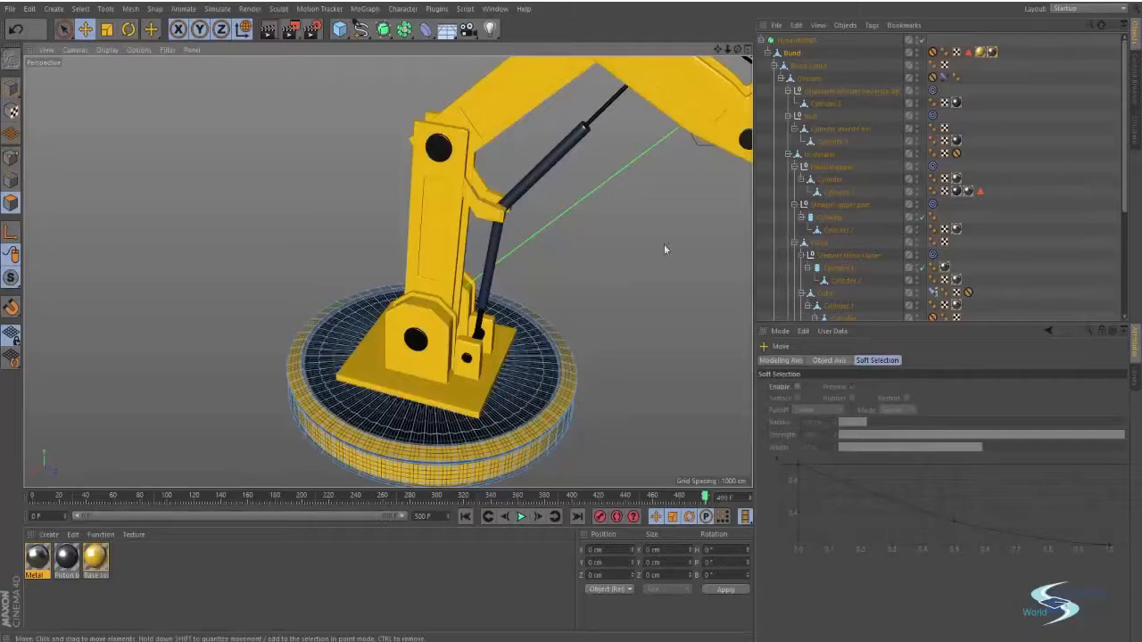
pyautogui.click(1027, 174)
# Step: Switch to model mode and select Cylinder øverste del, the small pin in the bracket on the lower arm
pyautogui.keyDown('alt'); pyautogui.moveTo(457, 320); pyautogui.dragTo(369, 295, button='middle'); pyautogui.keyUp('alt')
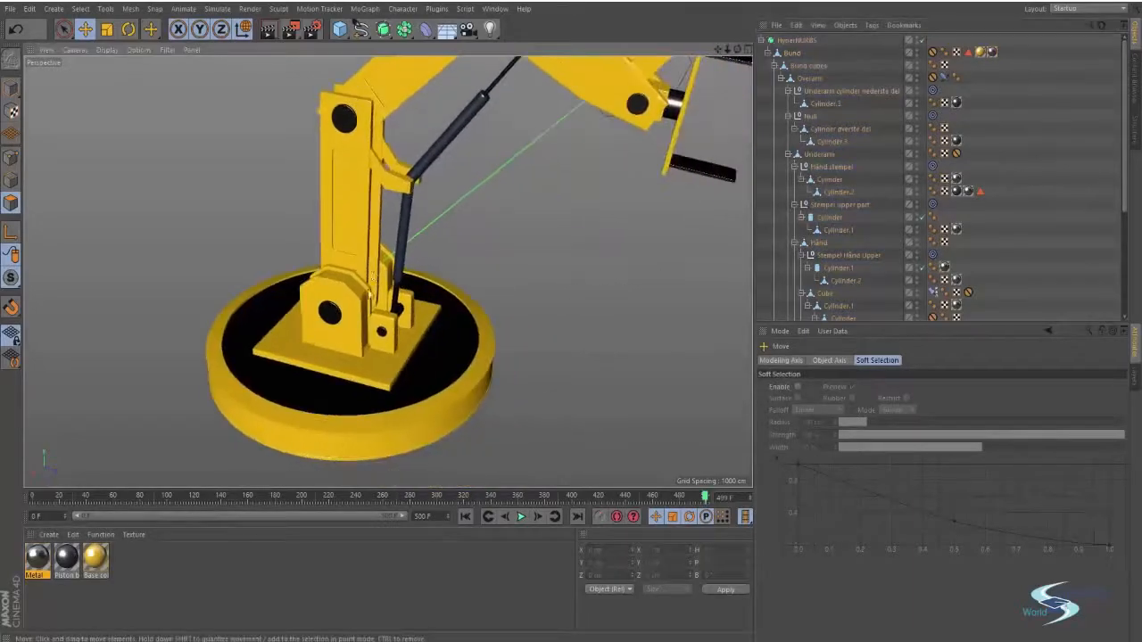
pyautogui.keyDown('alt'); pyautogui.moveTo(370, 294); pyautogui.dragTo(390, 257); pyautogui.keyUp('alt')
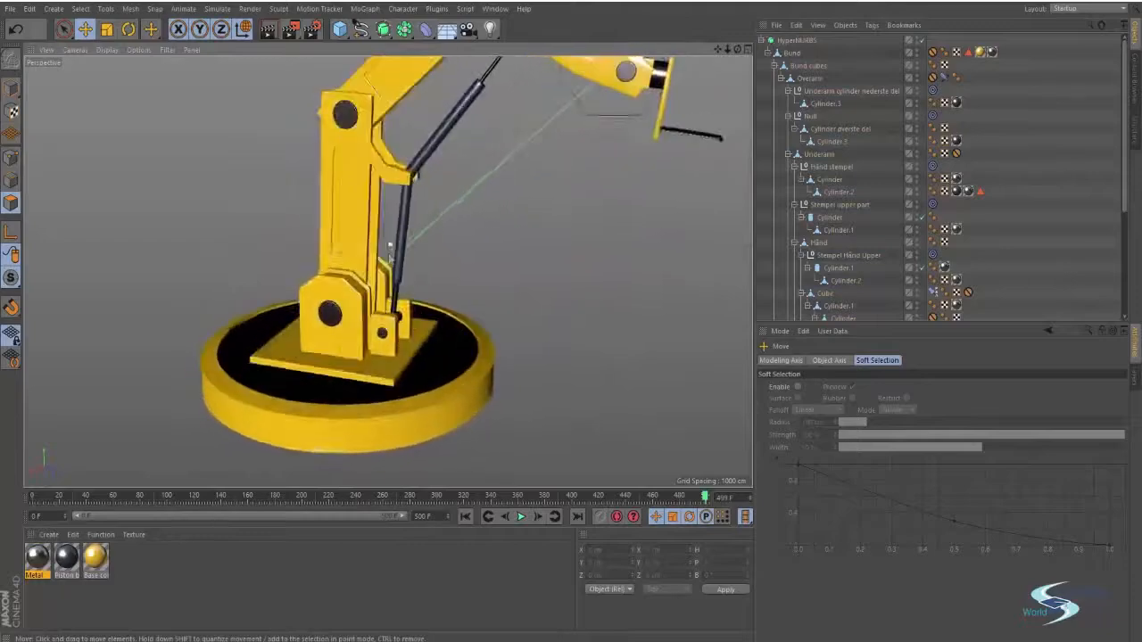
pyautogui.scroll(8, 436, 214)
pyautogui.click(409, 206)
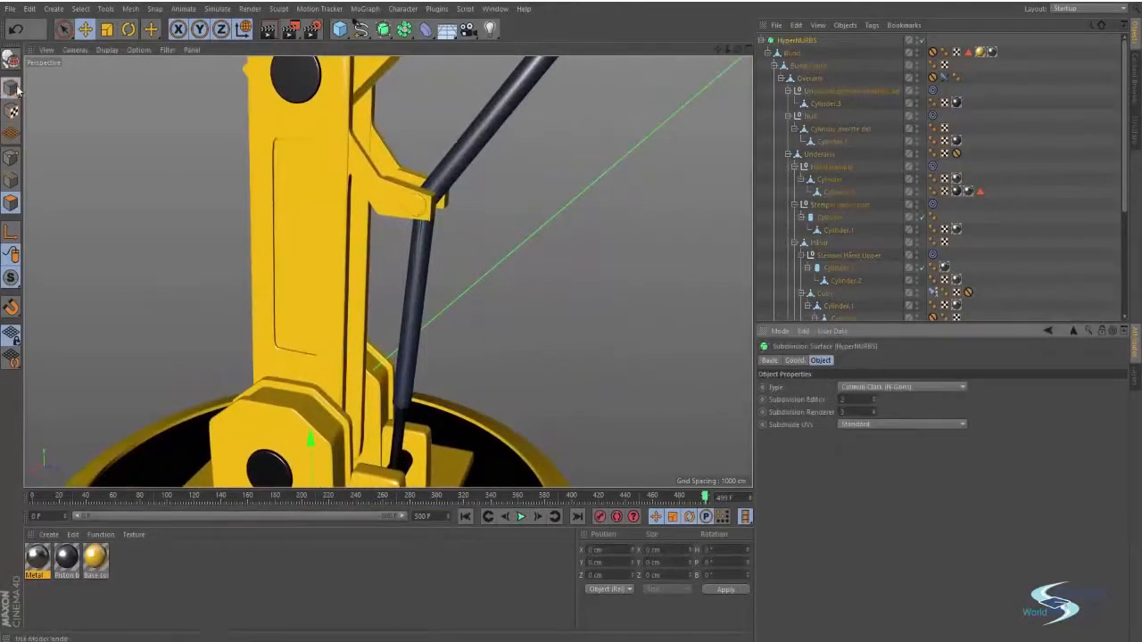
pyautogui.click(414, 207)
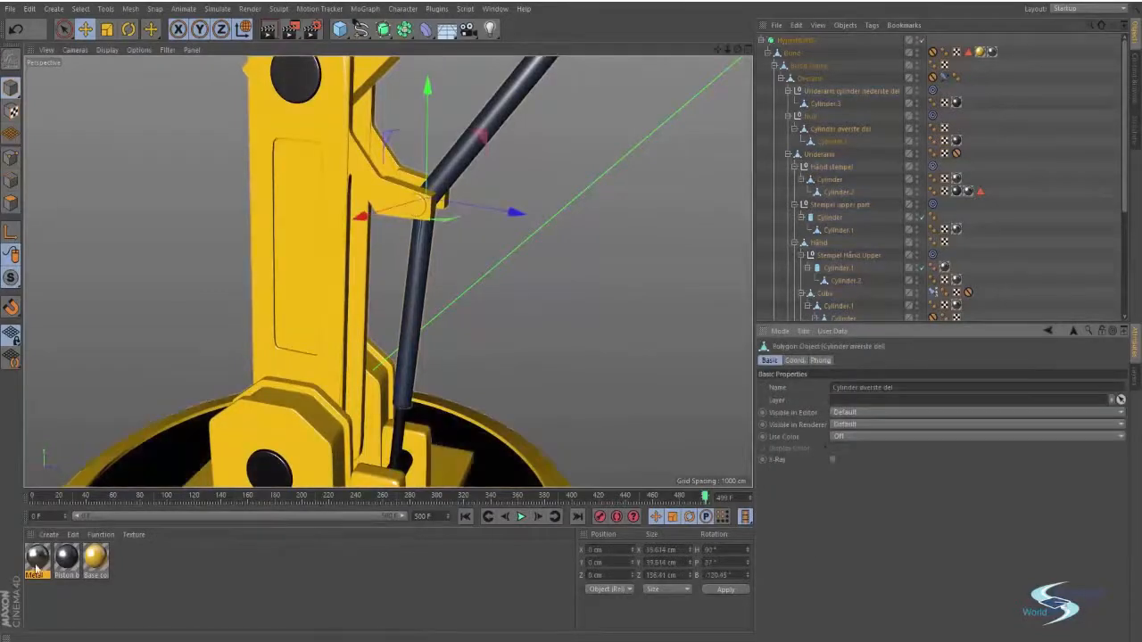
pyautogui.moveTo(415, 209); pyautogui.dragTo(415, 209)
pyautogui.hotkey('ctrl', 'z')
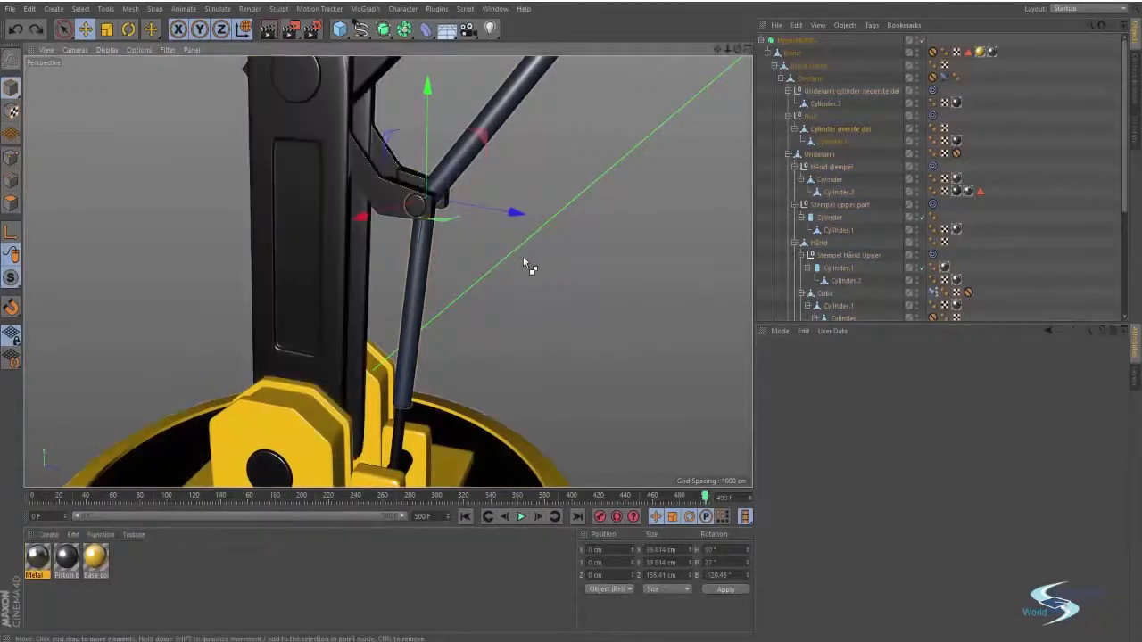
pyautogui.click(417, 211)
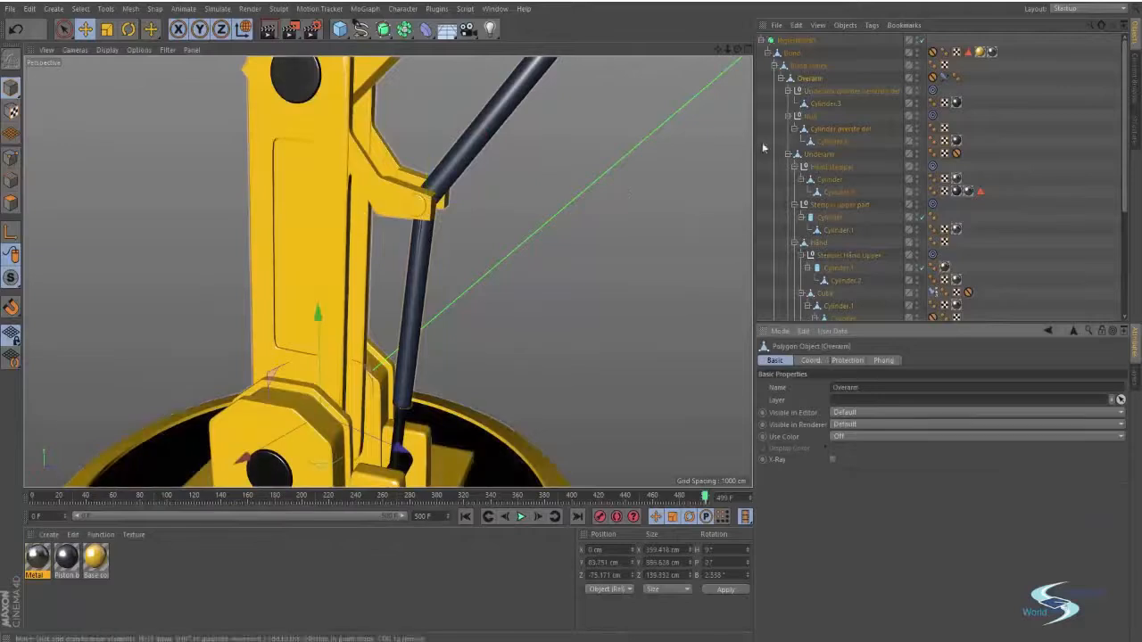
# Step: Apply the Metal material to the Cylinder øverste del pin object and deselect it
pyautogui.click(417, 208)
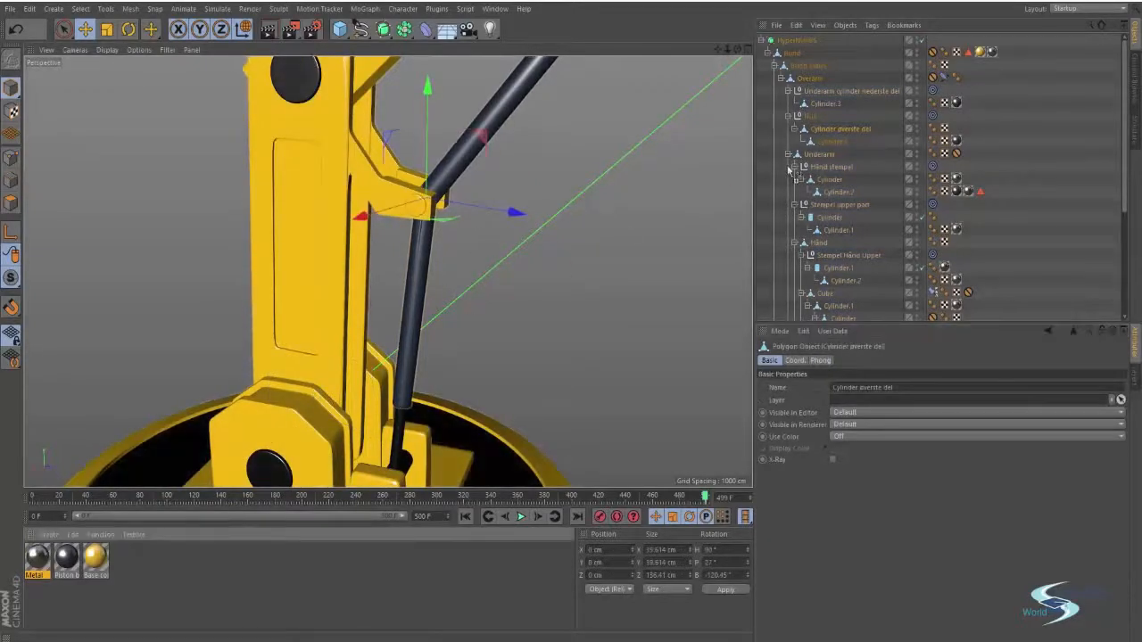
pyautogui.moveTo(848, 131); pyautogui.dragTo(846, 129)
pyautogui.click(487, 224)
# Step: Select Bund cubes, the two large brackets on the base plate, and switch to polygon mode
pyautogui.keyDown('alt'); pyautogui.moveTo(461, 229); pyautogui.dragTo(385, 252, button='right'); pyautogui.keyUp('alt')
pyautogui.keyDown('alt'); pyautogui.moveTo(385, 251); pyautogui.dragTo(421, 212, button='middle'); pyautogui.keyUp('alt')
pyautogui.keyDown('alt'); pyautogui.moveTo(421, 211); pyautogui.dragTo(240, 260); pyautogui.keyUp('alt')
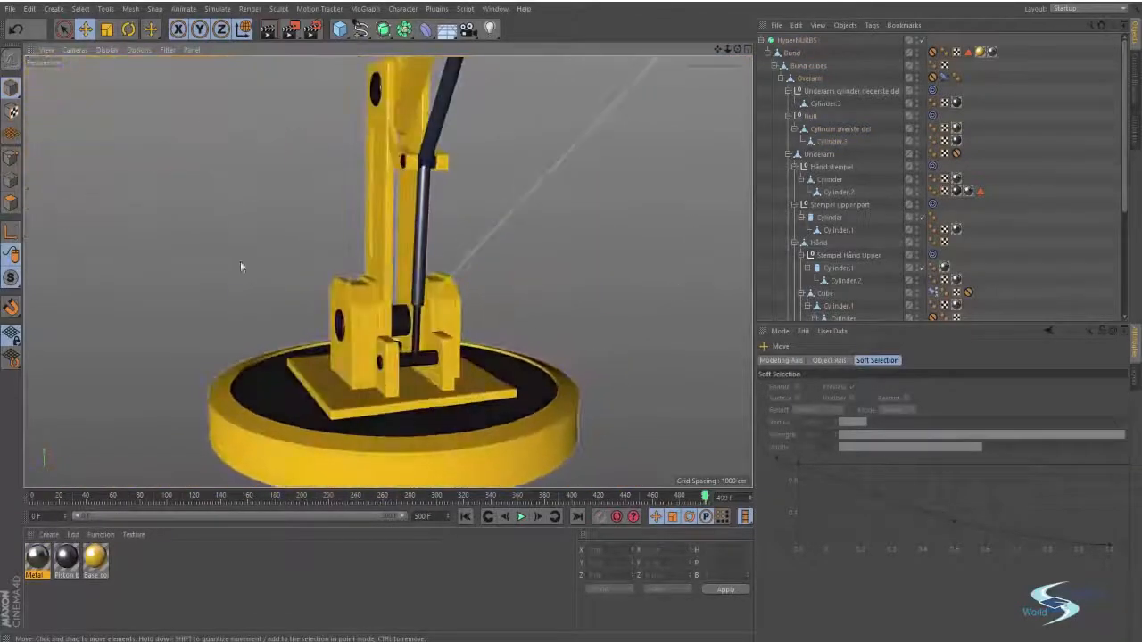
pyautogui.click(352, 304)
pyautogui.click(352, 304)
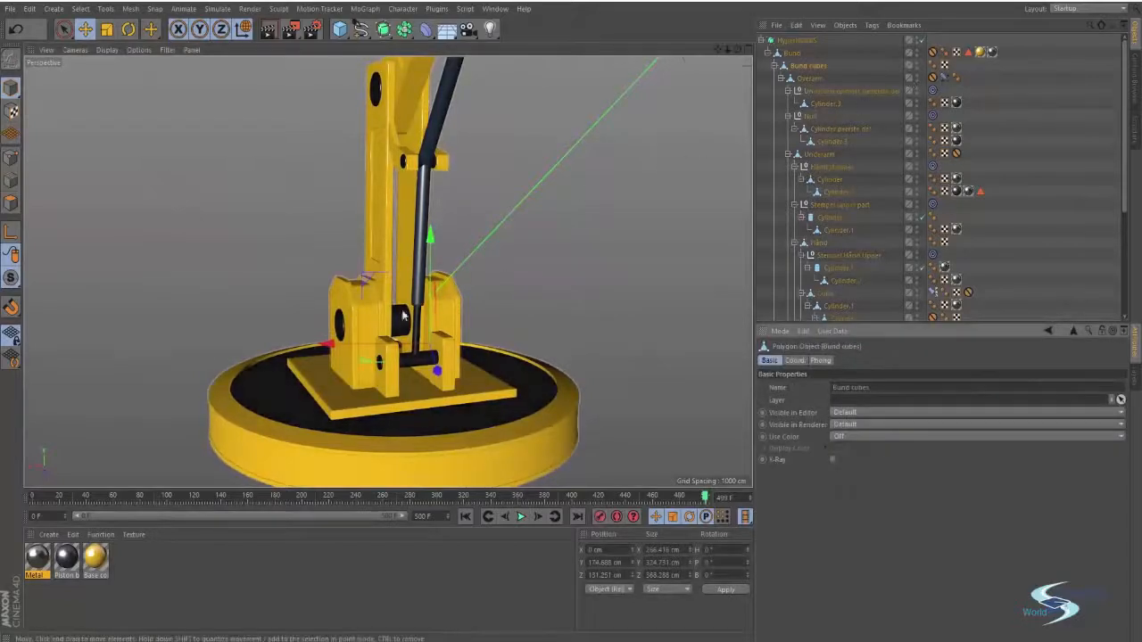
pyautogui.keyDown('alt'); pyautogui.moveTo(383, 297); pyautogui.dragTo(118, 234); pyautogui.keyUp('alt')
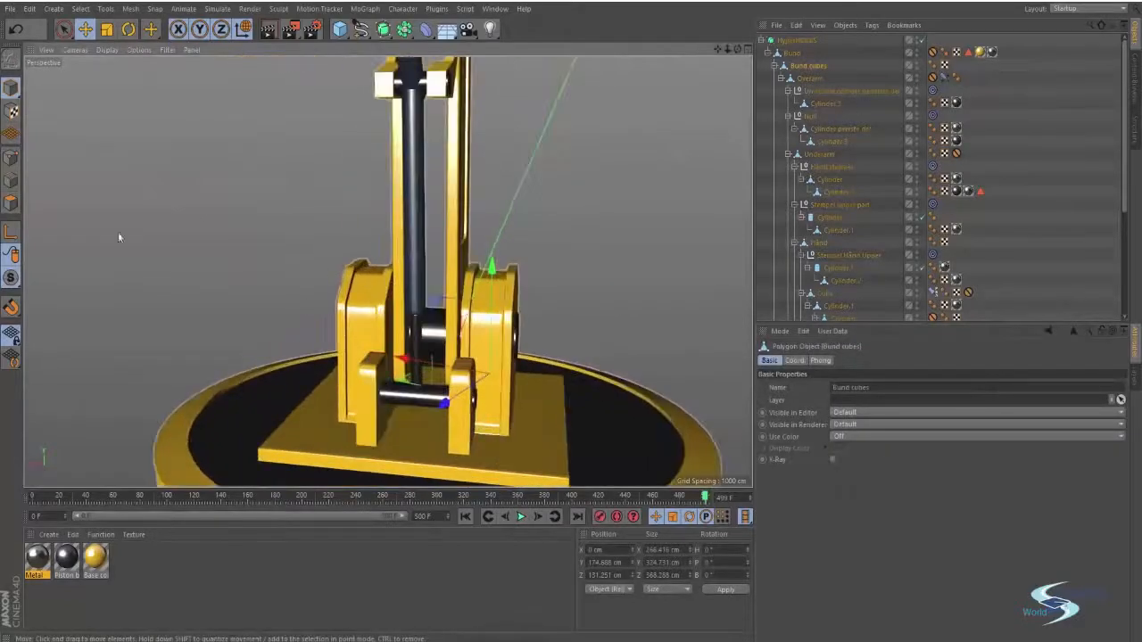
pyautogui.click(12, 208)
# Step: Live-select the inset front and top polygons between the raised edges of one large bracket in Bund cubes
pyautogui.keyDown('alt'); pyautogui.moveTo(546, 233); pyautogui.dragTo(469, 270); pyautogui.keyUp('alt')
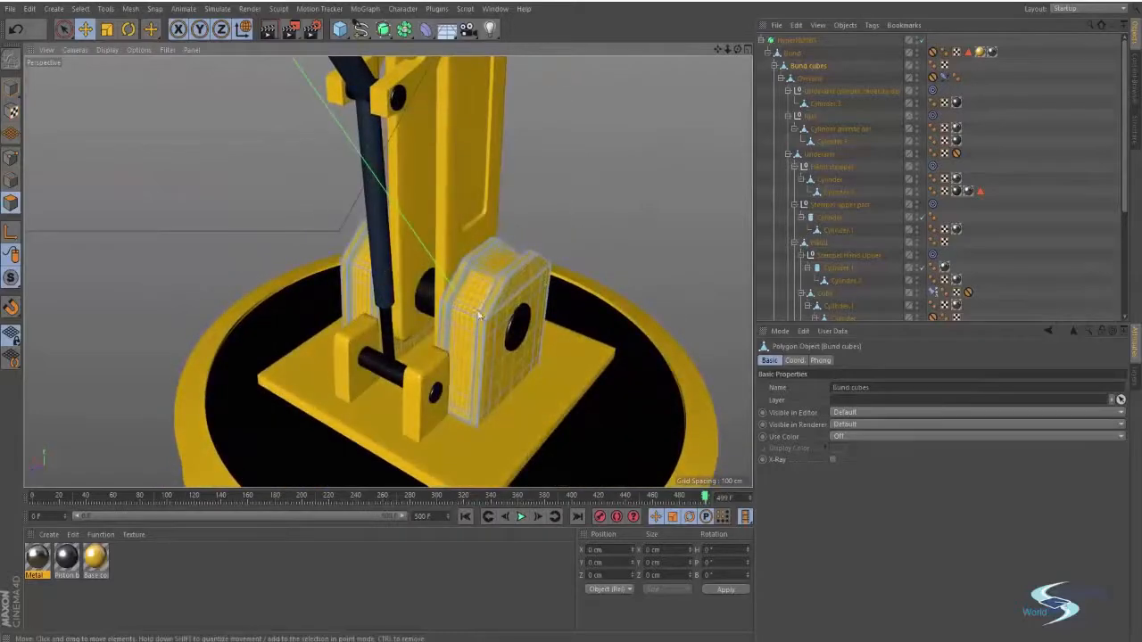
pyautogui.keyDown('alt'); pyautogui.moveTo(496, 293); pyautogui.dragTo(551, 265, button='right'); pyautogui.keyUp('alt')
pyautogui.keyDown('alt'); pyautogui.moveTo(551, 263); pyautogui.dragTo(452, 234); pyautogui.keyUp('alt')
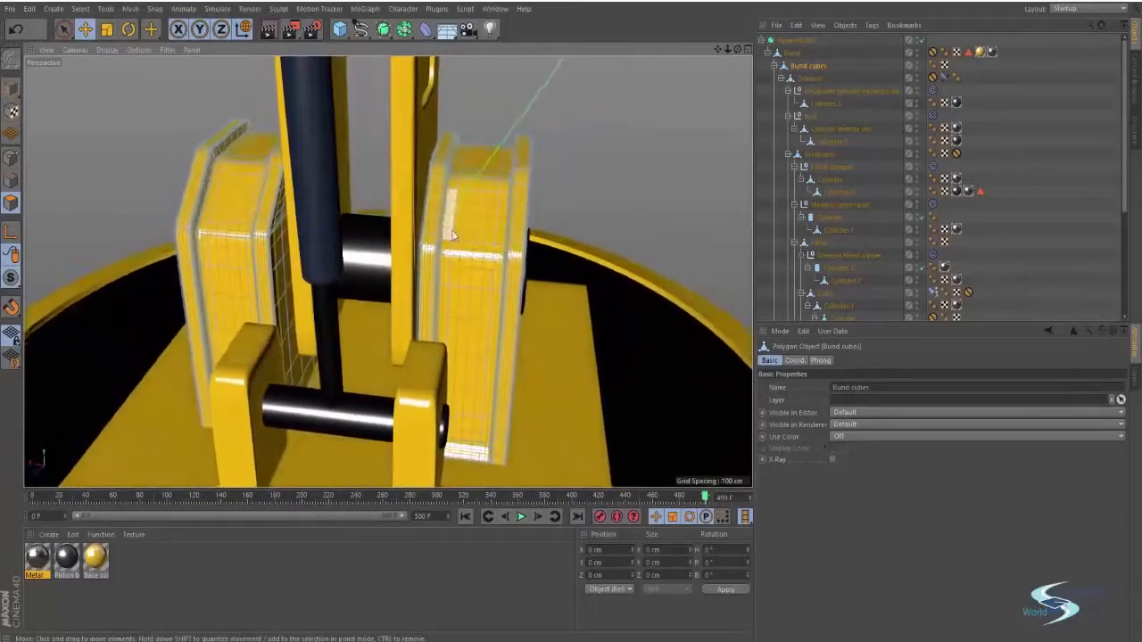
pyautogui.press('space')
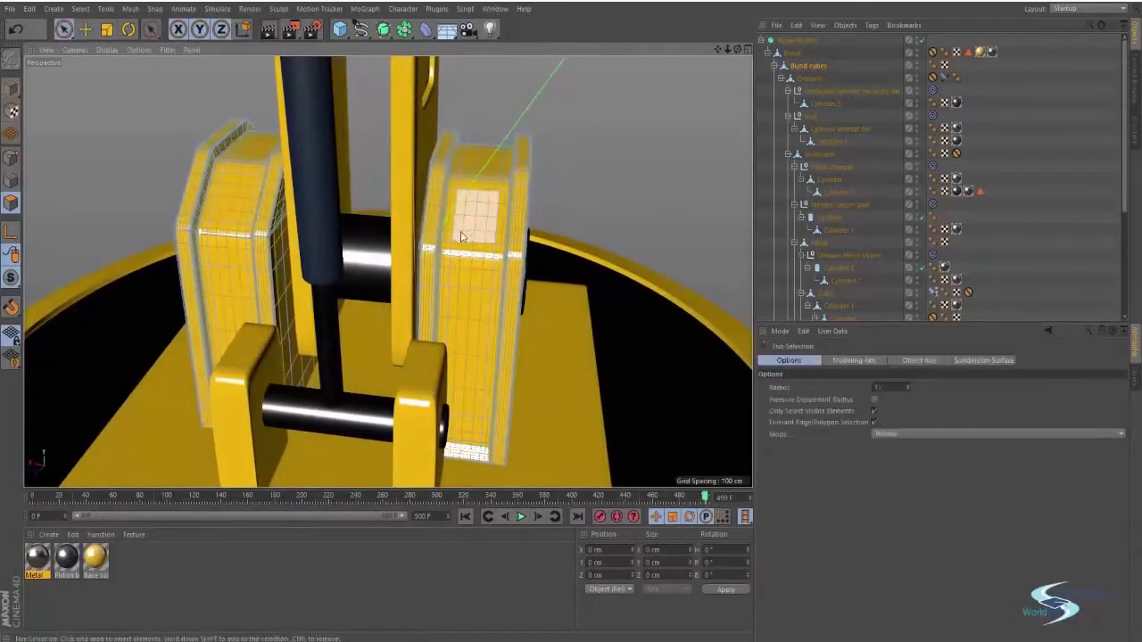
pyautogui.click(458, 234)
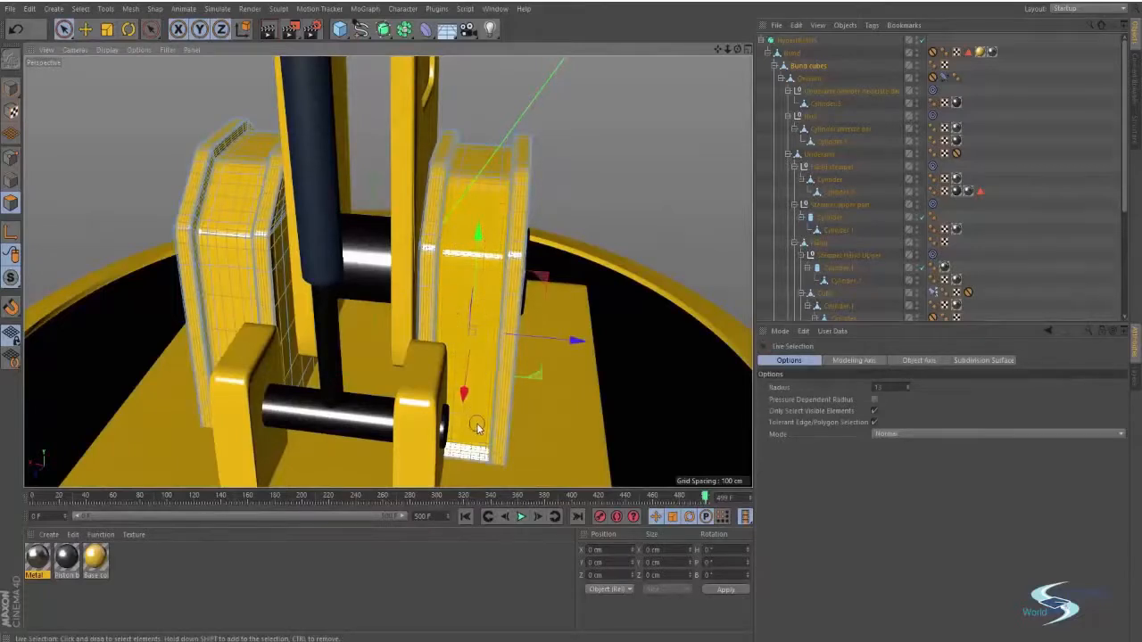
pyautogui.keyDown('alt'); pyautogui.moveTo(446, 427); pyautogui.dragTo(452, 272); pyautogui.keyUp('alt')
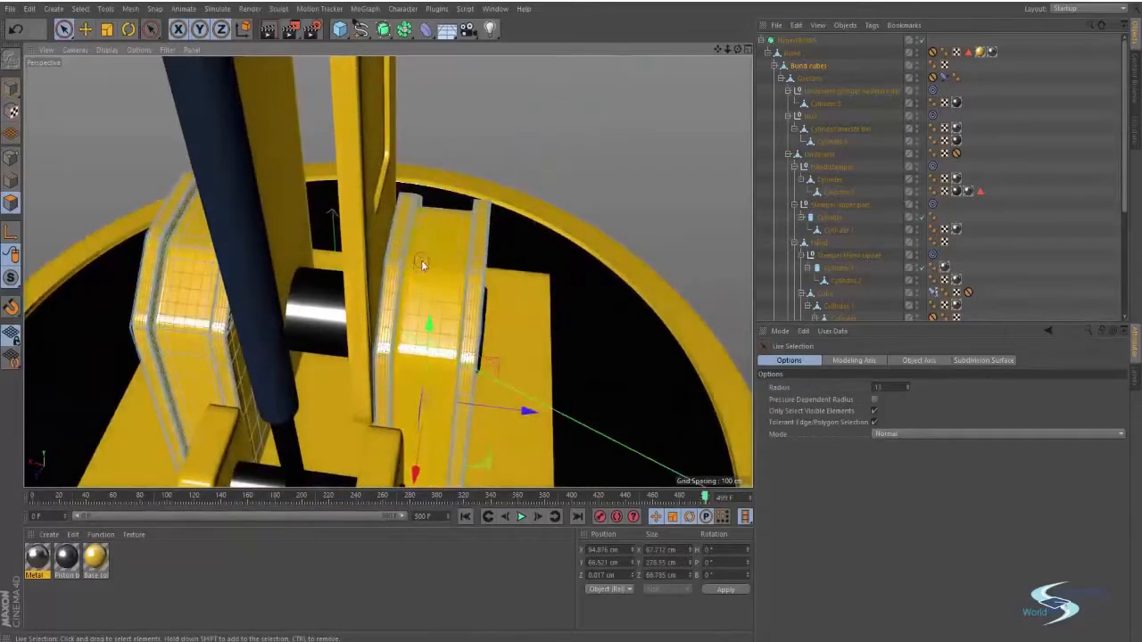
pyautogui.keyDown('shift'); pyautogui.click(456, 216); pyautogui.keyUp('shift')
# Step: Add the inset rear polygons of the same bracket, down to the base plate, to the polygon selection
pyautogui.keyDown('alt'); pyautogui.moveTo(453, 216); pyautogui.dragTo(389, 274); pyautogui.keyUp('alt')
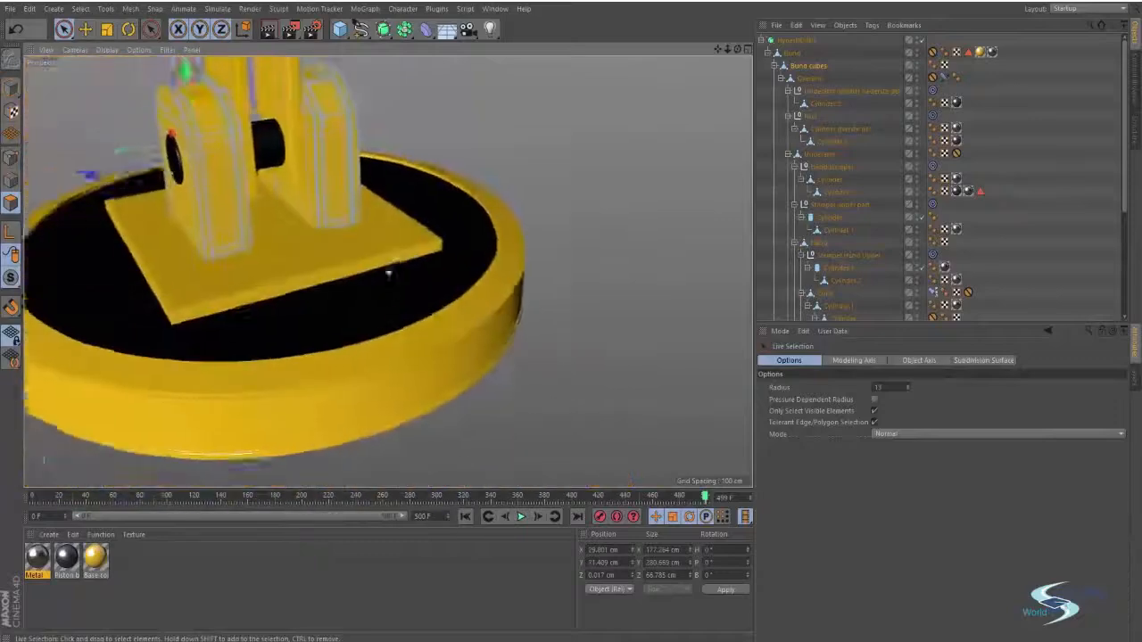
pyautogui.scroll(3, 273, 170)
pyautogui.keyDown('alt'); pyautogui.moveTo(273, 171); pyautogui.dragTo(291, 255); pyautogui.keyUp('alt')
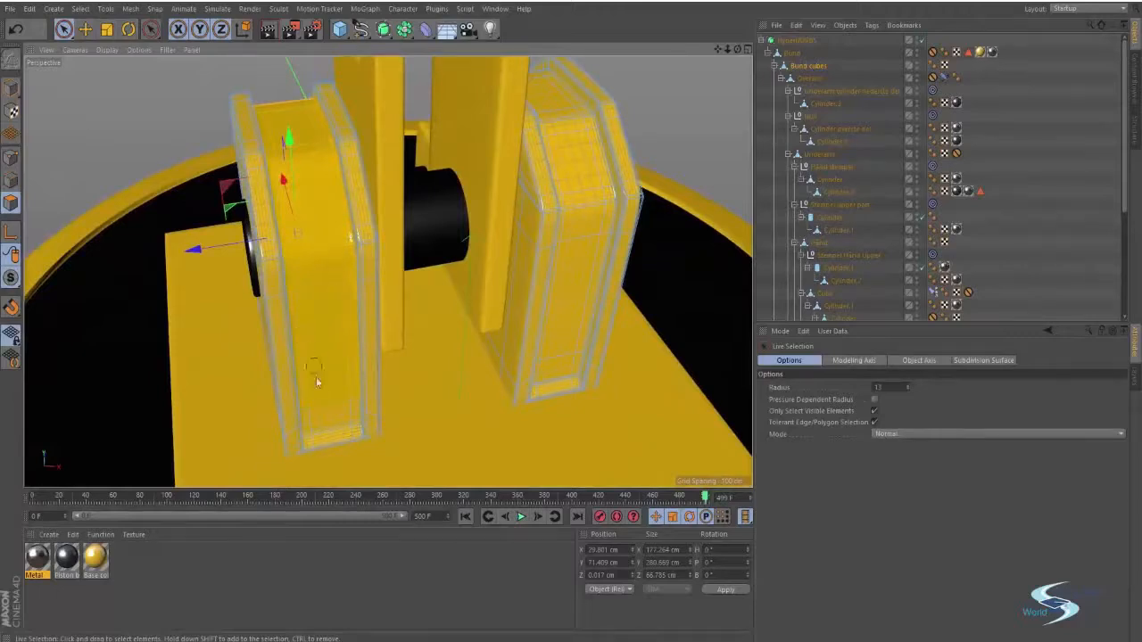
pyautogui.keyDown('shift'); pyautogui.click(343, 412); pyautogui.keyUp('shift')
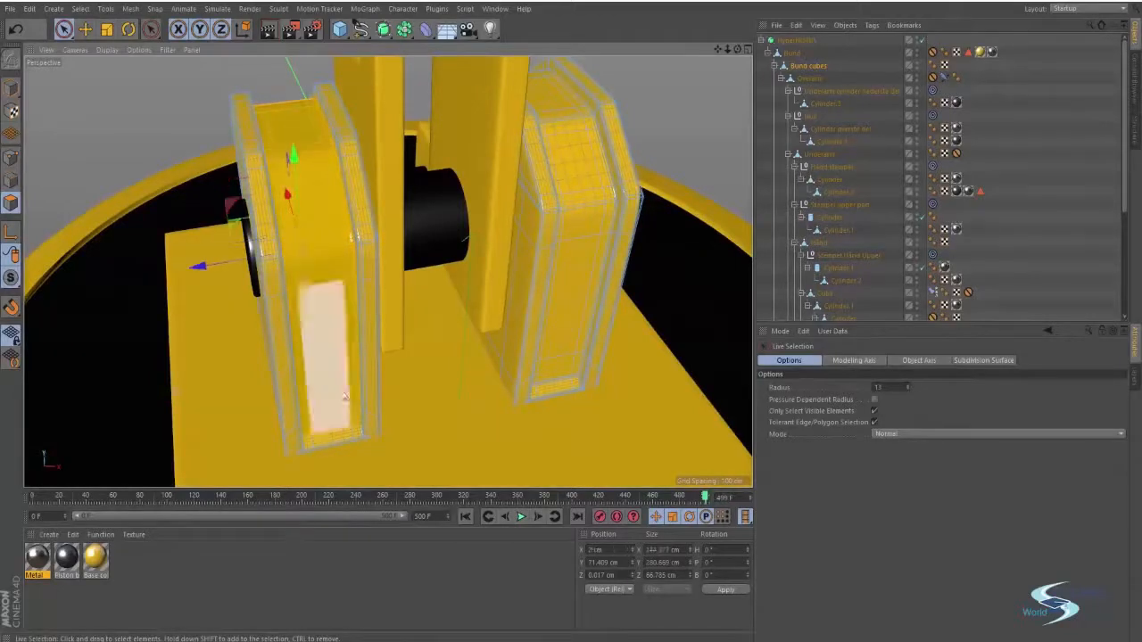
# Step: Extend the polygon selection to the inset rear and top faces of the second large bracket
pyautogui.keyDown('alt'); pyautogui.moveTo(364, 346); pyautogui.dragTo(420, 327); pyautogui.keyUp('alt')
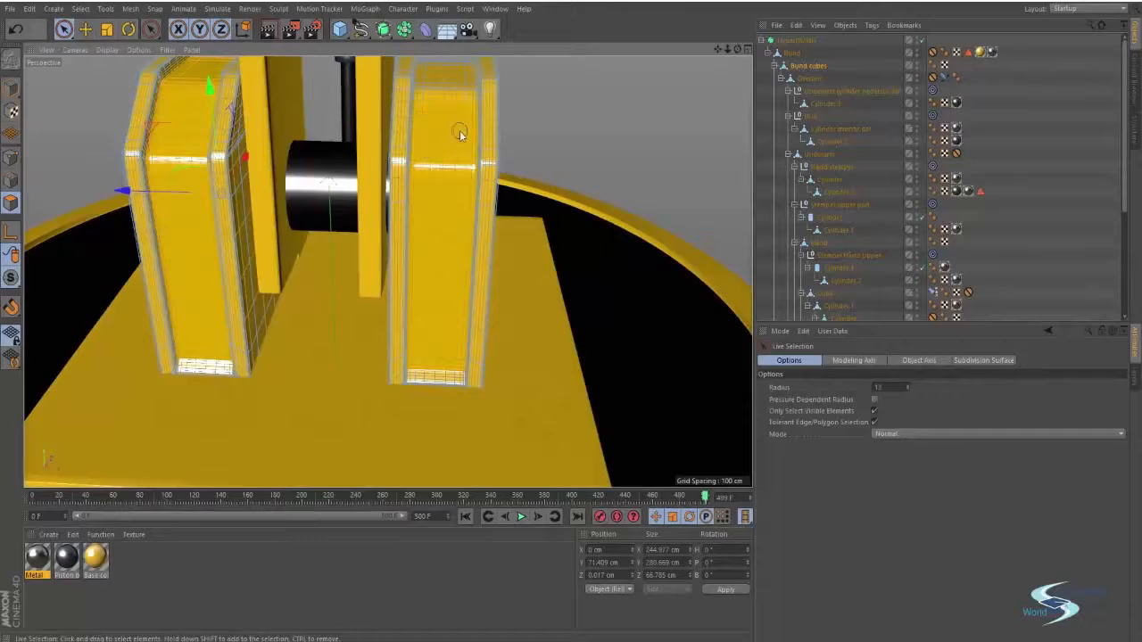
pyautogui.keyDown('alt'); pyautogui.moveTo(439, 82); pyautogui.dragTo(392, 241); pyautogui.keyUp('alt')
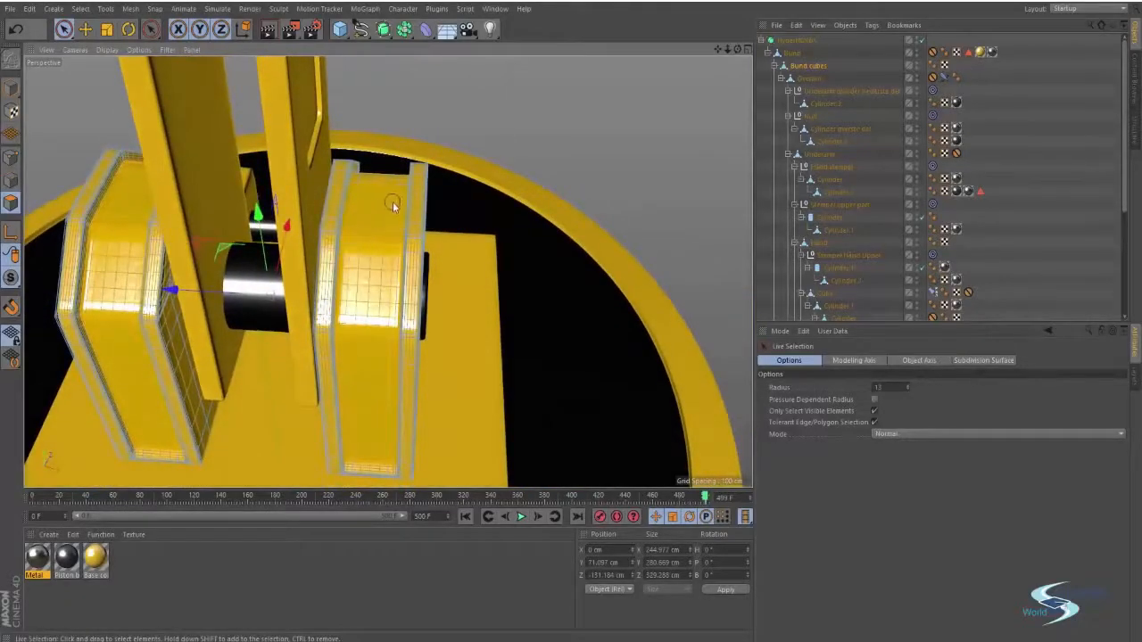
pyautogui.moveTo(396, 203)
pyautogui.keyDown('alt'); pyautogui.mouseDown()
pyautogui.moveTo(386, 182)
pyautogui.moveTo(294, 300)
pyautogui.moveTo(82, 282)
pyautogui.moveTo(277, 200)
pyautogui.moveTo(400, 187)
pyautogui.mouseUp(); pyautogui.keyUp('alt')
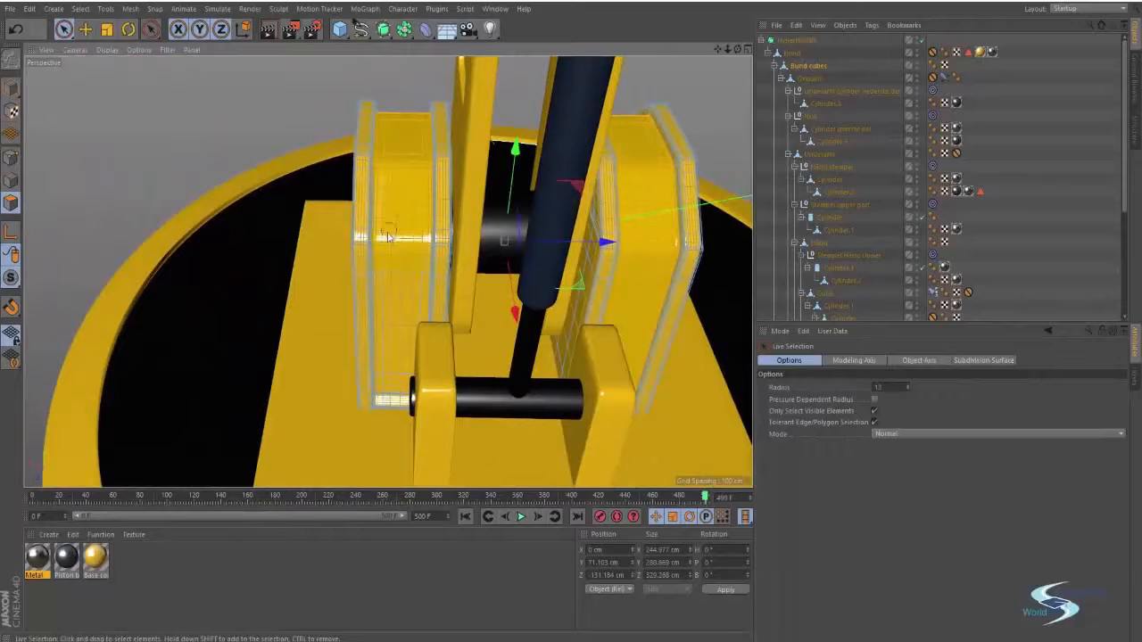
# Step: Add the second bracket's inset front polygons, including those behind the small pin bracket, without keeping stray side polygons
pyautogui.keyDown('shift'); pyautogui.click(372, 330); pyautogui.keyUp('shift')
pyautogui.keyDown('alt'); pyautogui.moveTo(373, 330); pyautogui.dragTo(372, 196); pyautogui.keyUp('alt')
pyautogui.keyDown('alt'); pyautogui.moveTo(390, 205); pyautogui.dragTo(463, 180, button='right'); pyautogui.keyUp('alt')
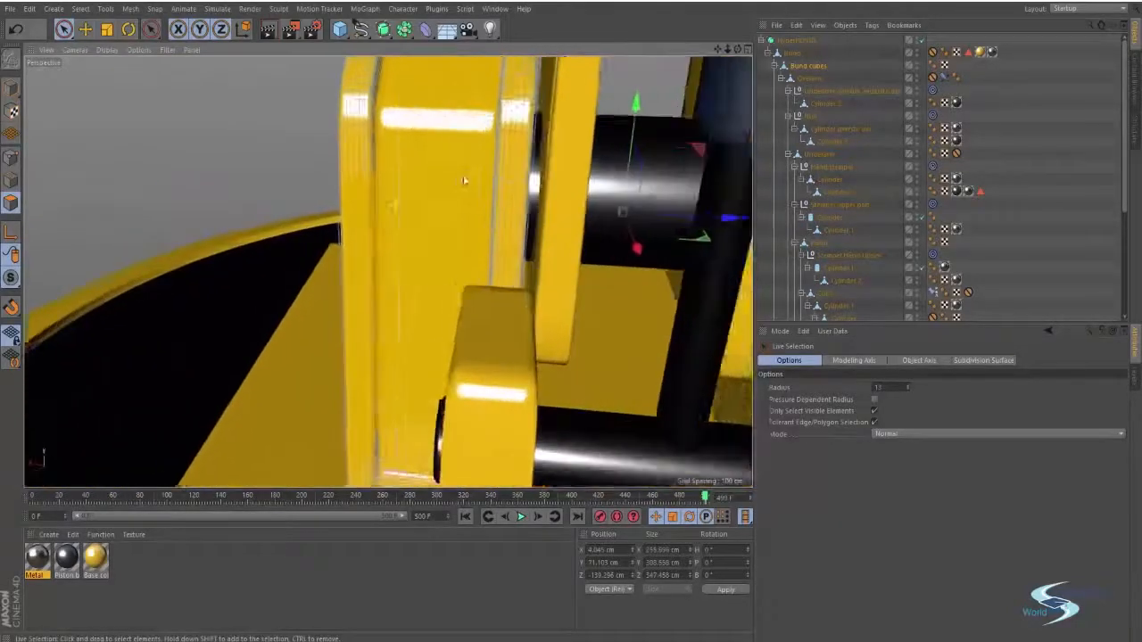
pyautogui.keyDown('alt'); pyautogui.moveTo(463, 180); pyautogui.dragTo(303, 177); pyautogui.keyUp('alt')
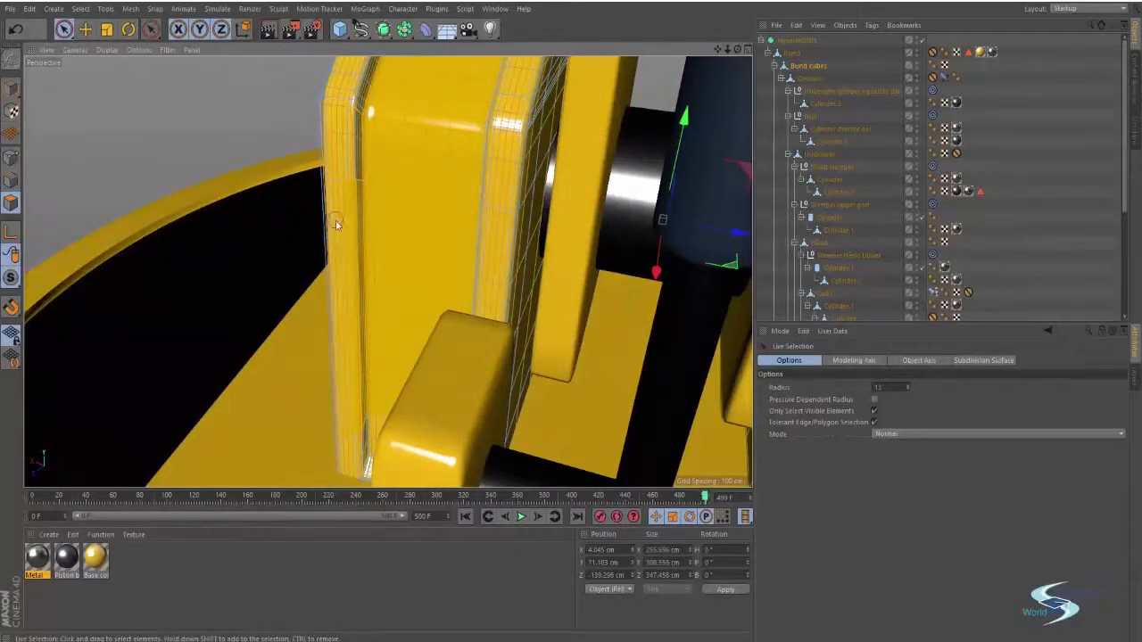
pyautogui.keyDown('alt'); pyautogui.moveTo(420, 249); pyautogui.dragTo(413, 357); pyautogui.keyUp('alt')
pyautogui.click(413, 357)
pyautogui.keyDown('alt'); pyautogui.moveTo(431, 304); pyautogui.dragTo(459, 318); pyautogui.keyUp('alt')
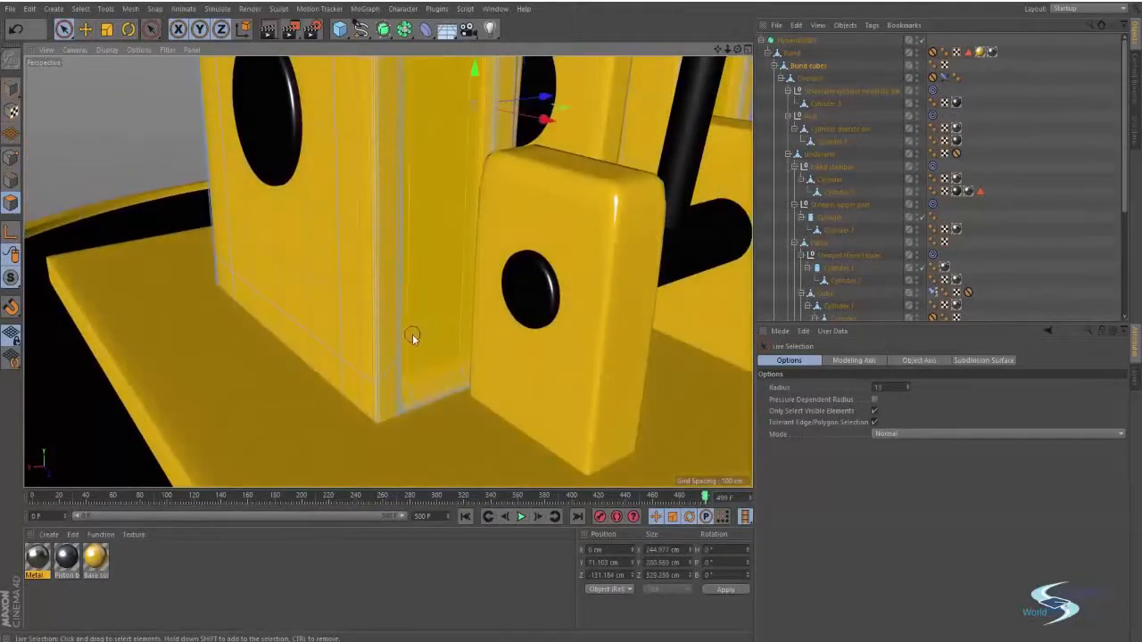
pyautogui.keyDown('alt'); pyautogui.moveTo(428, 324); pyautogui.dragTo(374, 329); pyautogui.keyUp('alt')
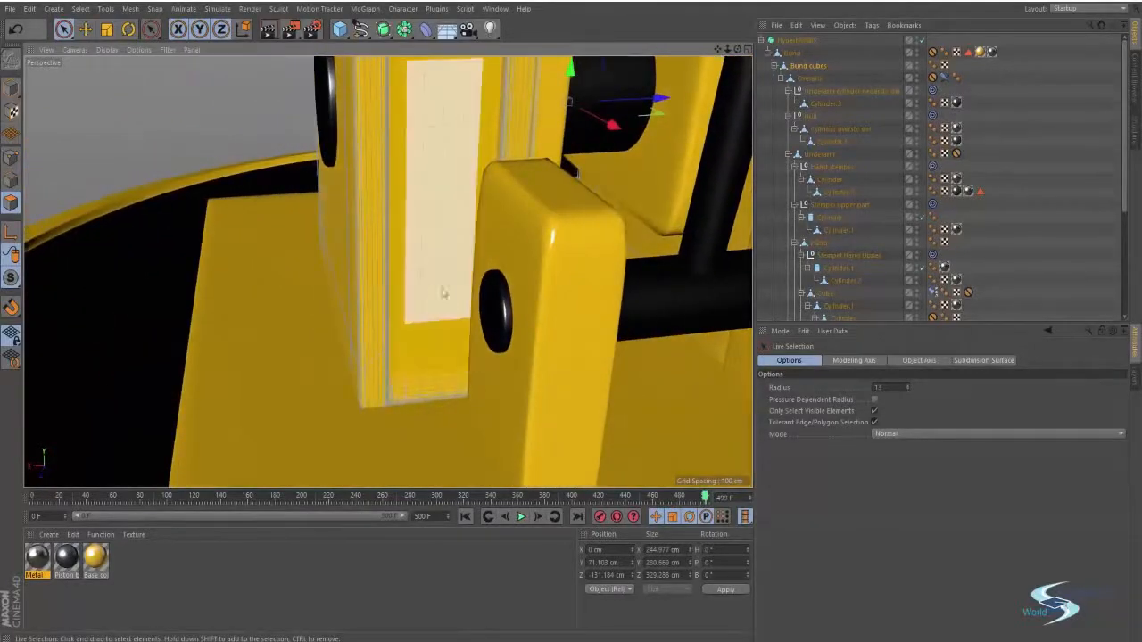
pyautogui.keyDown('alt'); pyautogui.moveTo(442, 292); pyautogui.dragTo(241, 260); pyautogui.keyUp('alt')
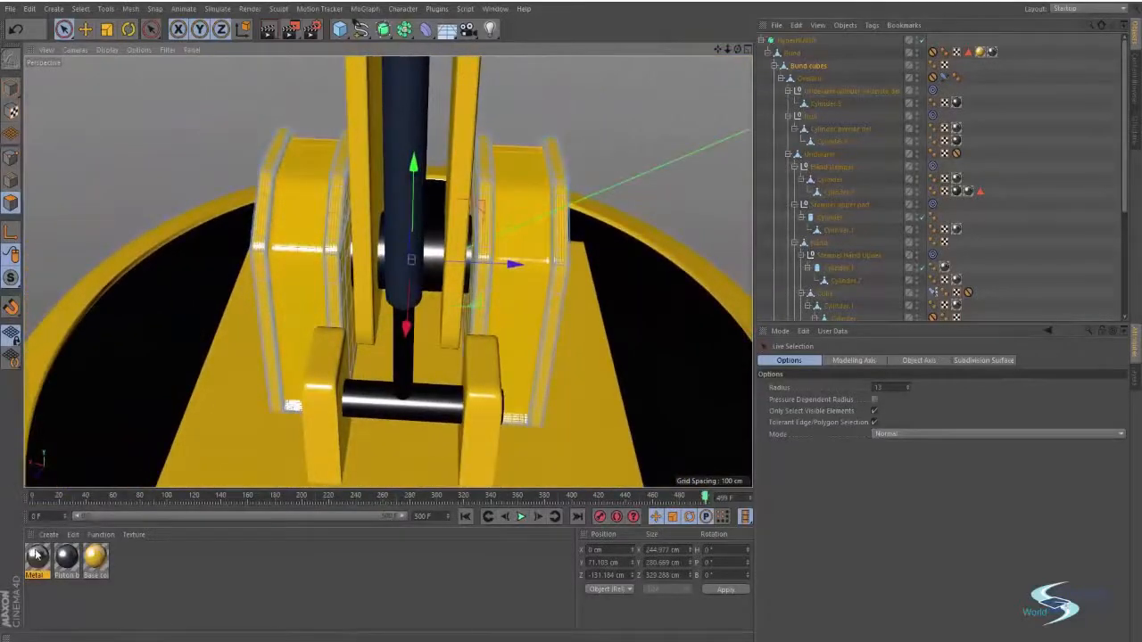
# Step: Try to apply Metal to the selected bracket polygons and reorder the Base color tag among the Bund object's Metal tags
pyautogui.moveTo(35, 555); pyautogui.dragTo(297, 239)
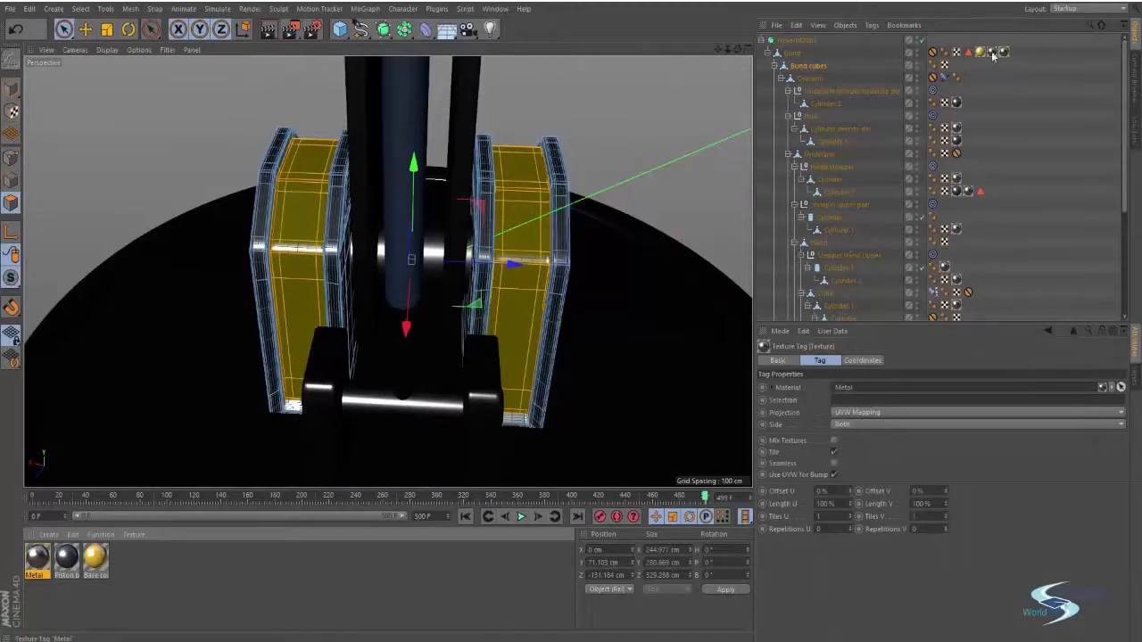
pyautogui.moveTo(980, 53); pyautogui.dragTo(1021, 54)
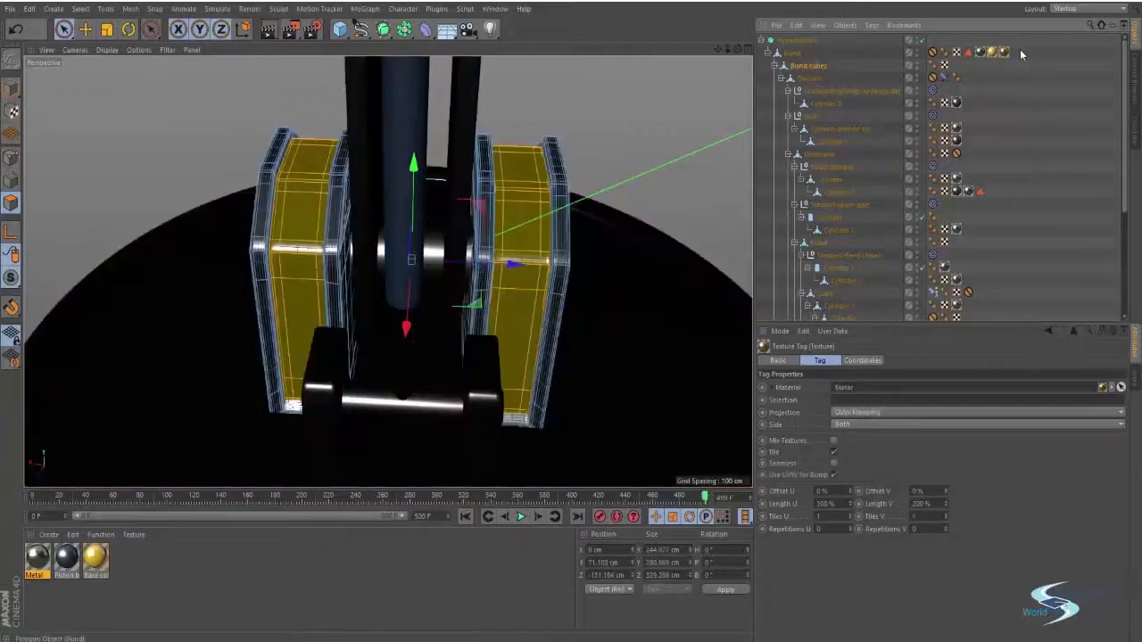
pyautogui.press('e')
pyautogui.click(653, 124)
pyautogui.keyDown('alt'); pyautogui.moveTo(534, 185); pyautogui.dragTo(488, 140); pyautogui.keyUp('alt')
pyautogui.hotkey('ctrl', 'z')
# Step: Apply the Metal material to the selected inset polygons of Bund cubes and clear the polygon selection
pyautogui.keyDown('alt'); pyautogui.moveTo(511, 190); pyautogui.dragTo(510, 257); pyautogui.keyUp('alt')
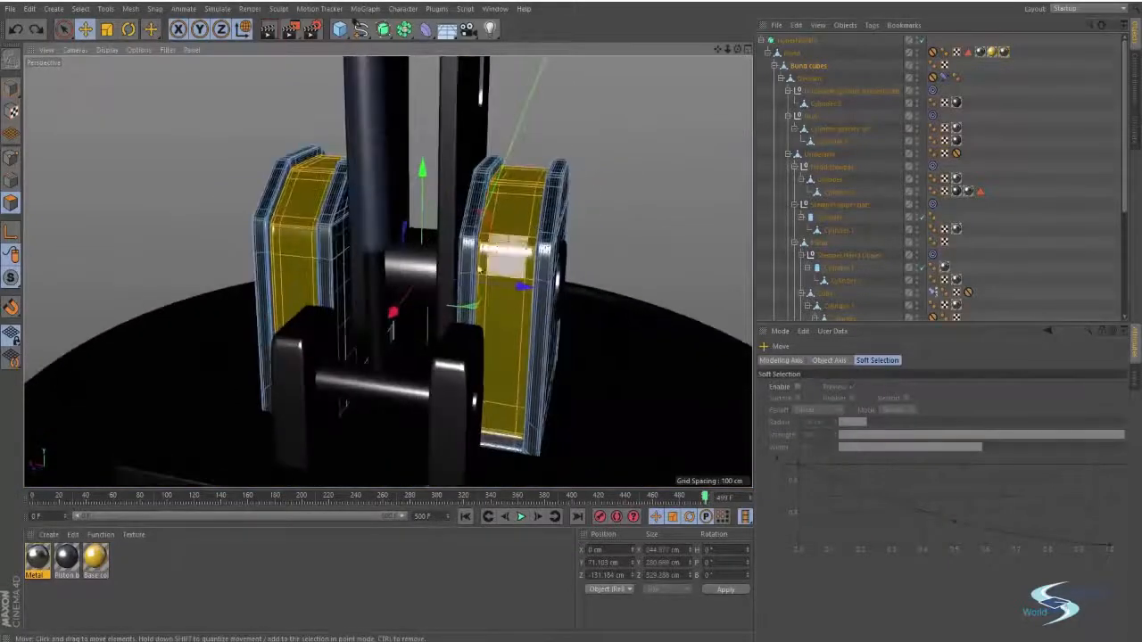
pyautogui.moveTo(523, 209); pyautogui.dragTo(522, 208)
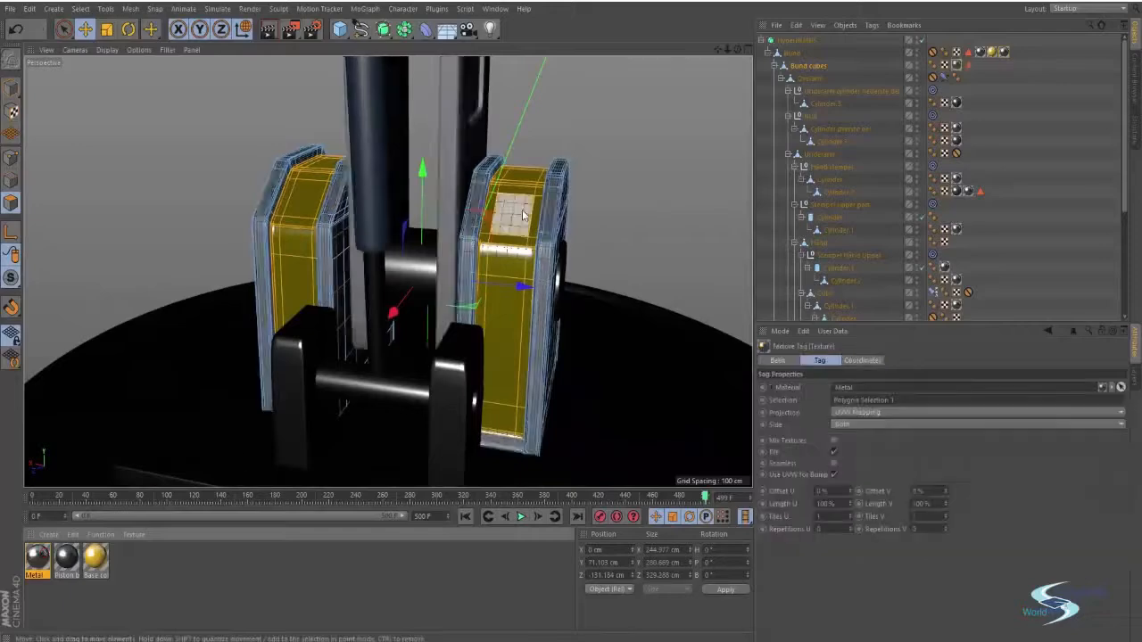
pyautogui.hotkey('ctrl', 'z')
pyautogui.keyDown('alt'); pyautogui.moveTo(699, 178); pyautogui.dragTo(576, 208); pyautogui.keyUp('alt')
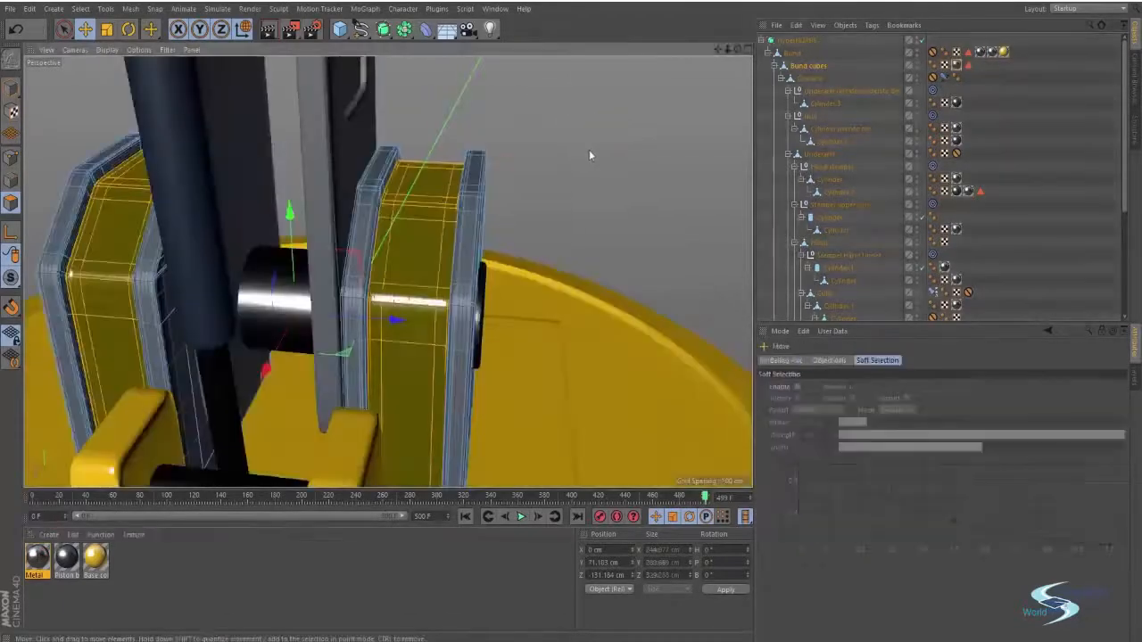
pyautogui.click(589, 149)
pyautogui.keyDown('alt'); pyautogui.moveTo(588, 149); pyautogui.dragTo(469, 184); pyautogui.keyUp('alt')
# Step: Give Bund cubes the Base color material, place its tag before the polygon-restricted Metal tag, and deselect the object
pyautogui.click(808, 66)
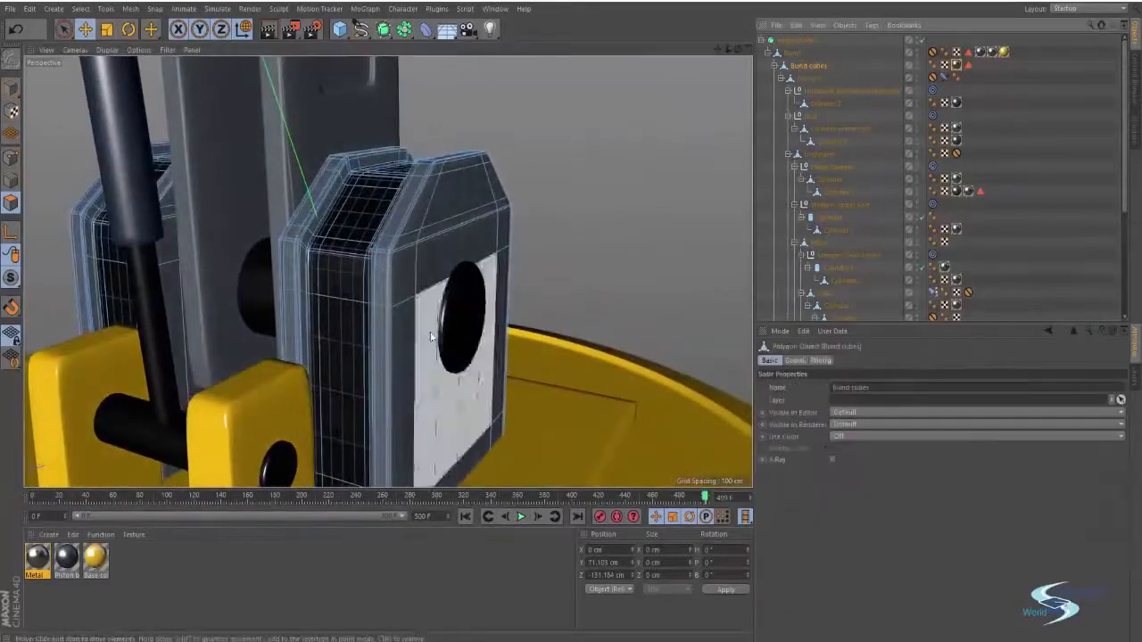
pyautogui.moveTo(222, 478); pyautogui.dragTo(811, 68)
pyautogui.moveTo(958, 66); pyautogui.dragTo(991, 67)
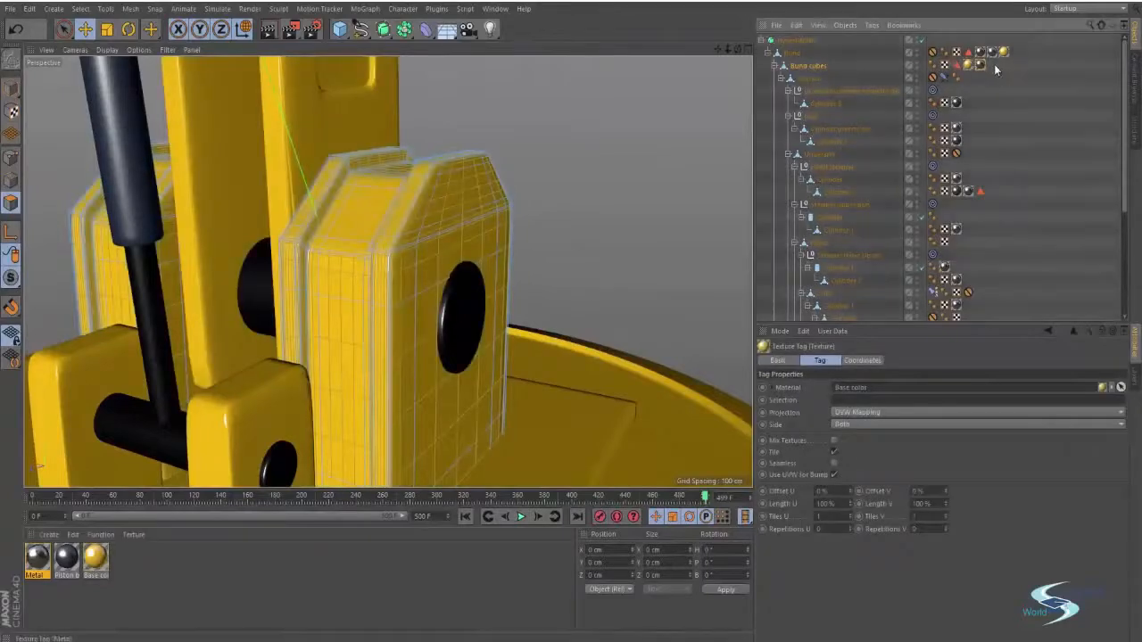
pyautogui.click(658, 139)
pyautogui.click(1037, 134)
pyautogui.keyDown('alt'); pyautogui.moveTo(553, 191); pyautogui.dragTo(458, 255); pyautogui.keyUp('alt')
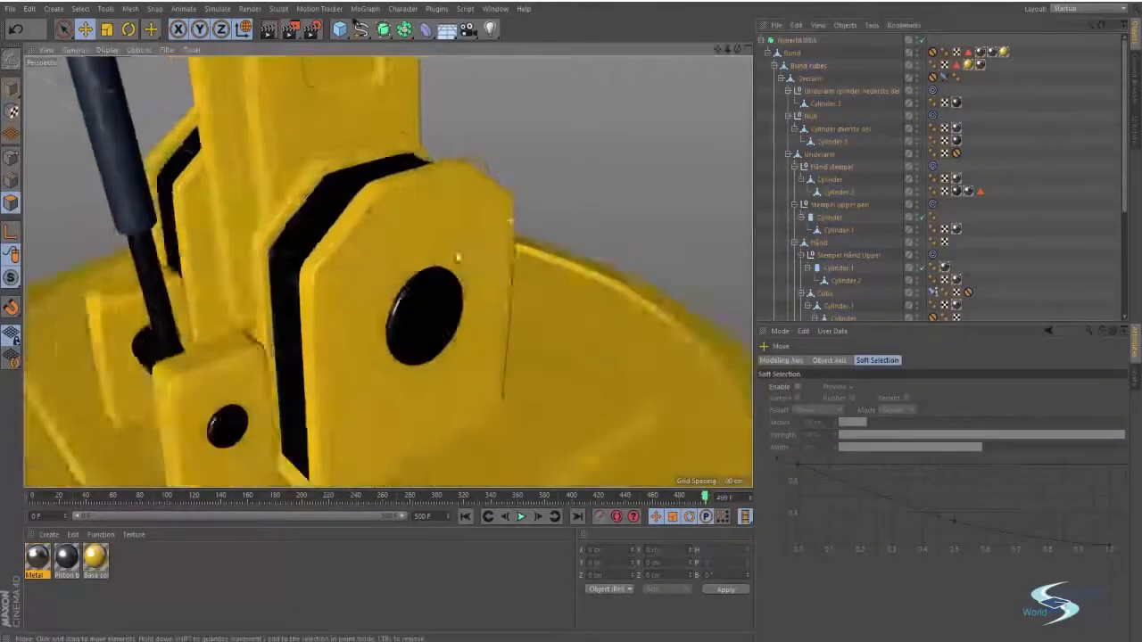
# Step: Place the Base color tag before the Metal tags on the Bund object and delete the duplicate unrestricted Metal tag
pyautogui.keyDown('alt'); pyautogui.moveTo(459, 255); pyautogui.dragTo(292, 285, button='right'); pyautogui.keyUp('alt')
pyautogui.keyDown('alt'); pyautogui.moveTo(382, 180); pyautogui.dragTo(432, 332, button='middle'); pyautogui.keyUp('alt')
pyautogui.keyDown('alt'); pyautogui.moveTo(433, 332); pyautogui.dragTo(555, 313); pyautogui.keyUp('alt')
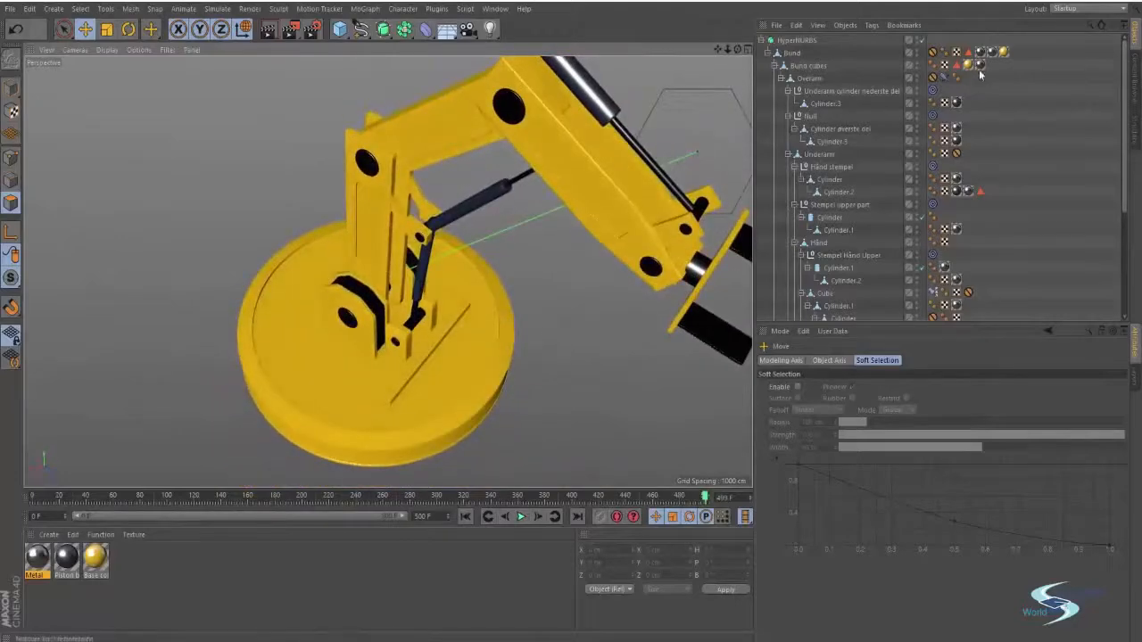
pyautogui.click(1003, 52)
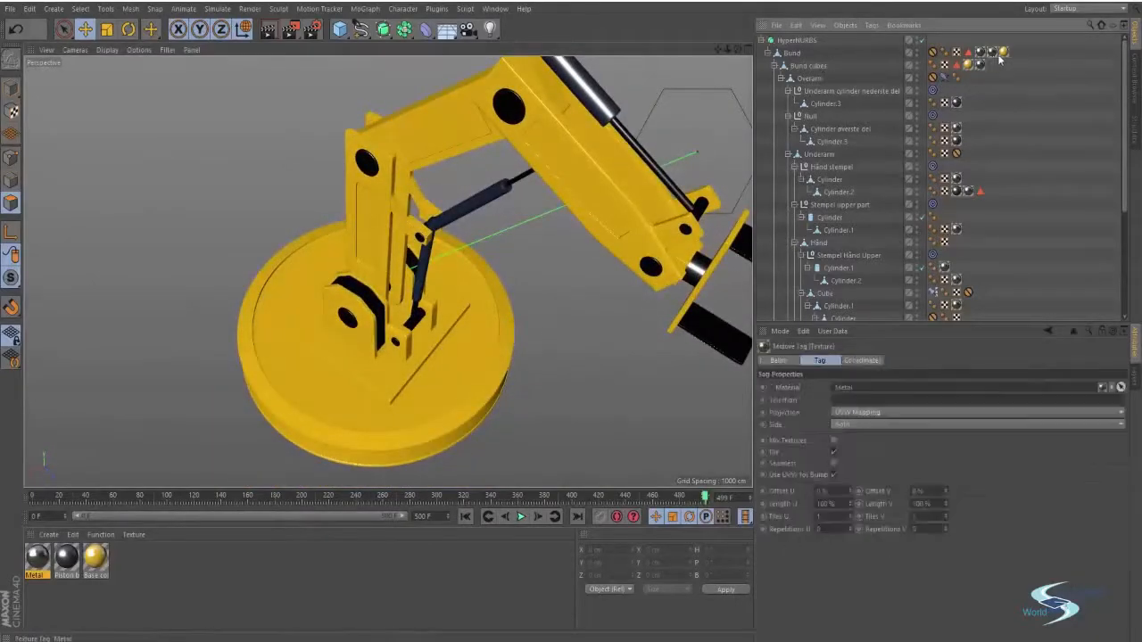
pyautogui.moveTo(1018, 54); pyautogui.dragTo(1015, 53)
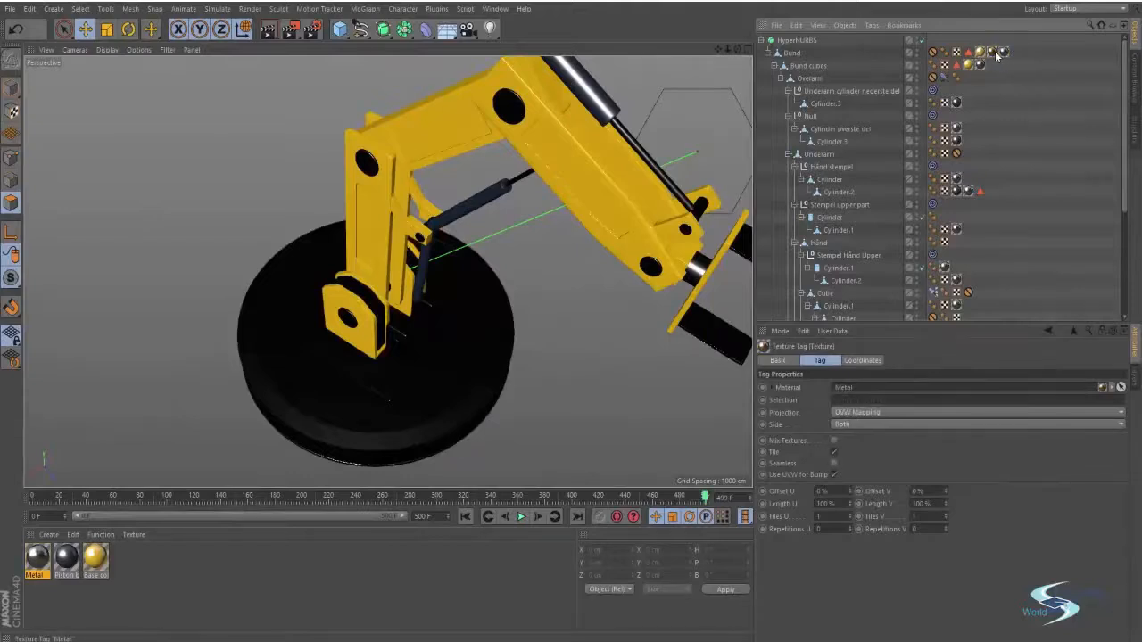
pyautogui.press('Delete')
# Step: Render the perspective view with the whole robot arm in frame to check the materials
pyautogui.keyDown('alt'); pyautogui.moveTo(500, 308); pyautogui.dragTo(373, 288); pyautogui.keyUp('alt')
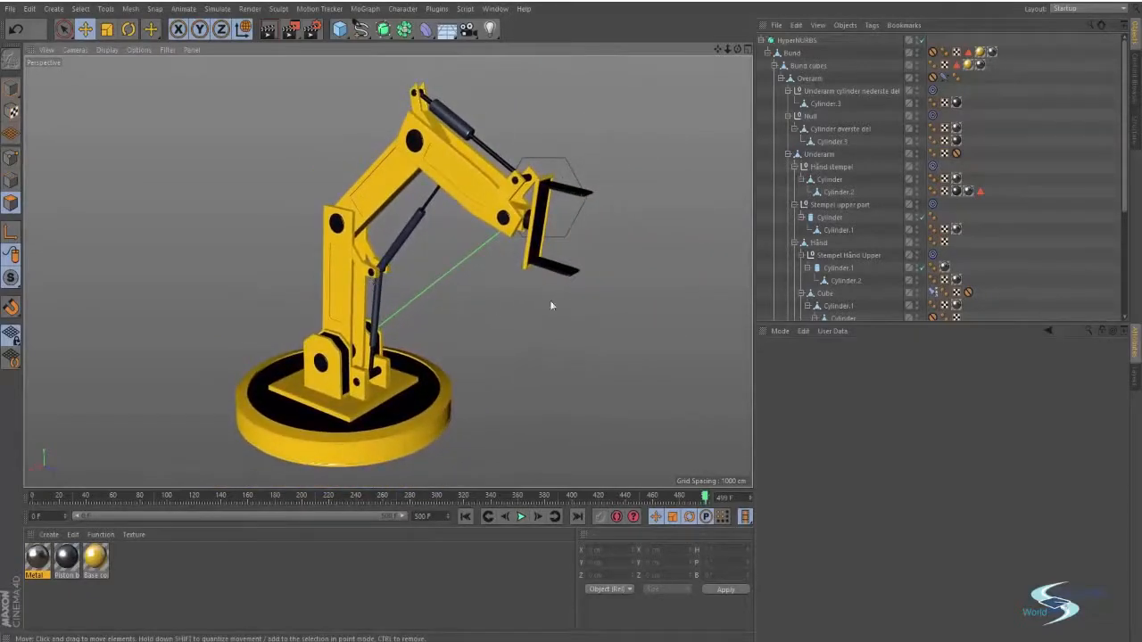
pyautogui.keyDown('alt'); pyautogui.moveTo(549, 299); pyautogui.dragTo(490, 282); pyautogui.keyUp('alt')
pyautogui.hotkey('ctrl', 'r')
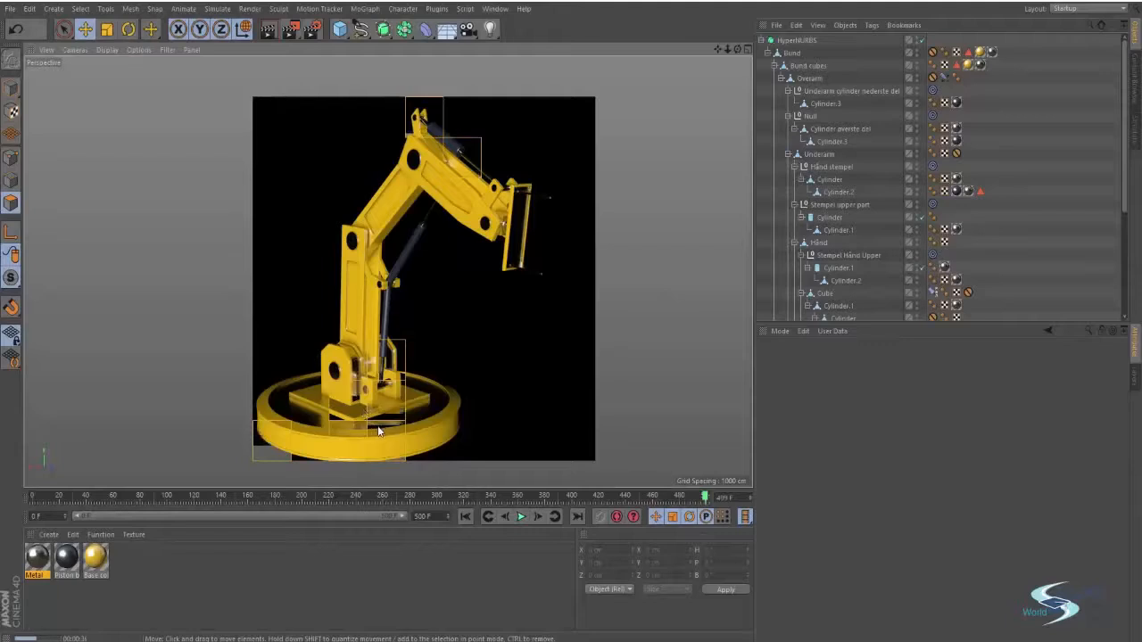
pyautogui.hotkey('ctrl', 'r')
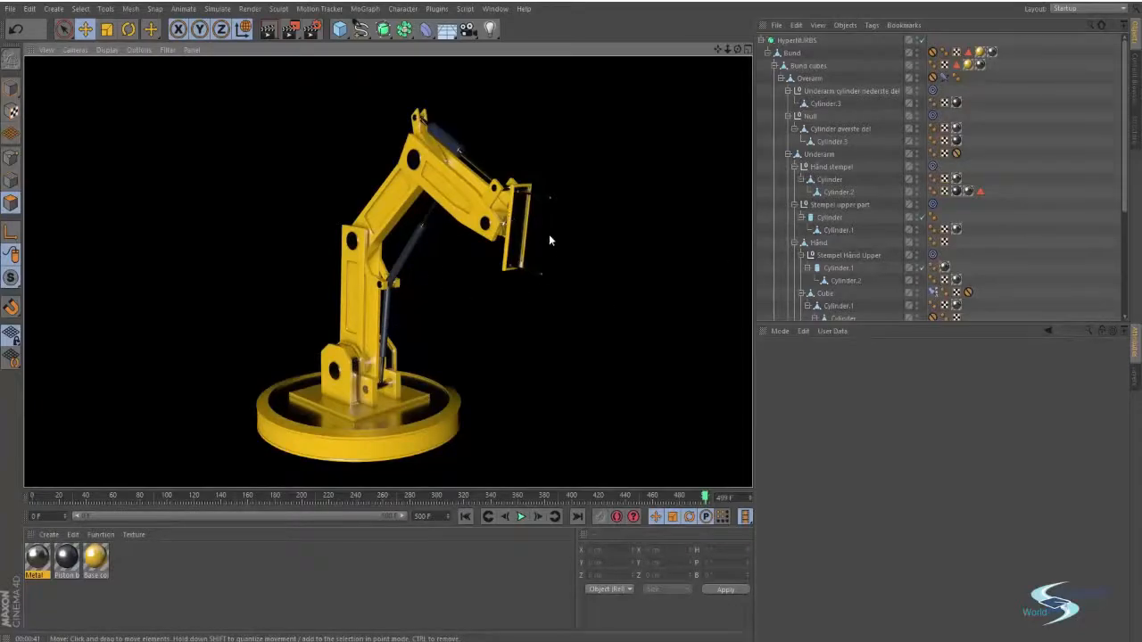
pyautogui.keyDown('alt'); pyautogui.moveTo(419, 208); pyautogui.dragTo(405, 191); pyautogui.keyUp('alt')
pyautogui.keyDown('alt'); pyautogui.moveTo(405, 191); pyautogui.dragTo(401, 294, button='right'); pyautogui.keyUp('alt')
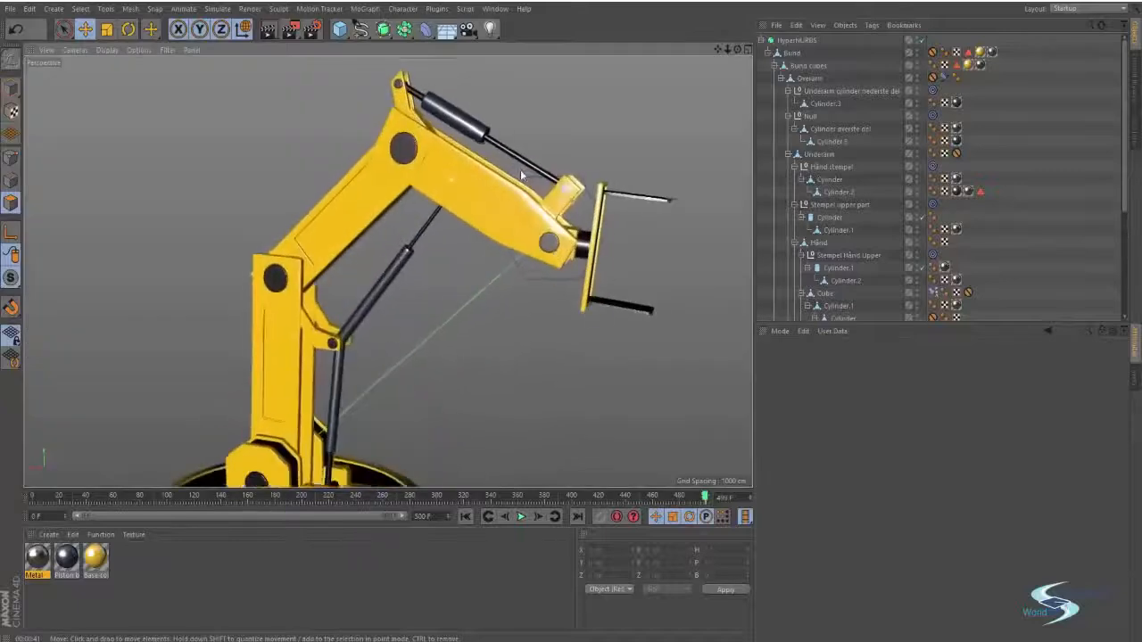
pyautogui.keyDown('alt'); pyautogui.moveTo(401, 294); pyautogui.dragTo(268, 506); pyautogui.keyUp('alt')
pyautogui.click(147, 641)
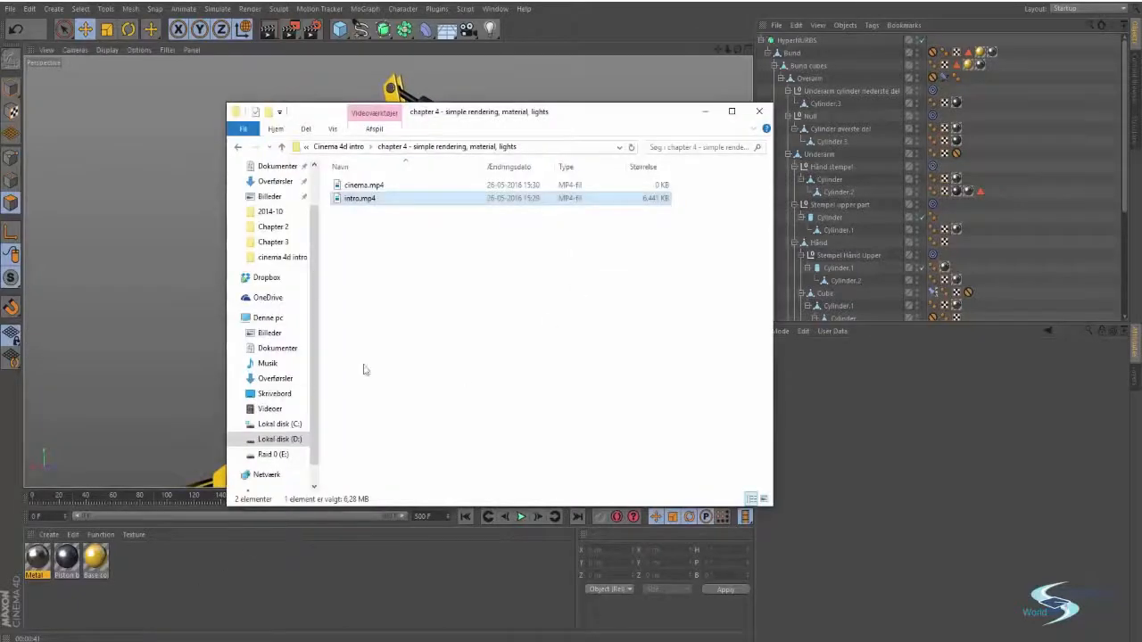
pyautogui.click(704, 111)
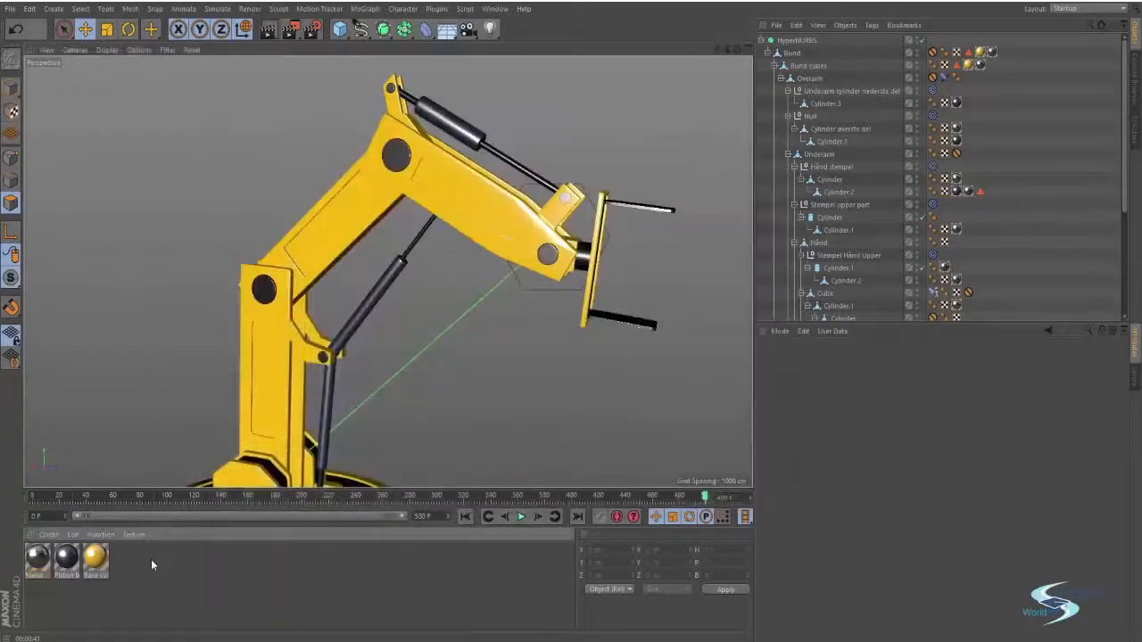
# Step: Create a new material named "stripes" and open its Color channel settings
pyautogui.doubleClick(150, 559)
pyautogui.doubleClick(38, 559)
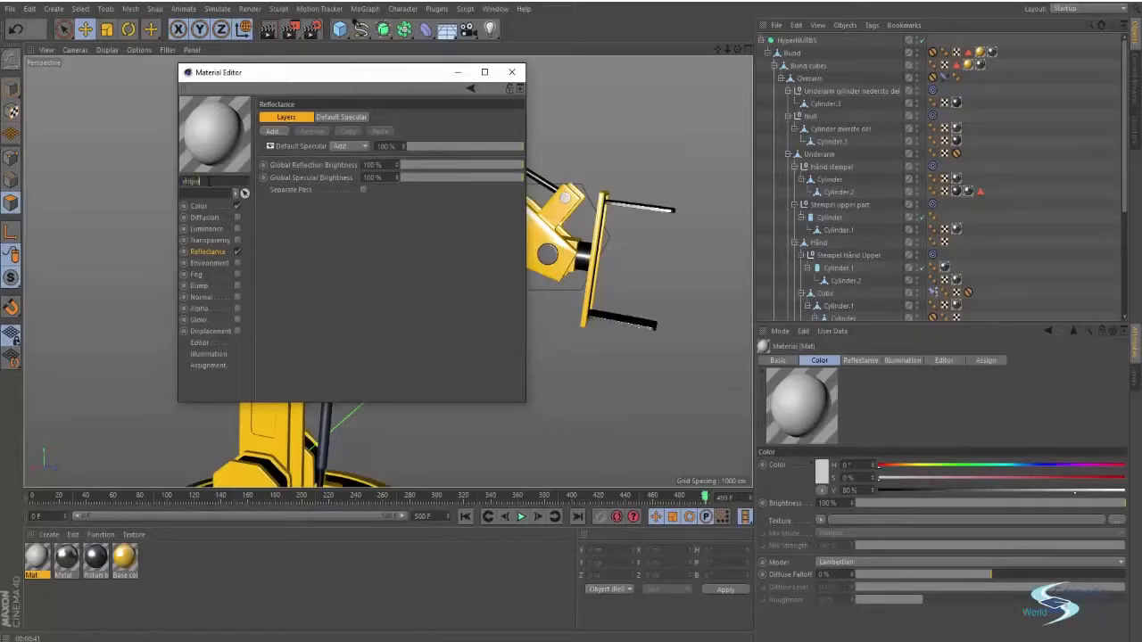
pyautogui.press('Return')
pyautogui.click(198, 206)
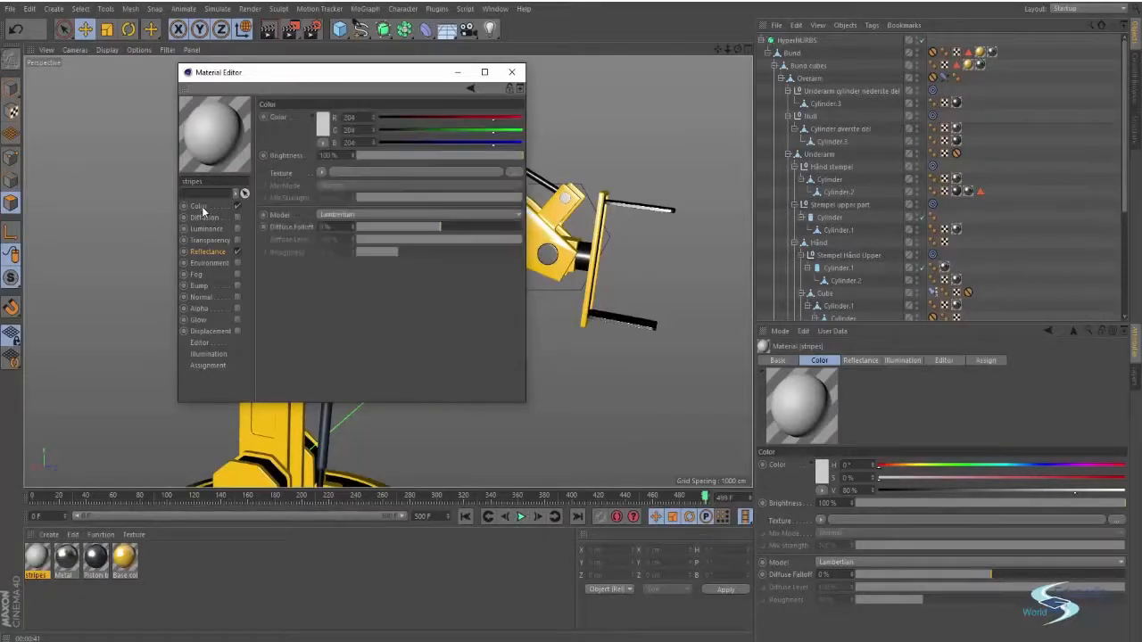
# Step: Load the yellow-and-black image "safety stribes2.gif" from the Textures > Decals folder as the stripes material's Color texture
pyautogui.click(361, 172)
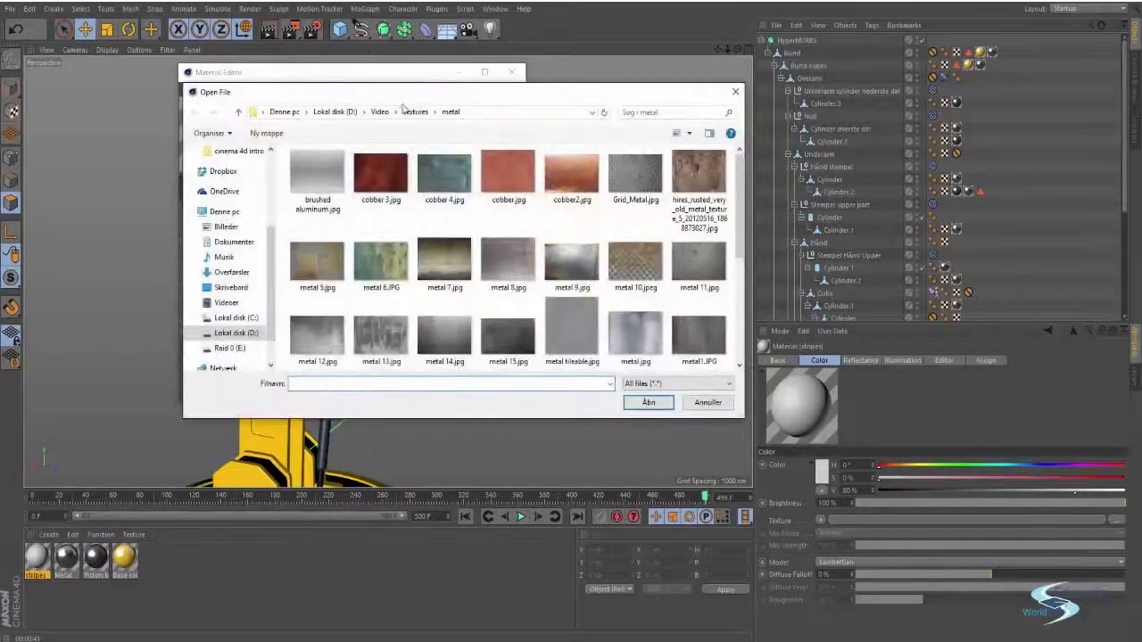
pyautogui.moveTo(523, 95); pyautogui.dragTo(845, 90)
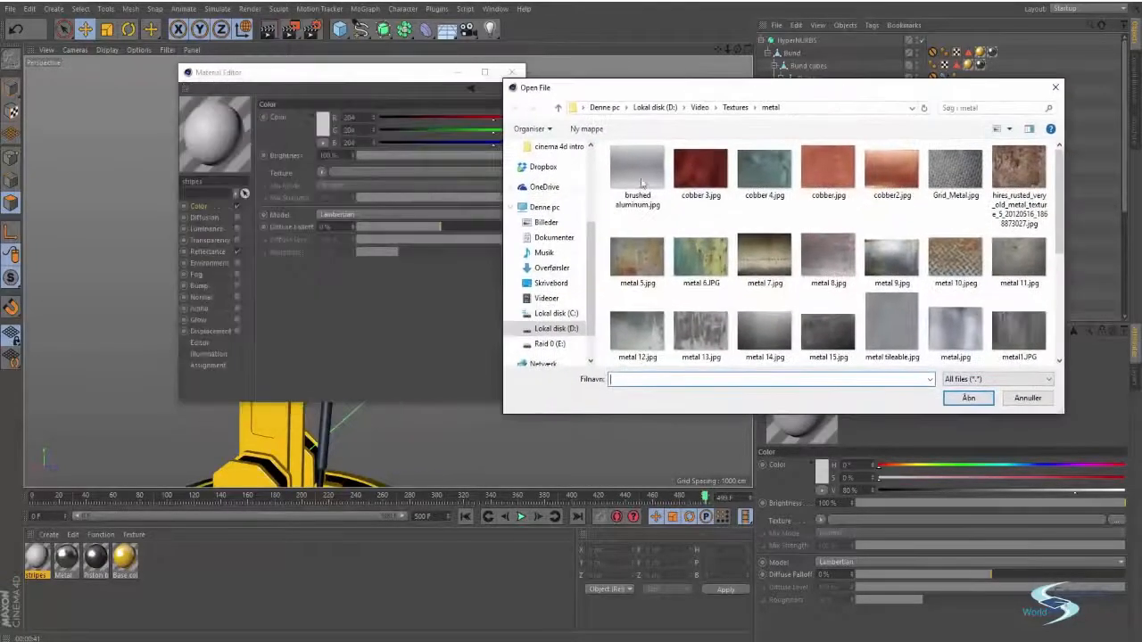
pyautogui.click(735, 107)
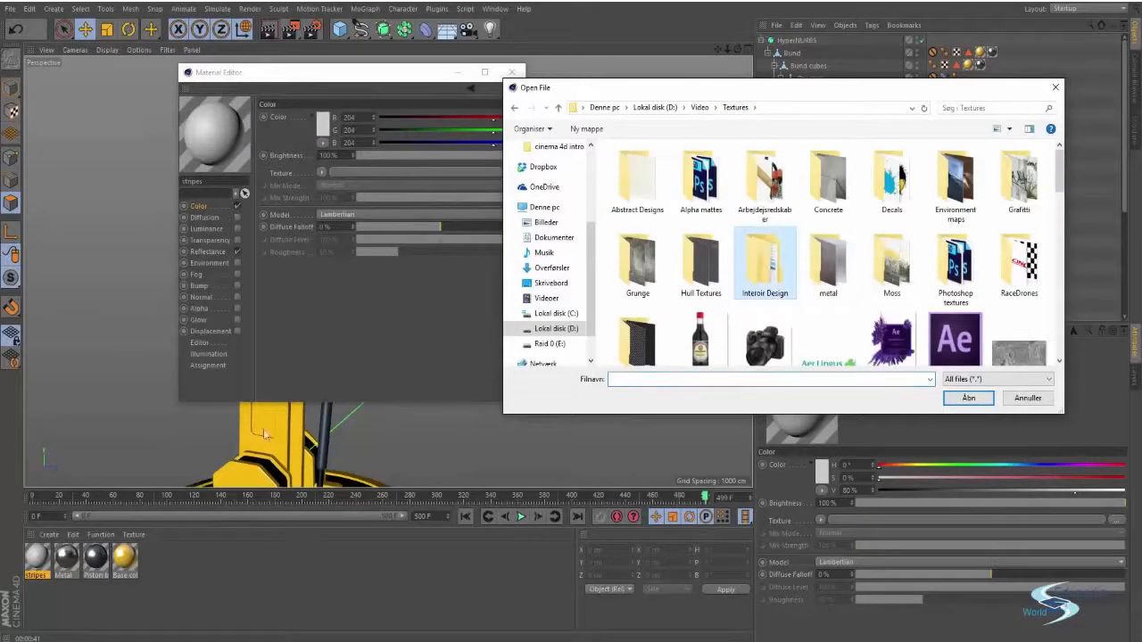
pyautogui.scroll(-10, 878, 268)
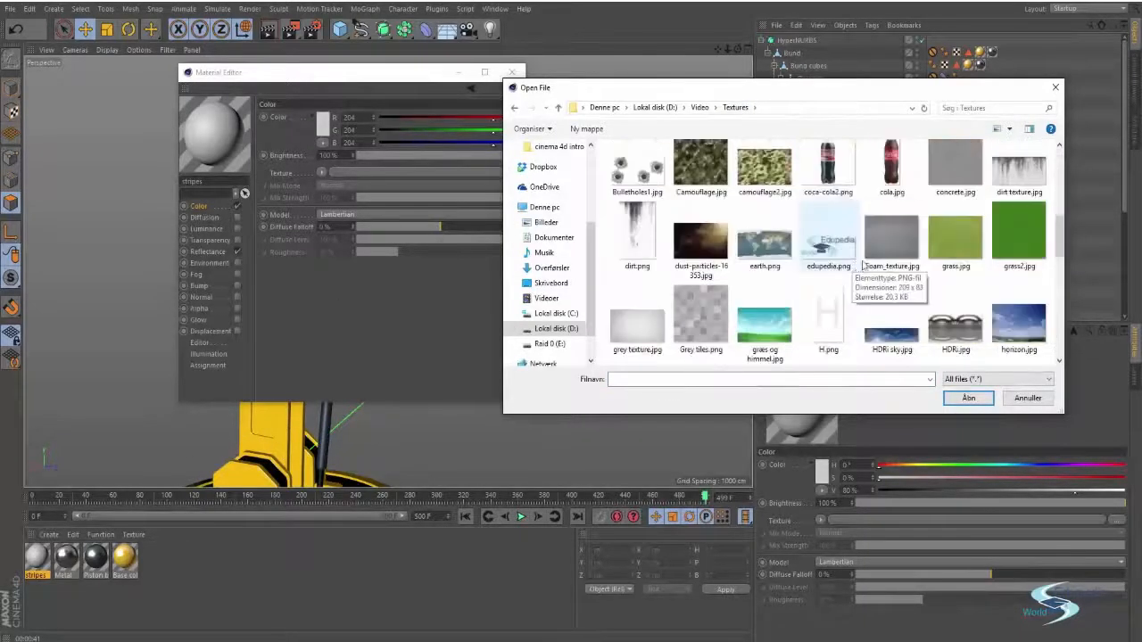
pyautogui.scroll(5, 878, 268)
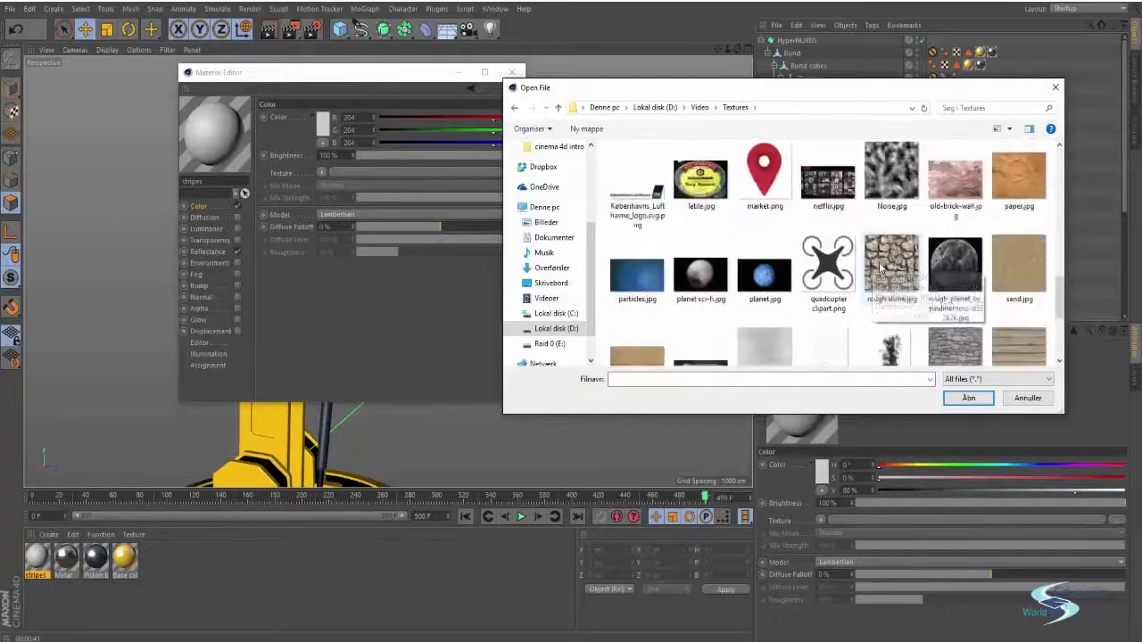
pyautogui.scroll(6, 870, 270)
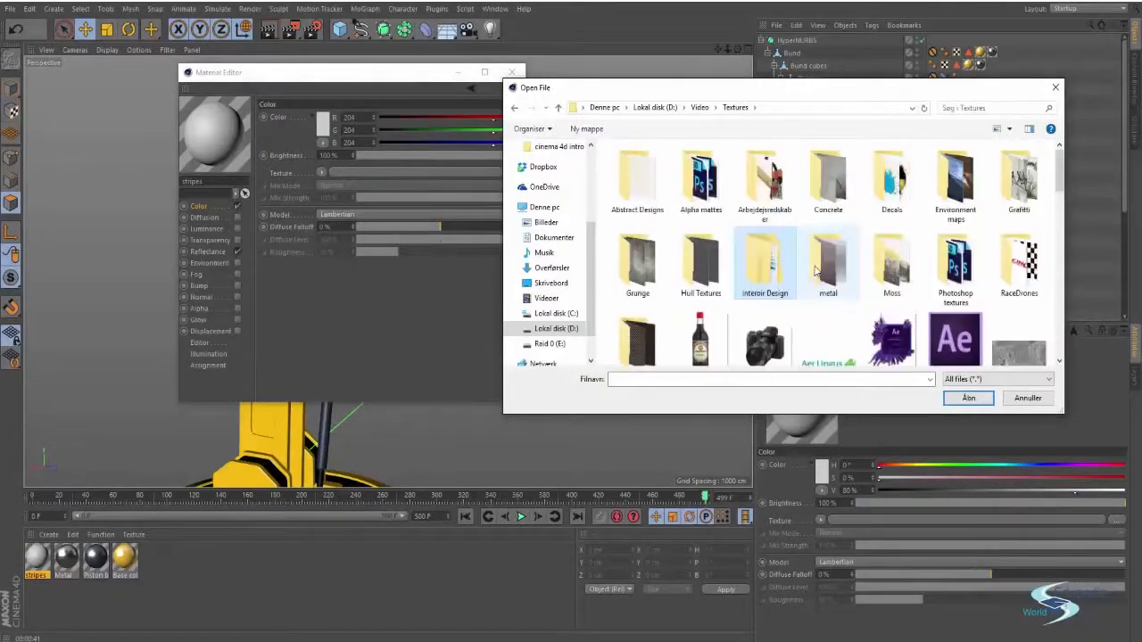
pyautogui.doubleClick(891, 179)
pyautogui.click(822, 177)
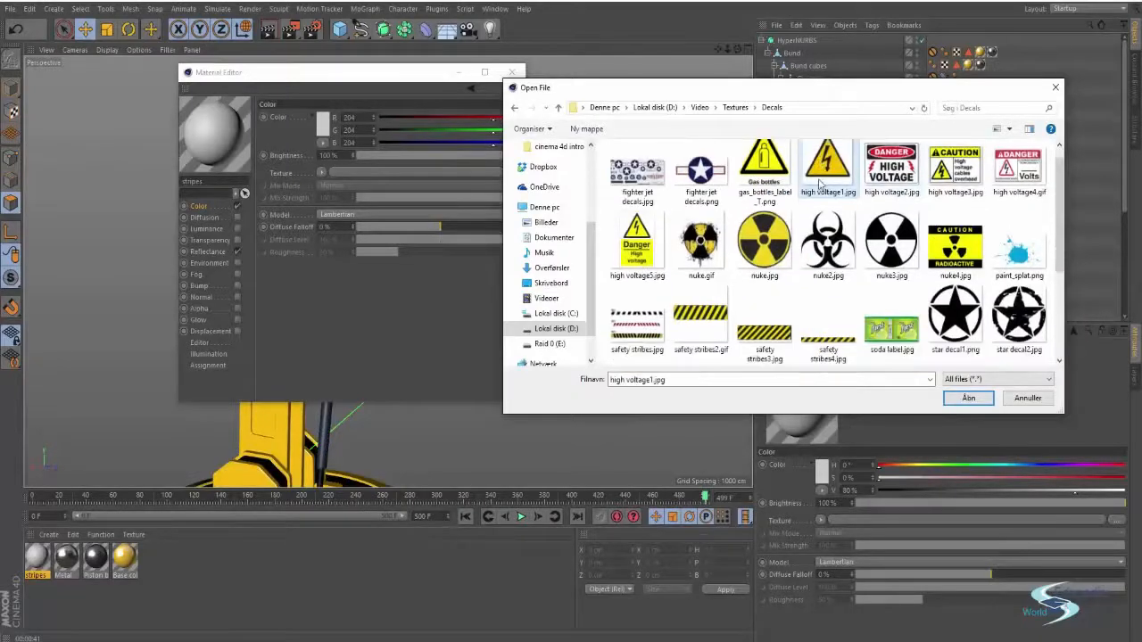
pyautogui.scroll(-5, 819, 187)
pyautogui.scroll(5, 802, 226)
pyautogui.scroll(-1, 802, 226)
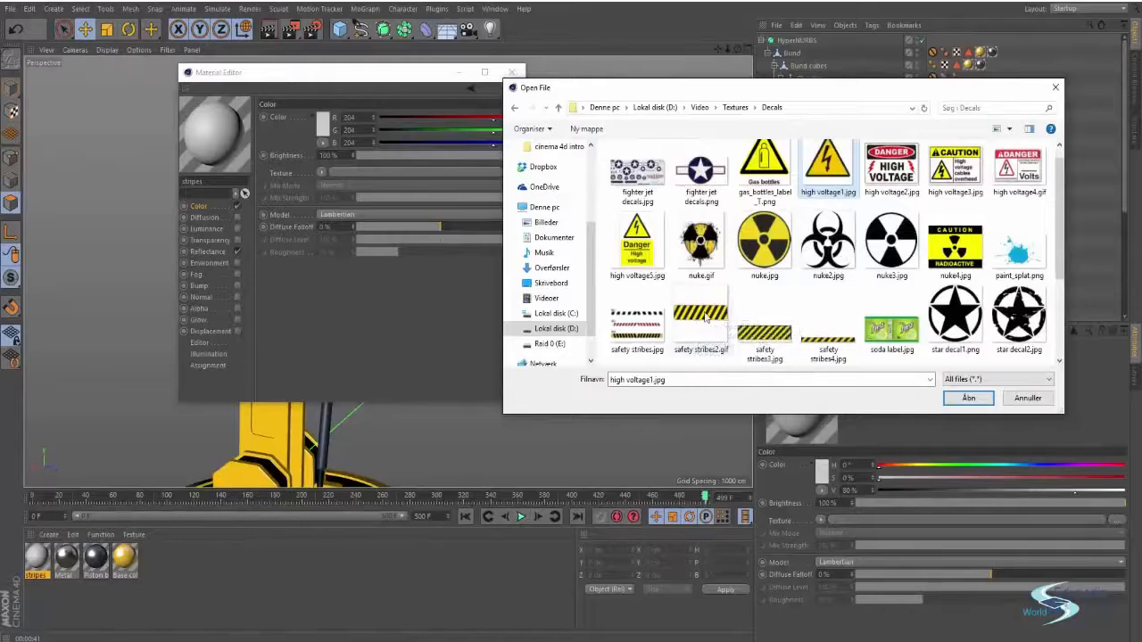
pyautogui.doubleClick(828, 167)
pyautogui.click(583, 370)
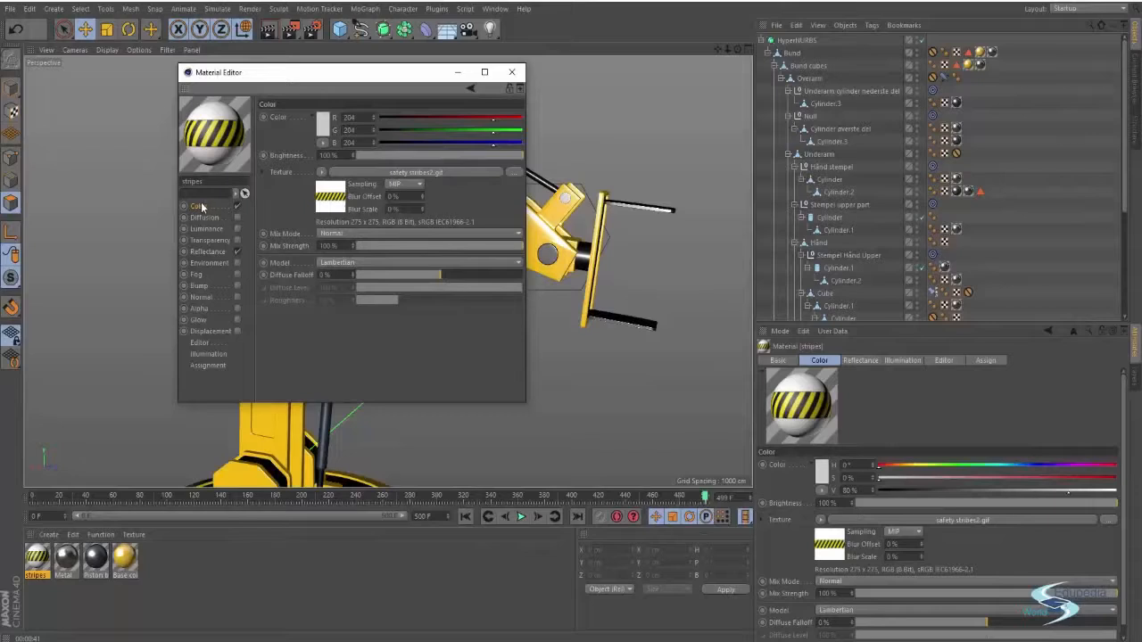
# Step: Change the Default Specular layer type of the stripes material's Reflectance channel to Reflection (Legacy)
pyautogui.click(208, 253)
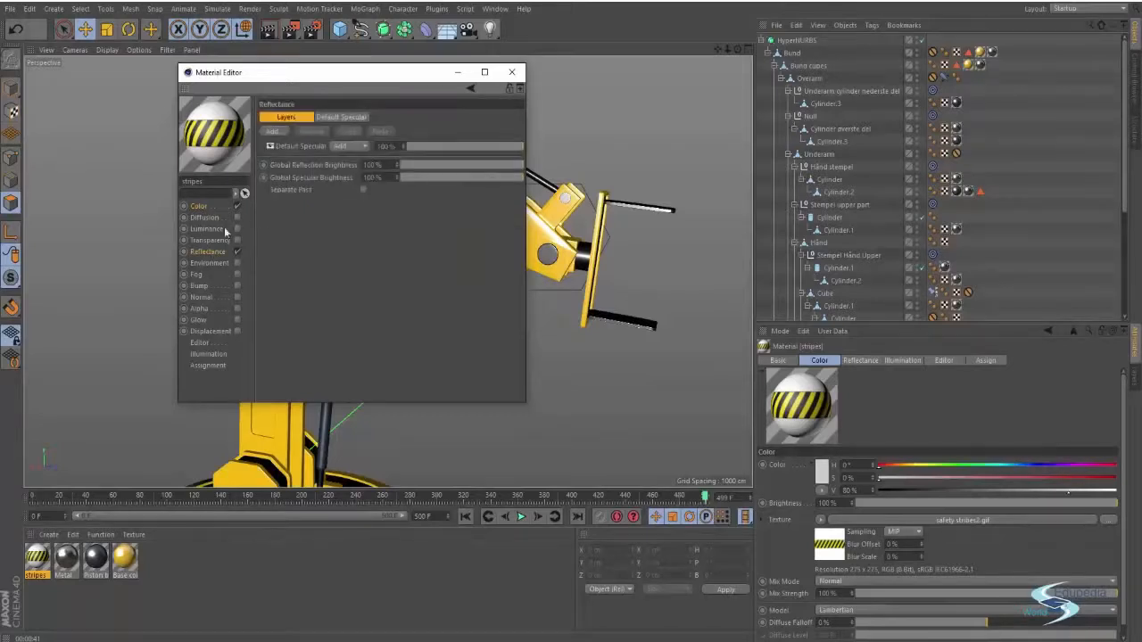
pyautogui.click(340, 119)
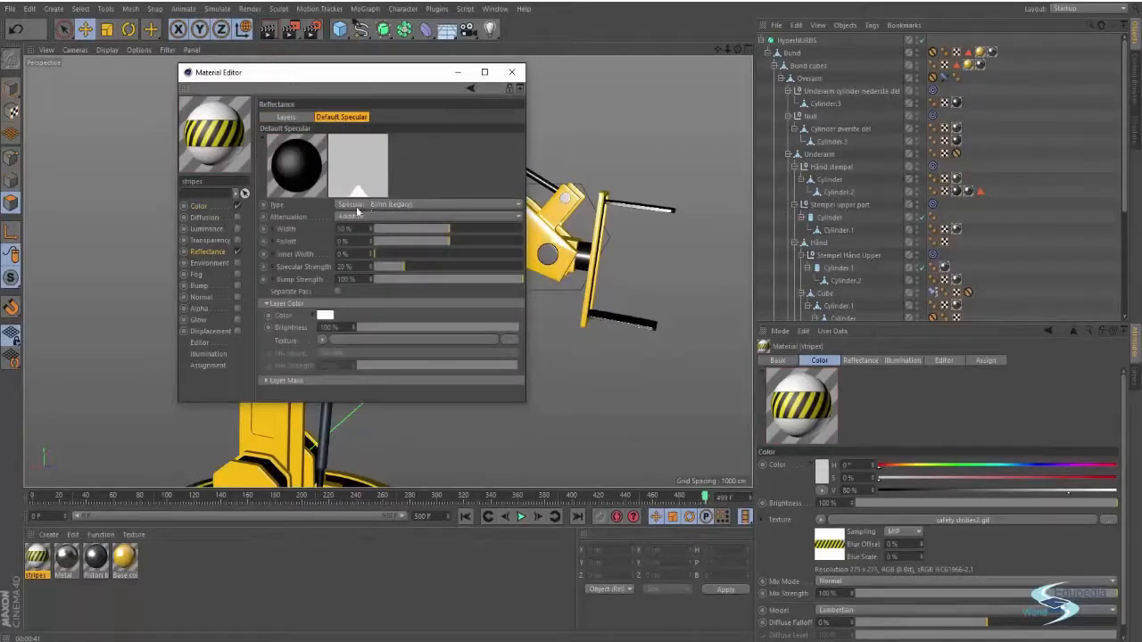
pyautogui.click(359, 204)
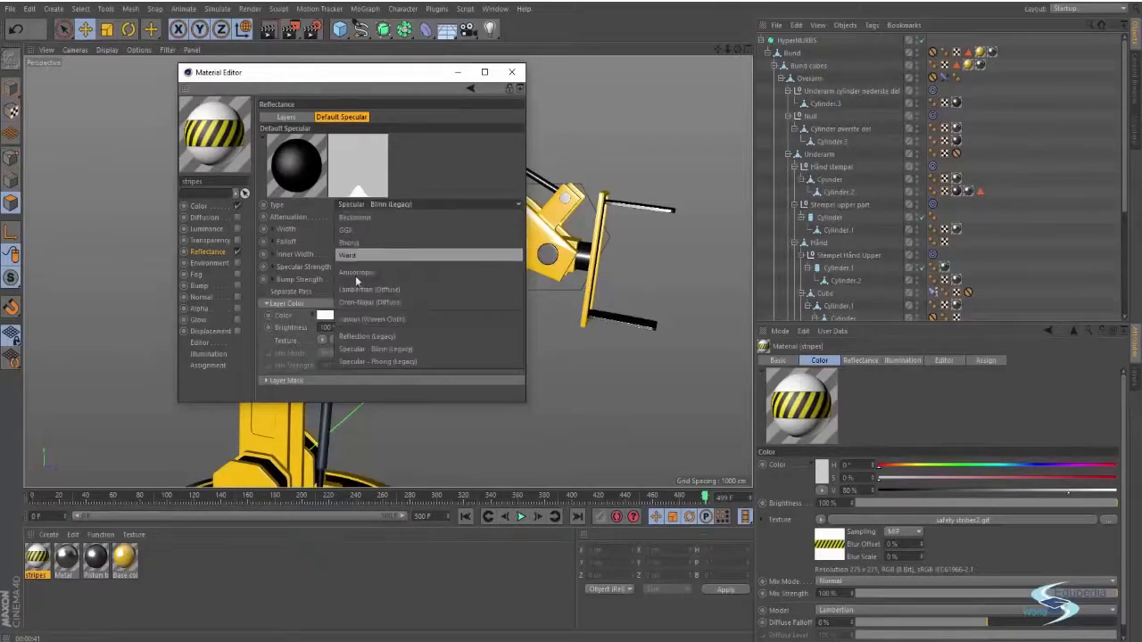
pyautogui.click(357, 338)
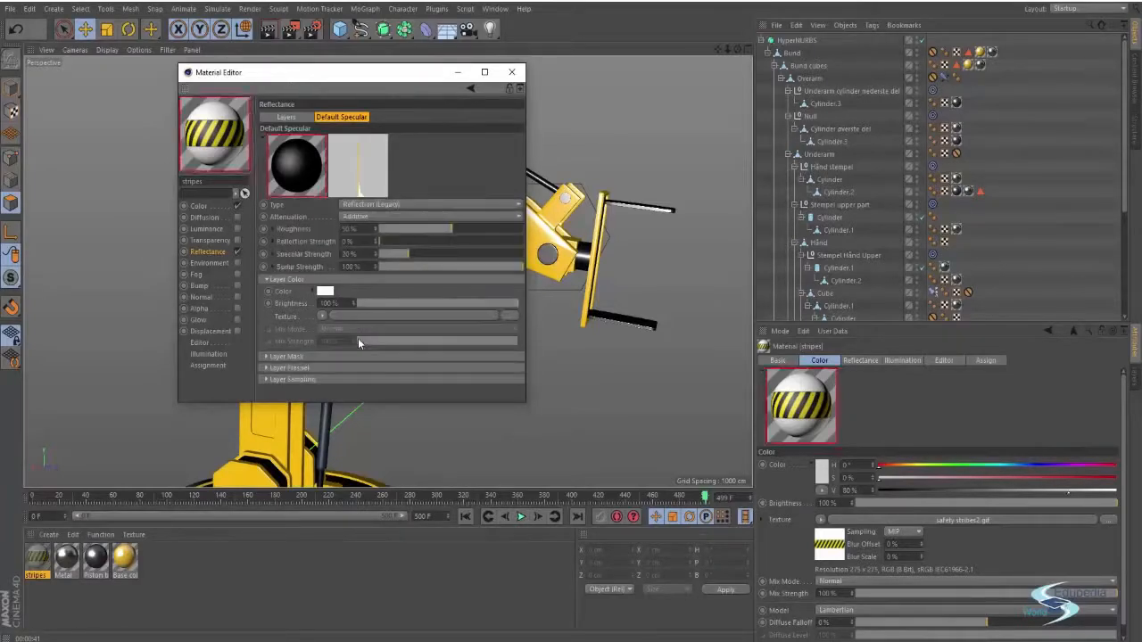
# Step: Set the layer's Roughness to 24%, Reflection Strength to about 7% and Specular Strength to 17%, and close the Material Editor
pyautogui.moveTo(396, 240); pyautogui.dragTo(388, 239)
pyautogui.click(421, 228)
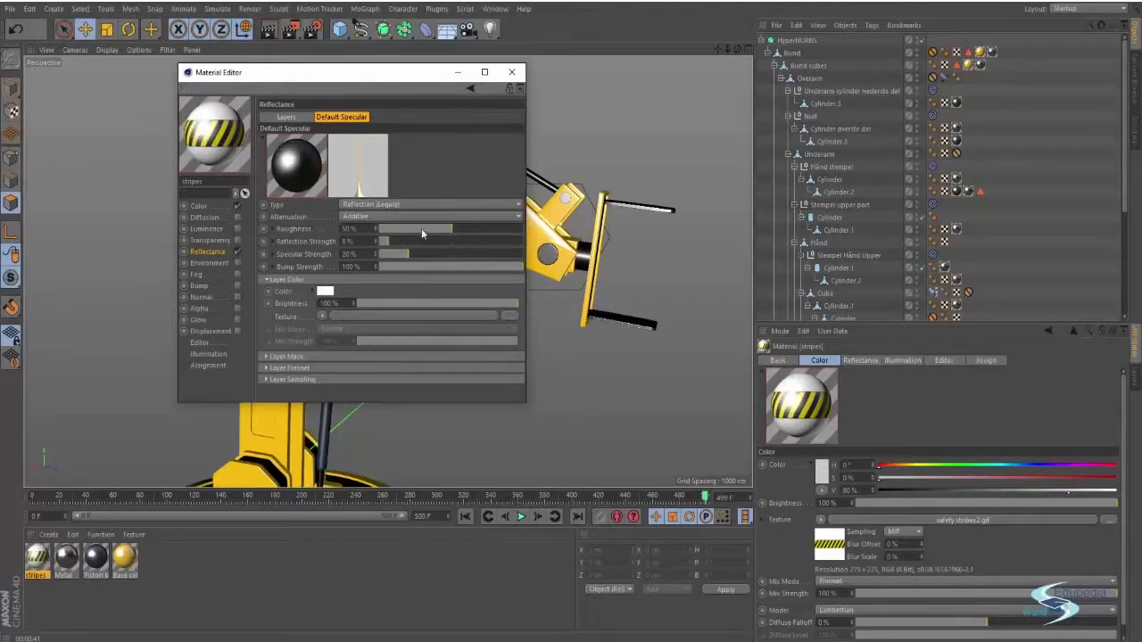
pyautogui.click(420, 226)
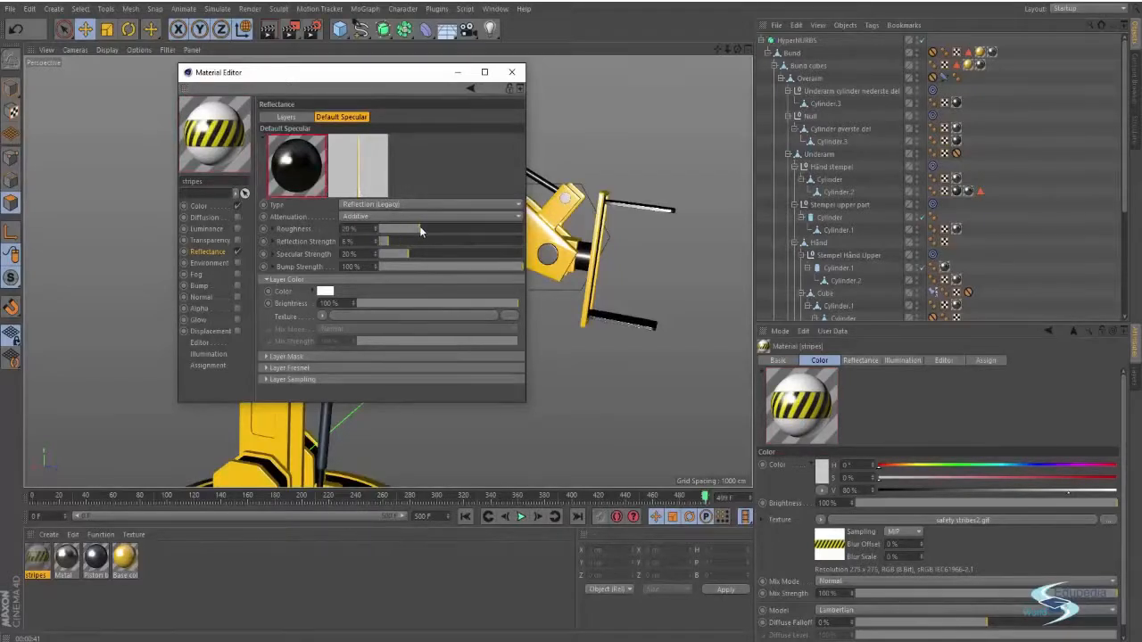
pyautogui.click(423, 252)
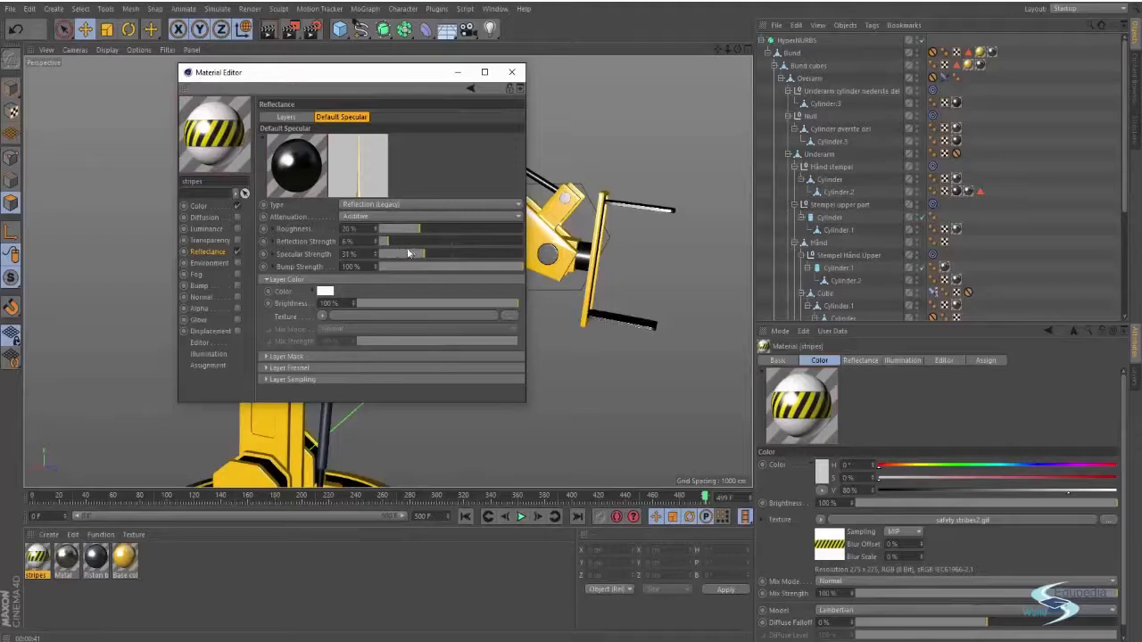
pyautogui.click(403, 252)
pyautogui.click(400, 227)
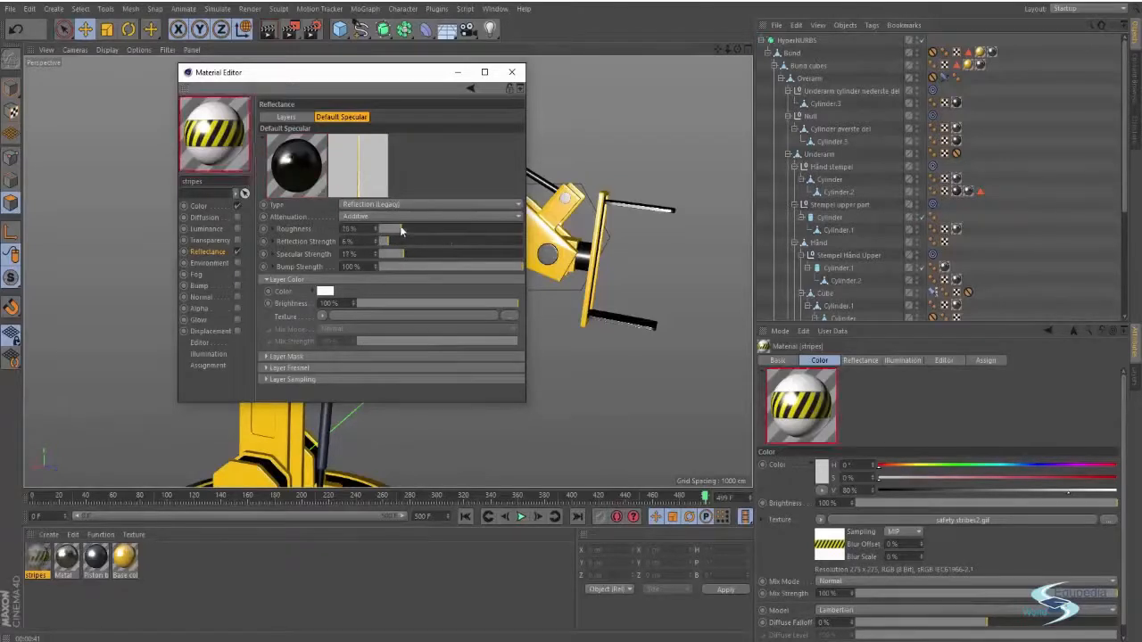
pyautogui.click(413, 228)
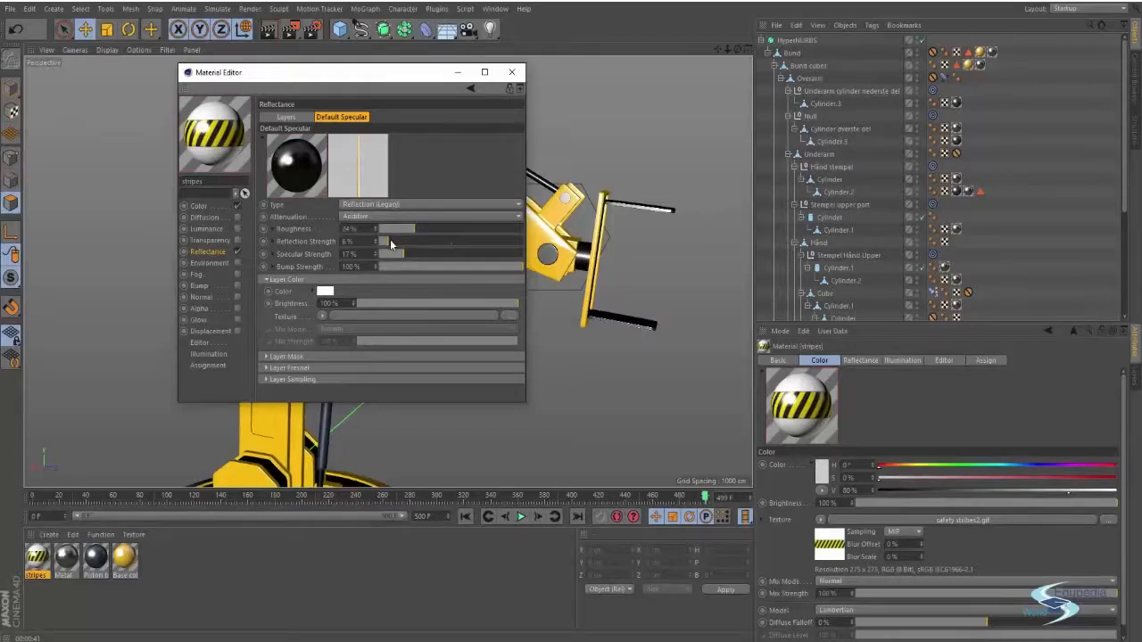
pyautogui.click(390, 242)
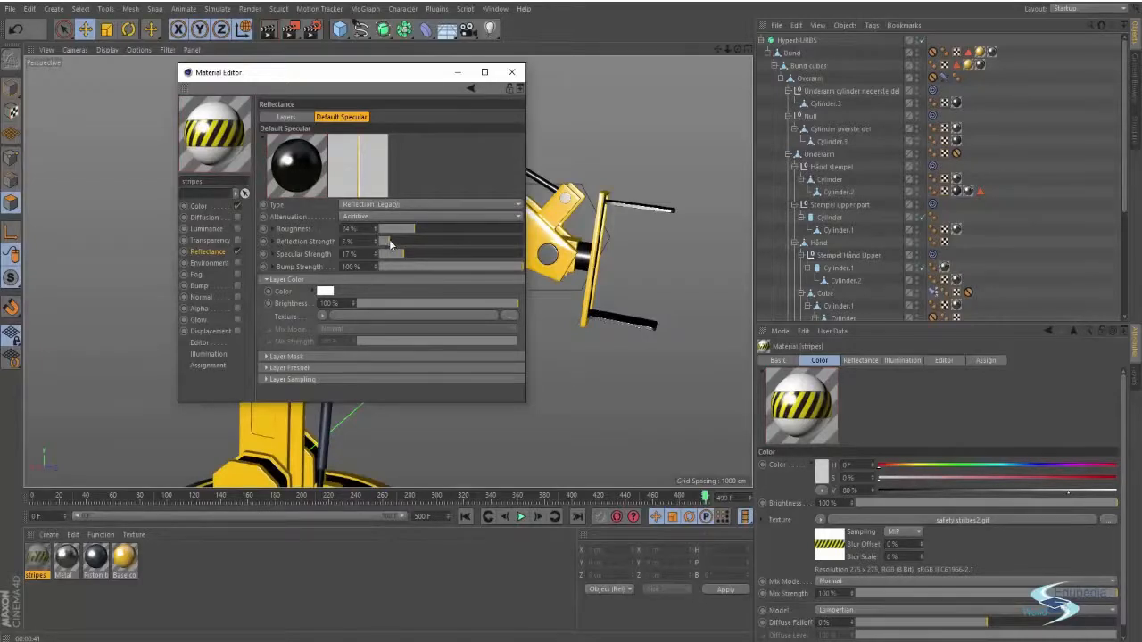
pyautogui.click(511, 71)
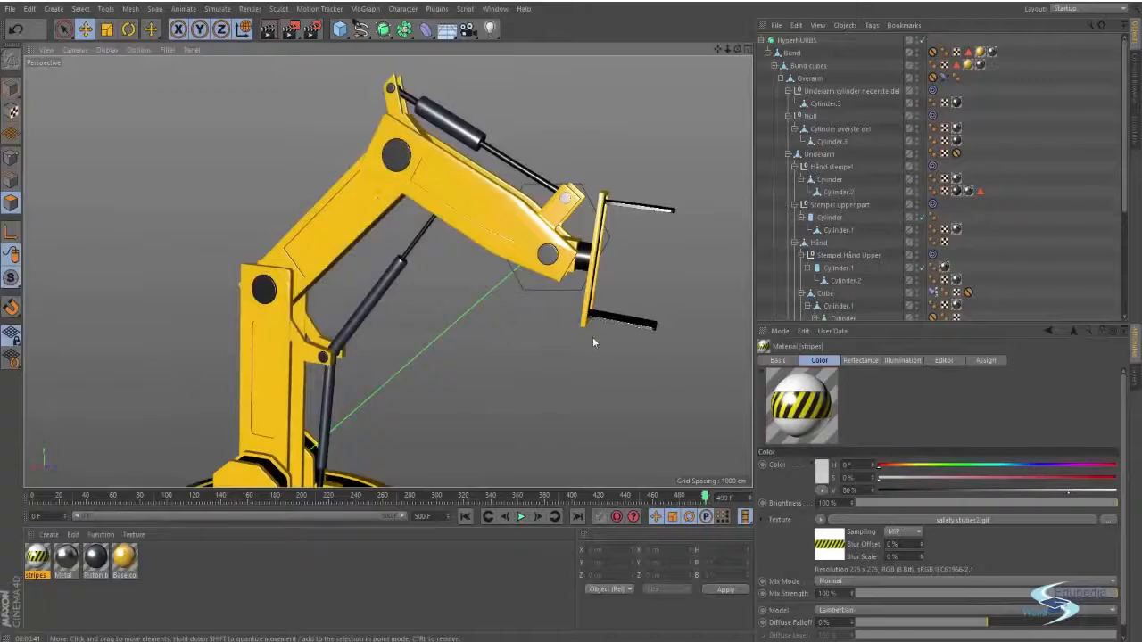
# Step: Select the Hånd object at the outer end of the robot arm and switch to polygon editing
pyautogui.keyDown('alt'); pyautogui.moveTo(592, 336); pyautogui.dragTo(376, 185); pyautogui.keyUp('alt')
pyautogui.click(14, 91)
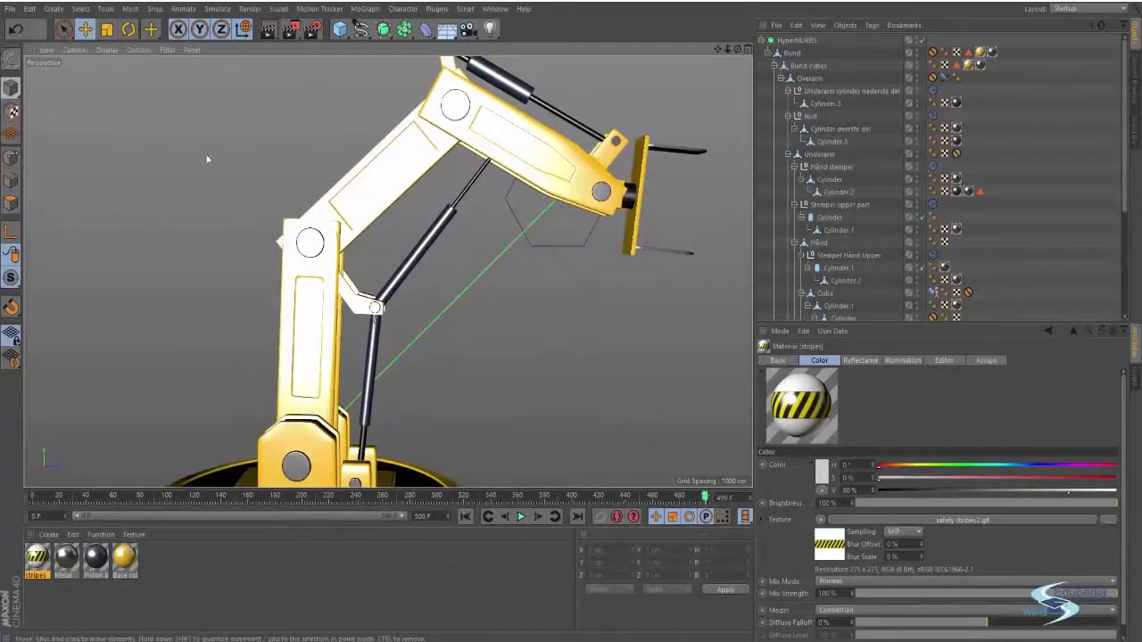
pyautogui.keyDown('alt'); pyautogui.moveTo(350, 174); pyautogui.dragTo(285, 228, button='middle'); pyautogui.keyUp('alt')
pyautogui.click(468, 210)
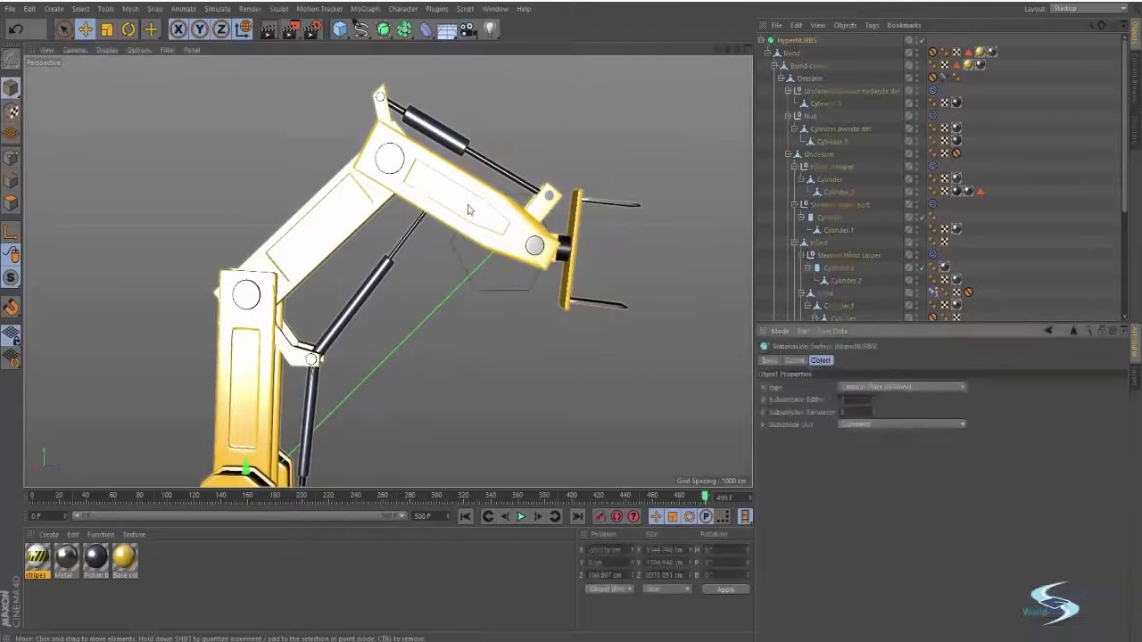
pyautogui.scroll(4, 468, 210)
pyautogui.keyDown('alt'); pyautogui.moveTo(412, 233); pyautogui.dragTo(409, 278); pyautogui.keyUp('alt')
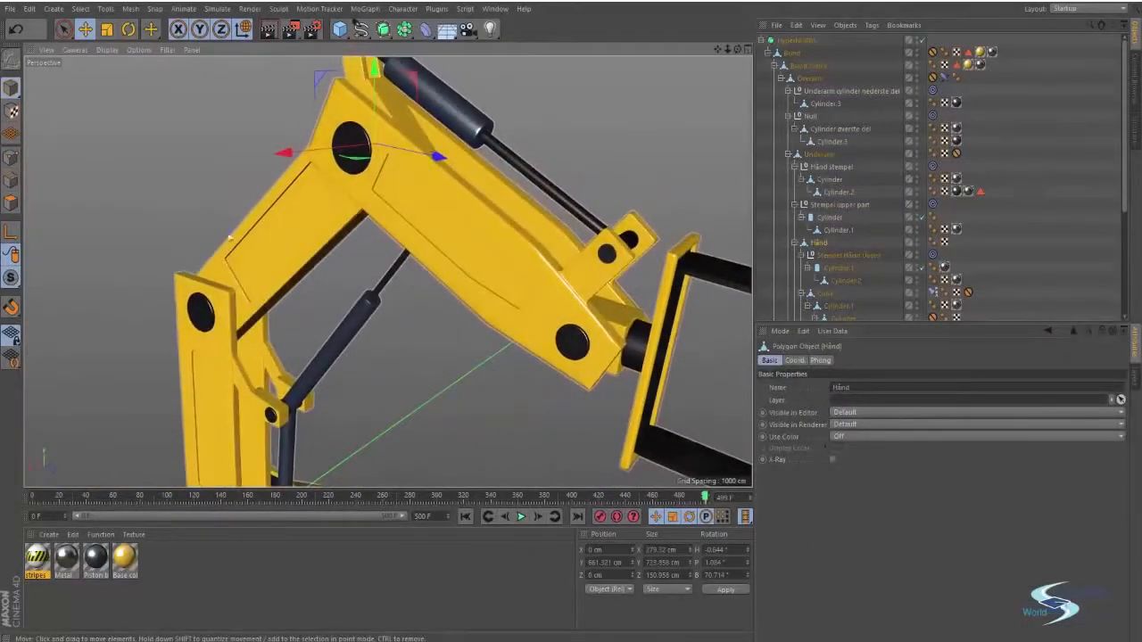
pyautogui.click(13, 206)
# Step: Select all polygons of the recessed panels on both sides of the Hånd arm segment with Live Selection
pyautogui.keyDown('alt'); pyautogui.moveTo(429, 223); pyautogui.dragTo(472, 250); pyautogui.keyUp('alt')
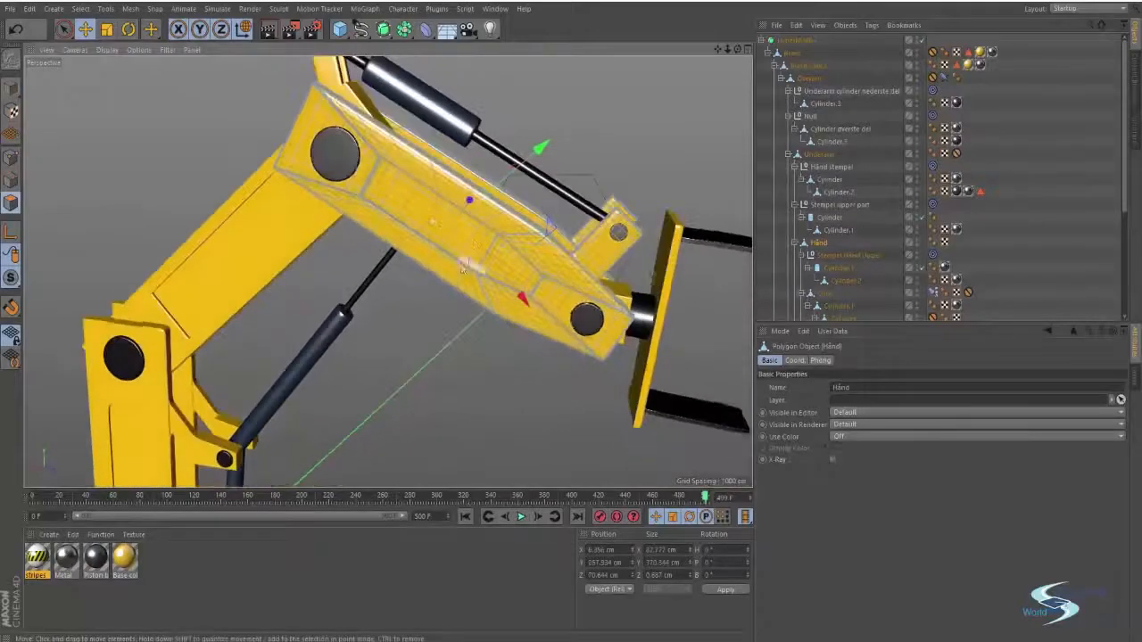
pyautogui.keyDown('alt'); pyautogui.moveTo(473, 250); pyautogui.dragTo(598, 224, button='right'); pyautogui.keyUp('alt')
pyautogui.keyDown('alt'); pyautogui.moveTo(597, 224); pyautogui.dragTo(429, 318); pyautogui.keyUp('alt')
pyautogui.press('9')
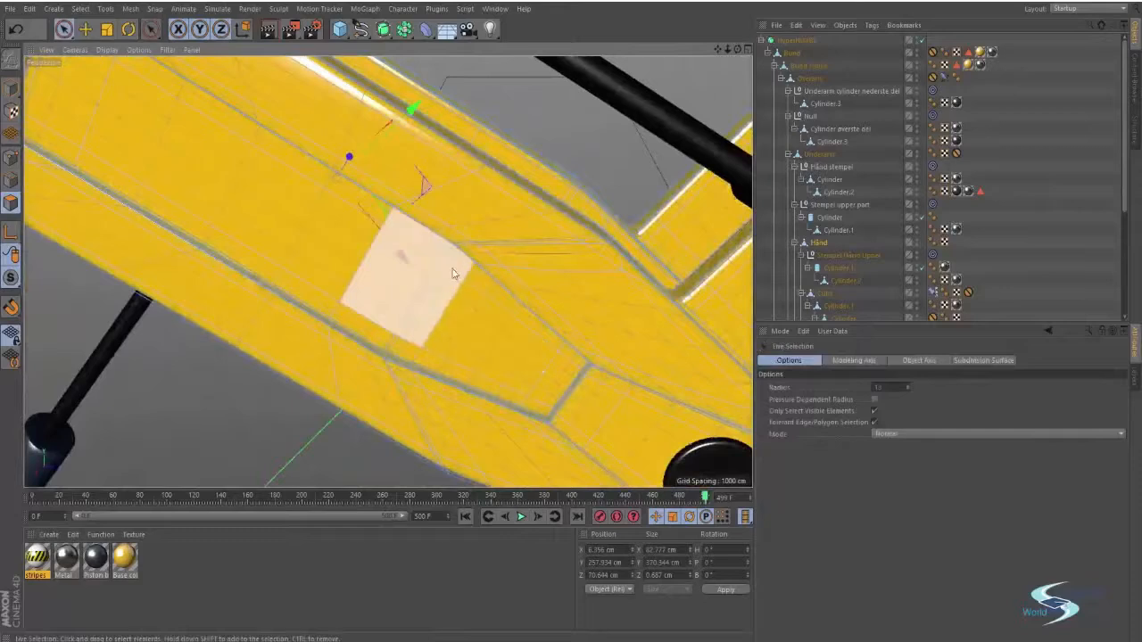
pyautogui.click(455, 277)
pyautogui.moveTo(504, 334); pyautogui.dragTo(558, 362)
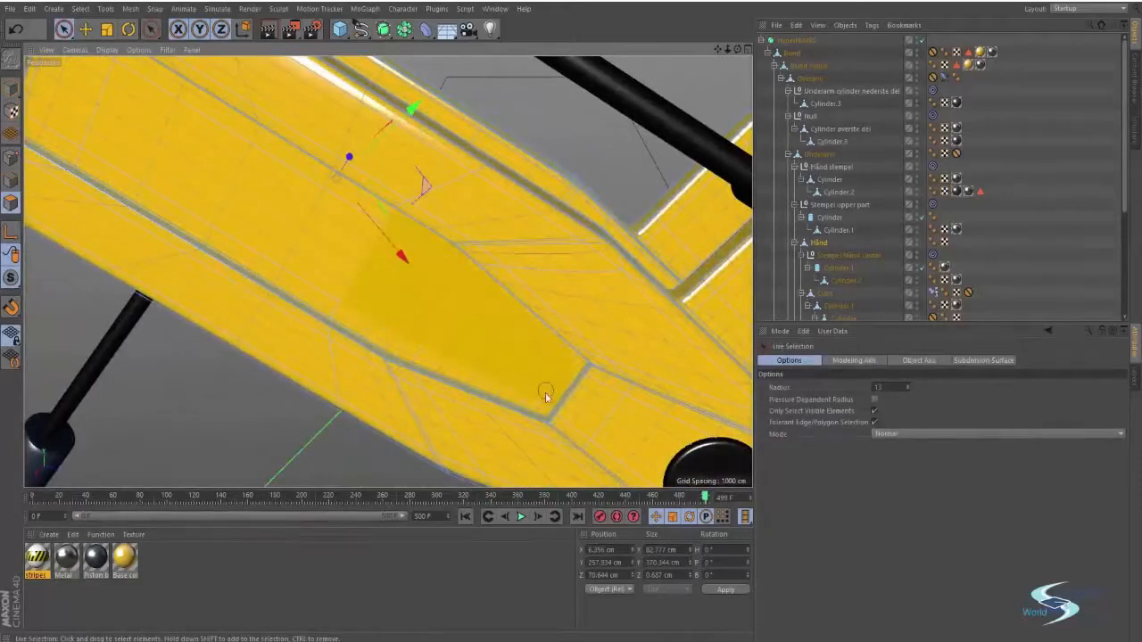
pyautogui.moveTo(413, 350); pyautogui.dragTo(327, 286)
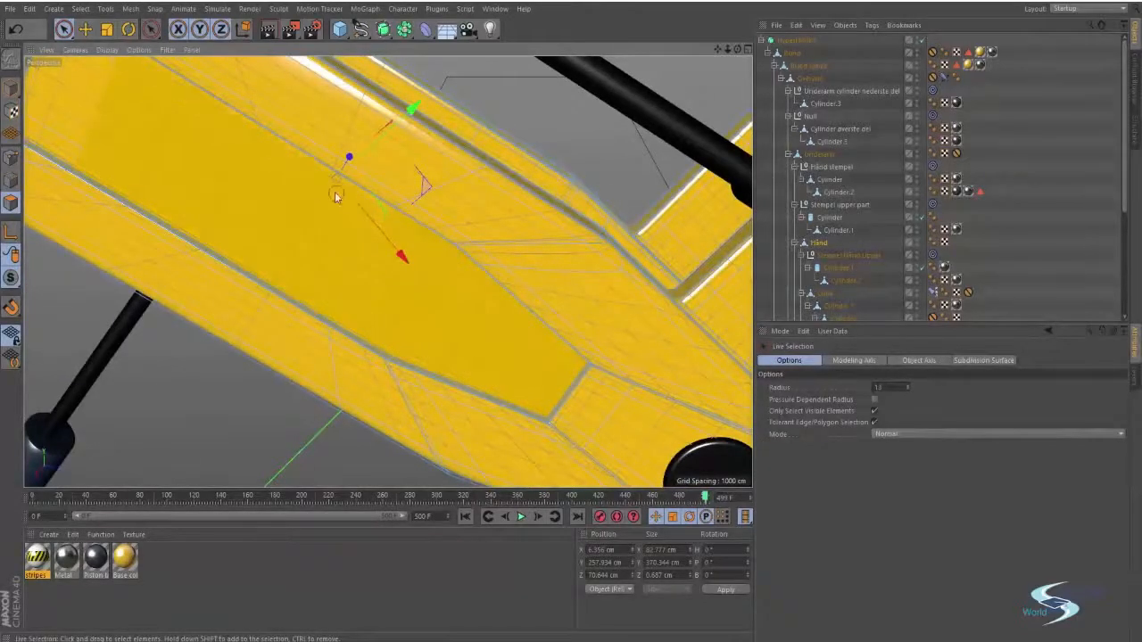
pyautogui.keyDown('alt'); pyautogui.moveTo(335, 196); pyautogui.dragTo(514, 309, button='middle'); pyautogui.keyUp('alt')
pyautogui.keyDown('shift'); pyautogui.click(270, 168); pyautogui.keyUp('shift')
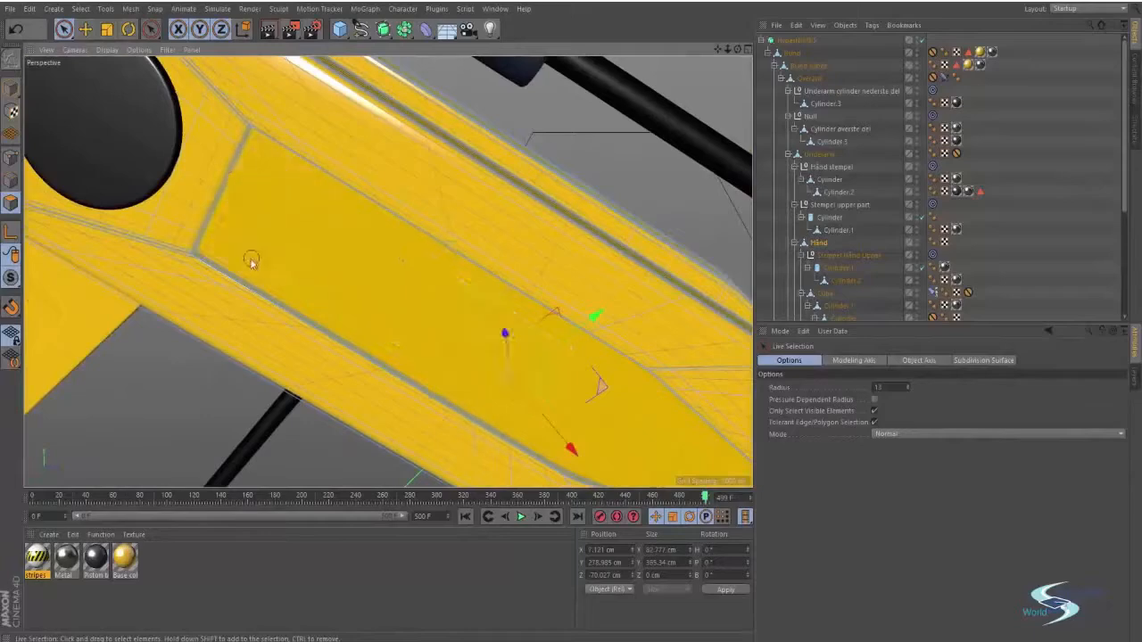
pyautogui.keyDown('alt'); pyautogui.moveTo(356, 244); pyautogui.dragTo(568, 191); pyautogui.keyUp('alt')
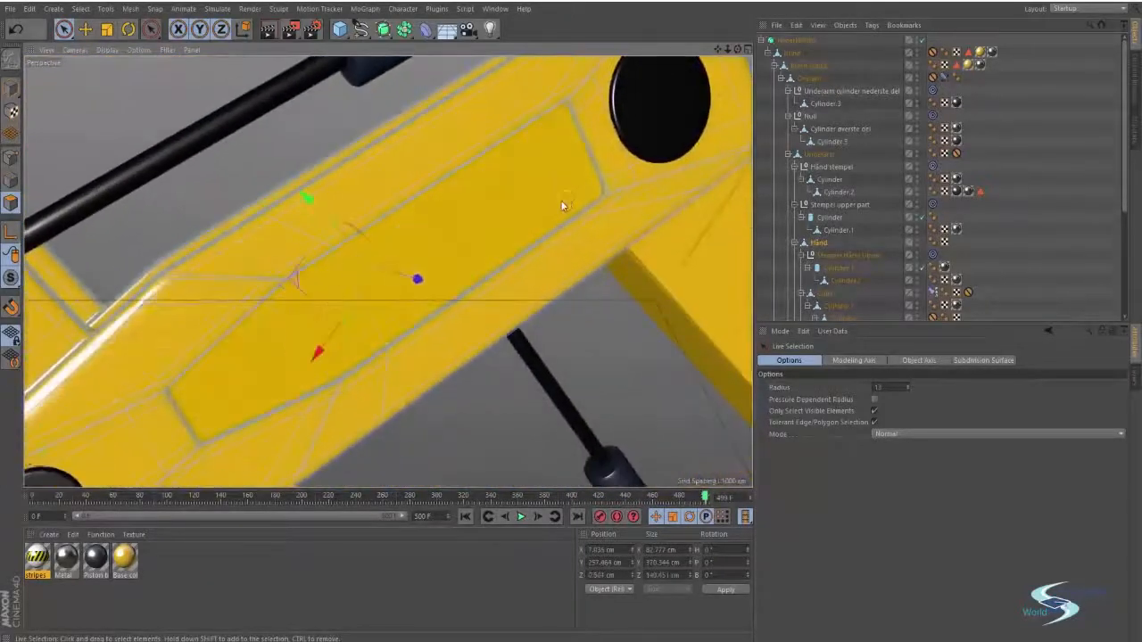
pyautogui.keyDown('alt'); pyautogui.moveTo(459, 247); pyautogui.dragTo(423, 252); pyautogui.keyUp('alt')
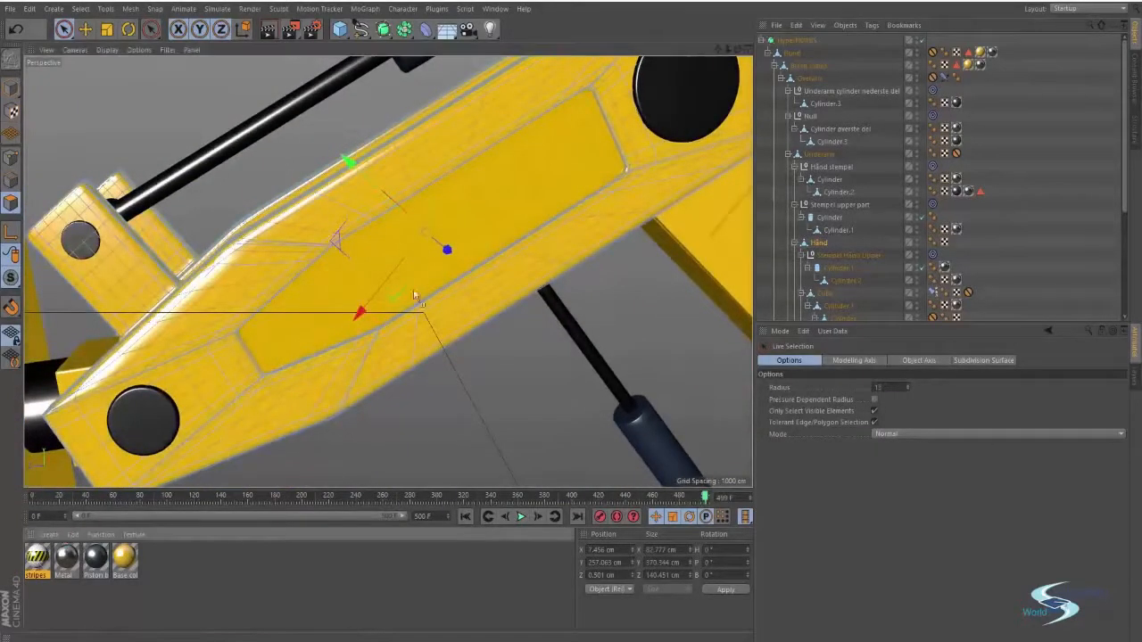
# Step: Apply the stripes material to the arm in the viewport and open the properties of its texture tag on the Underarm object
pyautogui.moveTo(492, 203); pyautogui.dragTo(492, 204)
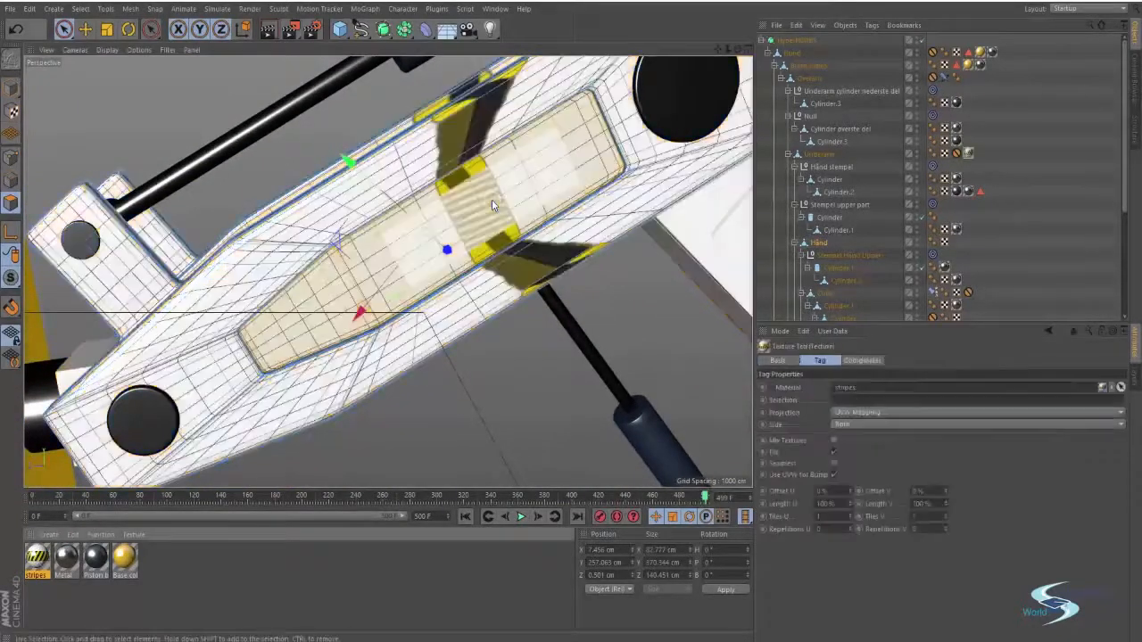
pyautogui.press('e')
pyautogui.click(533, 383)
pyautogui.scroll(-3, 508, 252)
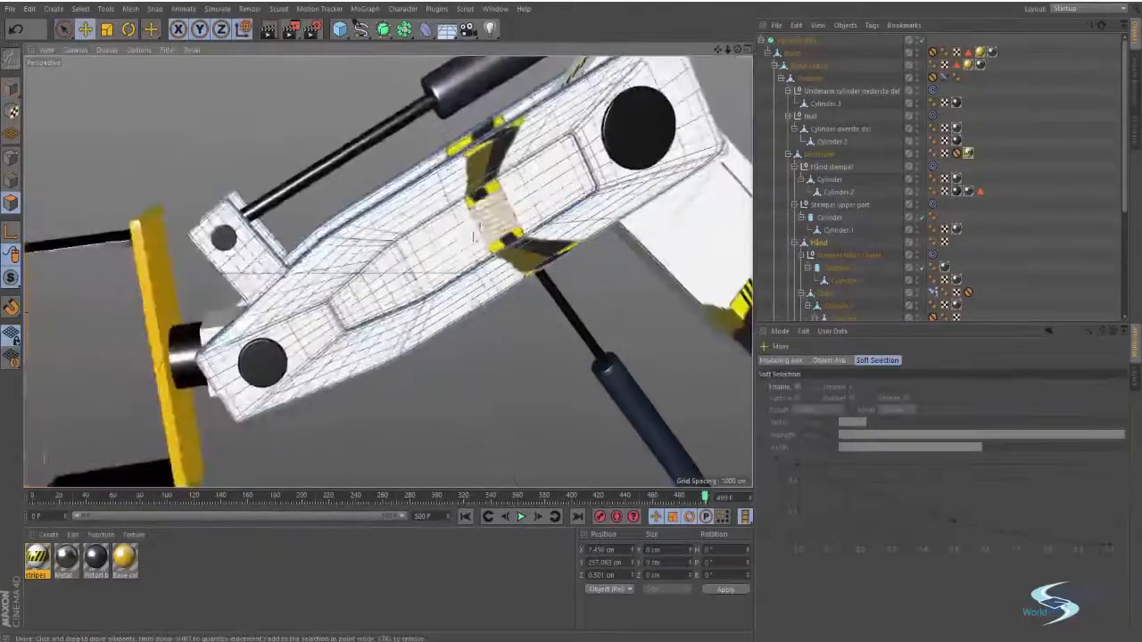
pyautogui.keyDown('alt'); pyautogui.moveTo(499, 241); pyautogui.dragTo(749, 307); pyautogui.keyUp('alt')
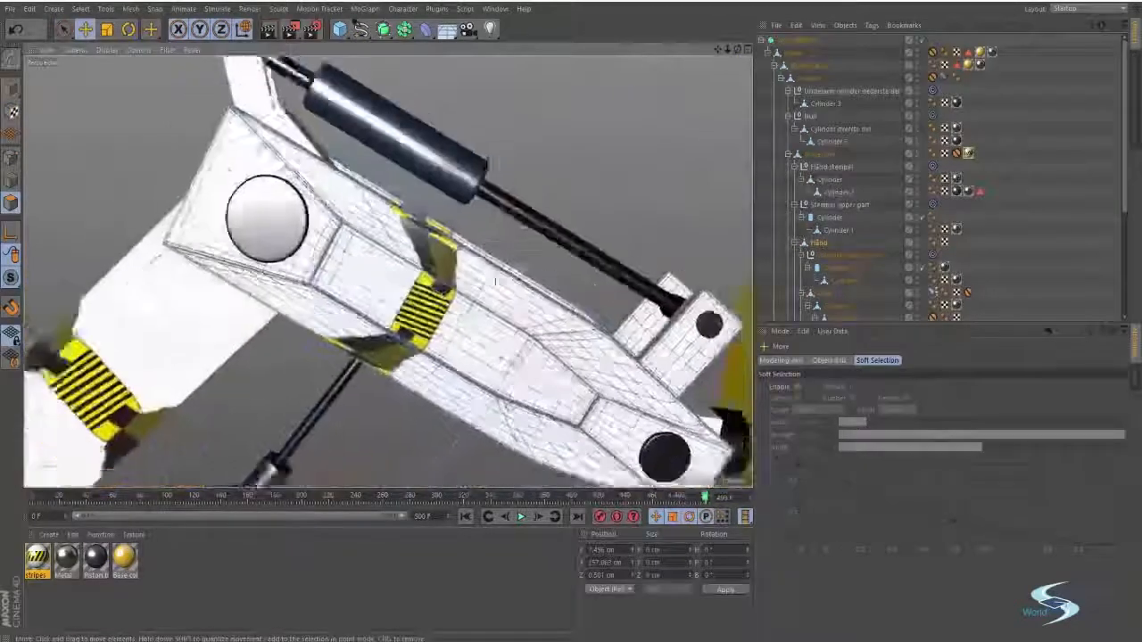
pyautogui.scroll(-4, 471, 274)
pyautogui.keyDown('alt'); pyautogui.moveTo(471, 273); pyautogui.dragTo(396, 282, button='middle'); pyautogui.keyUp('alt')
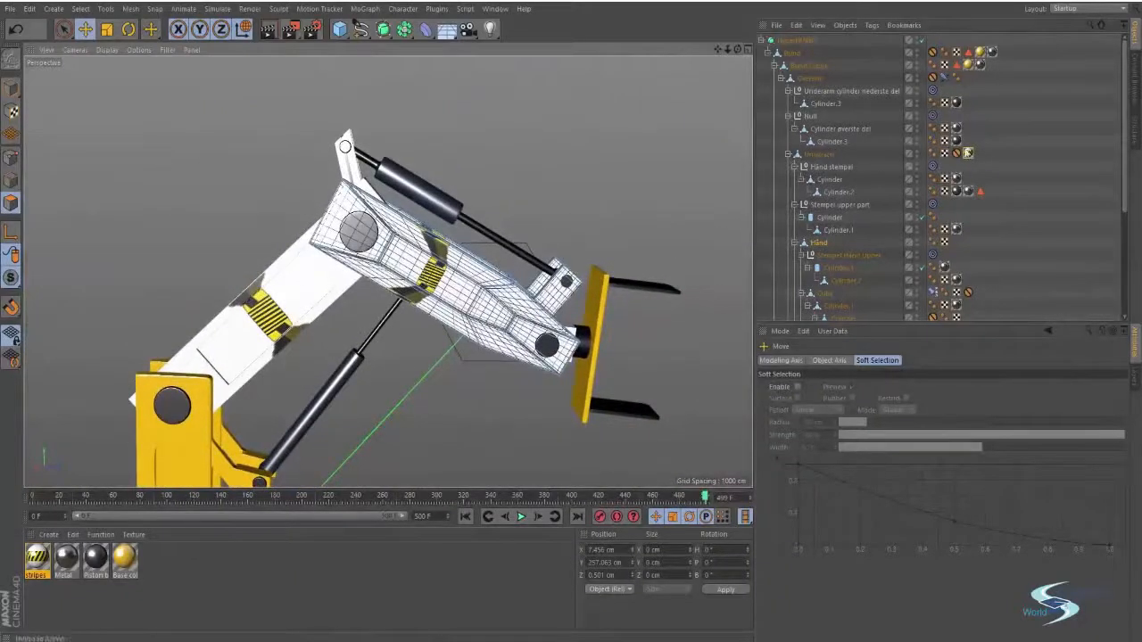
pyautogui.click(945, 241)
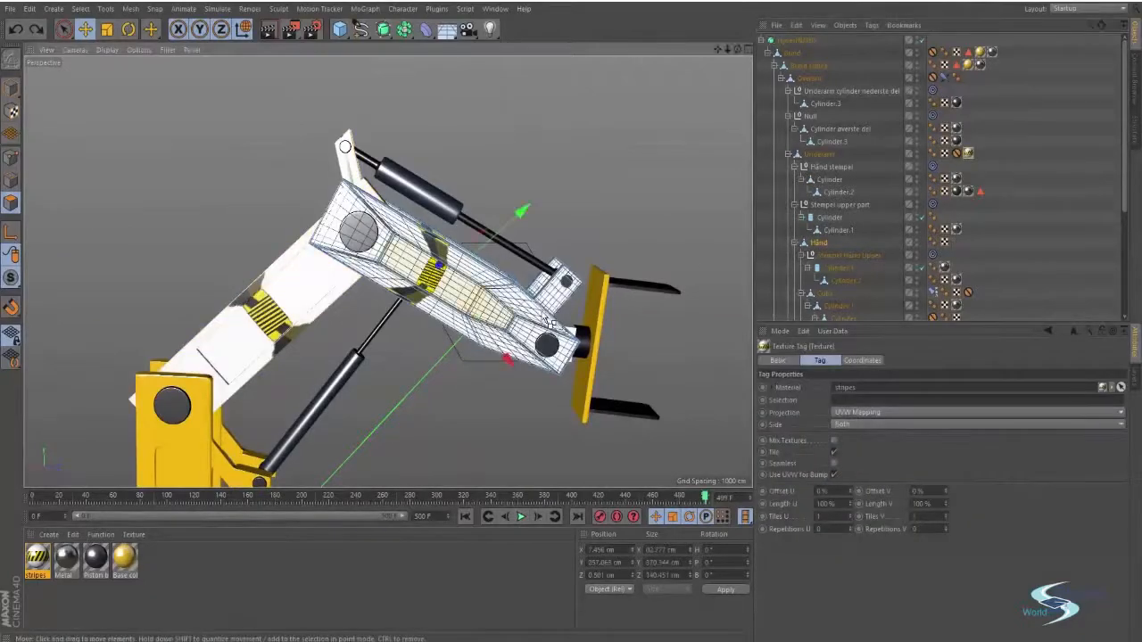
# Step: Apply the stripes material to the selected panel polygons of Hånd and delete the stripes texture tag from the Underarm object
pyautogui.scroll(6, 430, 278)
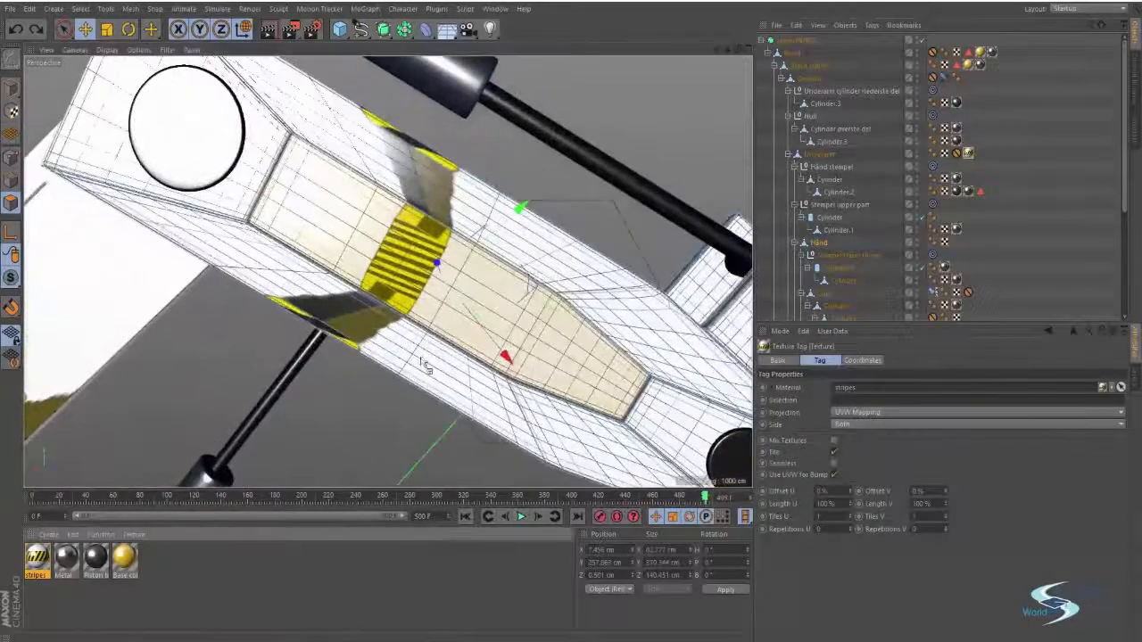
pyautogui.moveTo(500, 287); pyautogui.dragTo(502, 288)
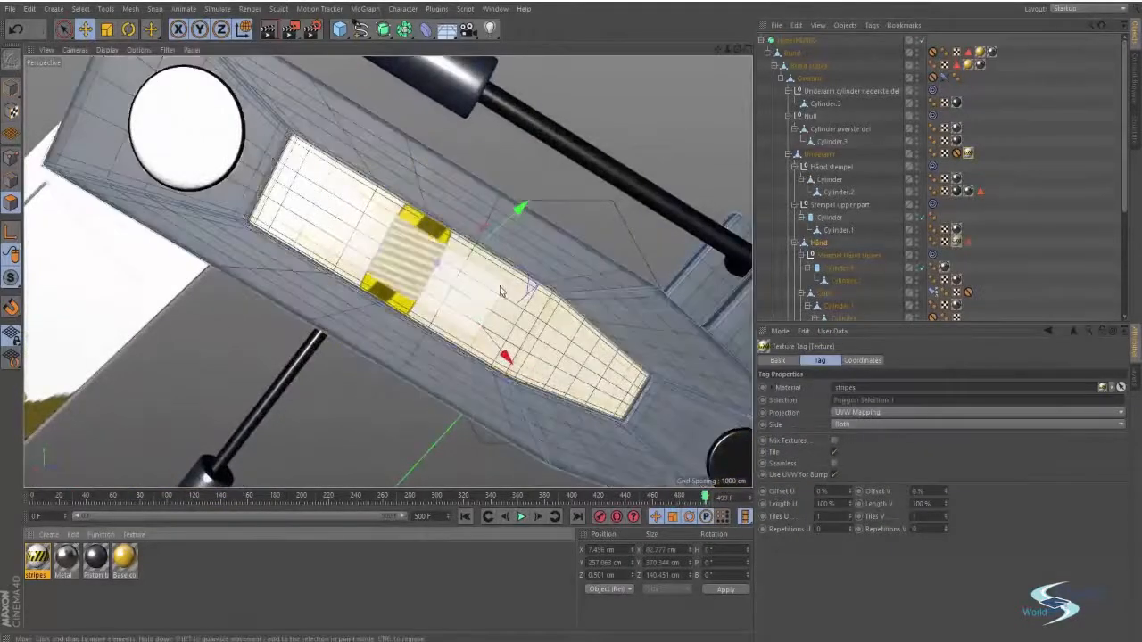
pyautogui.click(969, 153)
pyautogui.press('Delete')
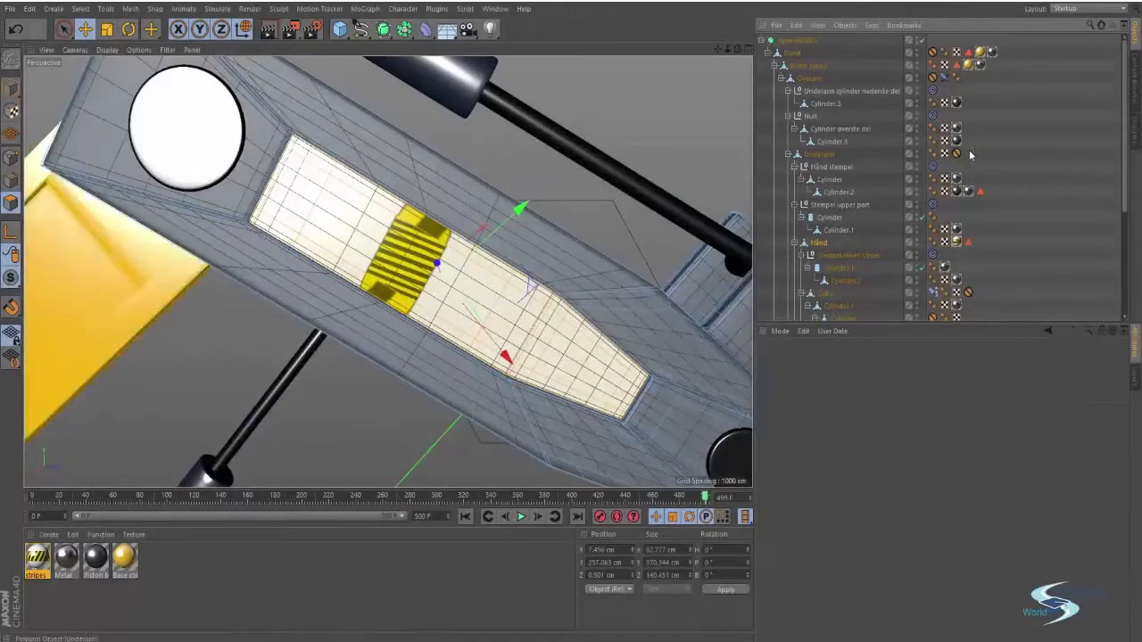
# Step: Apply the Base color material to the Hånd object and move its stripes texture tag behind the Base color tag
pyautogui.scroll(-3, 393, 228)
pyautogui.keyDown('alt'); pyautogui.moveTo(387, 229); pyautogui.dragTo(317, 278); pyautogui.keyUp('alt')
pyautogui.scroll(4, 319, 277)
pyautogui.keyDown('alt'); pyautogui.moveTo(376, 307); pyautogui.dragTo(354, 327, button='middle'); pyautogui.keyUp('alt')
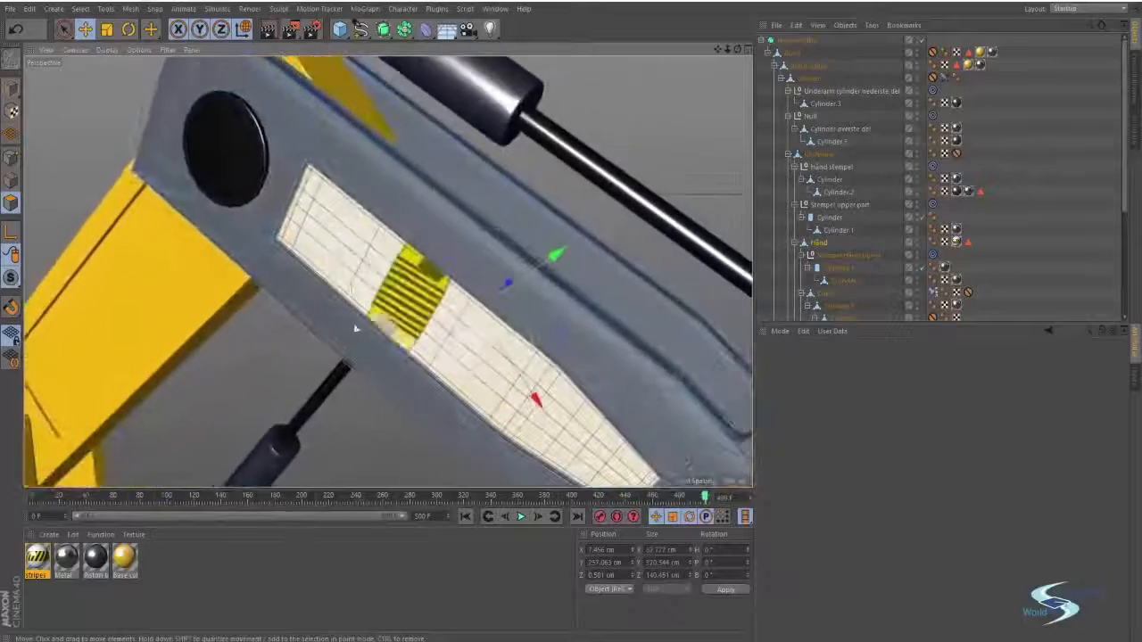
pyautogui.moveTo(37, 557); pyautogui.dragTo(190, 530)
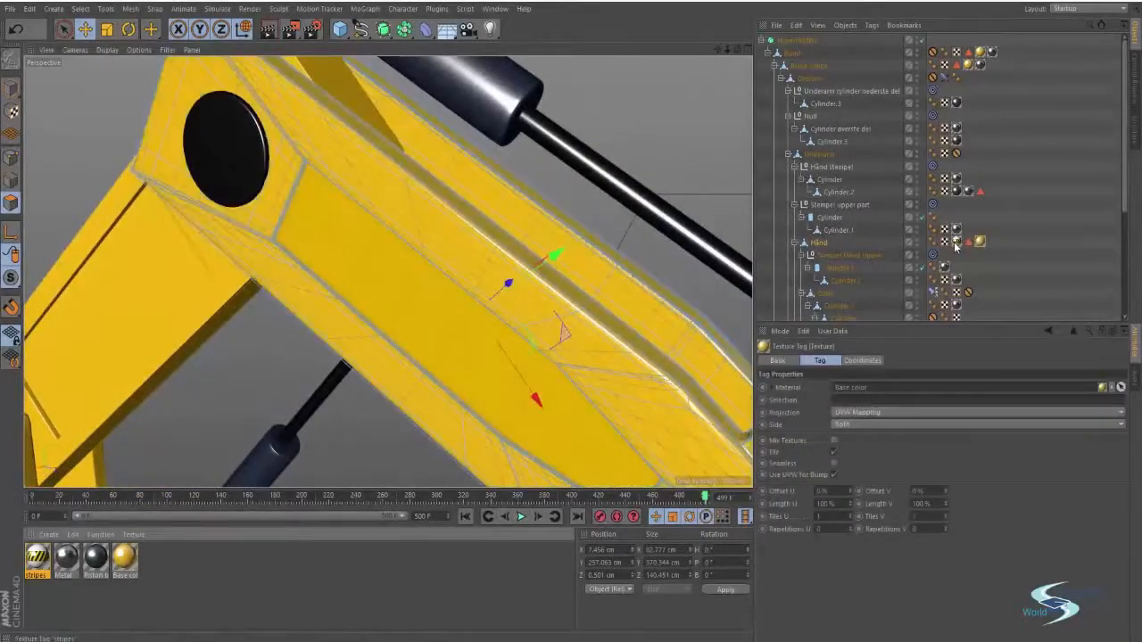
pyautogui.click(955, 242)
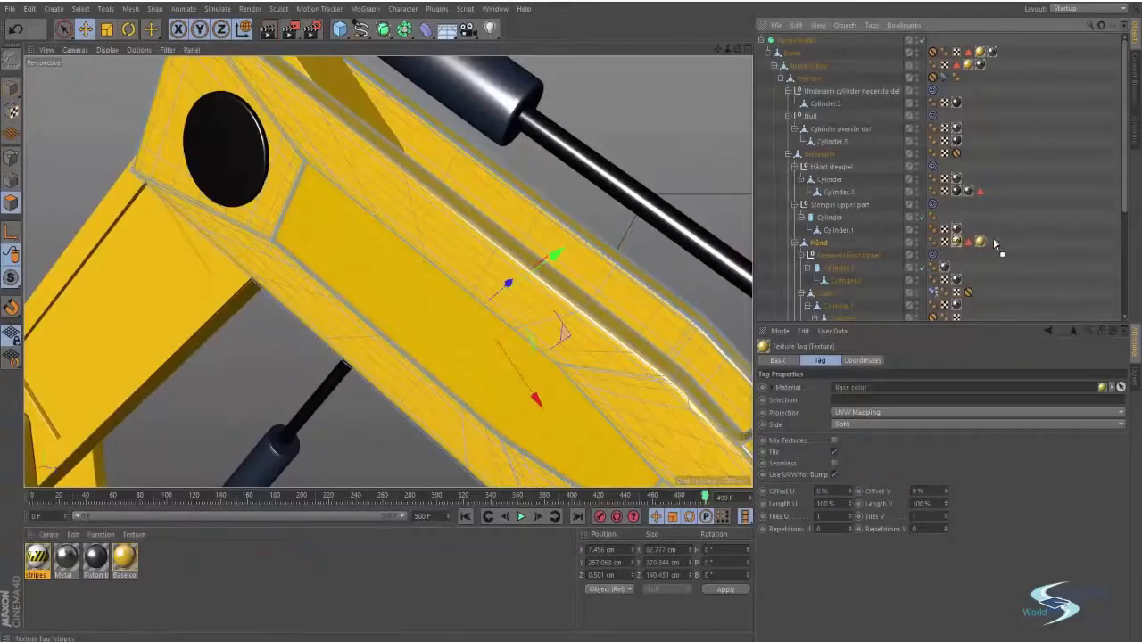
pyautogui.moveTo(995, 244); pyautogui.dragTo(992, 243)
# Step: Set the projection of the Hånd object's stripes texture tag to Cubic
pyautogui.scroll(-3, 528, 280)
pyautogui.keyDown('alt'); pyautogui.moveTo(482, 285); pyautogui.dragTo(460, 271, button='middle'); pyautogui.keyUp('alt')
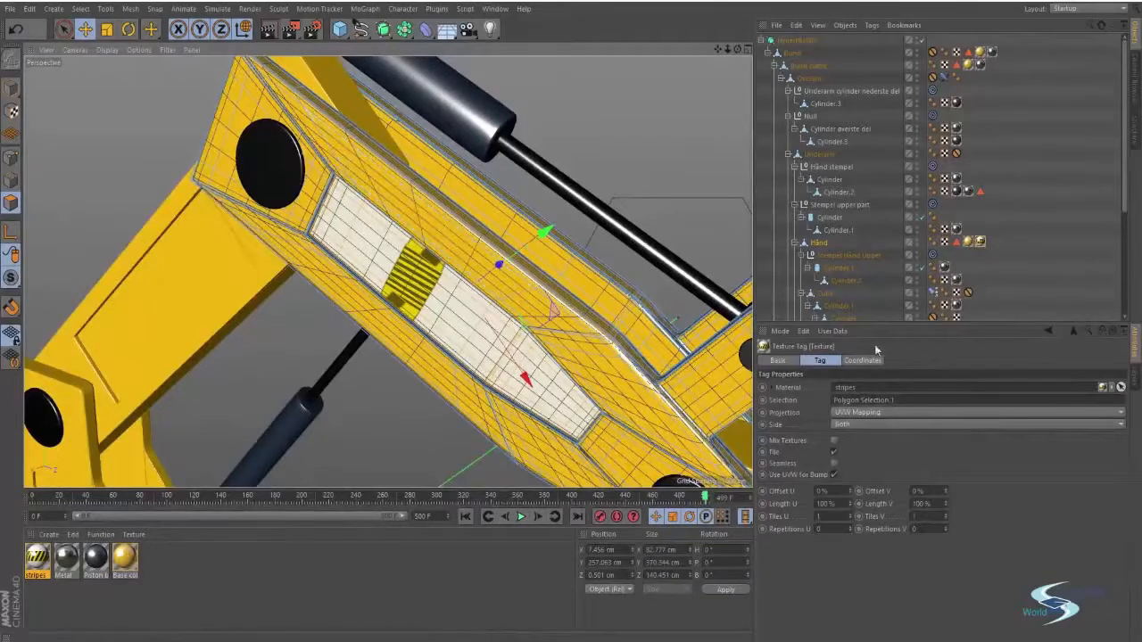
pyautogui.click(858, 412)
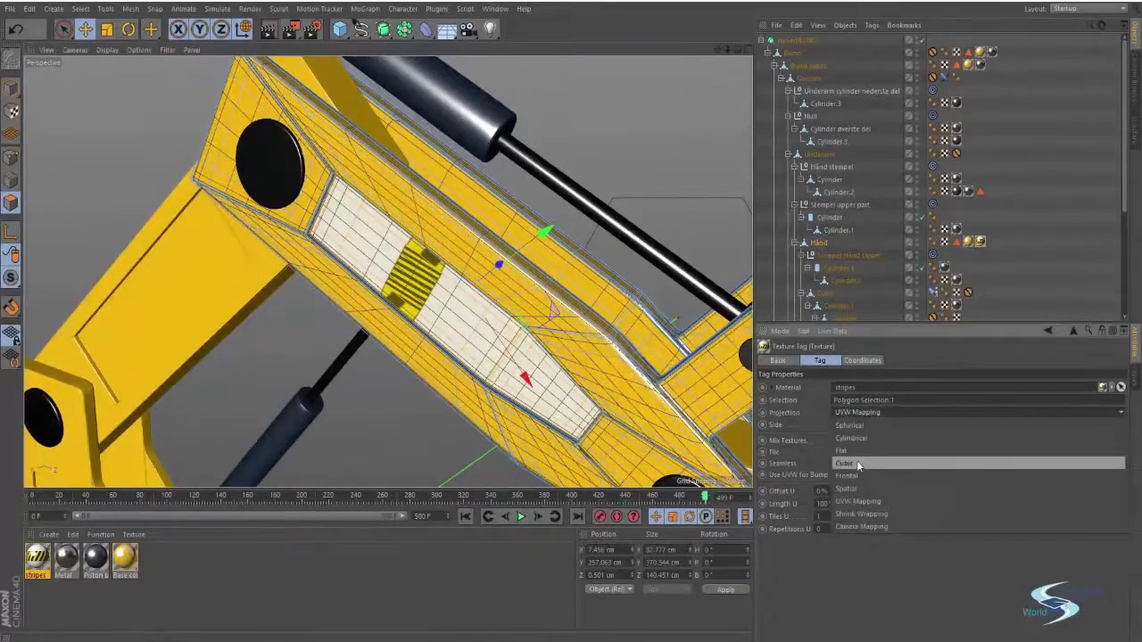
pyautogui.click(856, 460)
pyautogui.scroll(3, 501, 288)
pyautogui.keyDown('alt'); pyautogui.moveTo(501, 288); pyautogui.dragTo(463, 255); pyautogui.keyUp('alt')
pyautogui.scroll(-3, 462, 255)
pyautogui.keyDown('alt'); pyautogui.moveTo(463, 255); pyautogui.dragTo(401, 280, button='middle'); pyautogui.keyUp('alt')
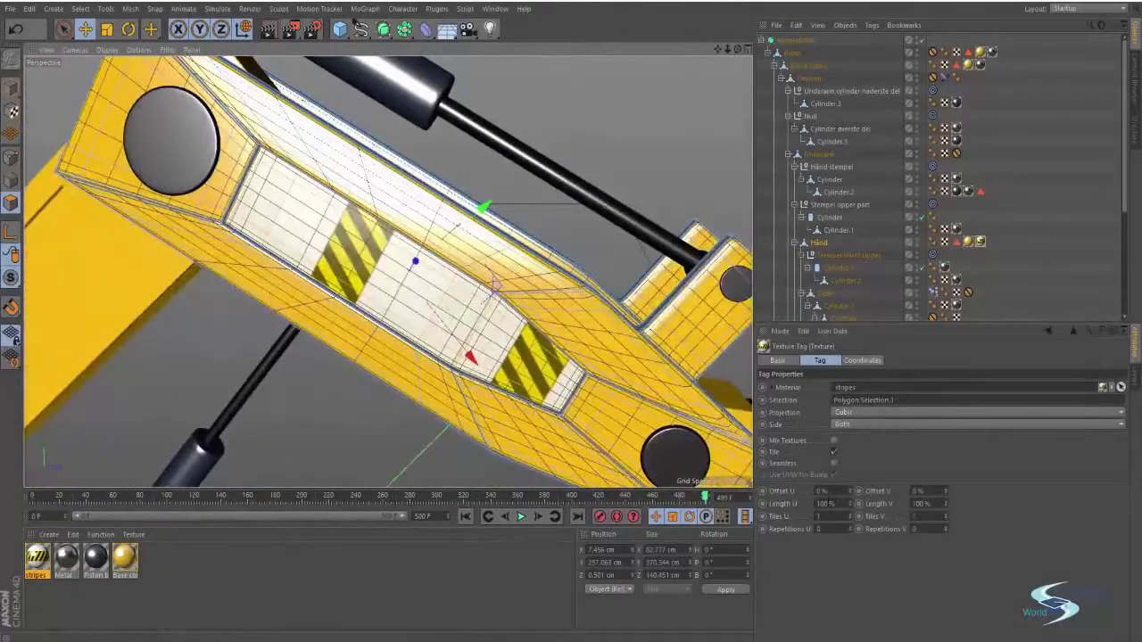
# Step: Rotate the Hånd stripes texture to 90° in B so the stripe band runs along the panel
pyautogui.click(860, 361)
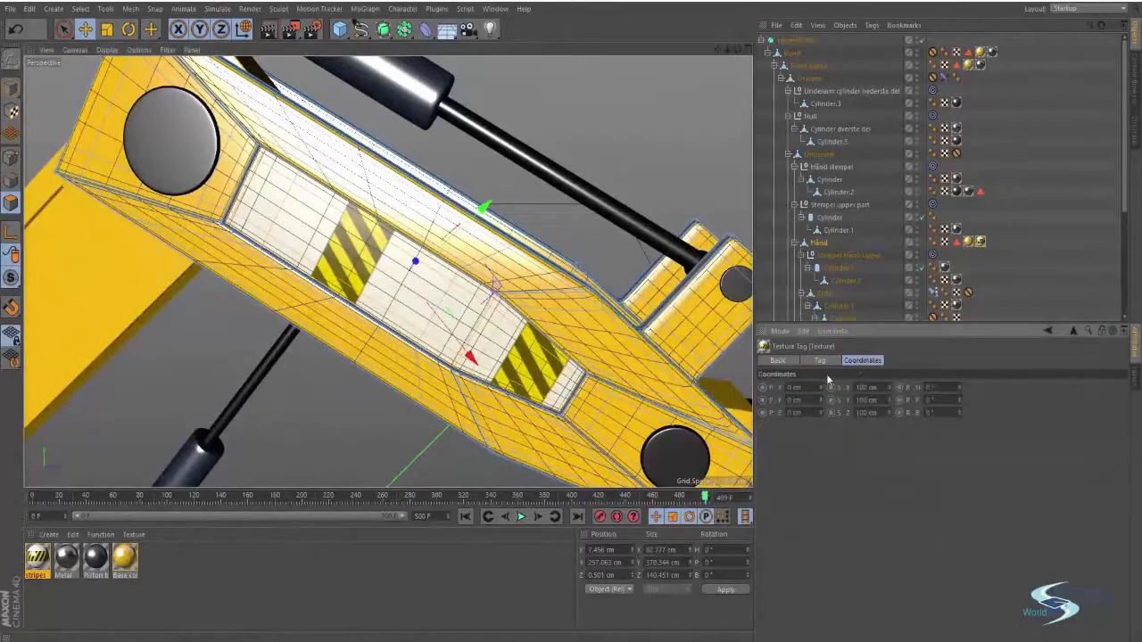
pyautogui.moveTo(960, 390)
pyautogui.mouseDown()
pyautogui.moveTo(960, 378)
pyautogui.moveTo(958, 411)
pyautogui.moveTo(958, 388)
pyautogui.mouseUp()
pyautogui.hotkey('ctrl', 'z')
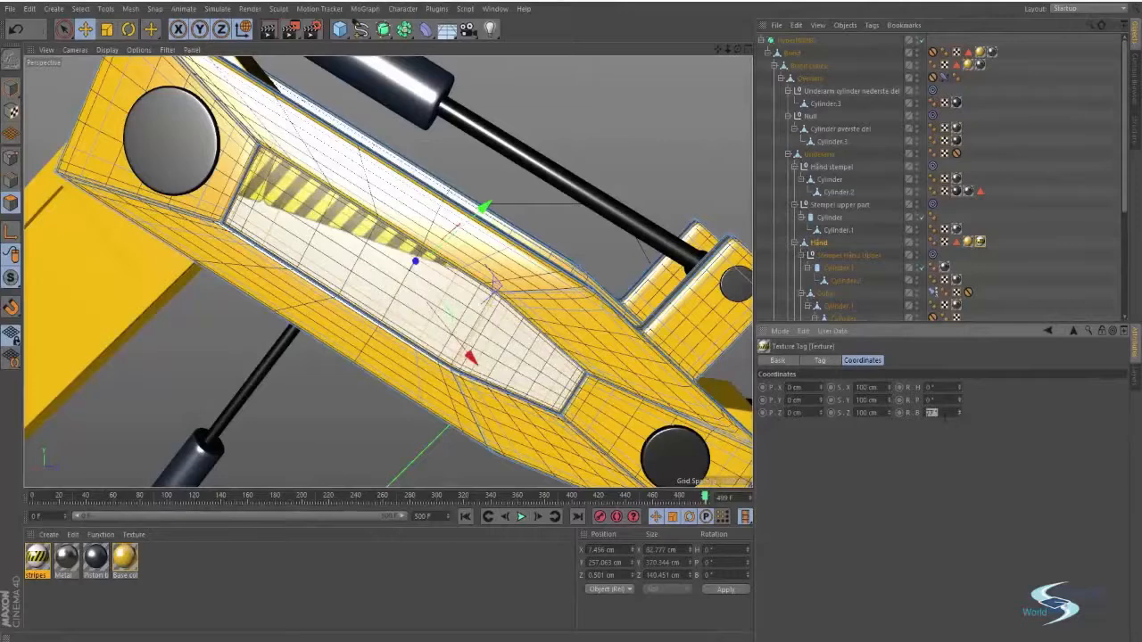
pyautogui.press('Return')
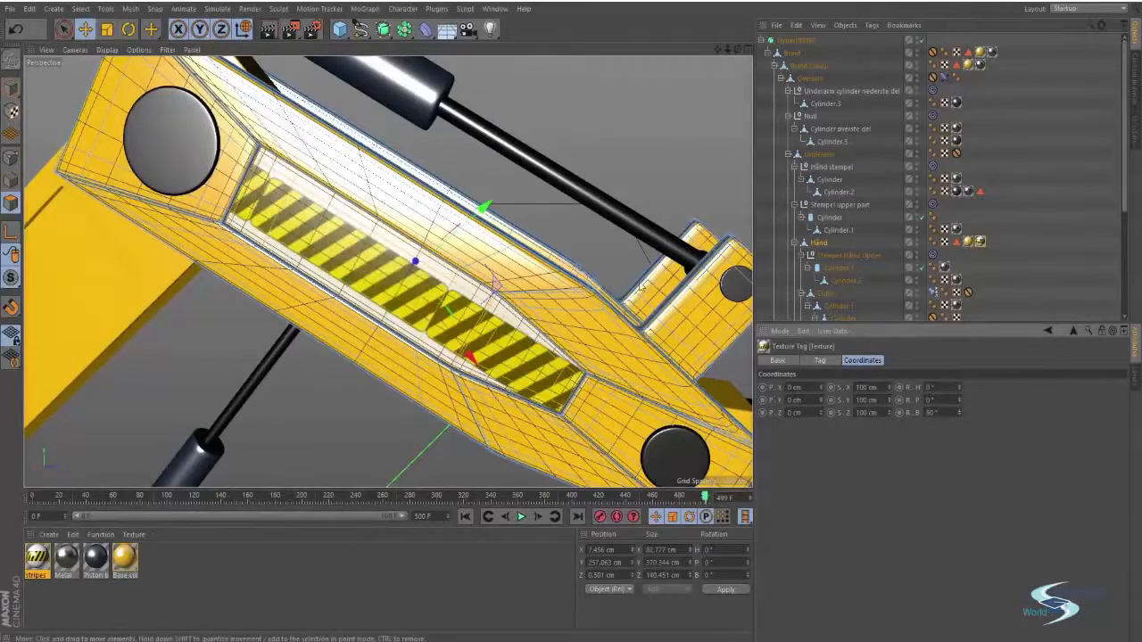
# Step: Set the Hånd stripes tag's Length U and Length V to 200% and adjust both offsets until the stripes fill the recessed panel
pyautogui.click(819, 360)
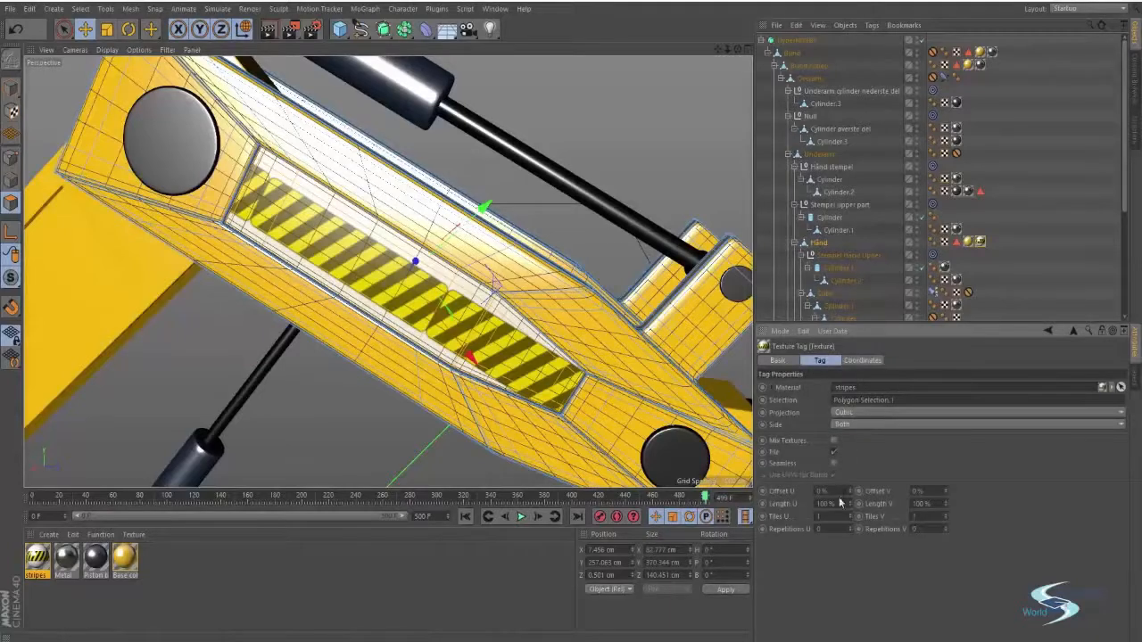
pyautogui.moveTo(850, 493); pyautogui.dragTo(869, 495)
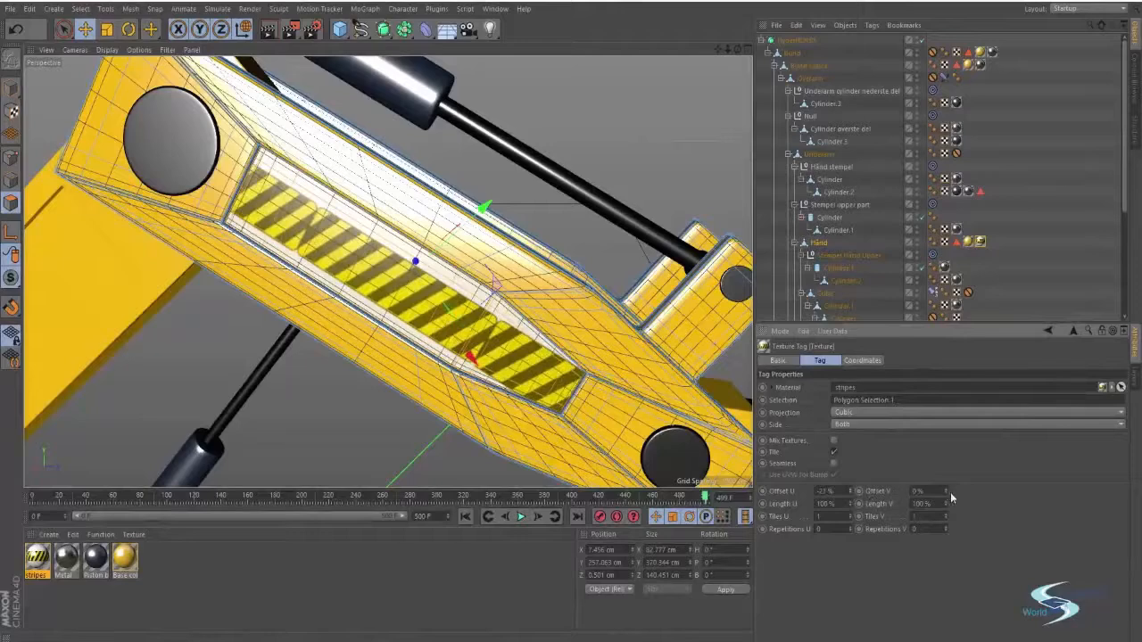
pyautogui.moveTo(946, 494); pyautogui.dragTo(946, 505)
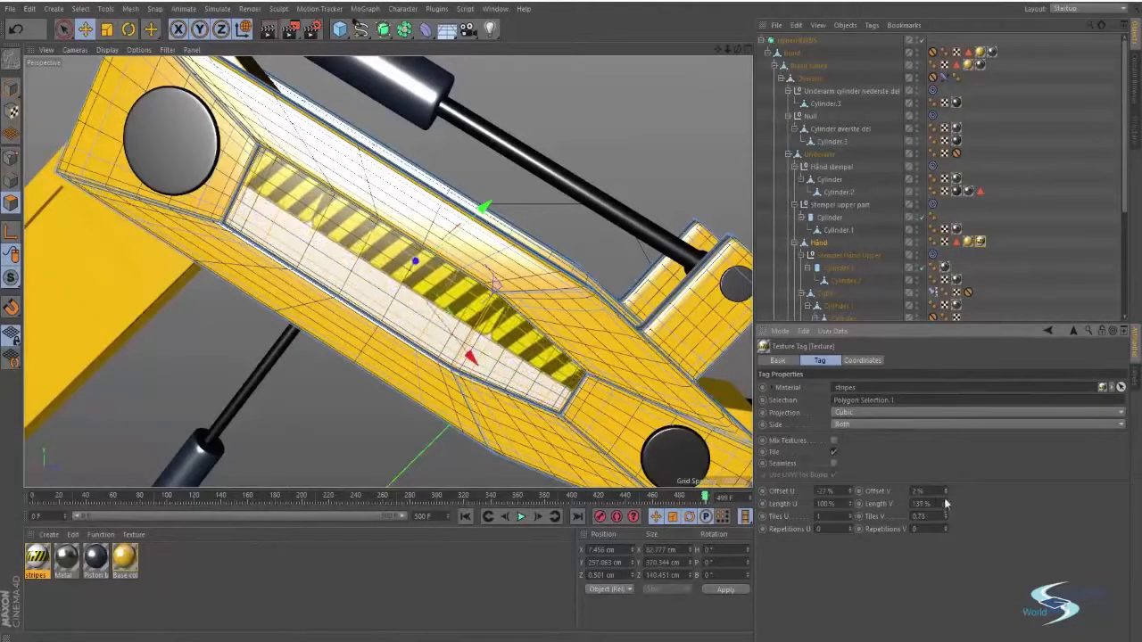
pyautogui.doubleClick(932, 505)
pyautogui.write('200')
pyautogui.press('Tab')
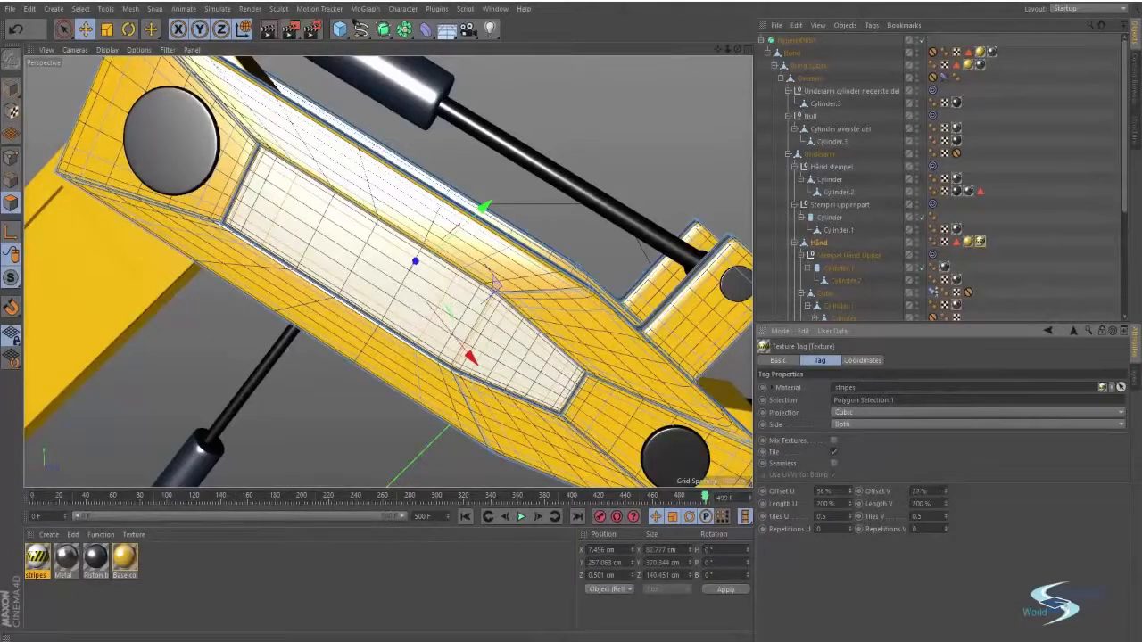
pyautogui.moveTo(946, 491); pyautogui.dragTo(945, 398)
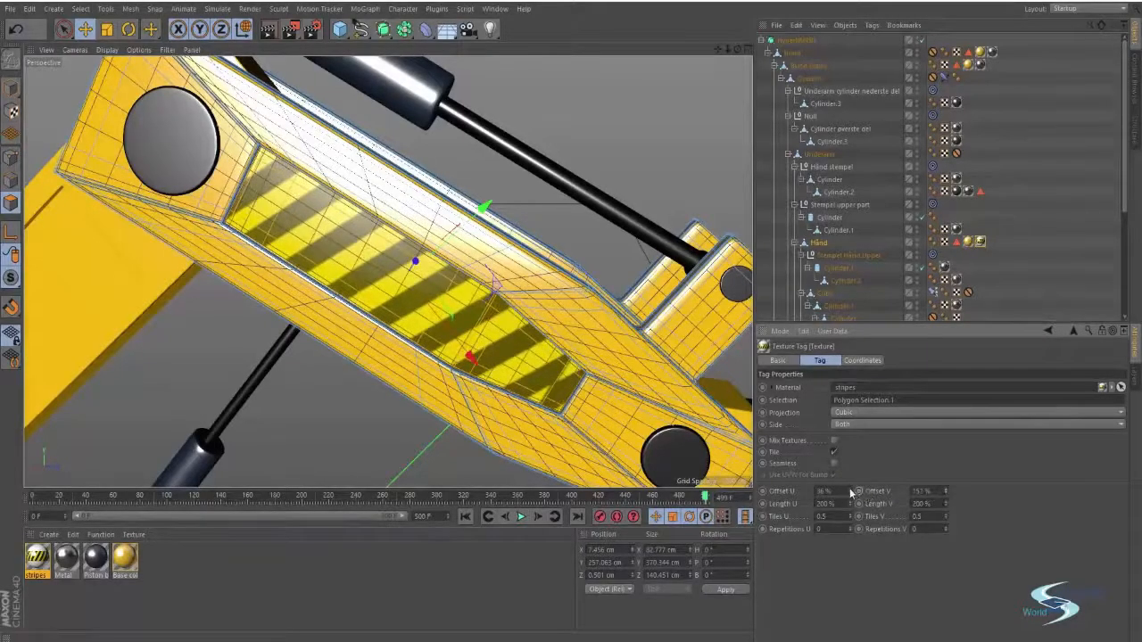
pyautogui.moveTo(852, 492); pyautogui.dragTo(852, 519)
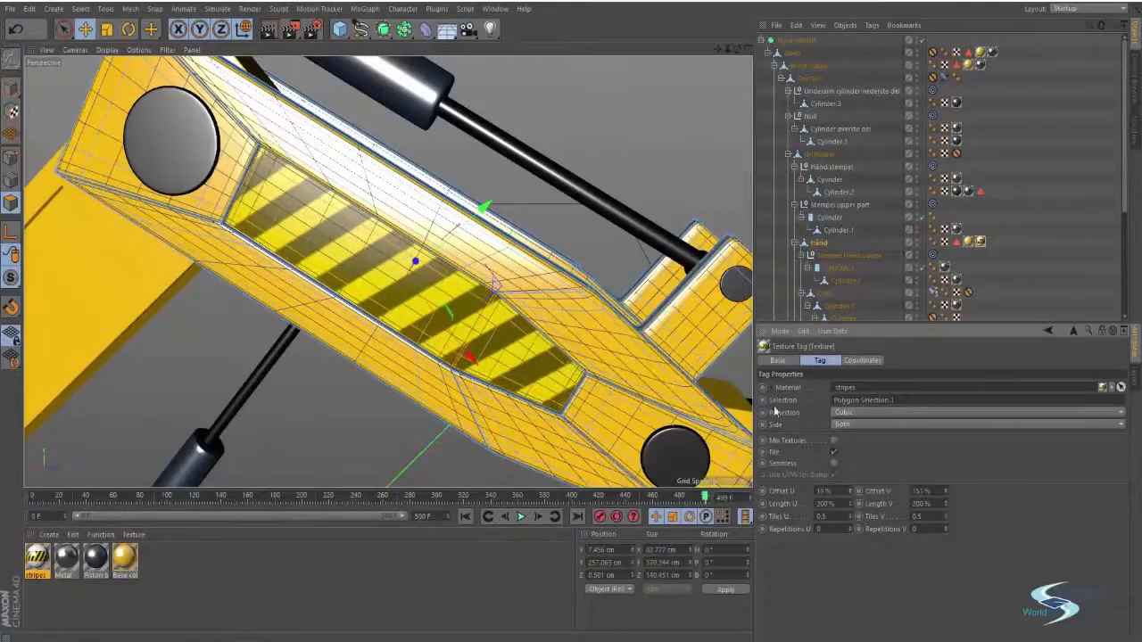
# Step: Deselect everything and inspect the striped Hånd panels and the whole robot arm from several angles and distances
pyautogui.click(1055, 209)
pyautogui.keyDown('alt'); pyautogui.moveTo(434, 300); pyautogui.dragTo(417, 347, button='right'); pyautogui.keyUp('alt')
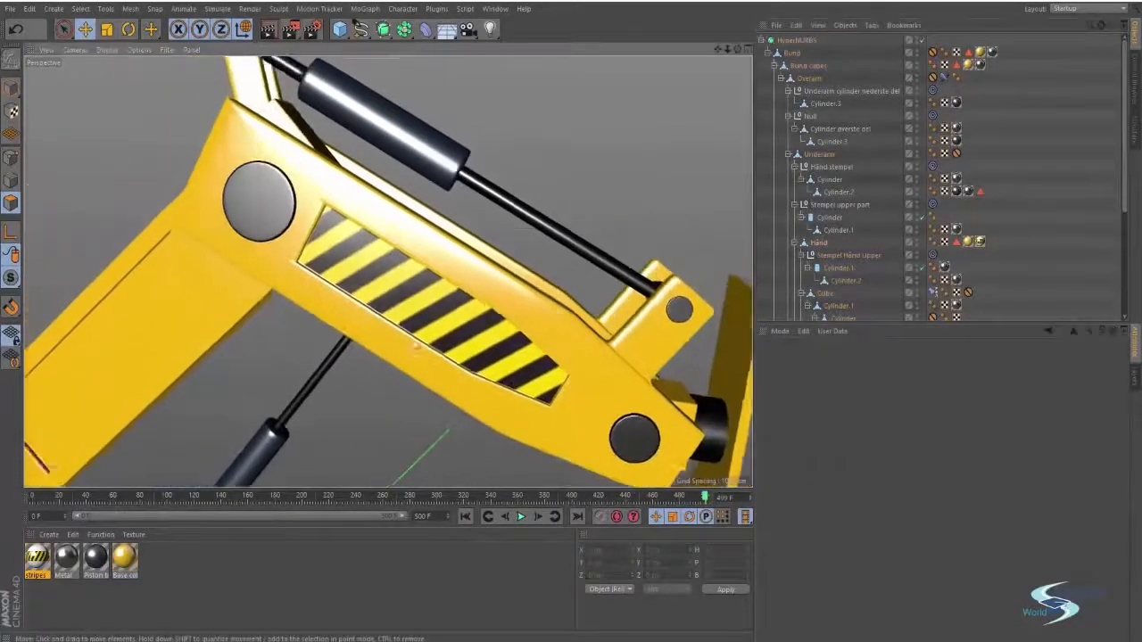
pyautogui.keyDown('alt'); pyautogui.moveTo(417, 347); pyautogui.dragTo(422, 323); pyautogui.keyUp('alt')
pyautogui.keyDown('alt'); pyautogui.moveTo(421, 324); pyautogui.dragTo(688, 199, button='right'); pyautogui.keyUp('alt')
pyautogui.keyDown('alt'); pyautogui.moveTo(687, 199); pyautogui.dragTo(467, 331); pyautogui.keyUp('alt')
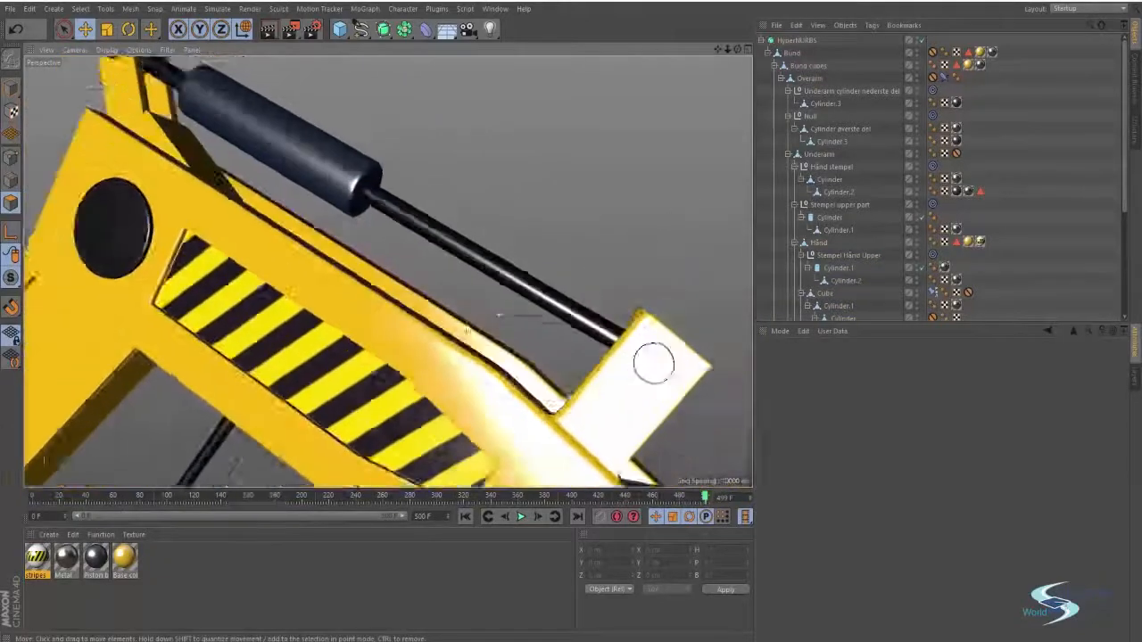
pyautogui.keyDown('alt'); pyautogui.moveTo(468, 331); pyautogui.dragTo(383, 308, button='right'); pyautogui.keyUp('alt')
pyautogui.keyDown('alt'); pyautogui.moveTo(384, 308); pyautogui.dragTo(482, 299); pyautogui.keyUp('alt')
pyautogui.keyDown('alt'); pyautogui.moveTo(482, 299); pyautogui.dragTo(398, 287, button='right'); pyautogui.keyUp('alt')
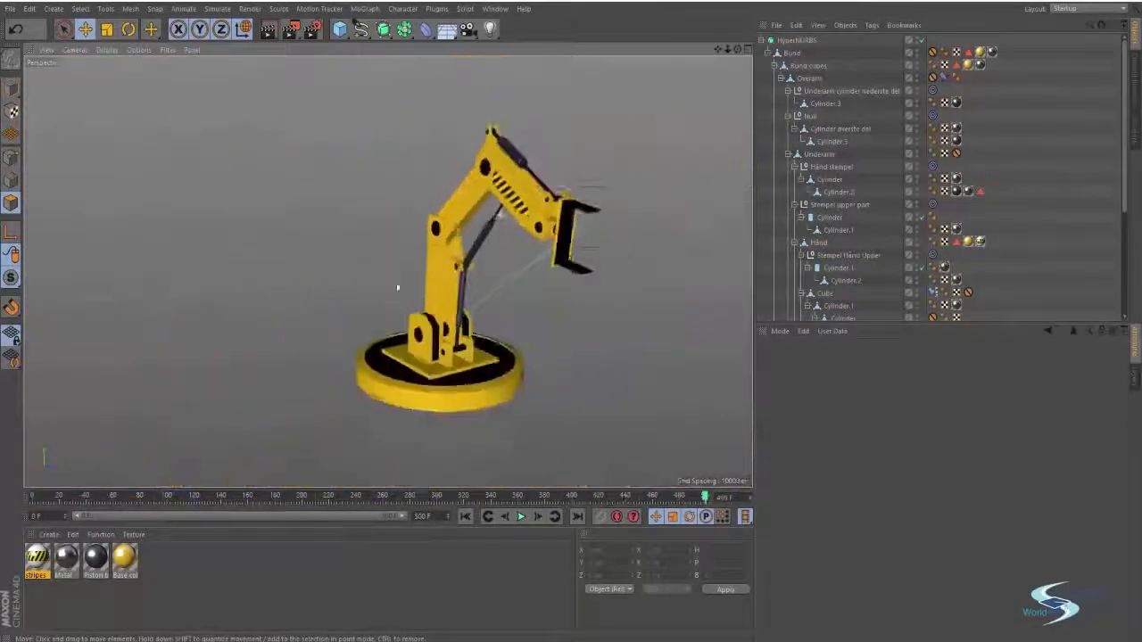
pyautogui.keyDown('alt'); pyautogui.moveTo(398, 287); pyautogui.dragTo(508, 353); pyautogui.keyUp('alt')
pyautogui.keyDown('alt'); pyautogui.moveTo(444, 173); pyautogui.dragTo(616, 171, button='right'); pyautogui.keyUp('alt')
pyautogui.keyDown('alt'); pyautogui.moveTo(615, 171); pyautogui.dragTo(288, 215); pyautogui.keyUp('alt')
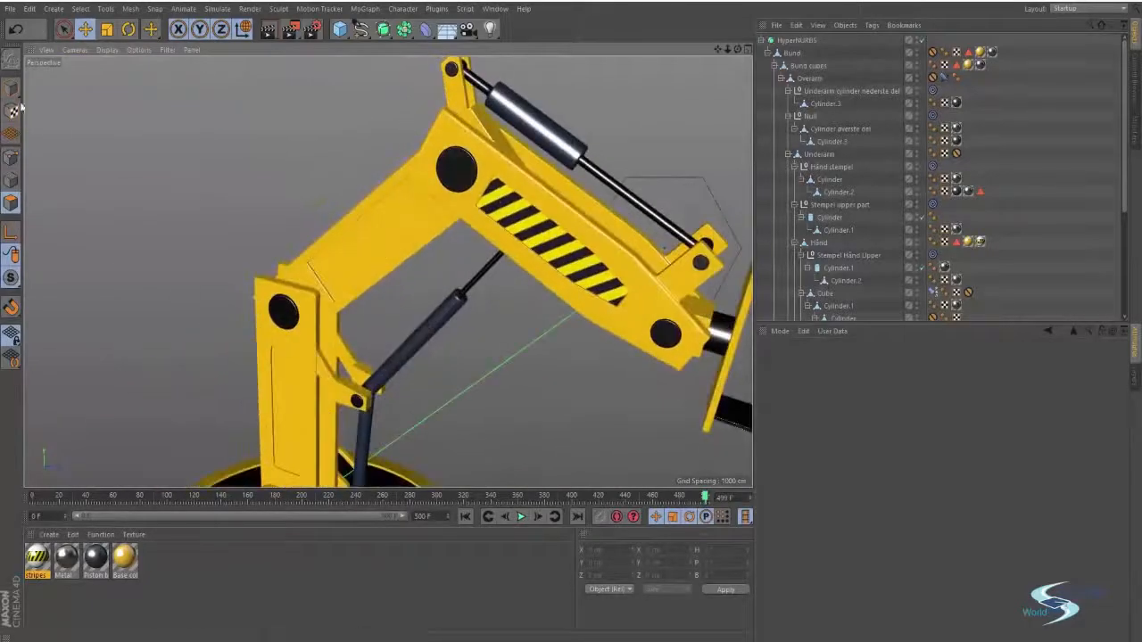
# Step: Select the Underarm object and switch to polygon editing with the Live Selection tool
pyautogui.click(371, 226)
pyautogui.scroll(4, 371, 226)
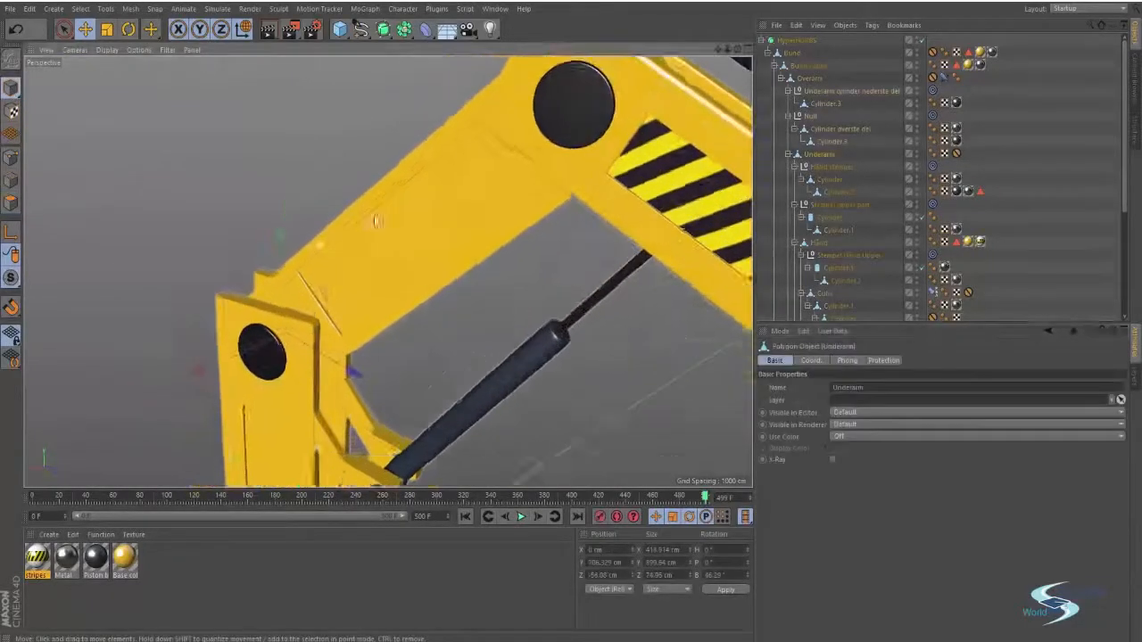
pyautogui.keyDown('alt'); pyautogui.moveTo(371, 225); pyautogui.dragTo(412, 273); pyautogui.keyUp('alt')
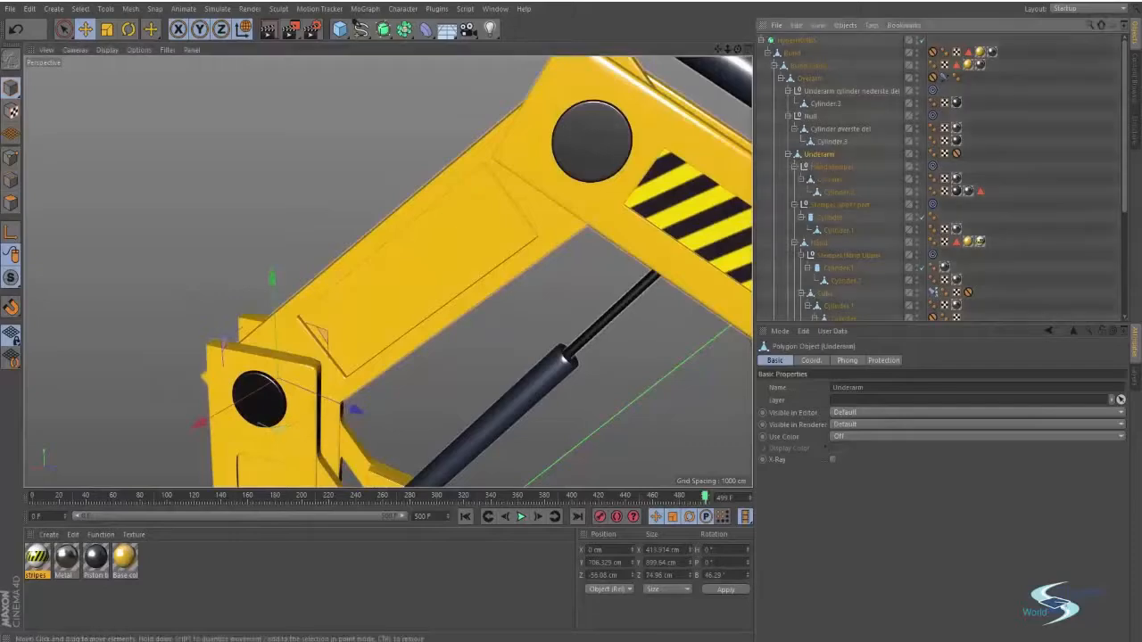
pyautogui.click(387, 316)
pyautogui.keyDown('alt'); pyautogui.moveTo(449, 257); pyautogui.dragTo(466, 221); pyautogui.keyUp('alt')
pyautogui.press('9')
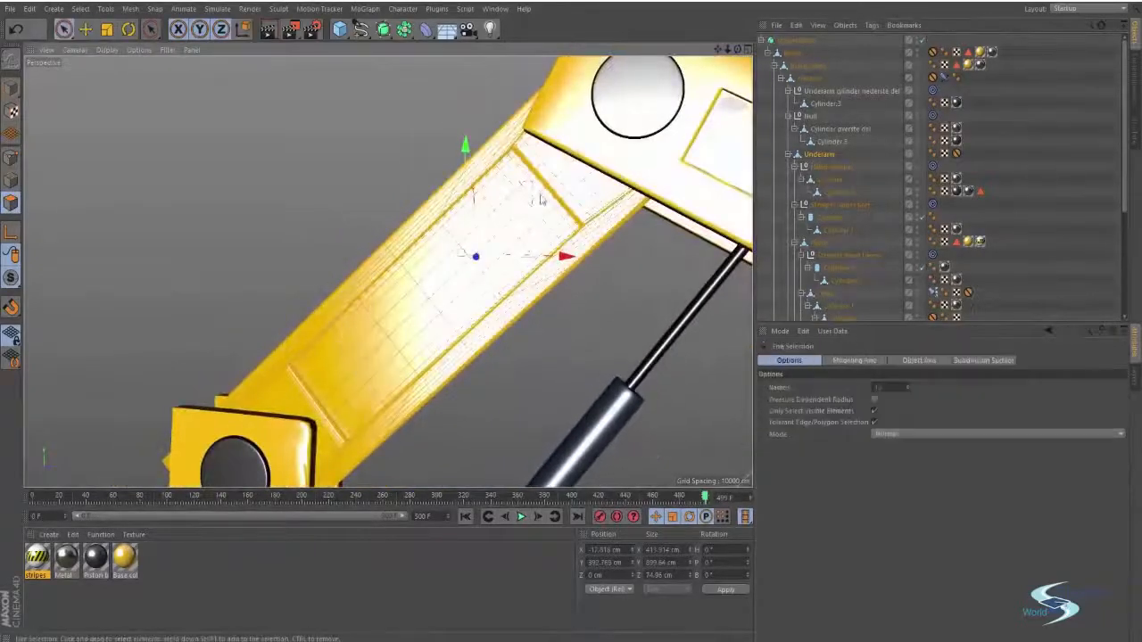
# Step: Select all polygons of the recessed panels on both sides of the Underarm segment
pyautogui.click(510, 182)
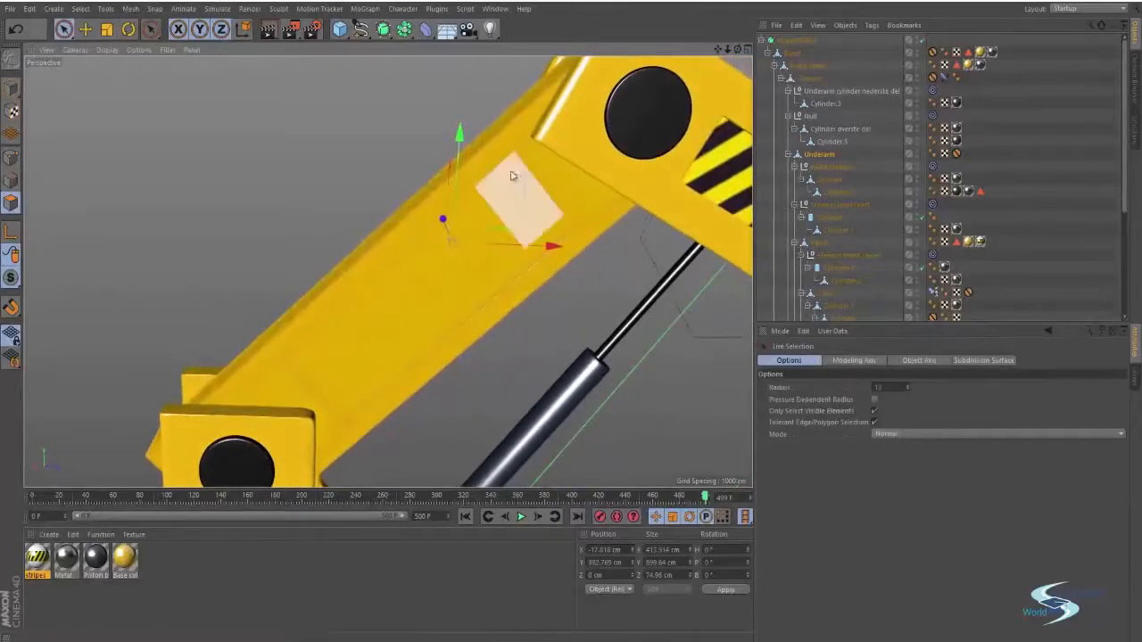
pyautogui.click(515, 173)
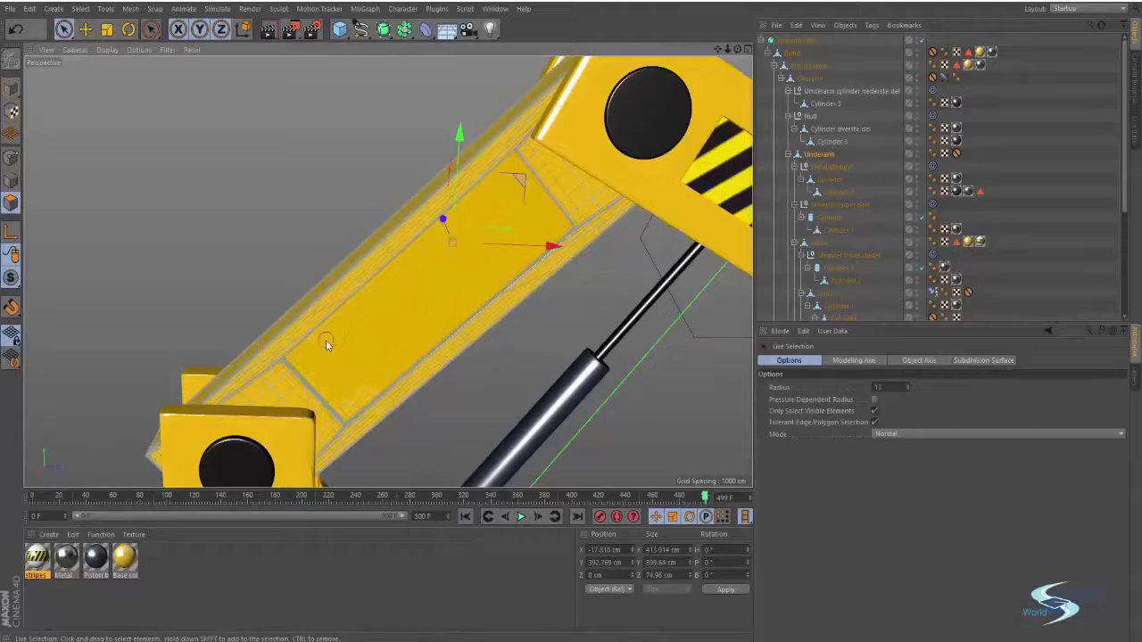
pyautogui.moveTo(342, 379); pyautogui.dragTo(353, 389)
pyautogui.moveTo(359, 335)
pyautogui.keyDown('alt'); pyautogui.mouseDown()
pyautogui.moveTo(617, 297)
pyautogui.moveTo(635, 284)
pyautogui.mouseUp(); pyautogui.keyUp('alt')
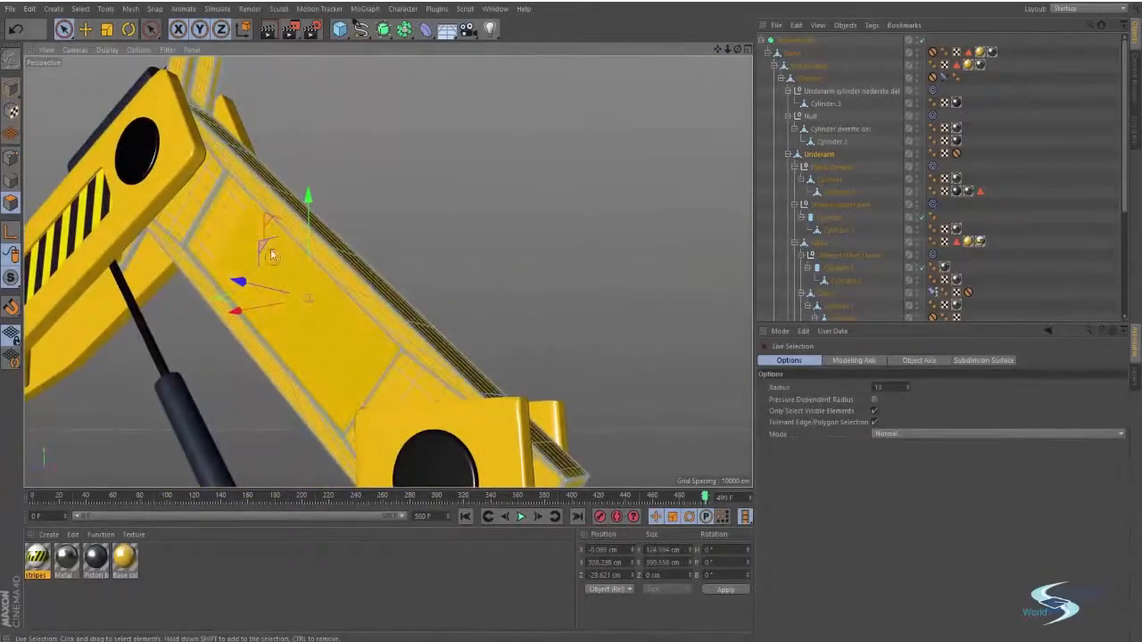
pyautogui.keyDown('shift'); pyautogui.click(207, 254); pyautogui.keyUp('shift')
# Step: Apply the stripes material to the selected Underarm panels and the Base color material to the object, keeping the stripes tag last
pyautogui.keyDown('alt'); pyautogui.moveTo(207, 255); pyautogui.dragTo(247, 255); pyautogui.keyUp('alt')
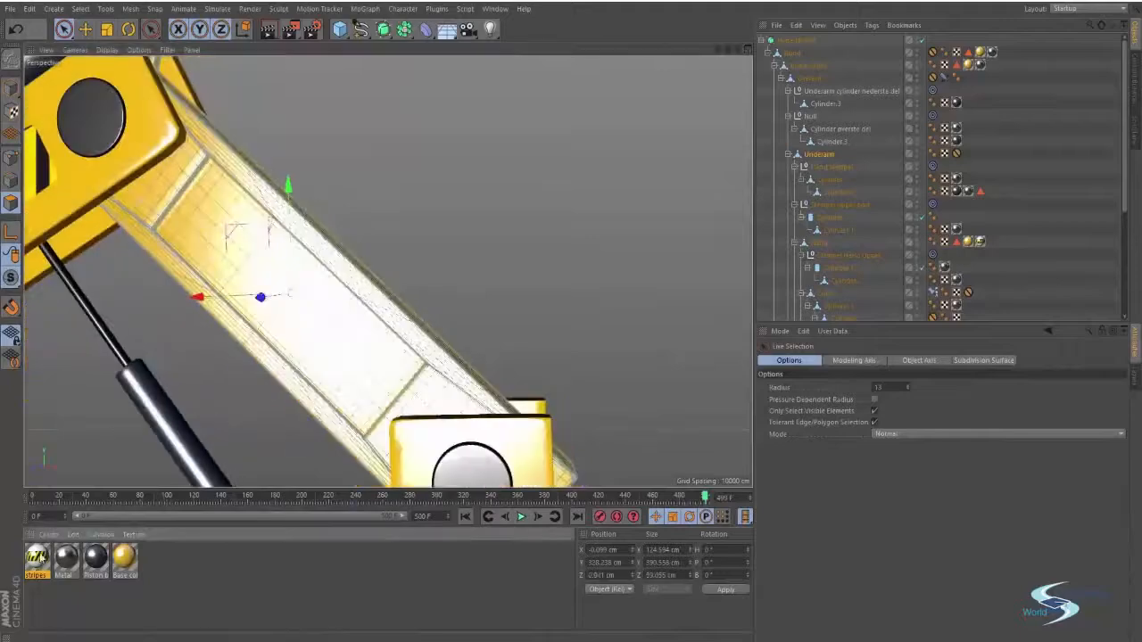
pyautogui.moveTo(340, 356); pyautogui.dragTo(268, 328)
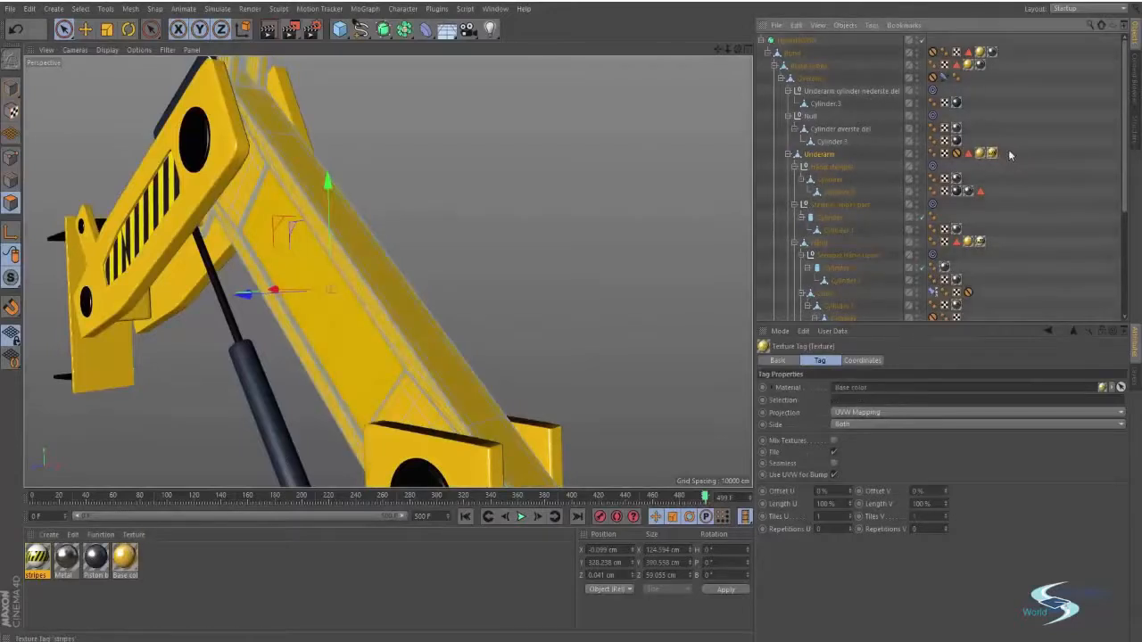
# Step: Set the Underarm stripes tag's projection to Cubic and rotate its texture to 90° in B
pyautogui.click(993, 154)
pyautogui.click(857, 412)
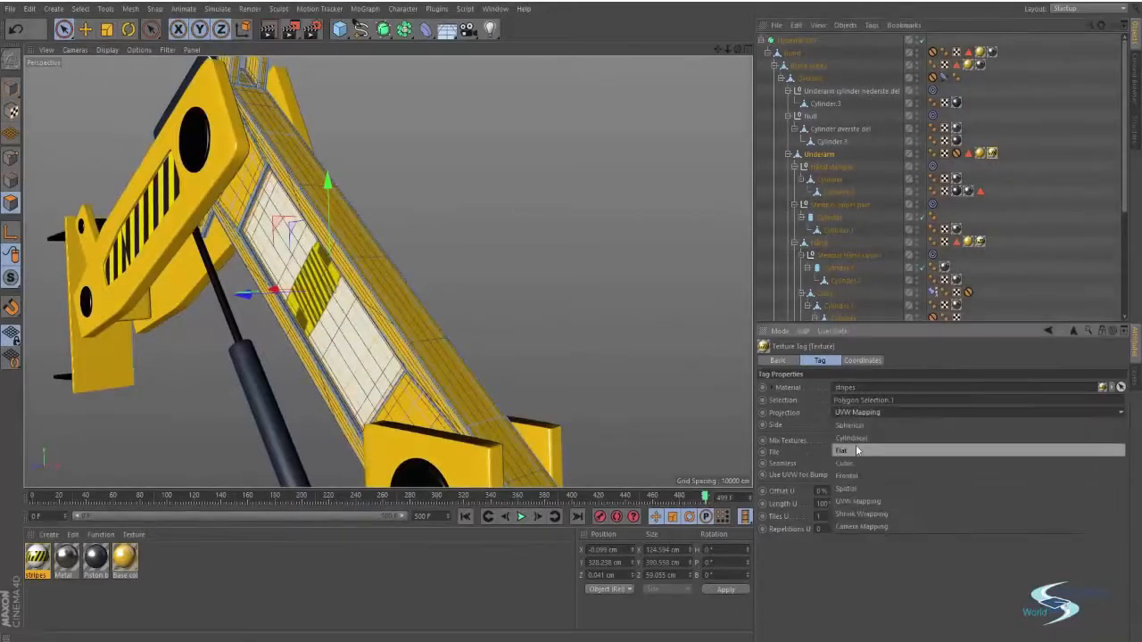
pyautogui.click(850, 464)
pyautogui.keyDown('alt'); pyautogui.moveTo(406, 270); pyautogui.dragTo(535, 266); pyautogui.keyUp('alt')
pyautogui.click(861, 360)
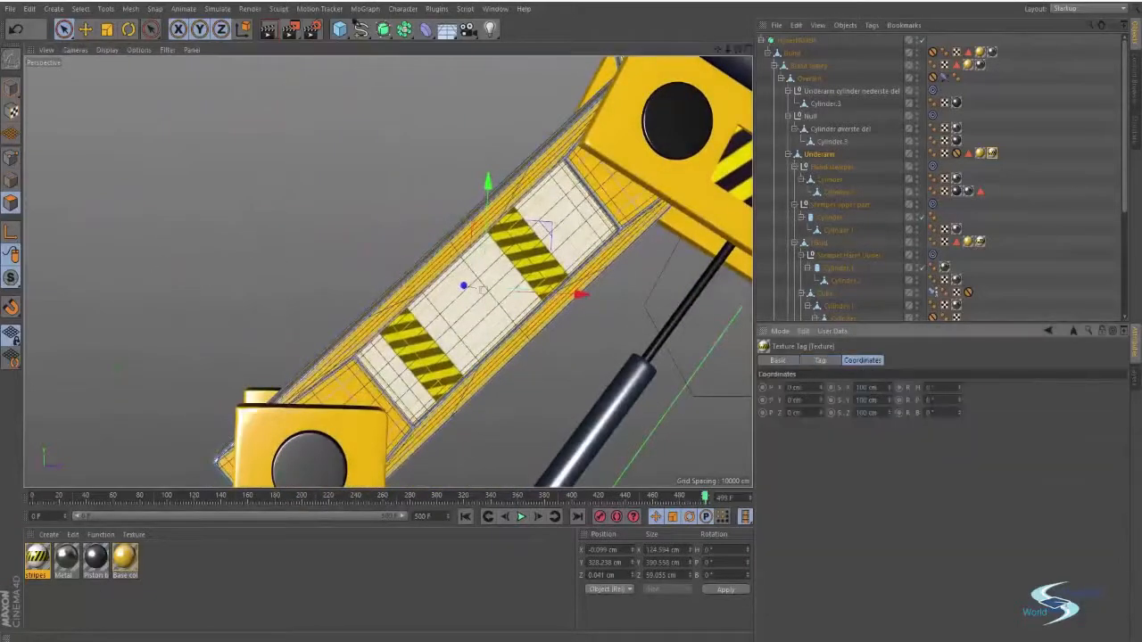
pyautogui.write('90')
pyautogui.press('Return')
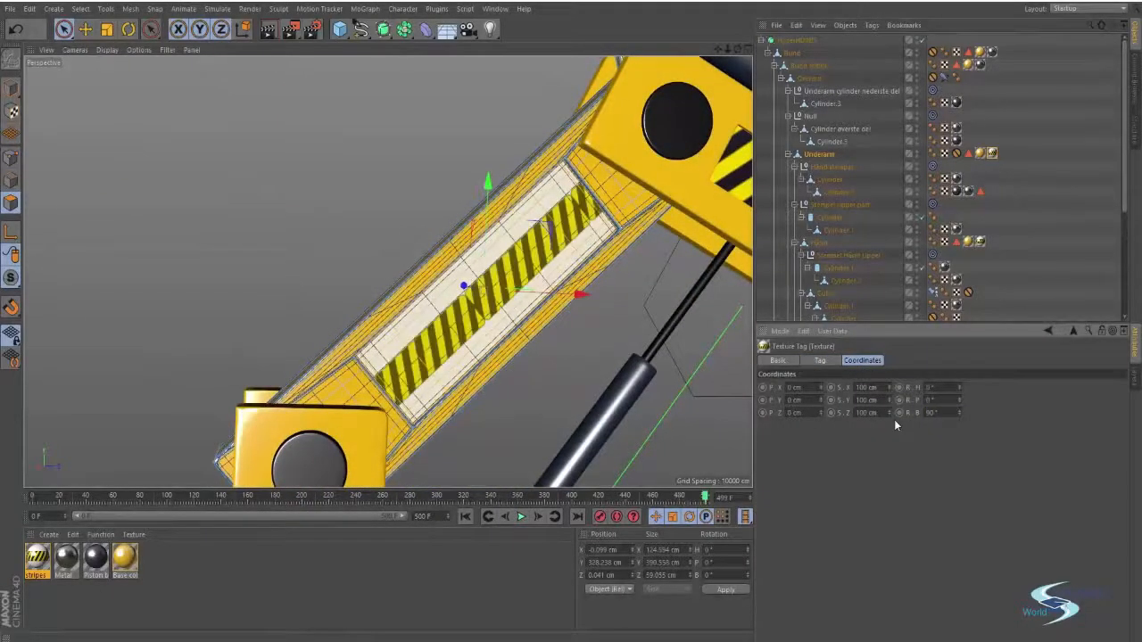
# Step: Set the Underarm stripes tag's Length U and Length V to 200% and shift Offset V to about -47%
pyautogui.click(813, 361)
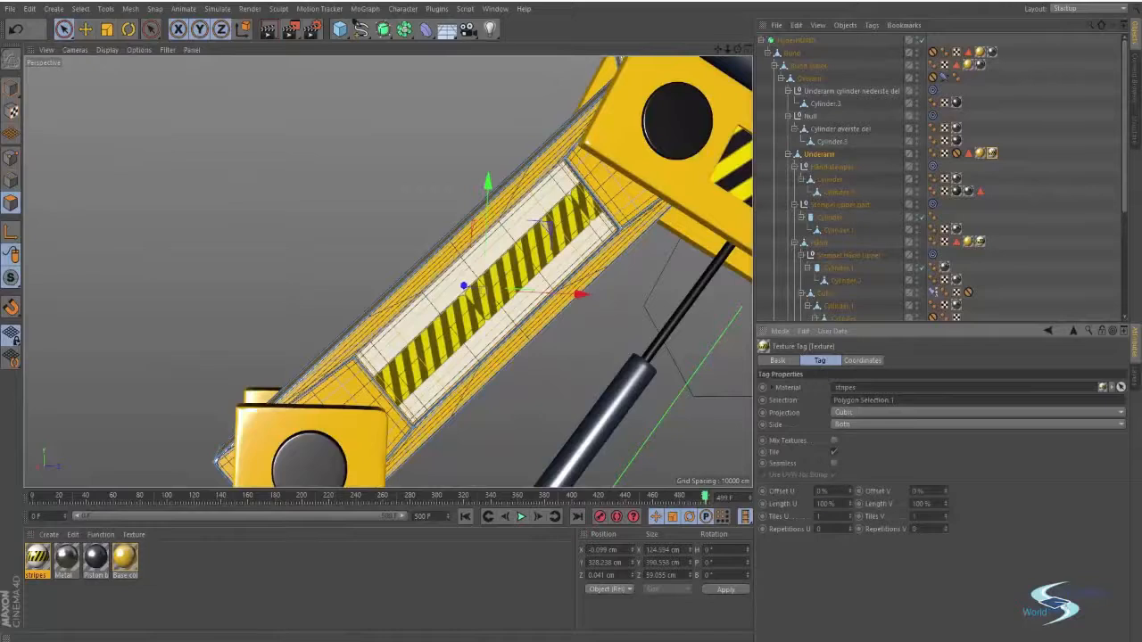
pyautogui.press('Tab')
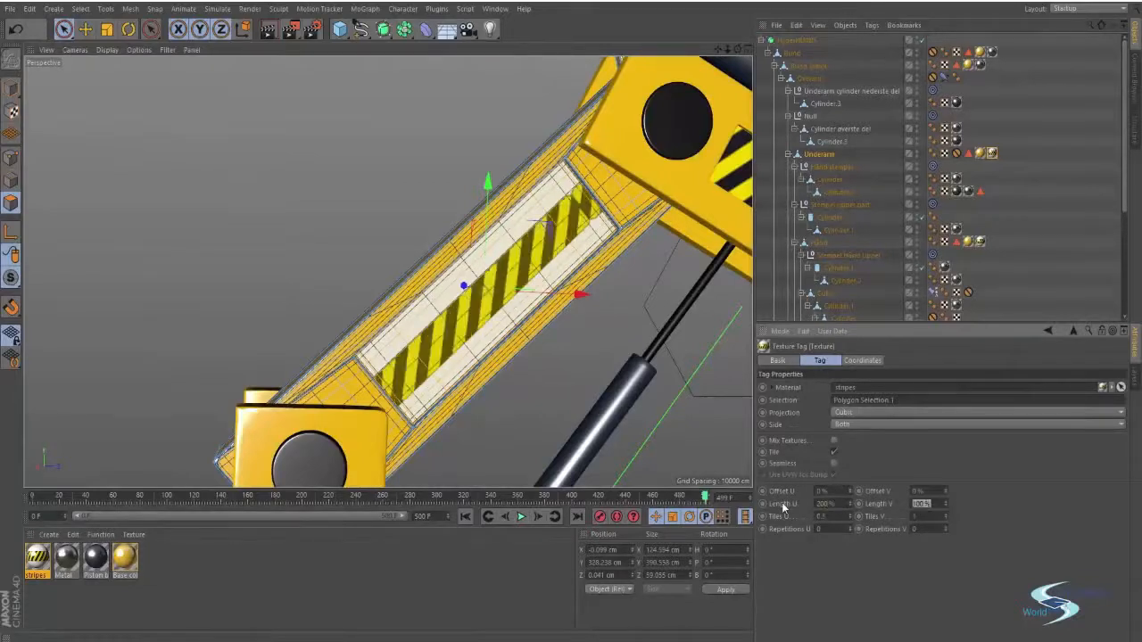
pyautogui.write('200')
pyautogui.press('Return')
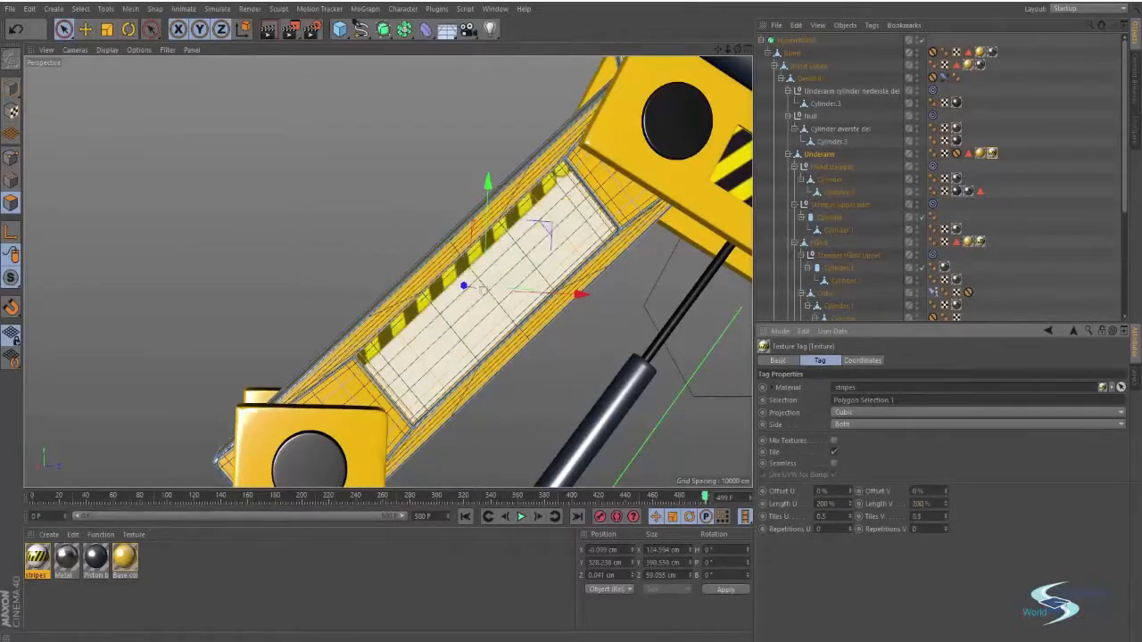
pyautogui.moveTo(945, 493)
pyautogui.mouseDown()
pyautogui.moveTo(945, 526)
pyautogui.moveTo(945, 493)
pyautogui.moveTo(945, 509)
pyautogui.mouseUp()
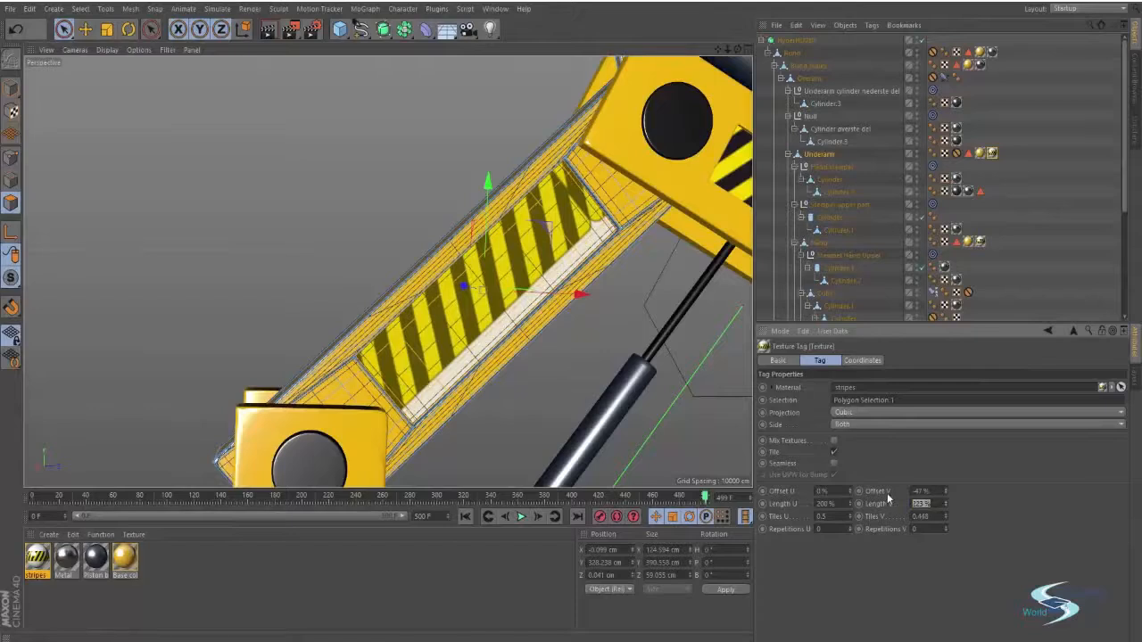
# Step: Set the Underarm stripes tag's Length U and Length V to 300% and shift Offset V until the stripes fill the panel
pyautogui.hotkey('shift', 'Tab')
pyautogui.write('300')
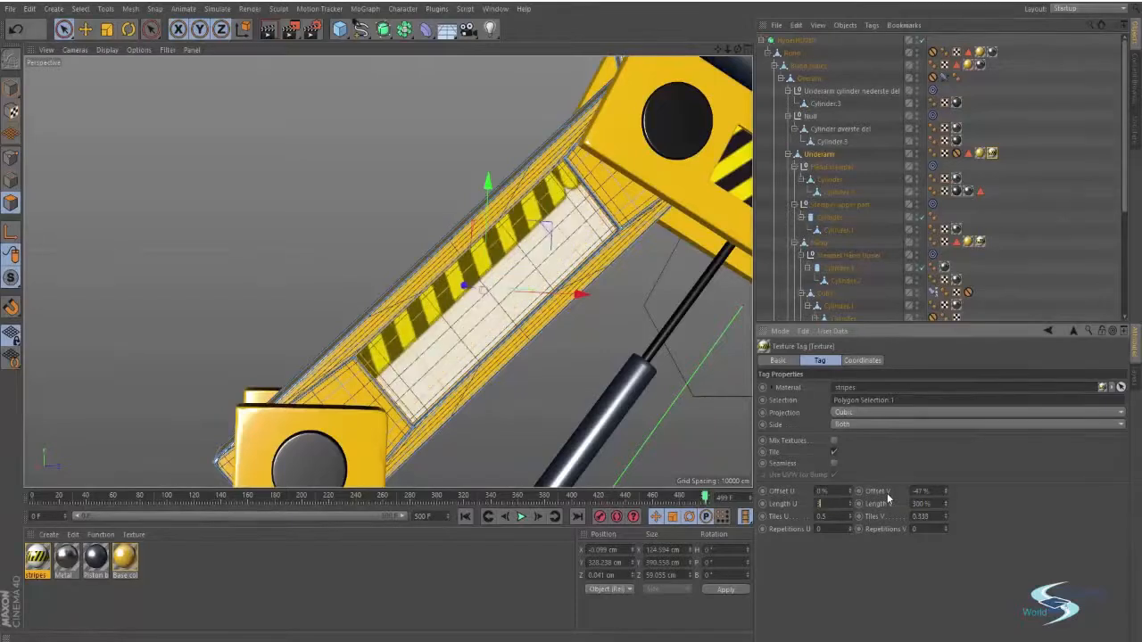
pyautogui.press('Return')
pyautogui.moveTo(946, 489); pyautogui.dragTo(945, 540)
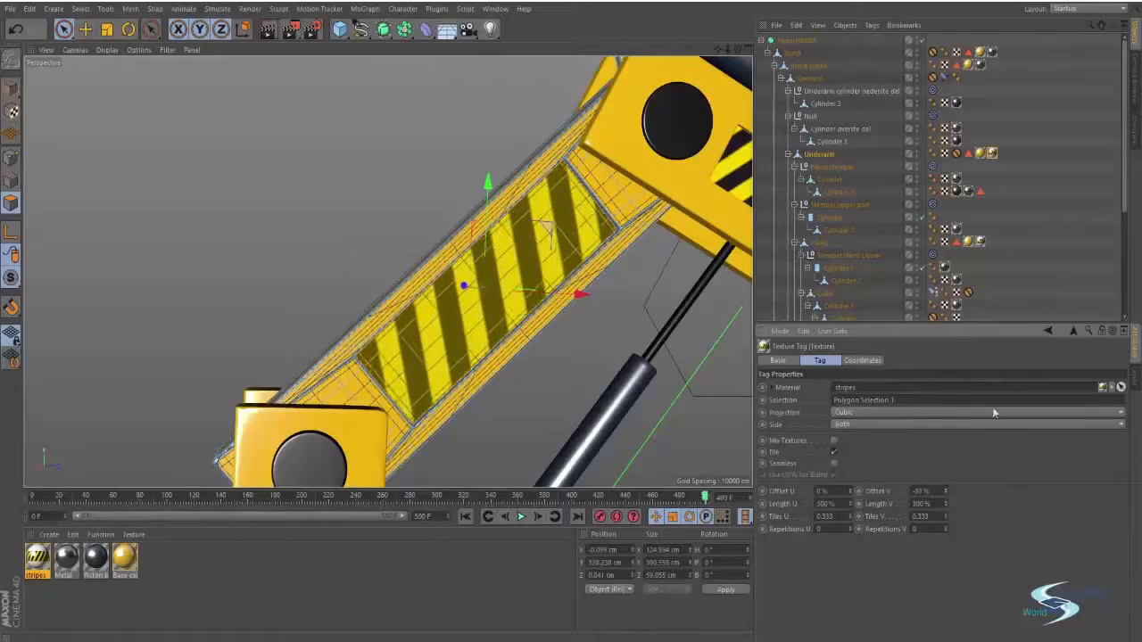
pyautogui.click(1058, 221)
# Step: Select the Overarm object and switch to polygon editing
pyautogui.scroll(-5, 491, 282)
pyautogui.keyDown('alt'); pyautogui.moveTo(396, 389); pyautogui.dragTo(479, 255, button='middle'); pyautogui.keyUp('alt')
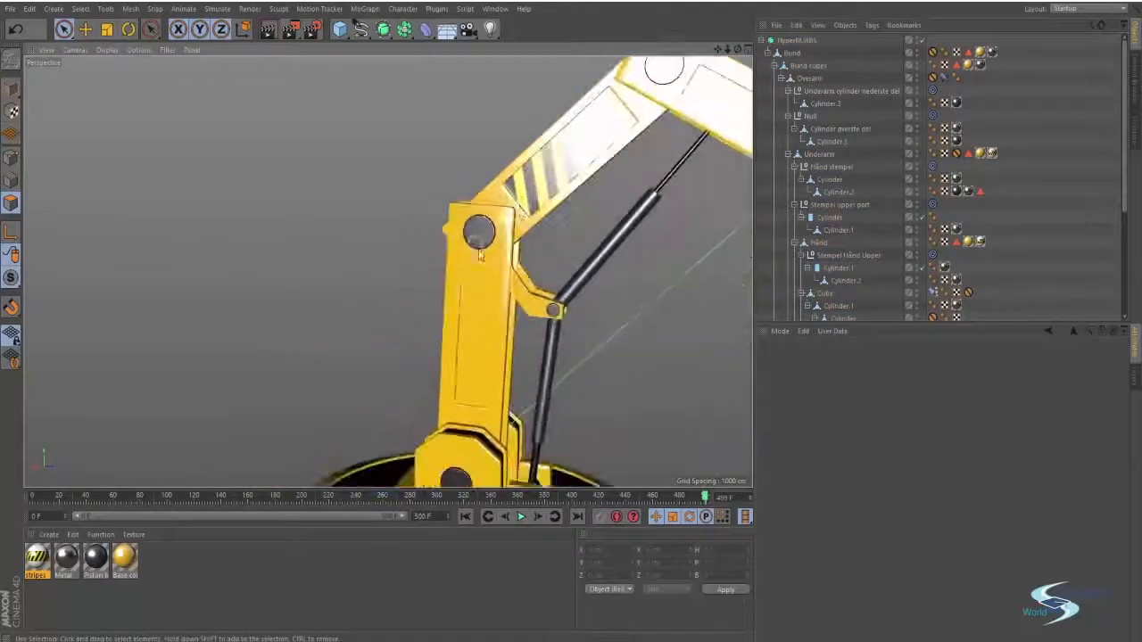
pyautogui.keyDown('alt'); pyautogui.moveTo(480, 255); pyautogui.dragTo(511, 272); pyautogui.keyUp('alt')
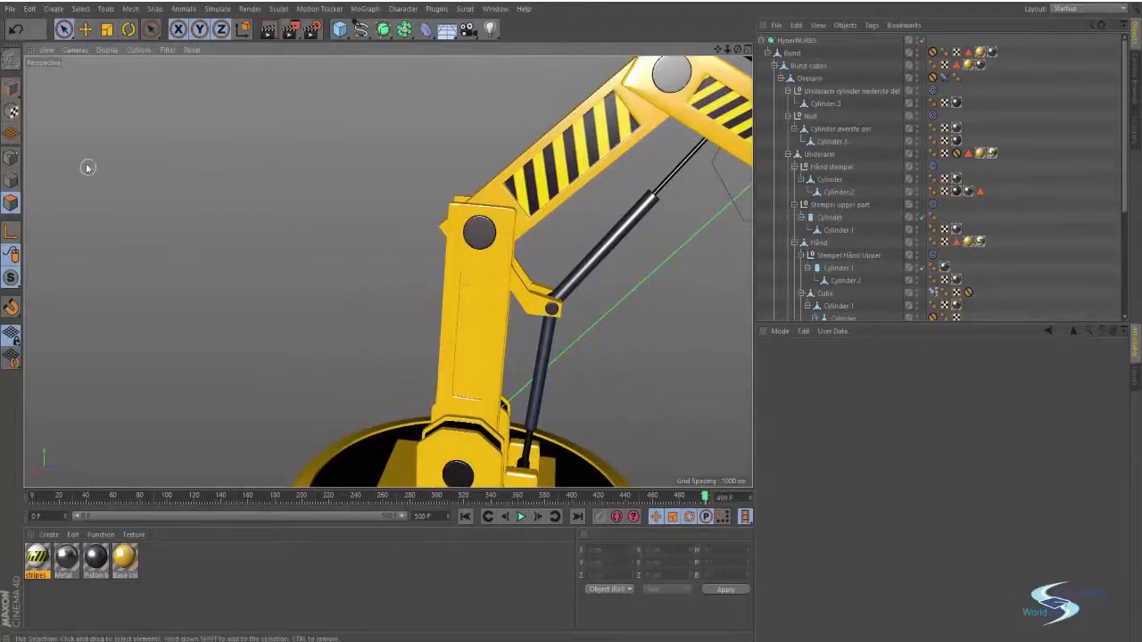
pyautogui.click(11, 88)
pyautogui.press('e')
pyautogui.click(481, 290)
pyautogui.click(481, 290)
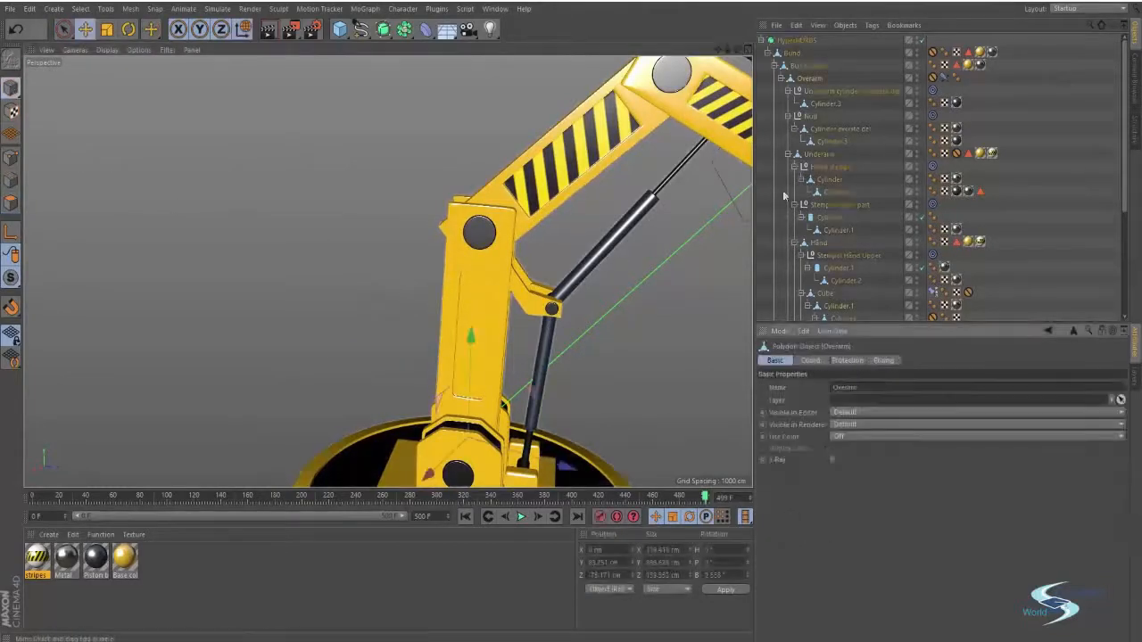
pyautogui.click(818, 82)
pyautogui.click(10, 203)
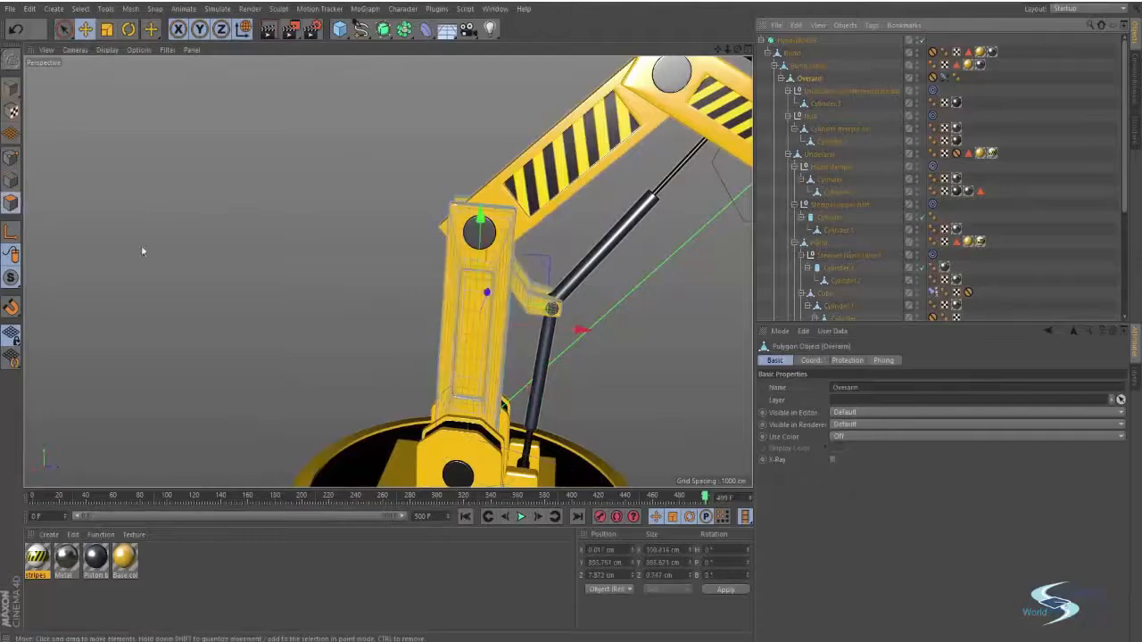
# Step: Select the polygons of the recessed panel on one side of the Overarm with the Live Selection tool
pyautogui.keyDown('alt'); pyautogui.moveTo(483, 327); pyautogui.dragTo(575, 284, button='right'); pyautogui.keyUp('alt')
pyautogui.press('space')
pyautogui.moveTo(495, 221)
pyautogui.mouseDown()
pyautogui.moveTo(439, 220)
pyautogui.moveTo(478, 301)
pyautogui.mouseUp()
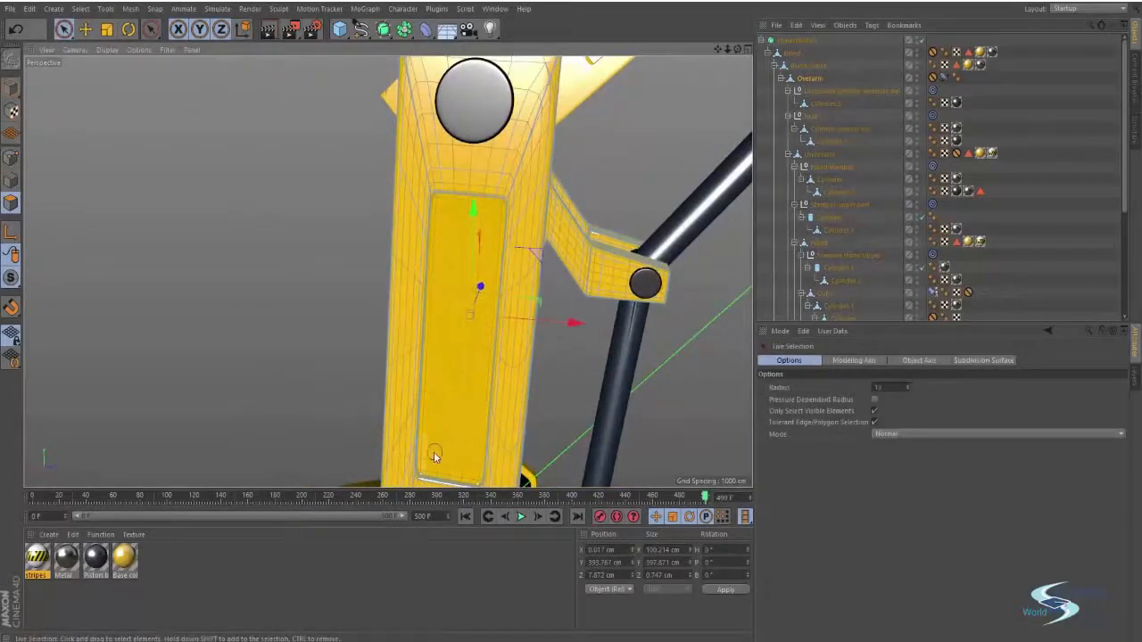
pyautogui.moveTo(434, 456)
pyautogui.mouseDown()
pyautogui.moveTo(439, 421)
pyautogui.moveTo(721, 408)
pyautogui.mouseUp()
# Step: Add all polygons of the recessed panel on the opposite side of the Overarm to the selection
pyautogui.keyDown('alt'); pyautogui.moveTo(528, 275); pyautogui.dragTo(471, 292, button='right'); pyautogui.keyUp('alt')
pyautogui.keyDown('alt'); pyautogui.moveTo(471, 292); pyautogui.dragTo(482, 193, button='middle'); pyautogui.keyUp('alt')
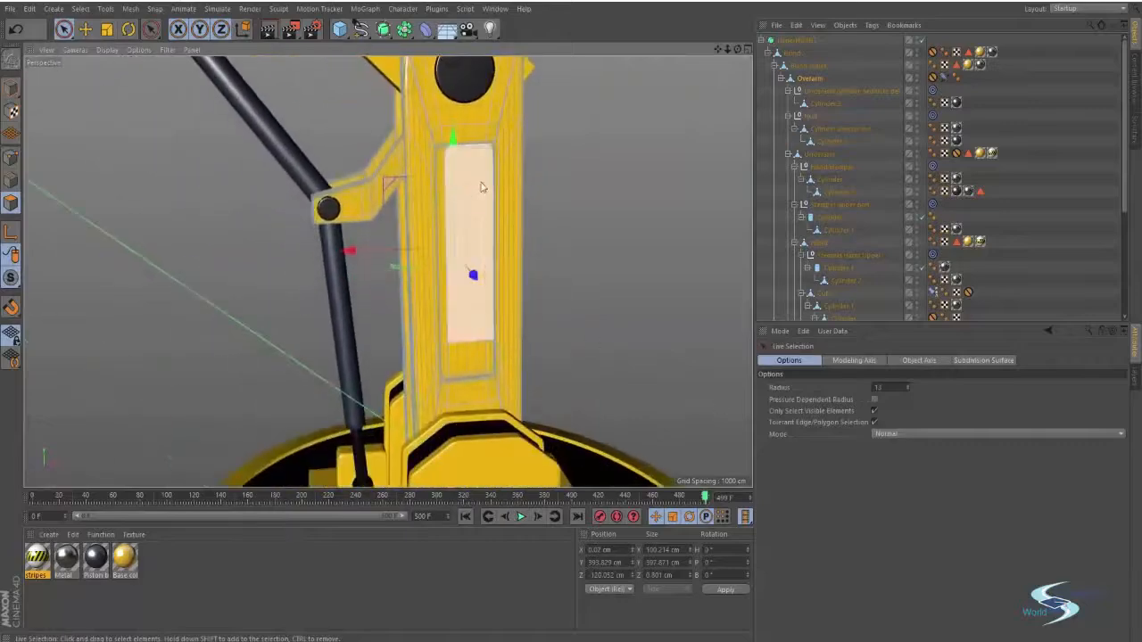
pyautogui.moveTo(482, 187)
pyautogui.mouseDown()
pyautogui.moveTo(443, 183)
pyautogui.moveTo(458, 269)
pyautogui.moveTo(454, 356)
pyautogui.moveTo(480, 346)
pyautogui.mouseUp()
pyautogui.keyDown('alt'); pyautogui.moveTo(428, 261); pyautogui.dragTo(474, 258, button='right'); pyautogui.keyUp('alt')
pyautogui.keyDown('alt'); pyautogui.moveTo(474, 258); pyautogui.dragTo(393, 177); pyautogui.keyUp('alt')
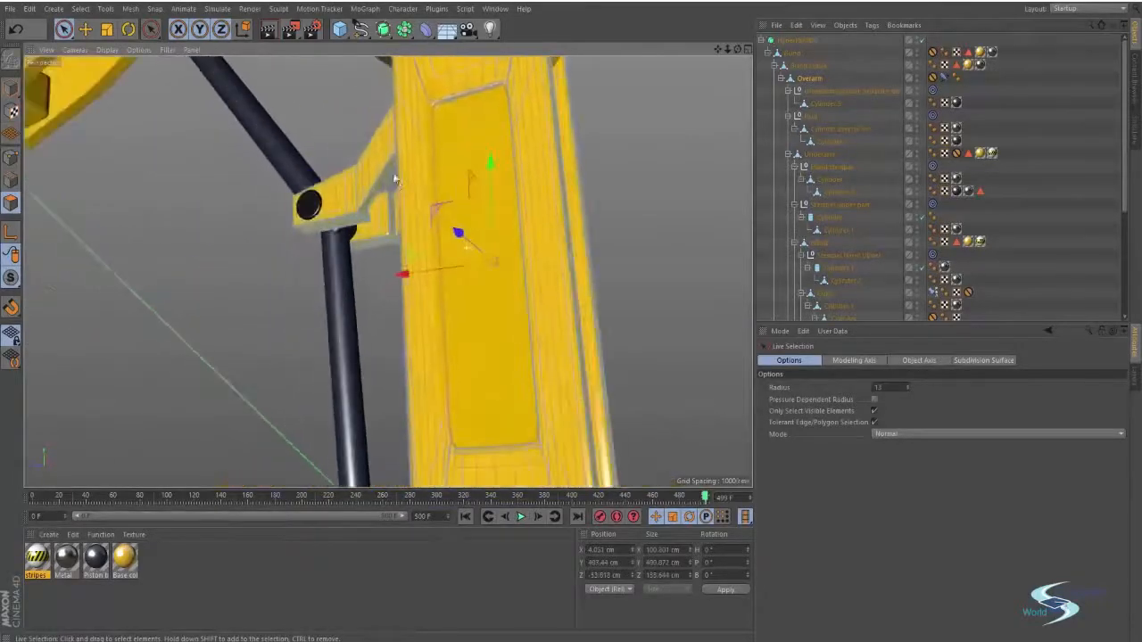
pyautogui.keyDown('shift'); pyautogui.moveTo(425, 93); pyautogui.dragTo(426, 108); pyautogui.keyUp('shift')
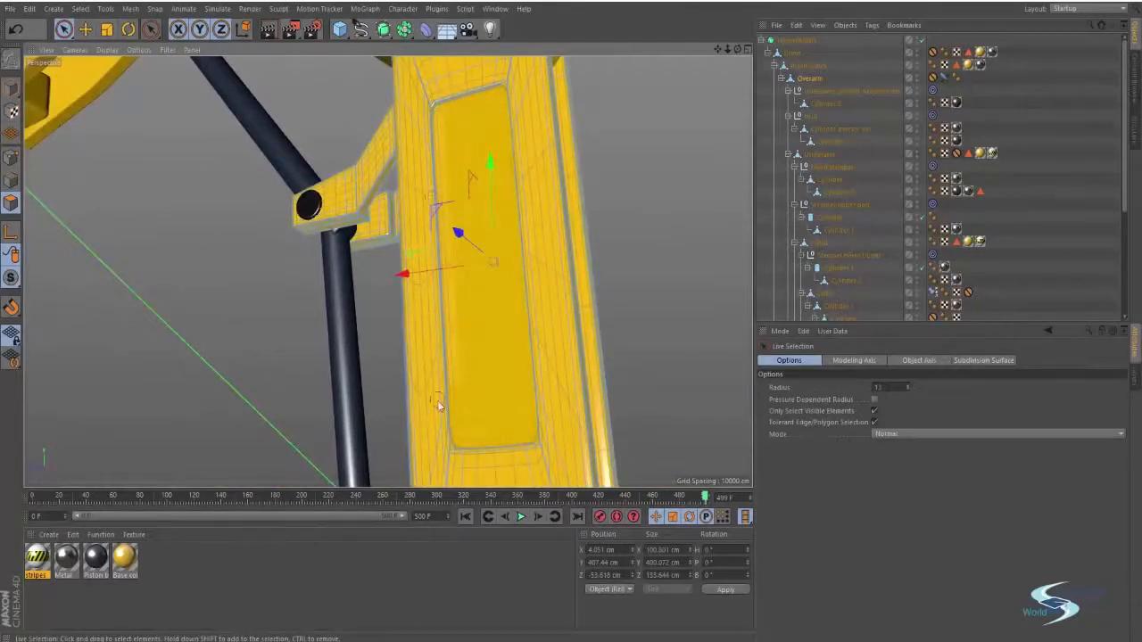
pyautogui.keyDown('ctrl'); pyautogui.moveTo(448, 424); pyautogui.dragTo(462, 411); pyautogui.keyUp('ctrl')
pyautogui.moveTo(464, 402)
pyautogui.mouseDown()
pyautogui.moveTo(464, 146)
pyautogui.moveTo(454, 158)
pyautogui.mouseUp()
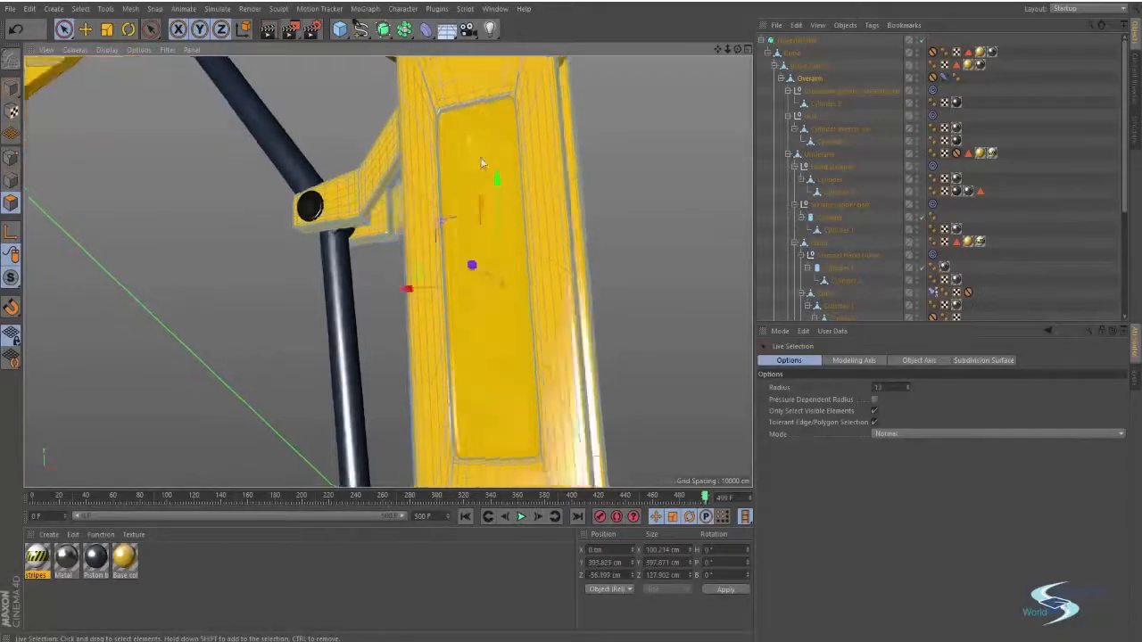
# Step: Undo the application of the stripes material to the Bund cubes object
pyautogui.scroll(-3, 482, 164)
pyautogui.keyDown('alt'); pyautogui.moveTo(482, 163); pyautogui.dragTo(438, 338); pyautogui.keyUp('alt')
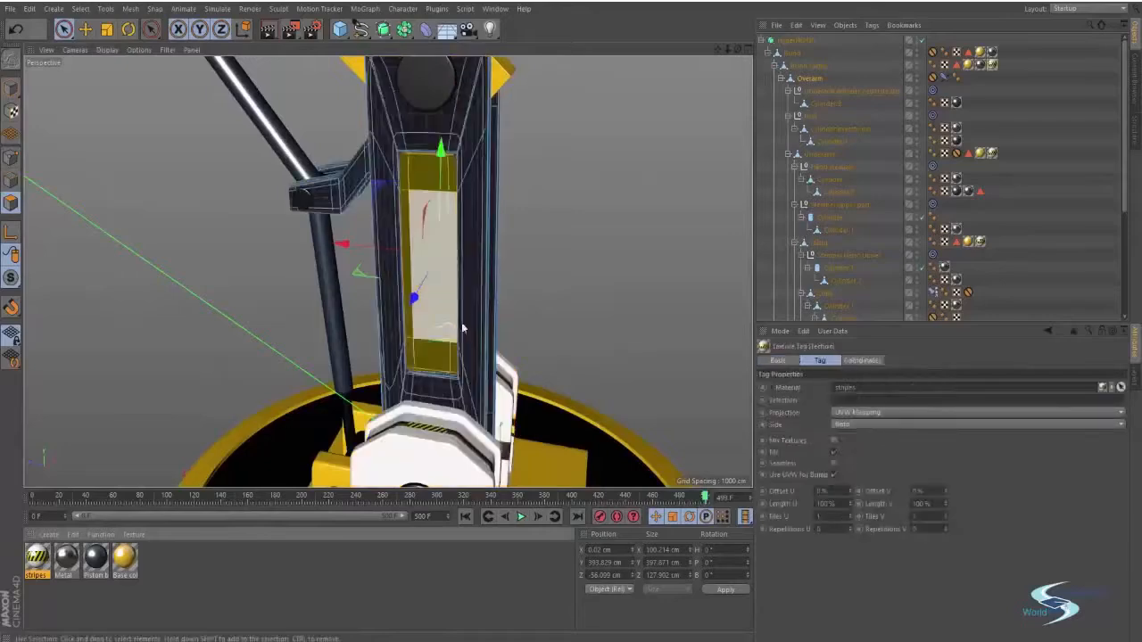
pyautogui.hotkey('ctrl', 'z')
# Step: Apply the stripes material to the selected Overarm panels and the Base color material to the object, keeping the stripes tag last
pyautogui.moveTo(37, 558); pyautogui.dragTo(353, 323)
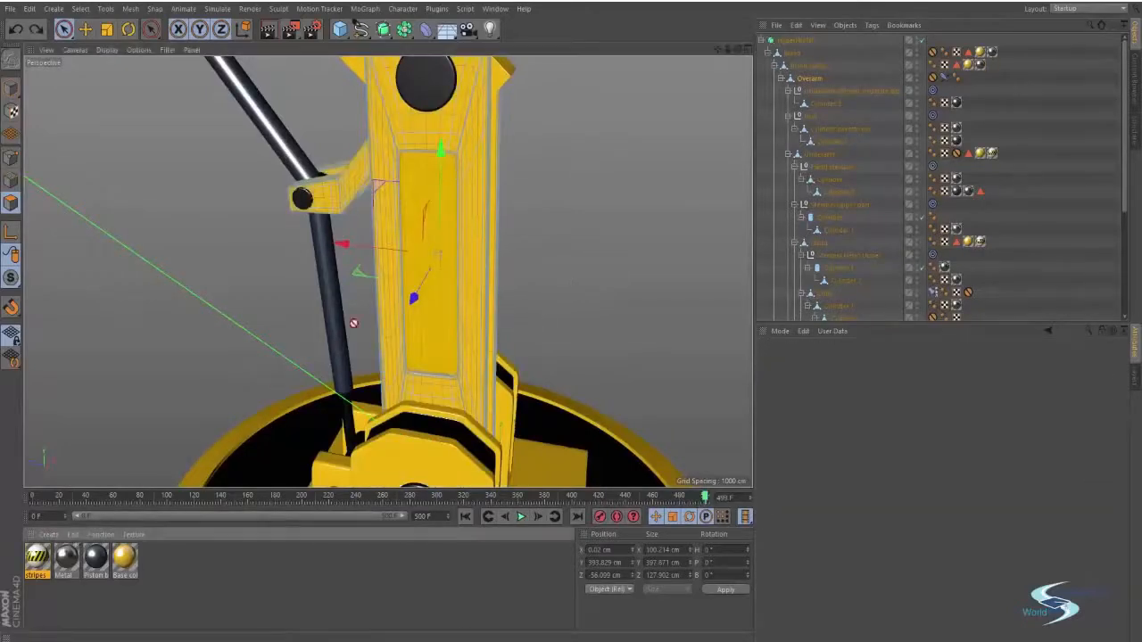
pyautogui.moveTo(424, 174); pyautogui.dragTo(152, 207)
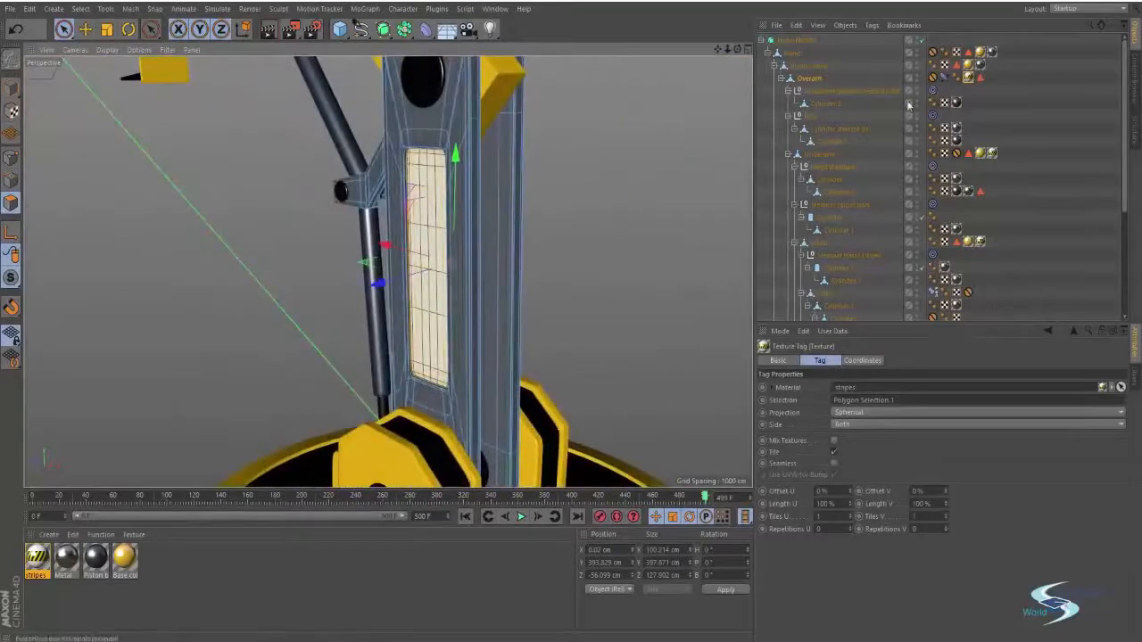
pyautogui.moveTo(813, 92); pyautogui.dragTo(814, 80)
pyautogui.moveTo(1005, 81); pyautogui.dragTo(1005, 81)
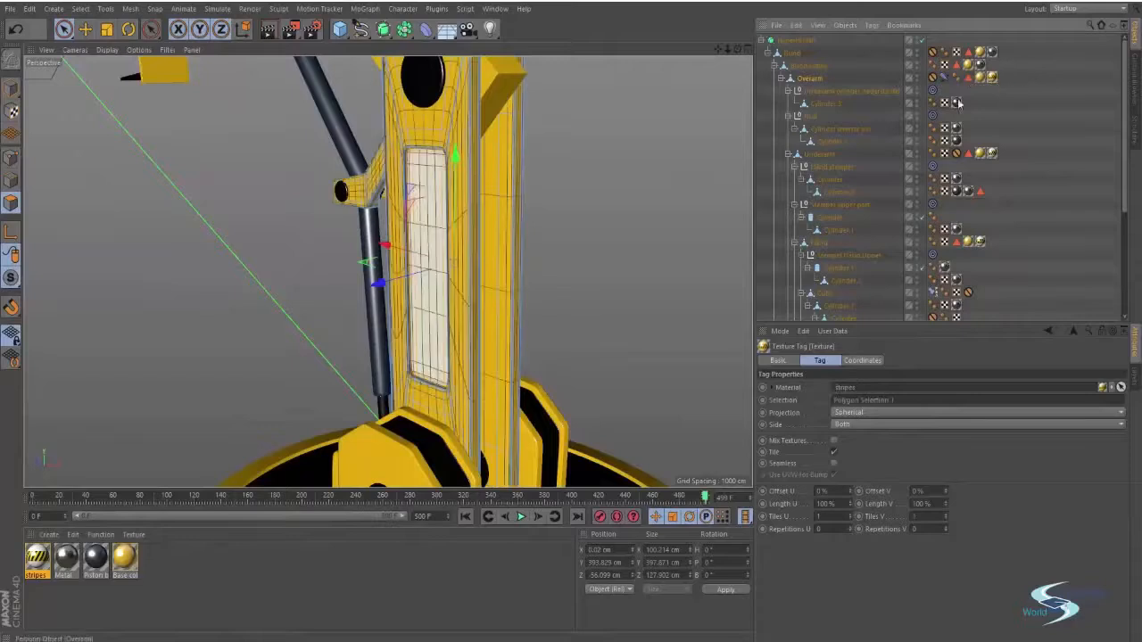
# Step: Set the Overarm stripes tag's projection to Cubic and rotate its texture to 90° in B
pyautogui.click(856, 413)
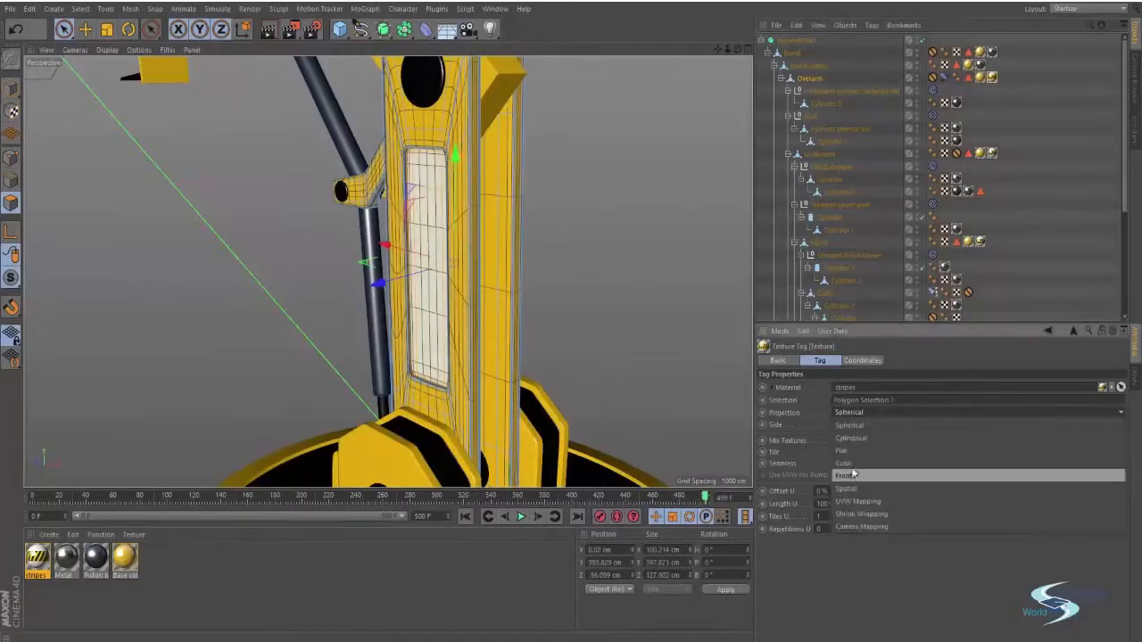
pyautogui.click(850, 463)
pyautogui.click(862, 360)
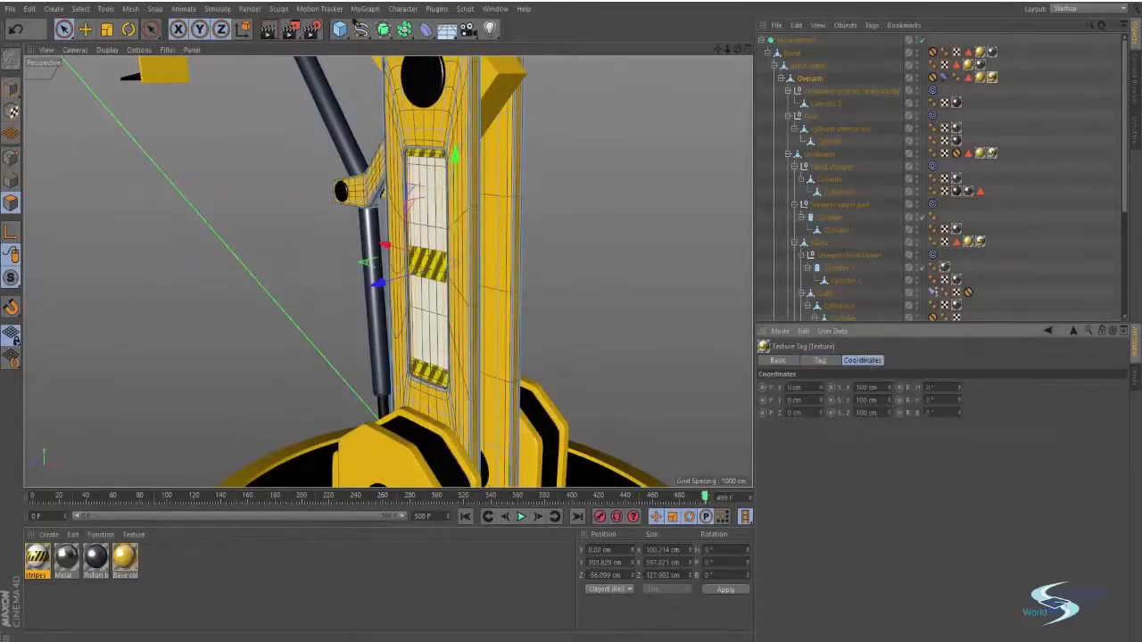
pyautogui.press('Return')
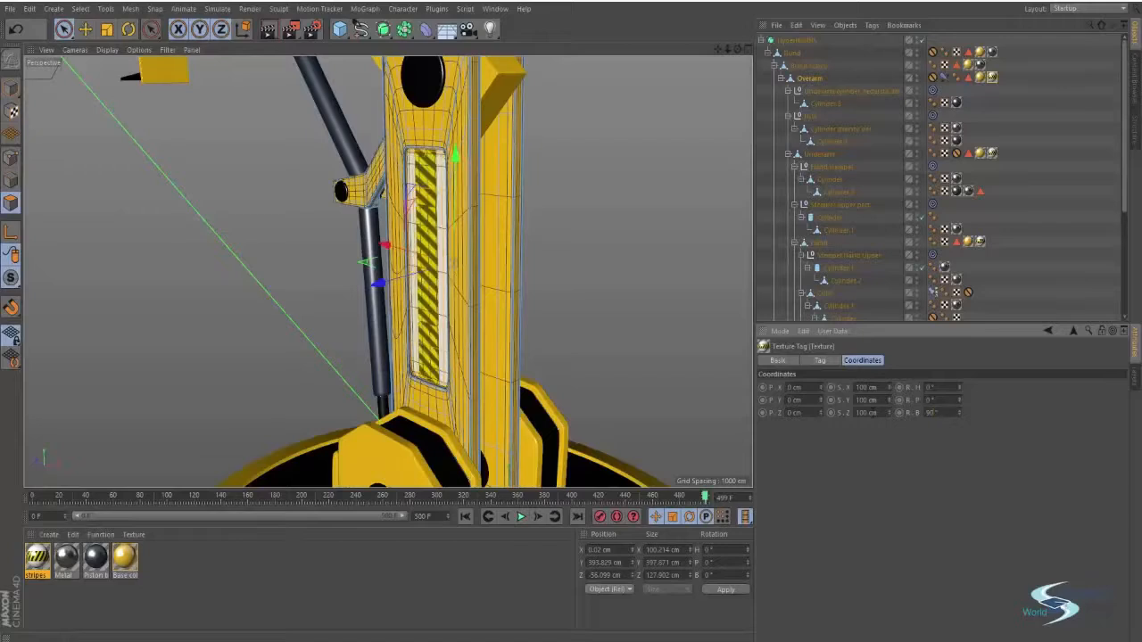
# Step: Set the Overarm stripes tag's Length U and Length V to 300%
pyautogui.click(816, 360)
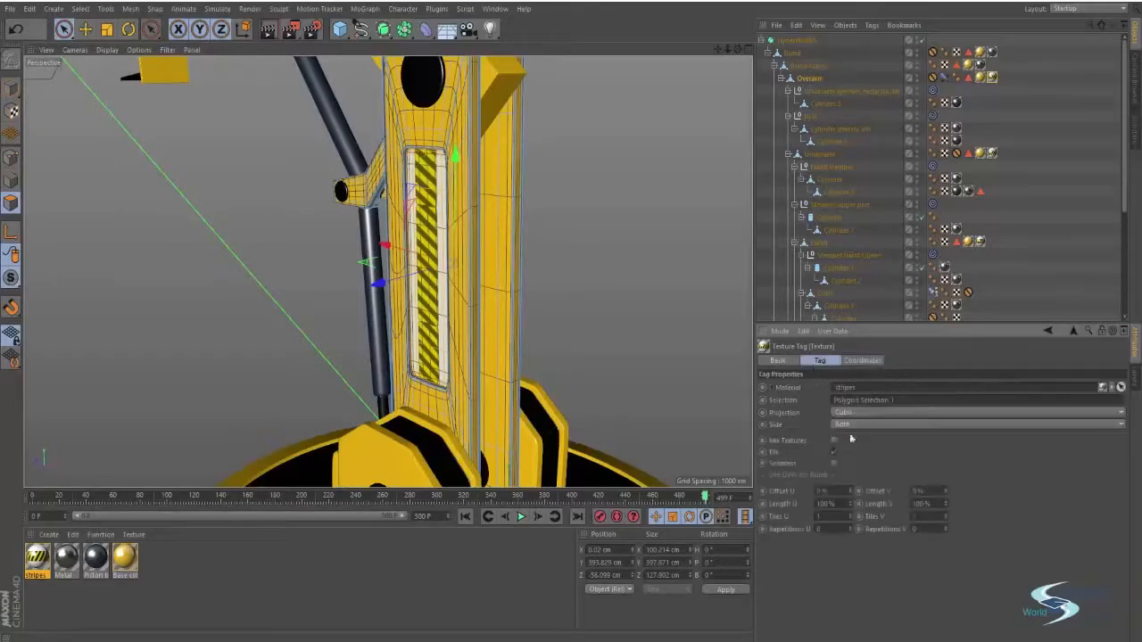
pyautogui.doubleClick(830, 504)
pyautogui.write('300')
pyautogui.press('Tab')
pyautogui.write('300')
pyautogui.press('Return')
# Step: Shift the Overarm stripes texture to about 64% Offset U and about 218% Offset V so it fills the panel
pyautogui.keyDown('alt'); pyautogui.moveTo(413, 256); pyautogui.dragTo(439, 258); pyautogui.keyUp('alt')
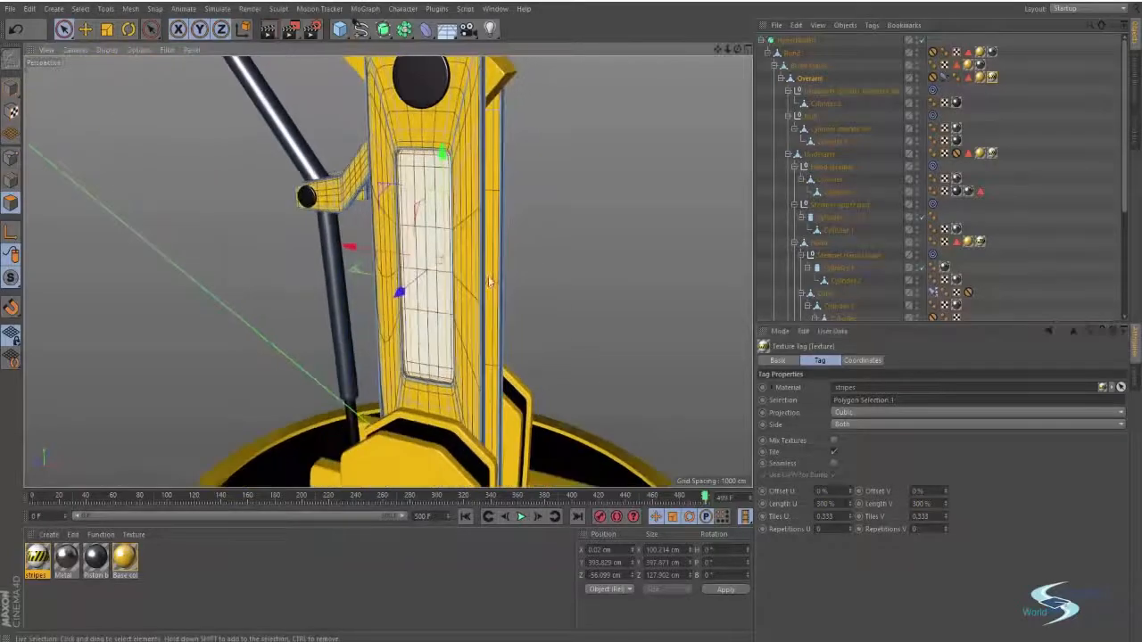
pyautogui.moveTo(850, 493); pyautogui.dragTo(850, 464)
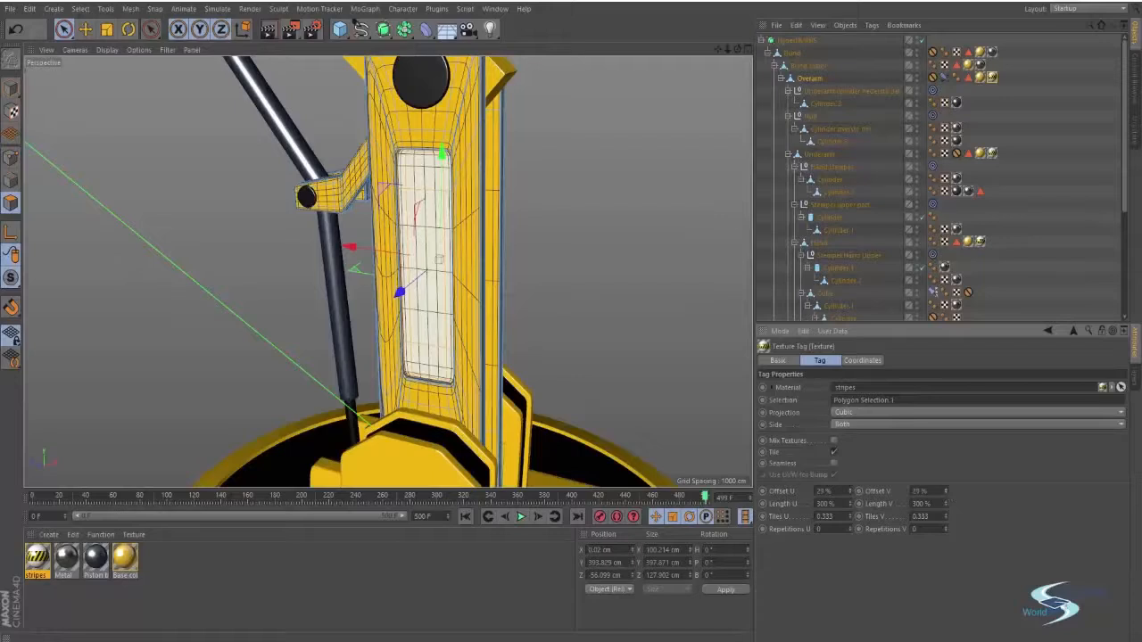
pyautogui.moveTo(946, 492)
pyautogui.mouseDown()
pyautogui.moveTo(946, 481)
pyautogui.moveTo(946, 512)
pyautogui.mouseUp()
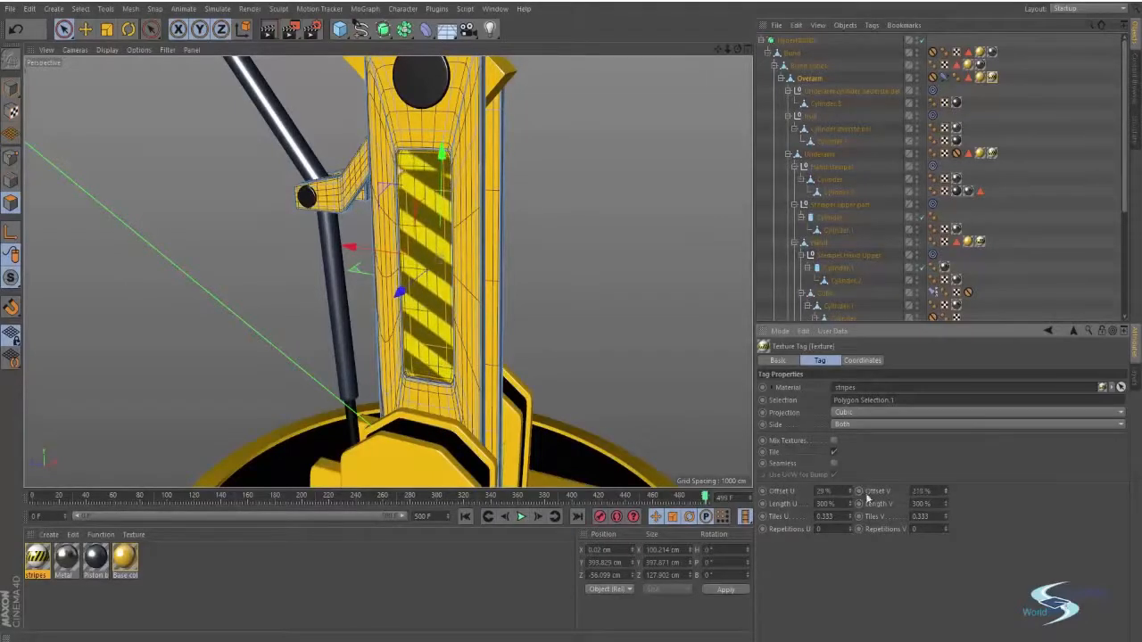
pyautogui.moveTo(850, 492); pyautogui.dragTo(851, 477)
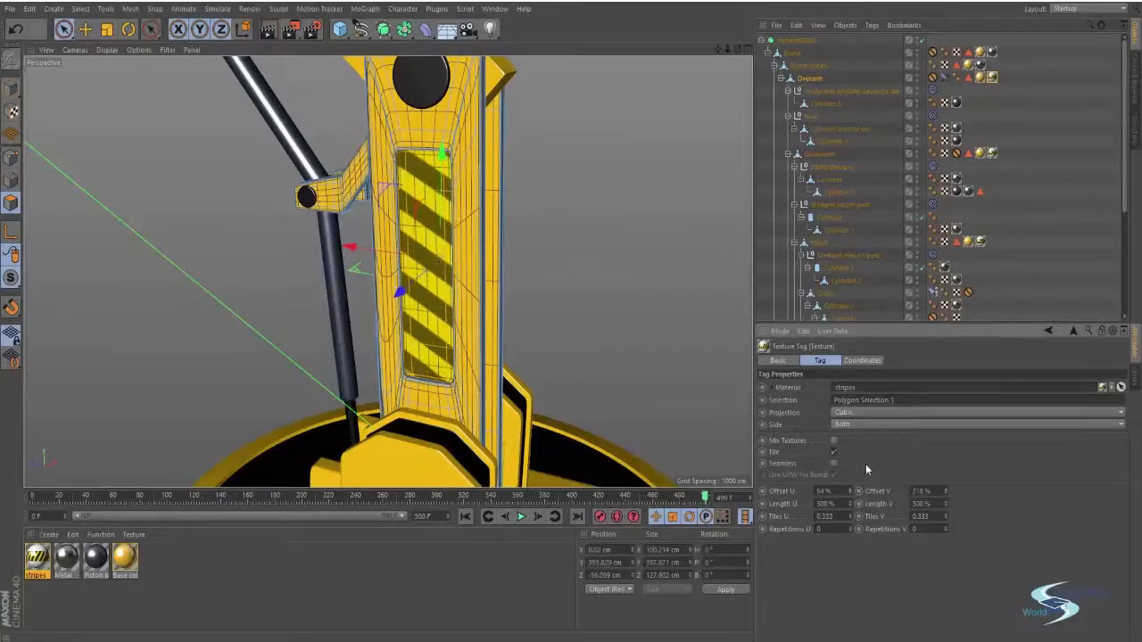
# Step: Clear the selection and inspect the striped panels and materials on the whole robot arm from several sides
pyautogui.keyDown('alt'); pyautogui.moveTo(487, 332); pyautogui.dragTo(322, 281); pyautogui.keyUp('alt')
pyautogui.click(1049, 152)
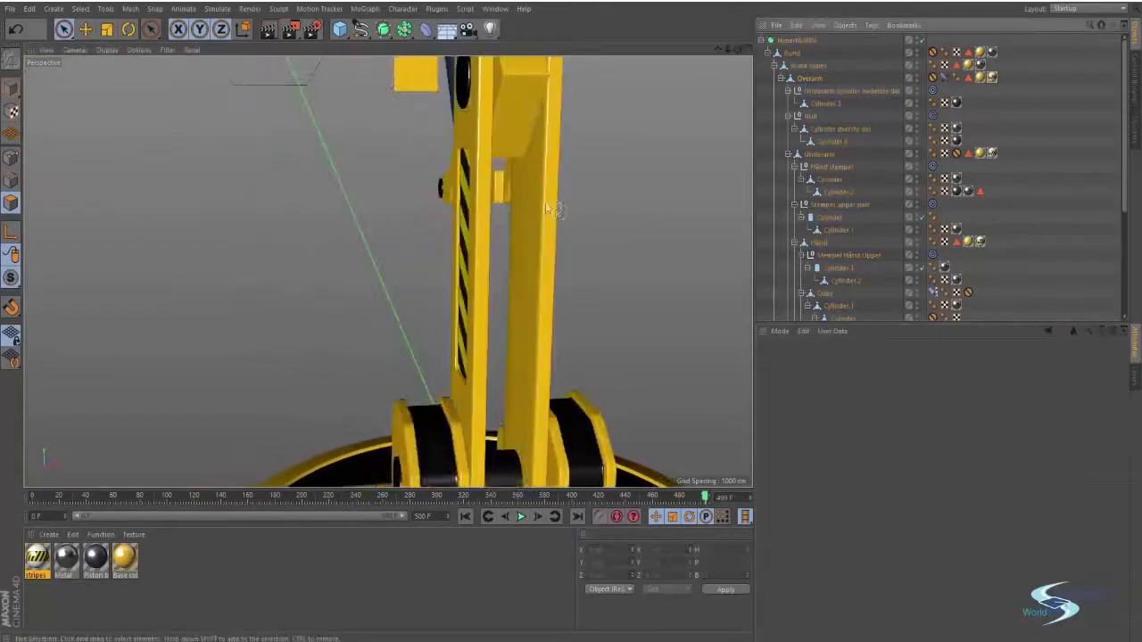
pyautogui.keyDown('alt'); pyautogui.moveTo(549, 206); pyautogui.dragTo(512, 235); pyautogui.keyUp('alt')
pyautogui.keyDown('alt'); pyautogui.moveTo(512, 234); pyautogui.dragTo(349, 301, button='right'); pyautogui.keyUp('alt')
pyautogui.keyDown('alt'); pyautogui.moveTo(349, 301); pyautogui.dragTo(386, 299); pyautogui.keyUp('alt')
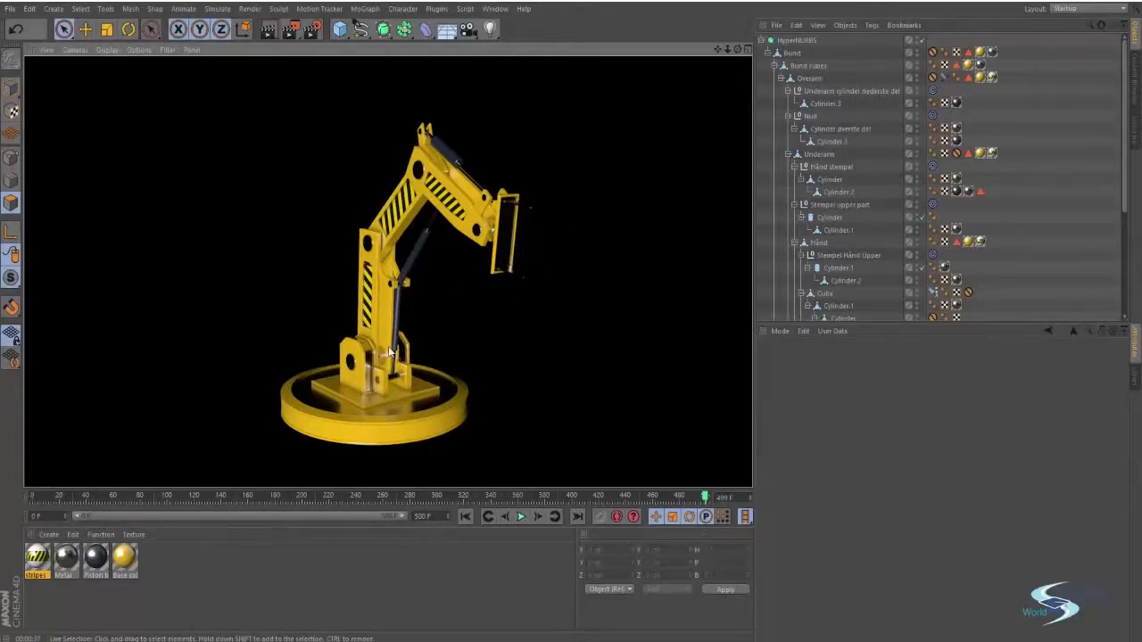
pyautogui.moveTo(388, 352)
pyautogui.keyDown('alt'); pyautogui.mouseDown()
pyautogui.moveTo(450, 391)
pyautogui.moveTo(464, 414)
pyautogui.moveTo(407, 357)
pyautogui.moveTo(352, 353)
pyautogui.moveTo(448, 337)
pyautogui.moveTo(449, 326)
pyautogui.moveTo(381, 359)
pyautogui.moveTo(433, 311)
pyautogui.moveTo(450, 349)
pyautogui.moveTo(485, 341)
pyautogui.moveTo(378, 357)
pyautogui.moveTo(394, 348)
pyautogui.mouseUp(); pyautogui.keyUp('alt')
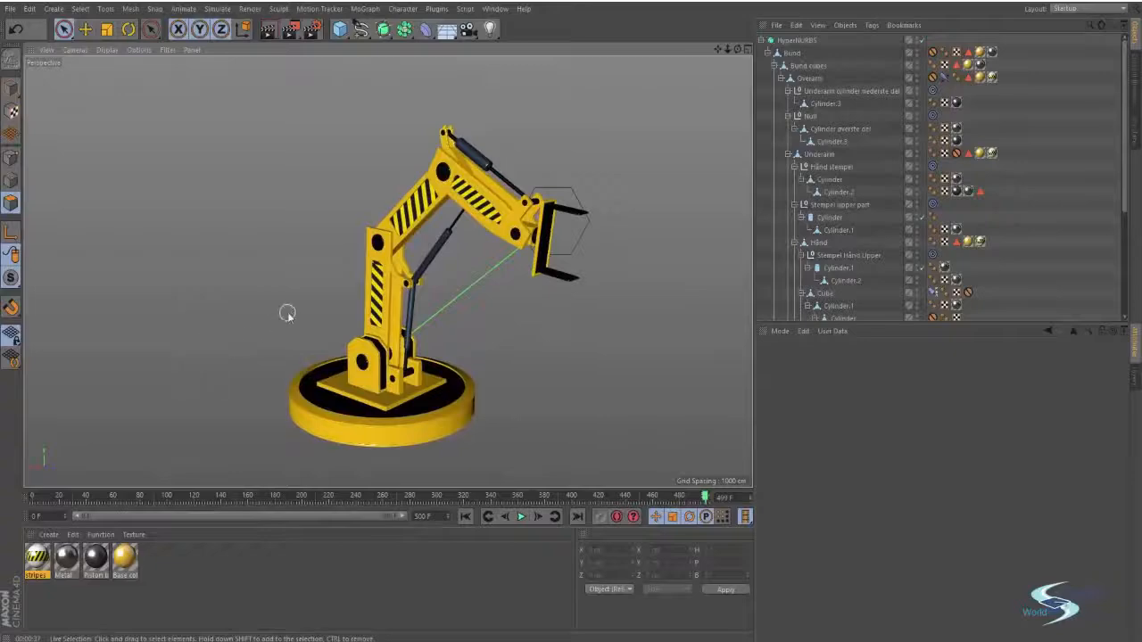
pyautogui.keyDown('alt'); pyautogui.moveTo(287, 313); pyautogui.dragTo(258, 332); pyautogui.keyUp('alt')
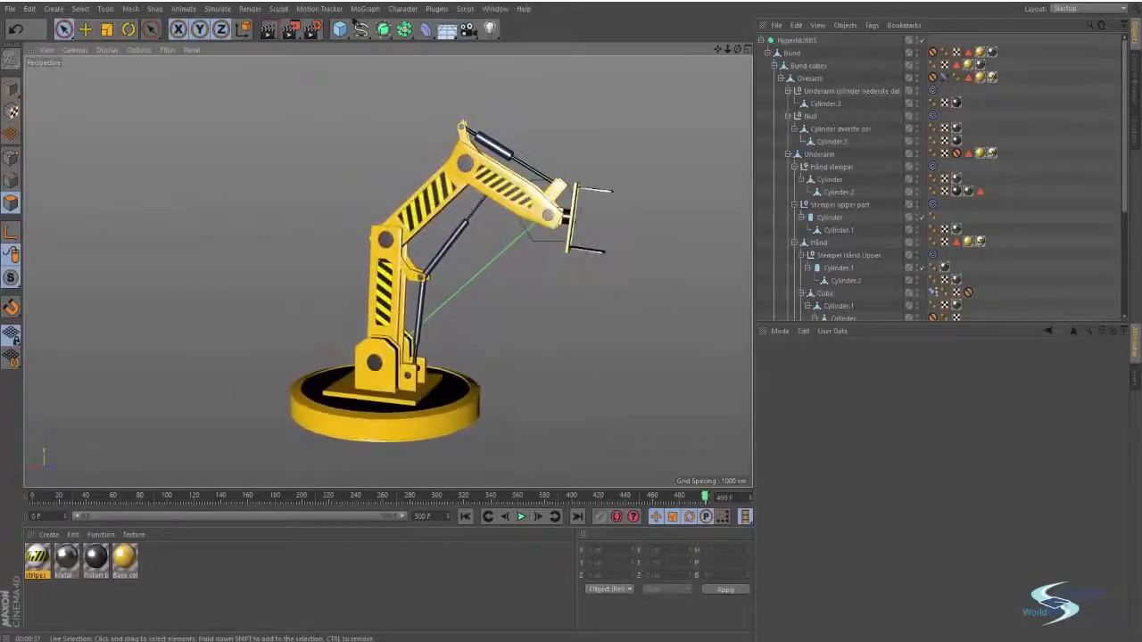